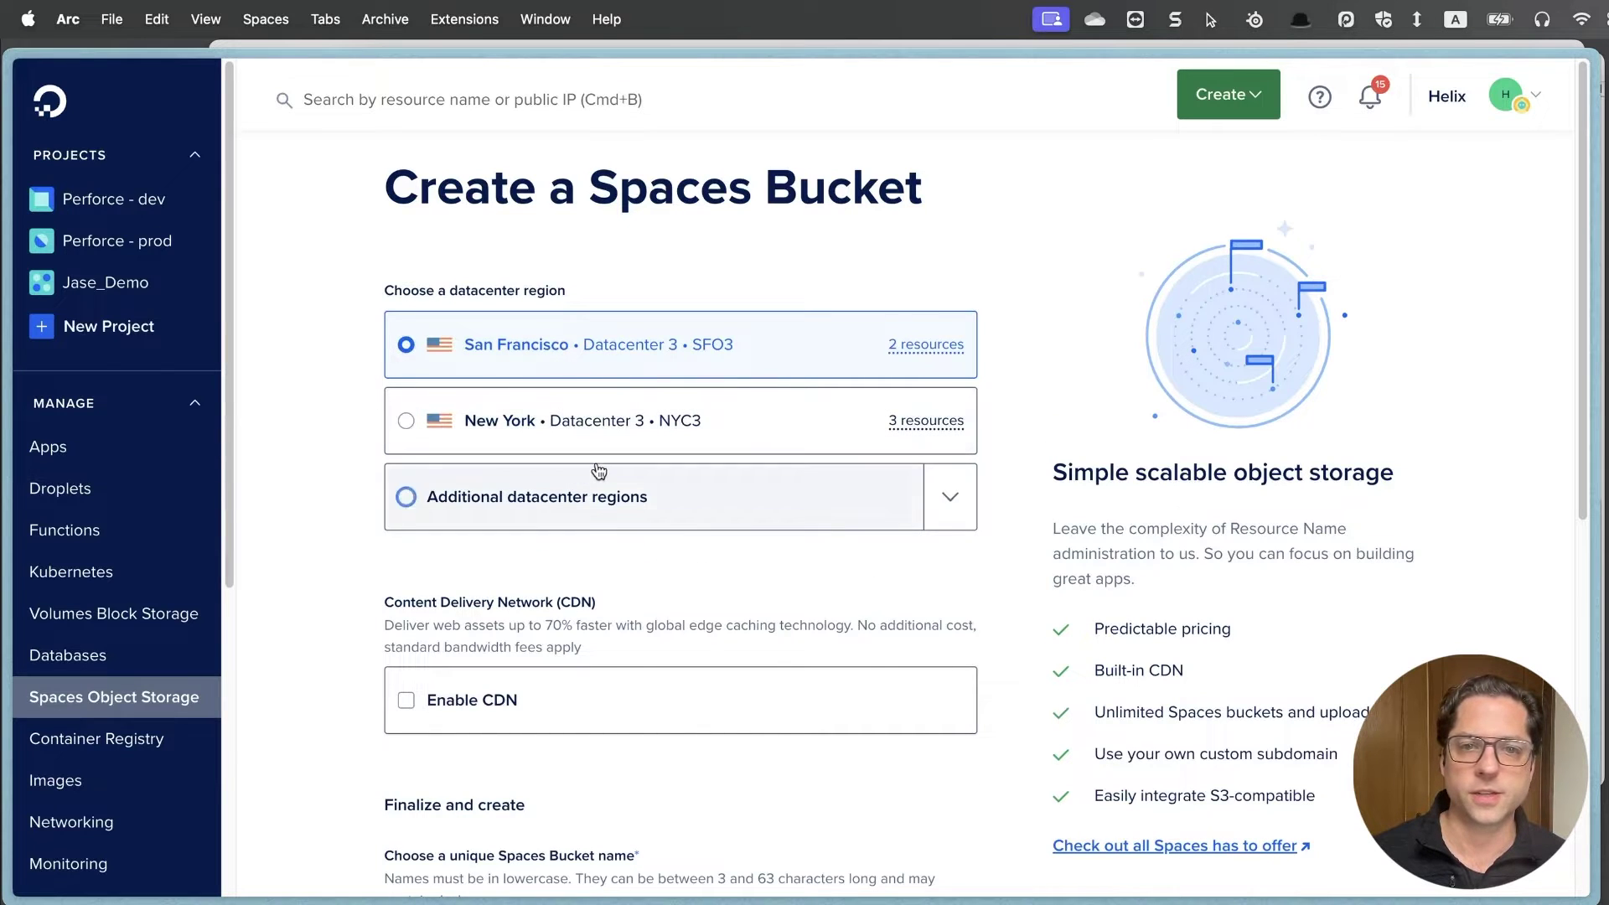
- Expand the additional datacenter regions list in the new Spaces bucket form
click(951, 507)
scroll(789, 591, down, 3)
scroll(754, 679, down, 3)
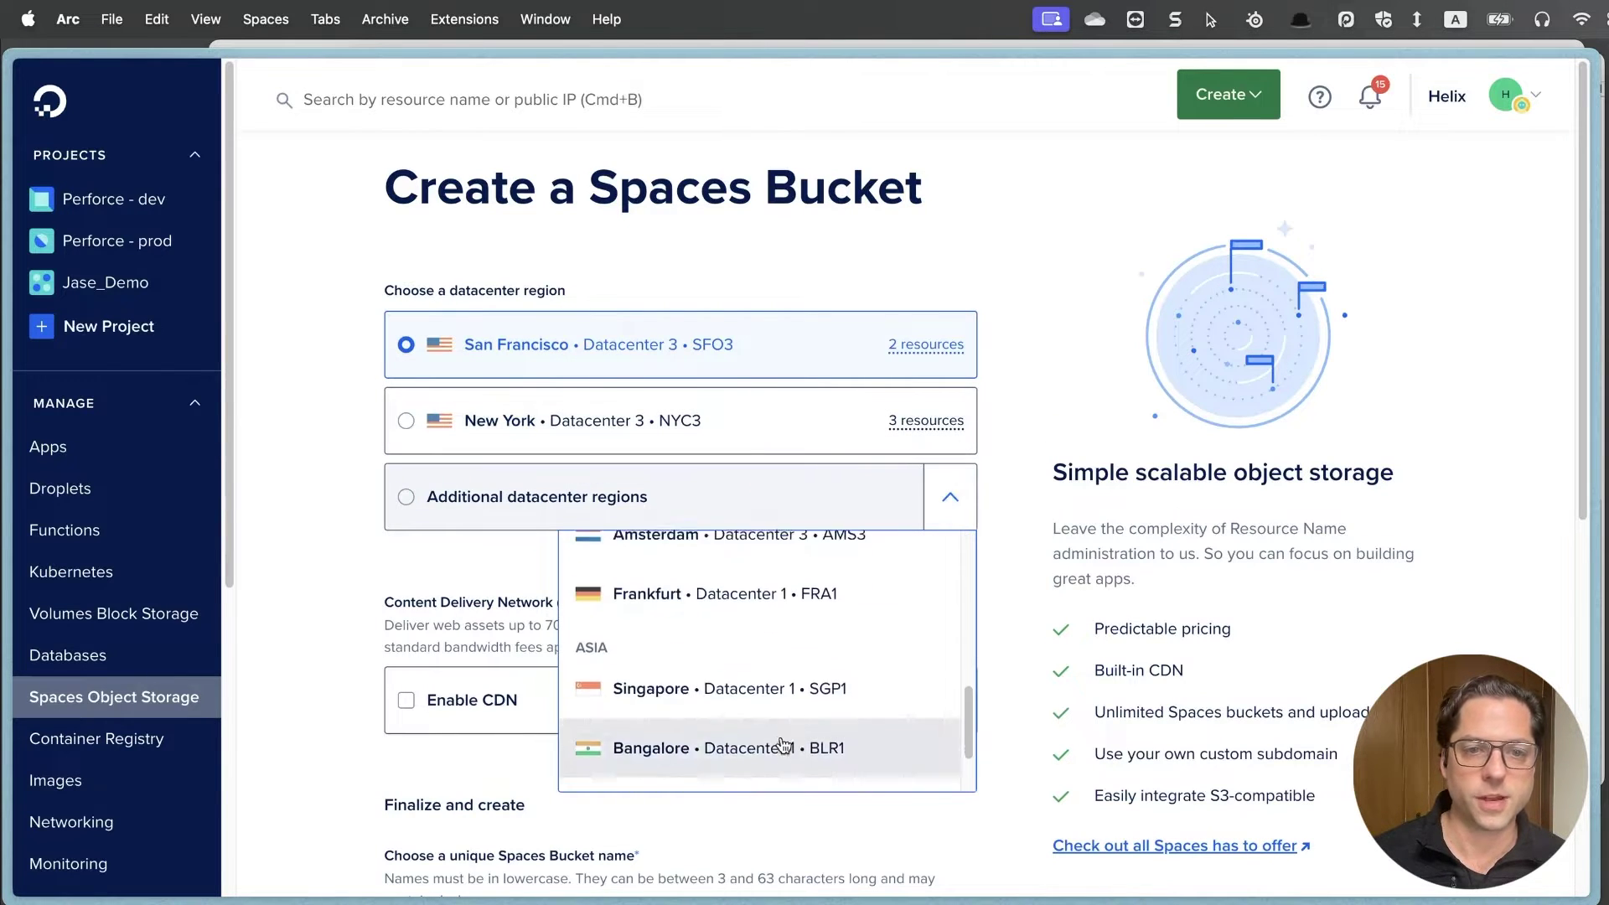
scroll(741, 691, down, 2)
scroll(646, 690, up, 5)
scroll(646, 689, up, 2)
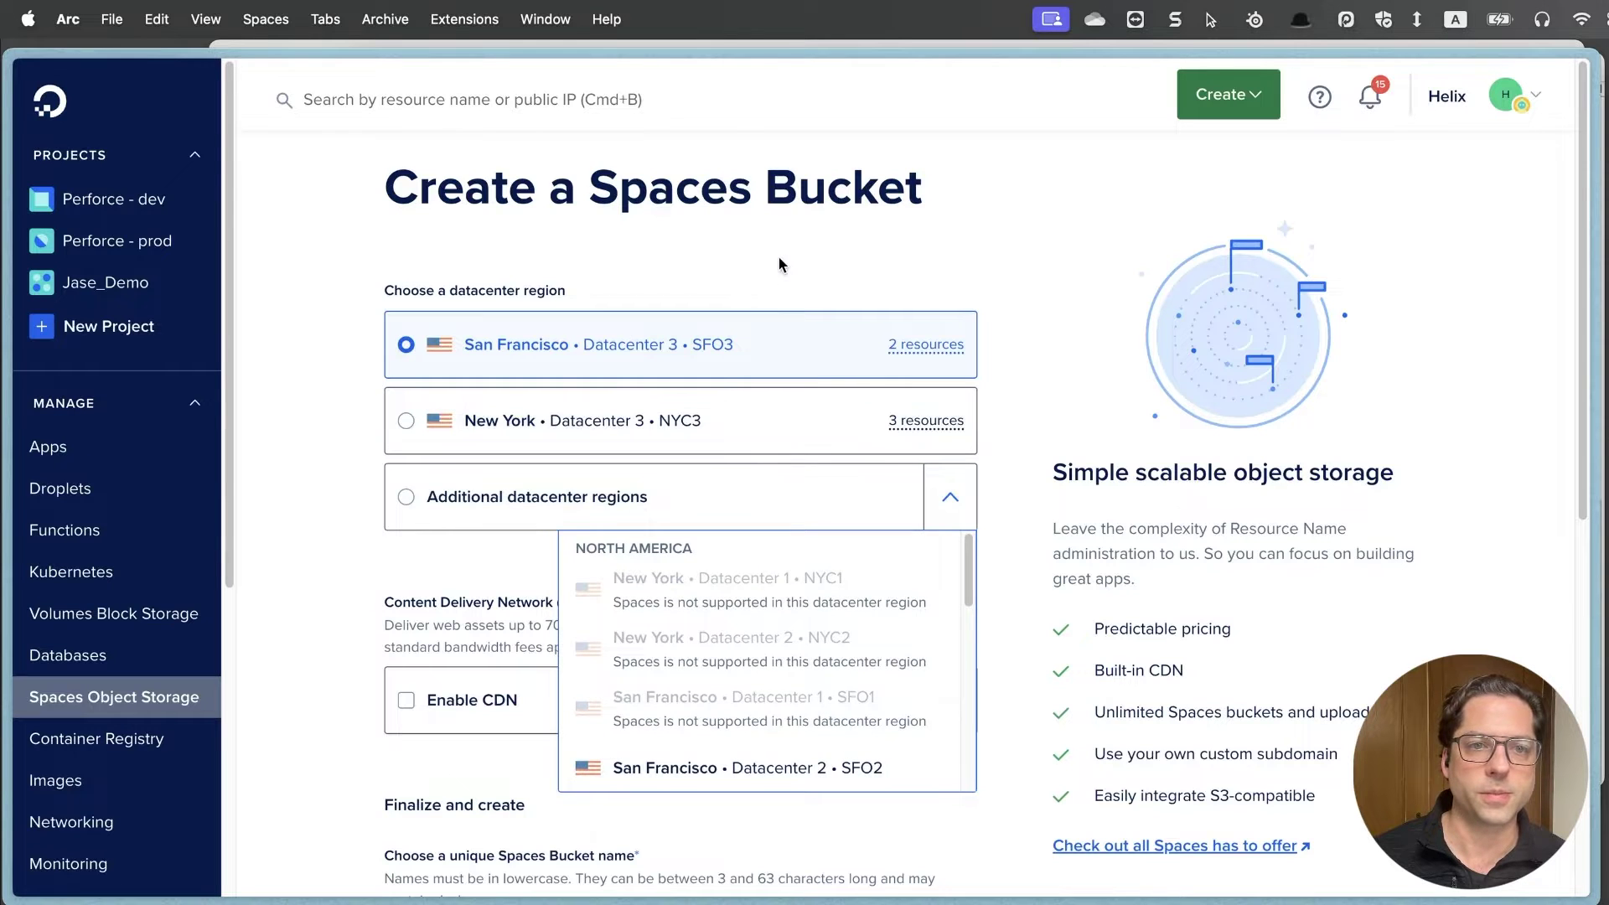
- Create the bucket jase-s3-archive-demo in the Jase_Demo project, keeping the current region
key(Escape)
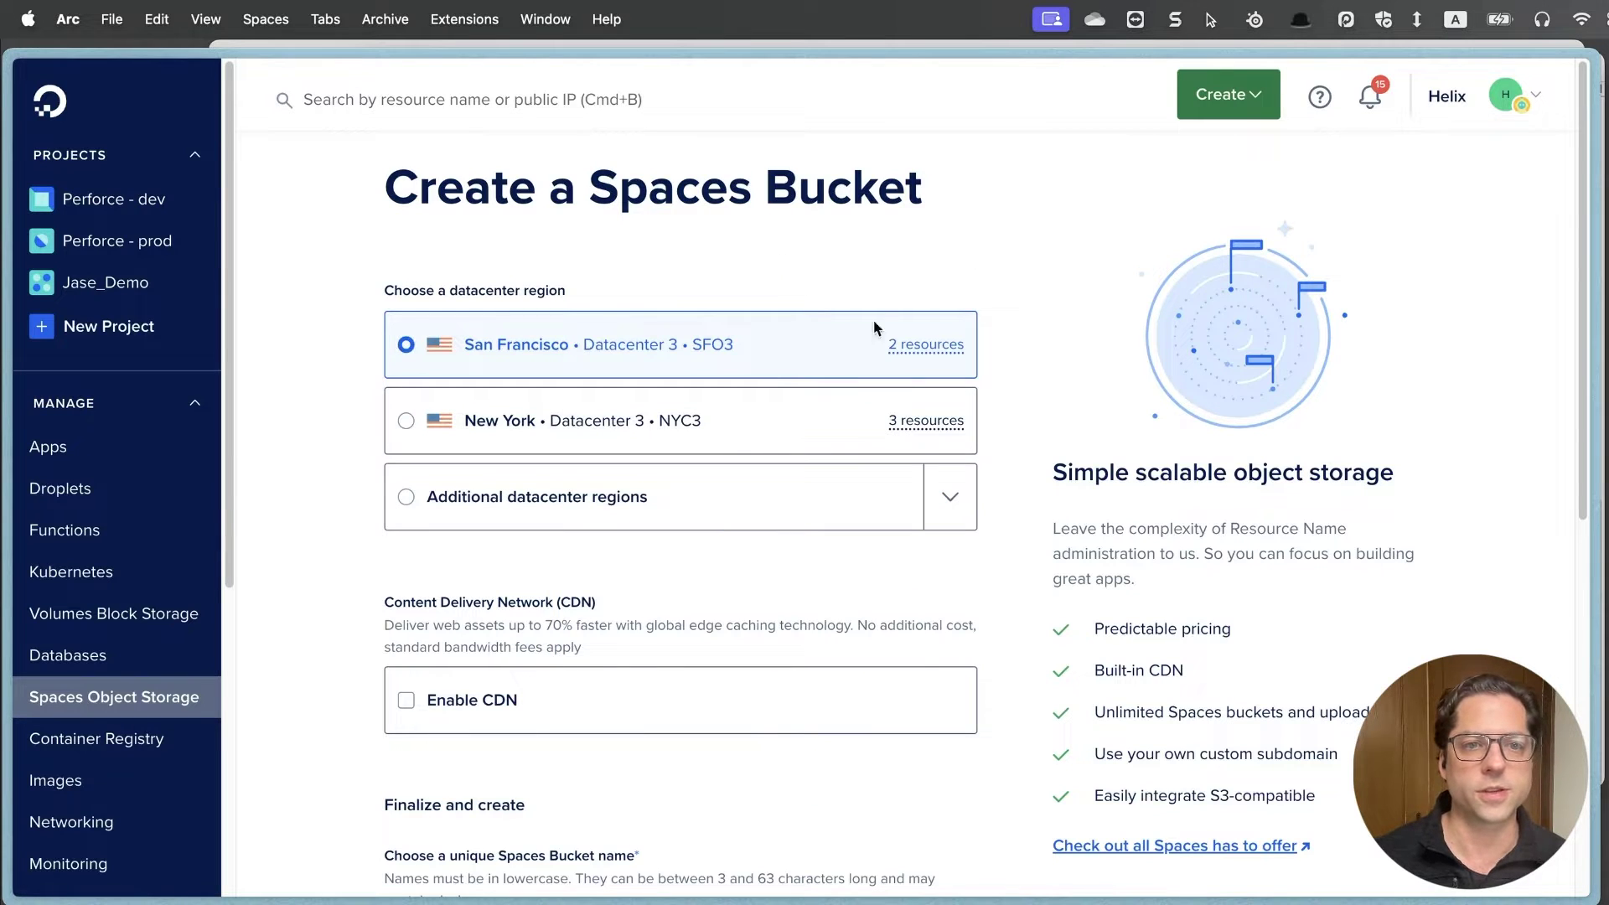
scroll(318, 484, down, 2)
scroll(328, 511, down, 2)
scroll(320, 515, down, 3)
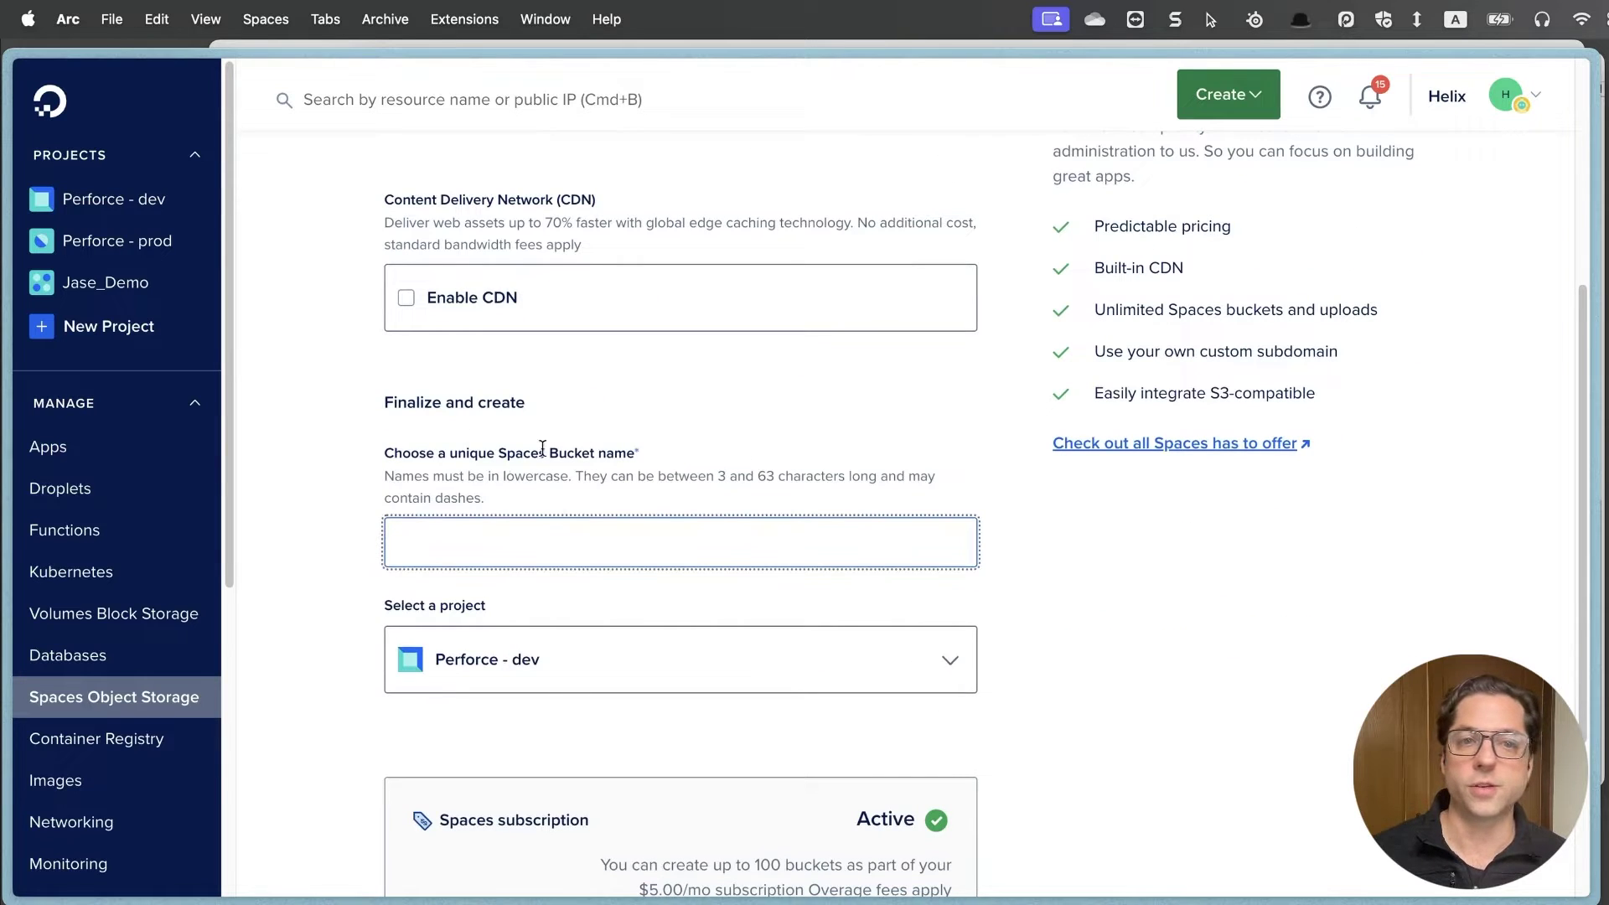
text(jase-s3)
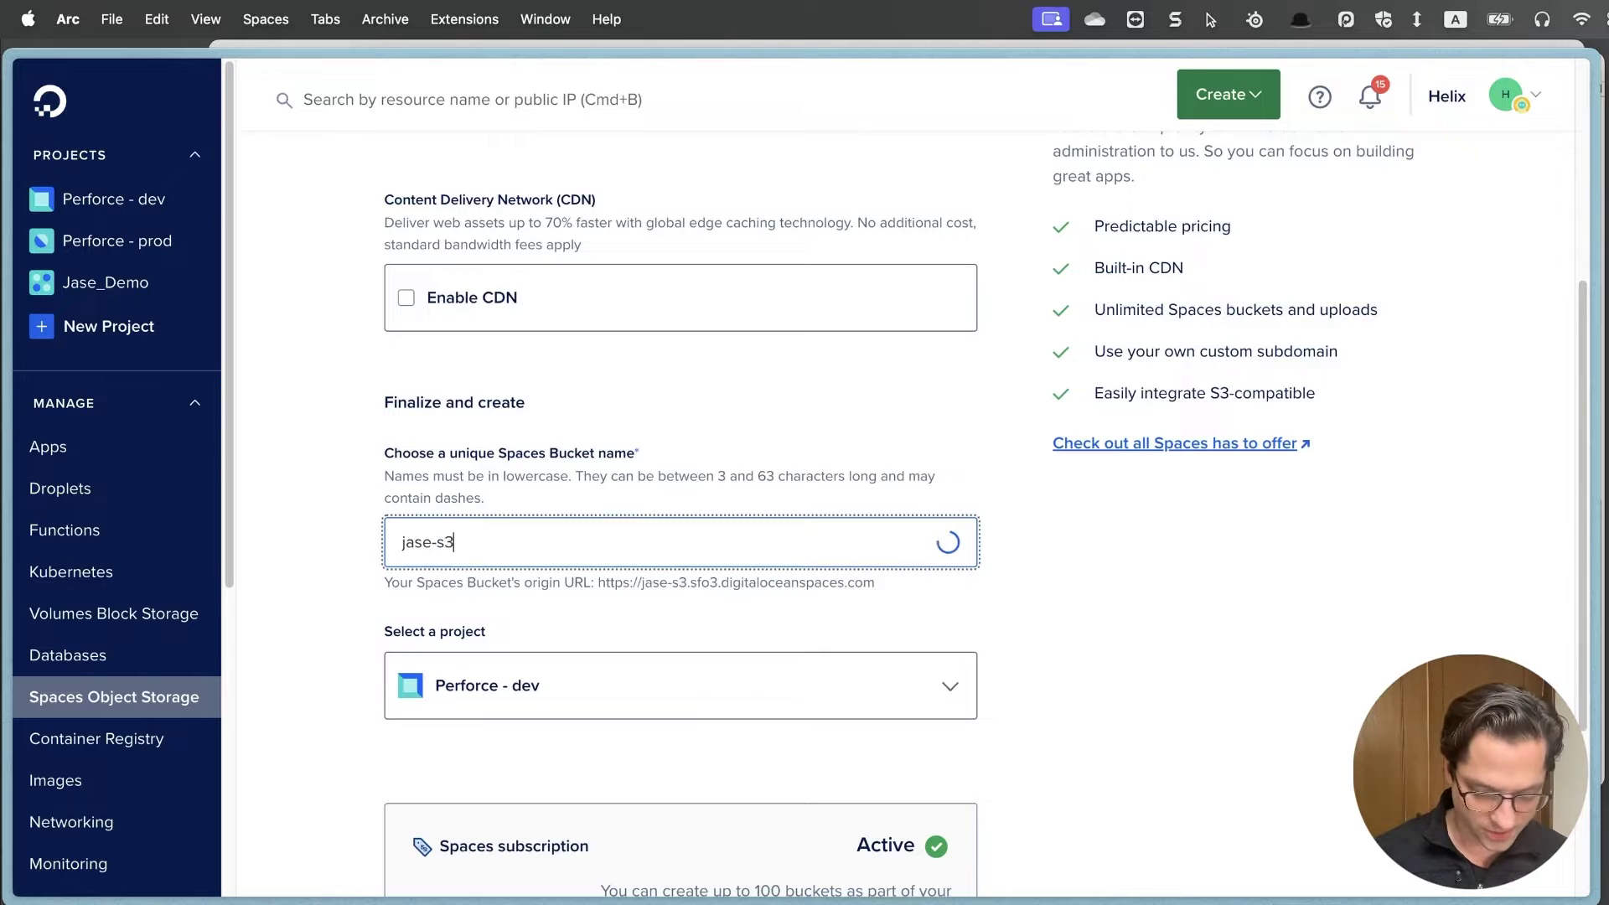
text(-archive-demo)
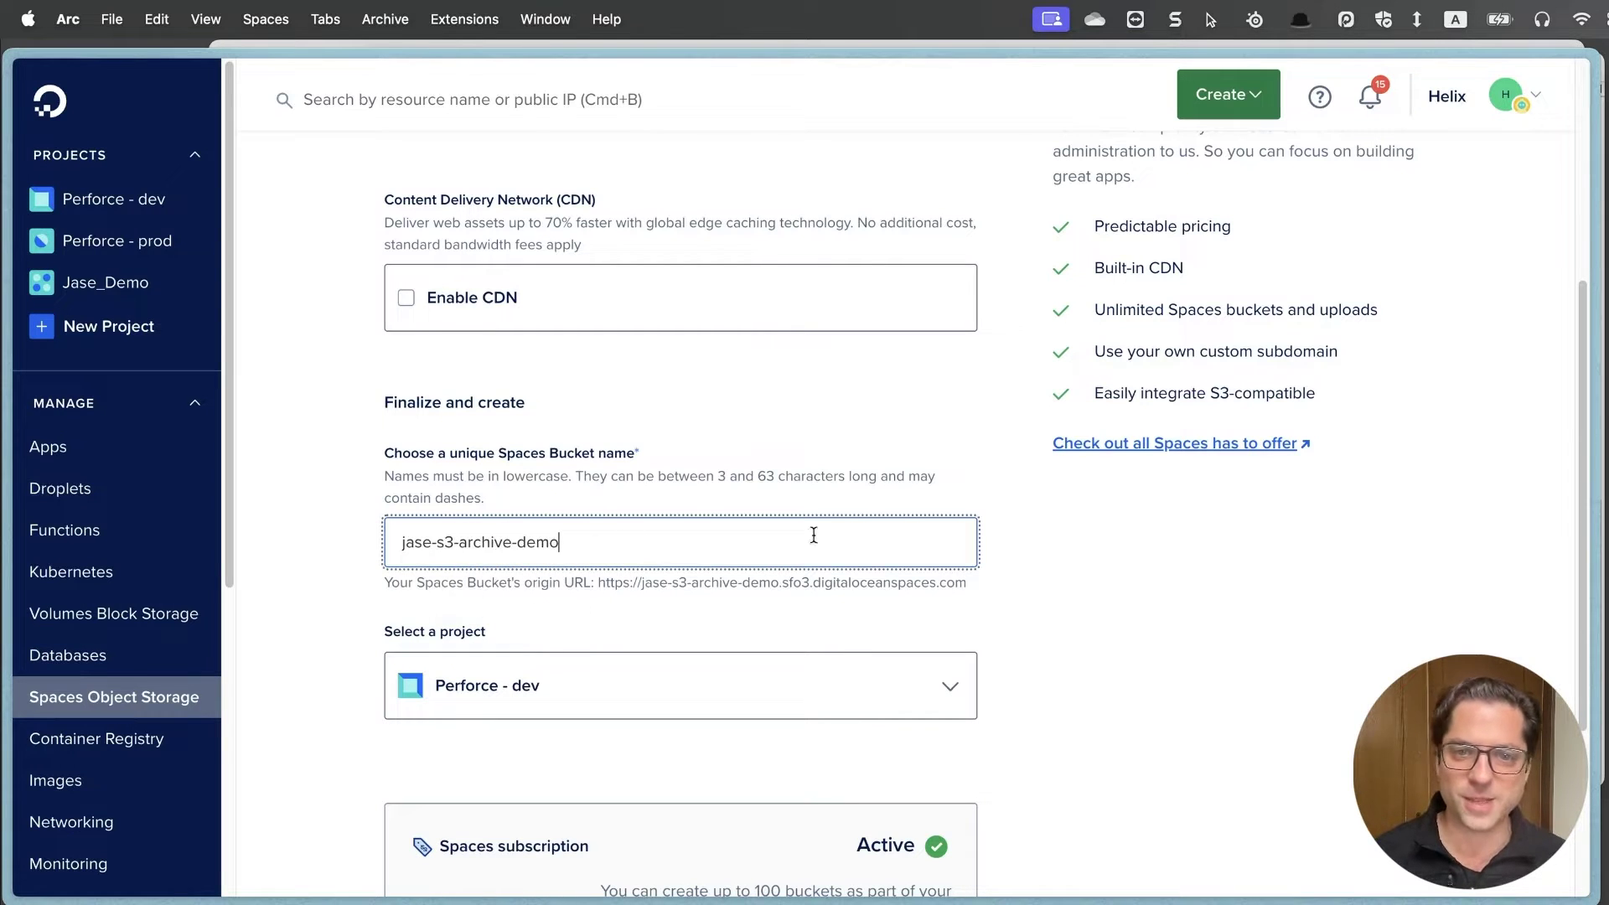
scroll(812, 557, down, 2)
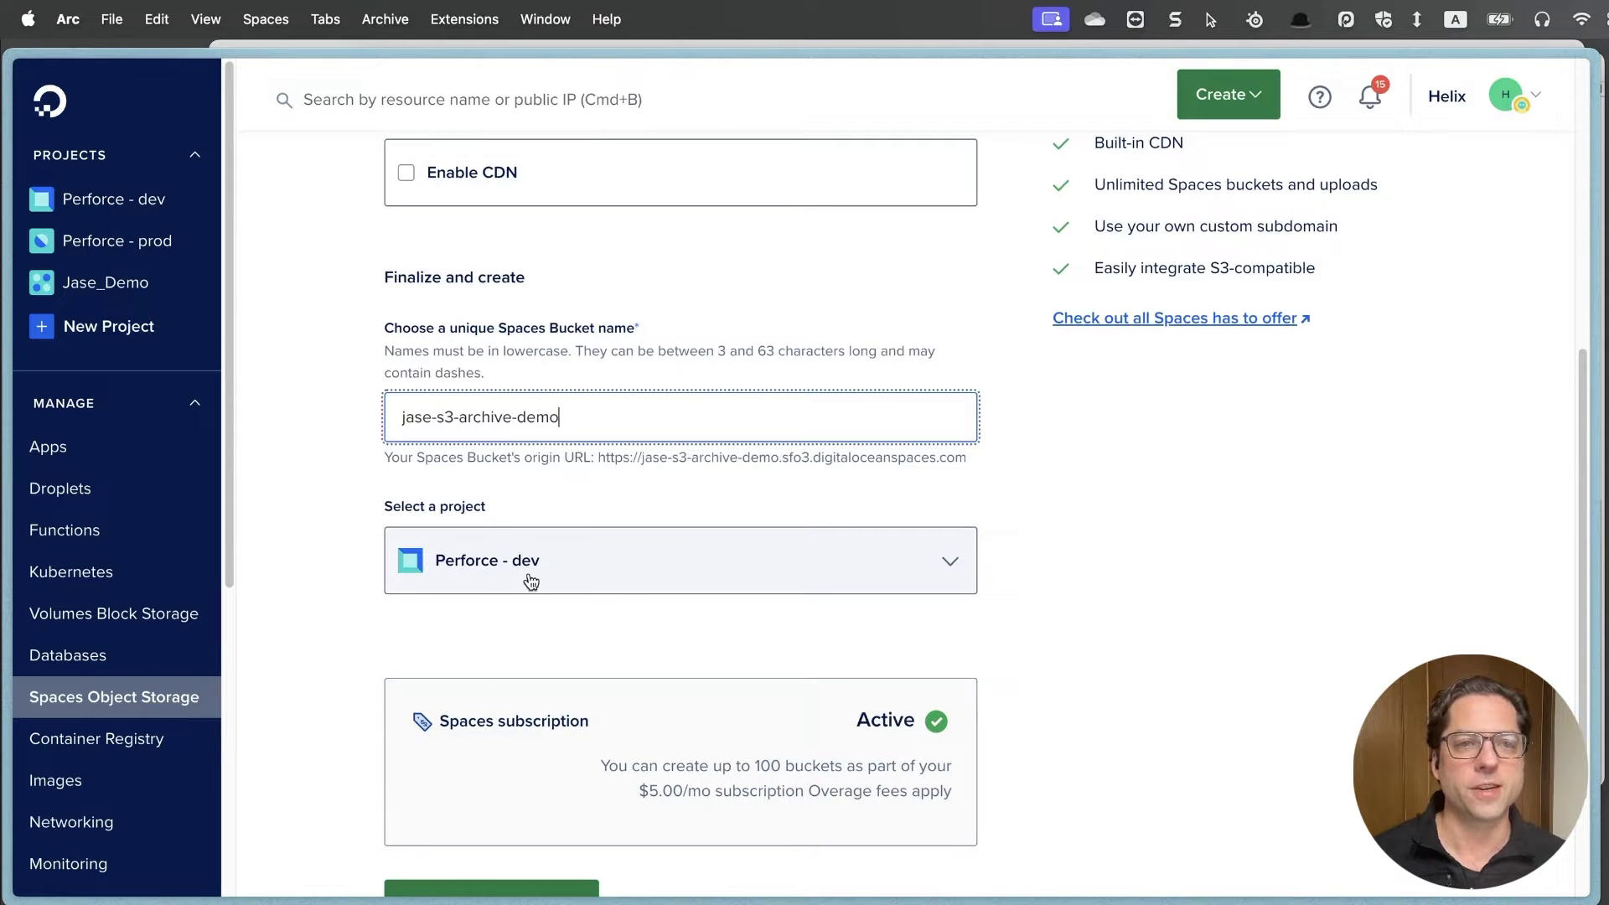
click(748, 551)
click(513, 685)
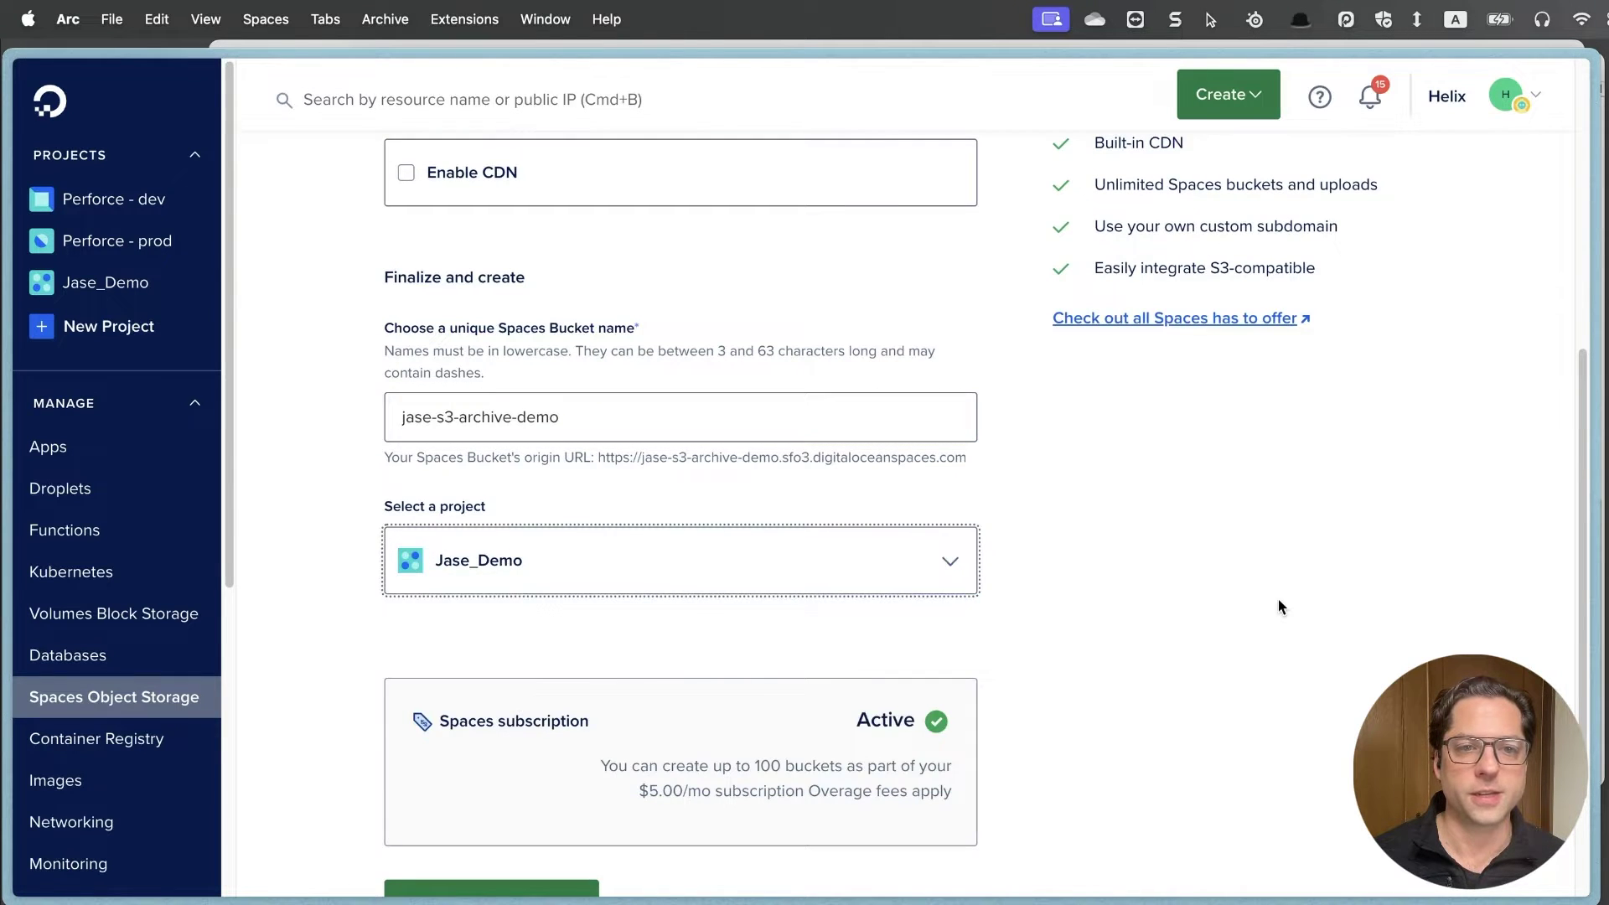
scroll(1279, 608, down, 2)
scroll(1123, 554, down, 2)
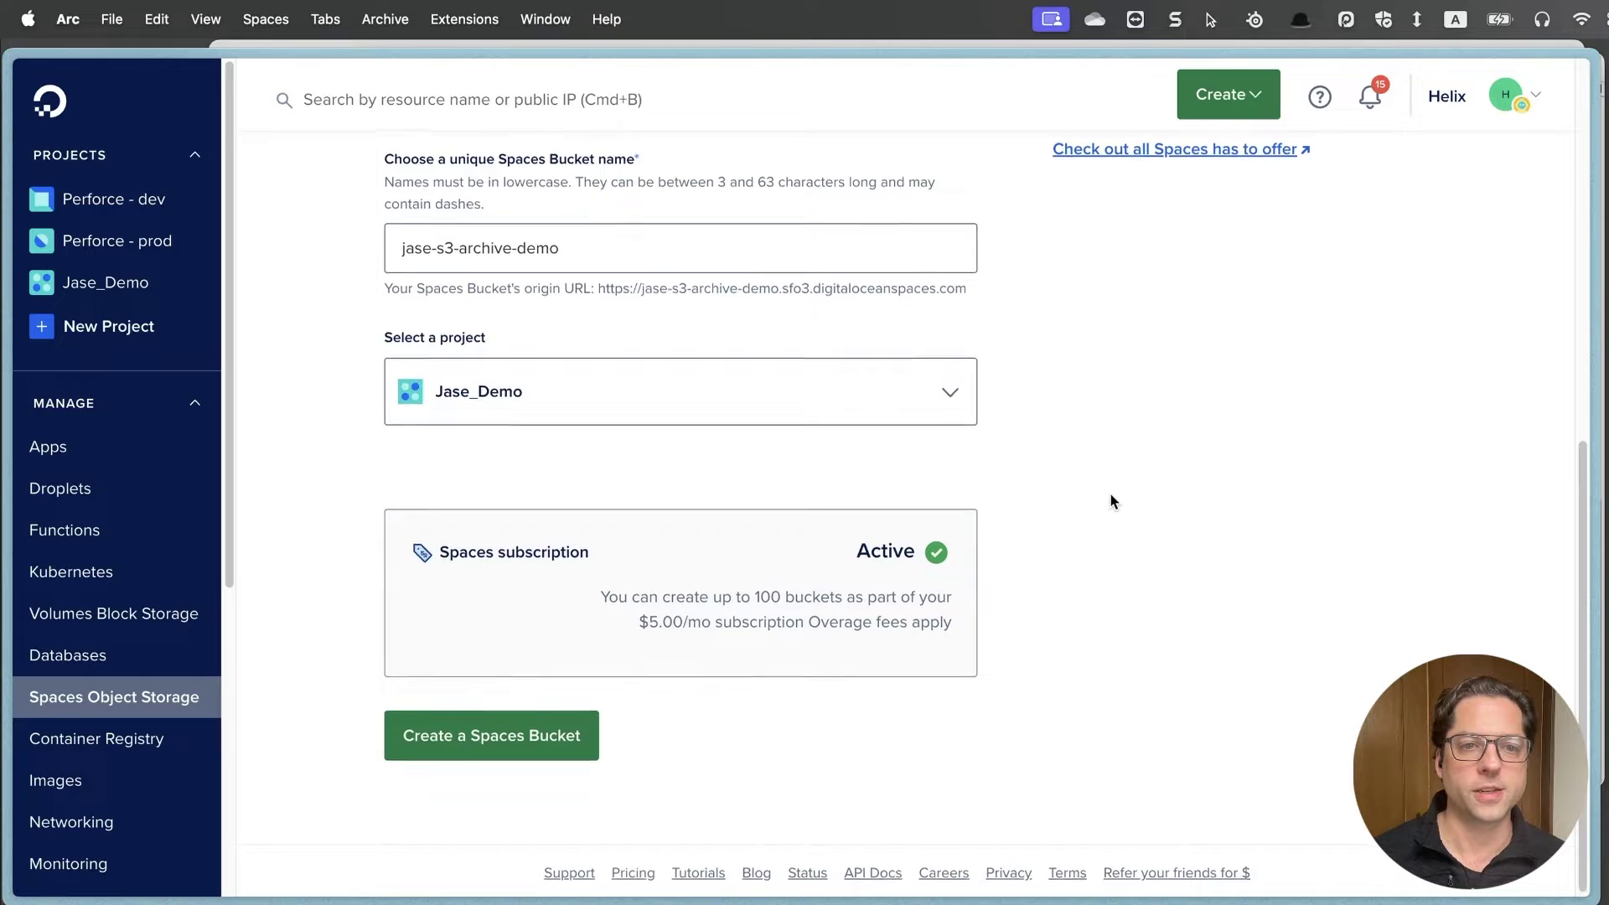
click(535, 732)
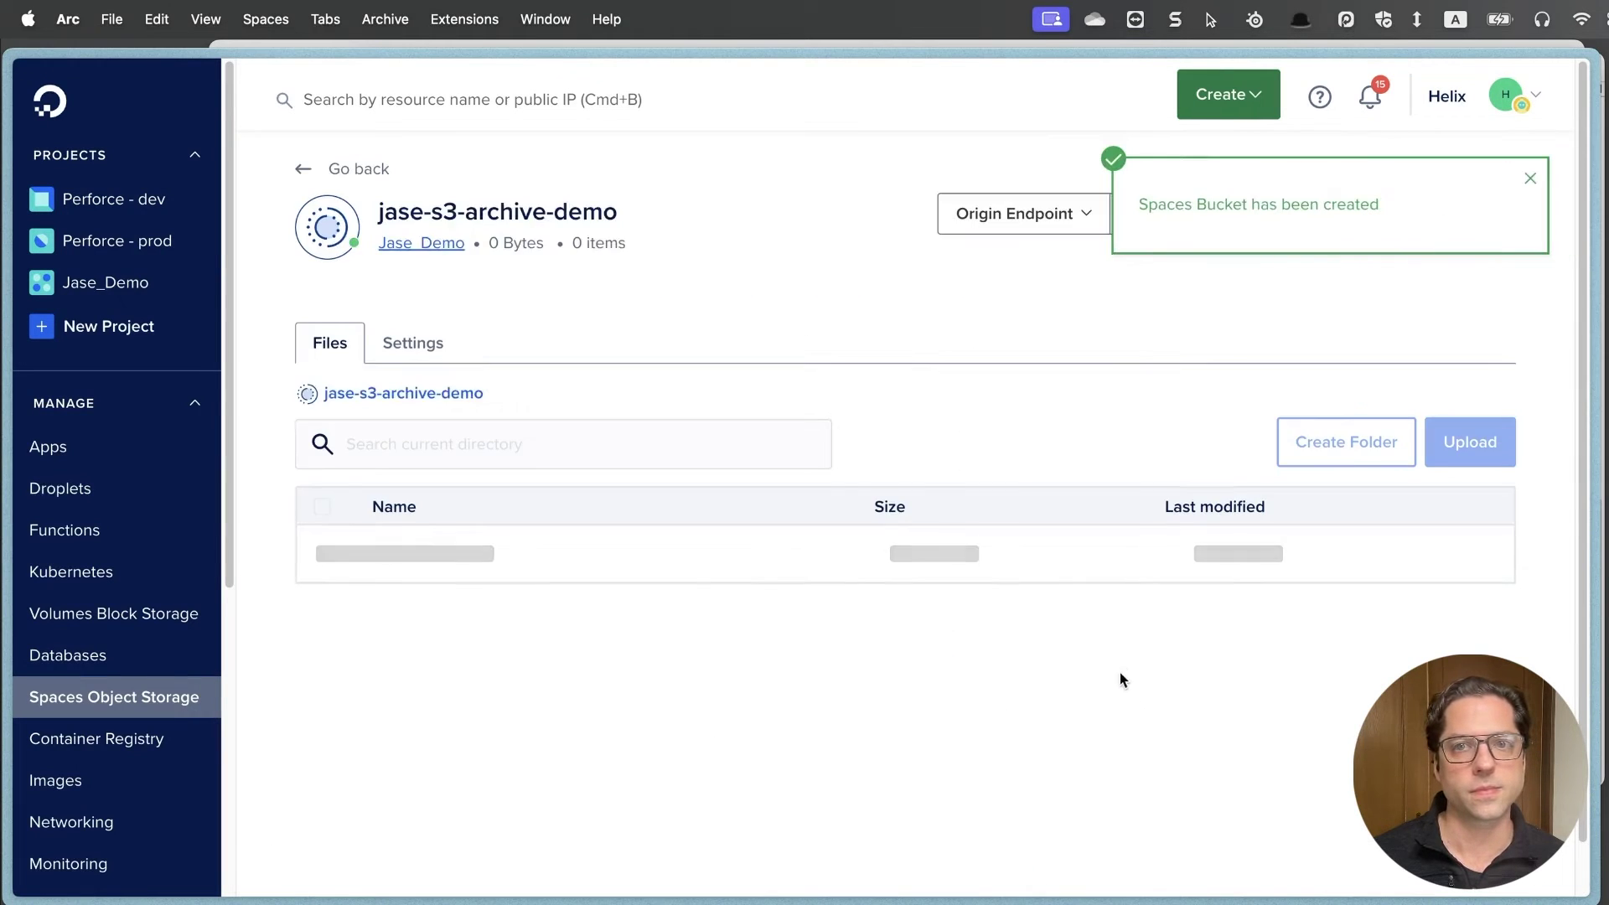
scroll(722, 377, down, 2)
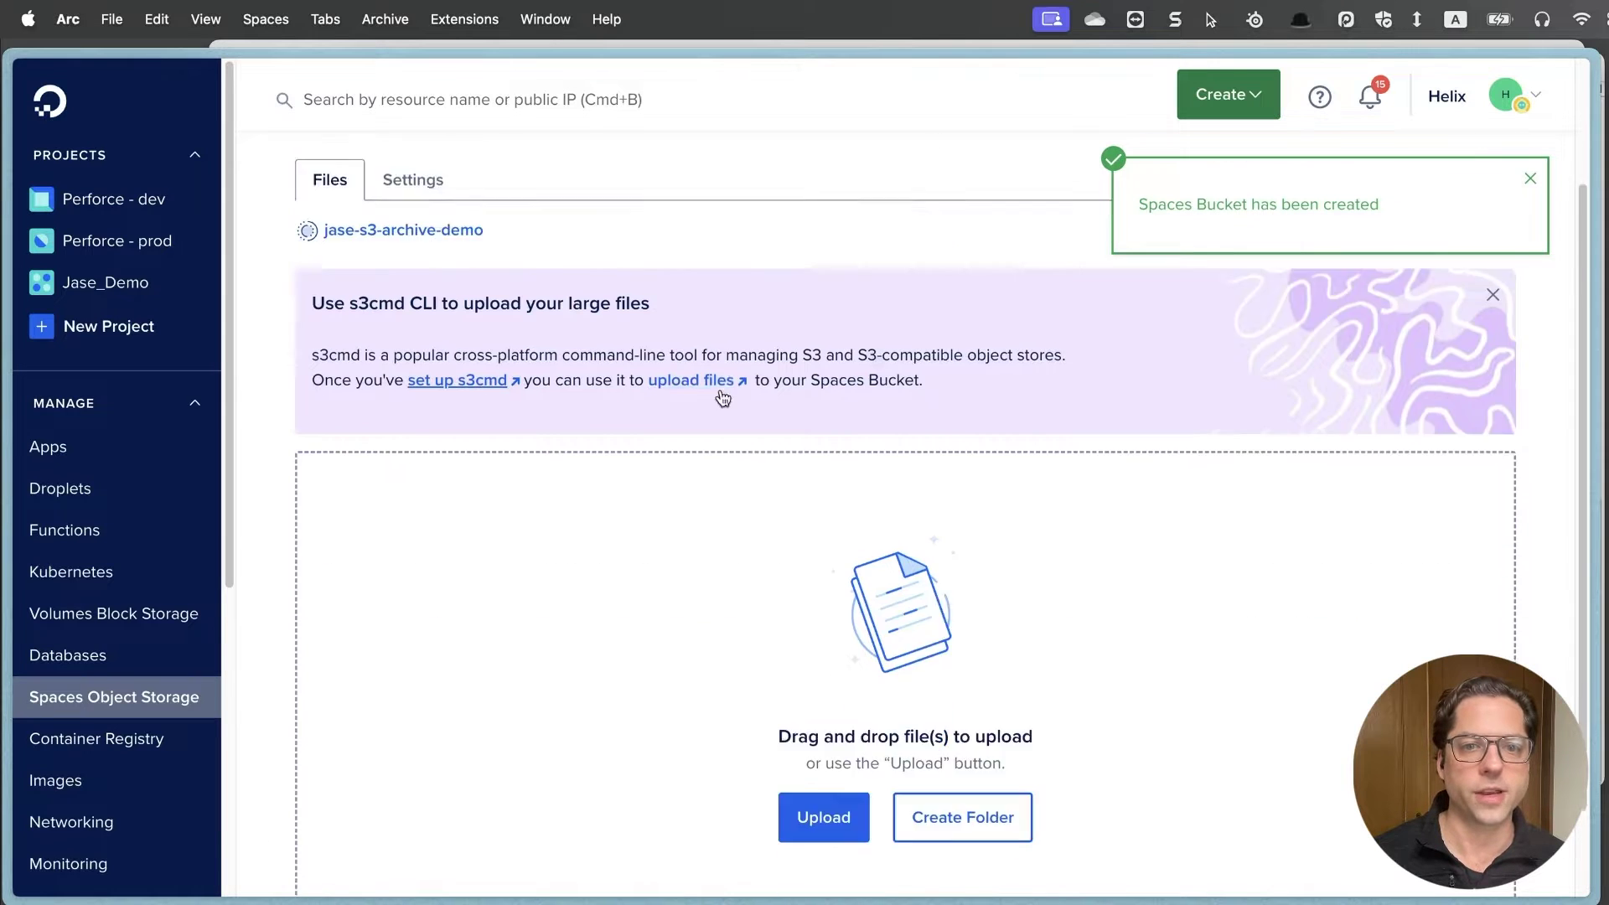
scroll(933, 523, down, 1)
scroll(791, 643, up, 1)
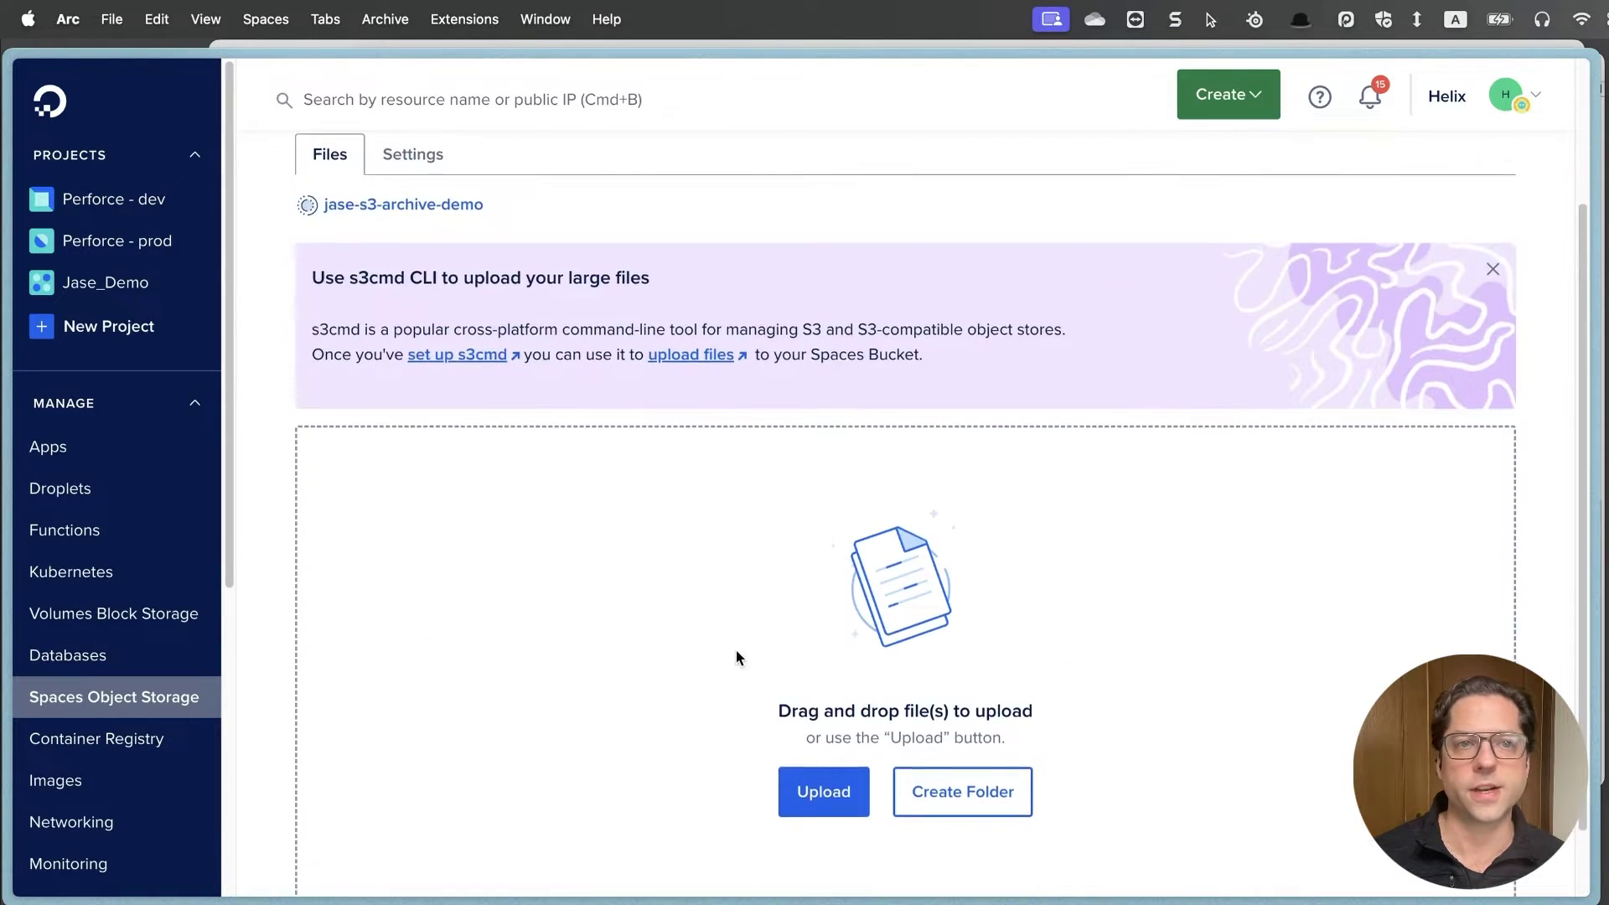
scroll(735, 650, up, 2)
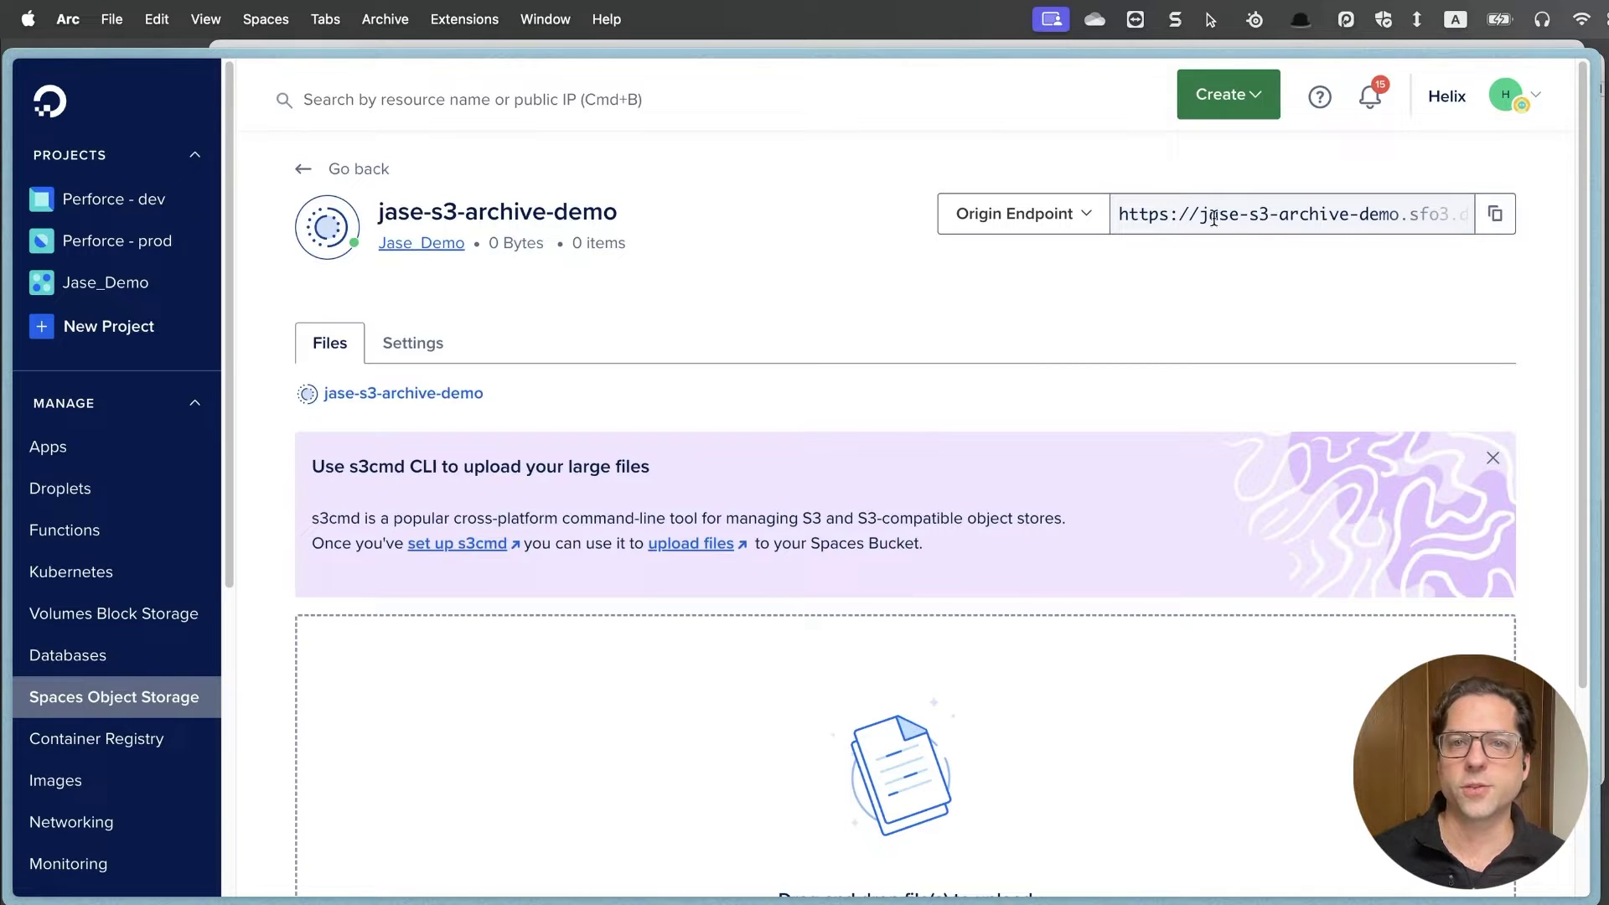
- Copy the jase-s3-archive-demo origin endpoint URL and go to the API settings page
click(1494, 217)
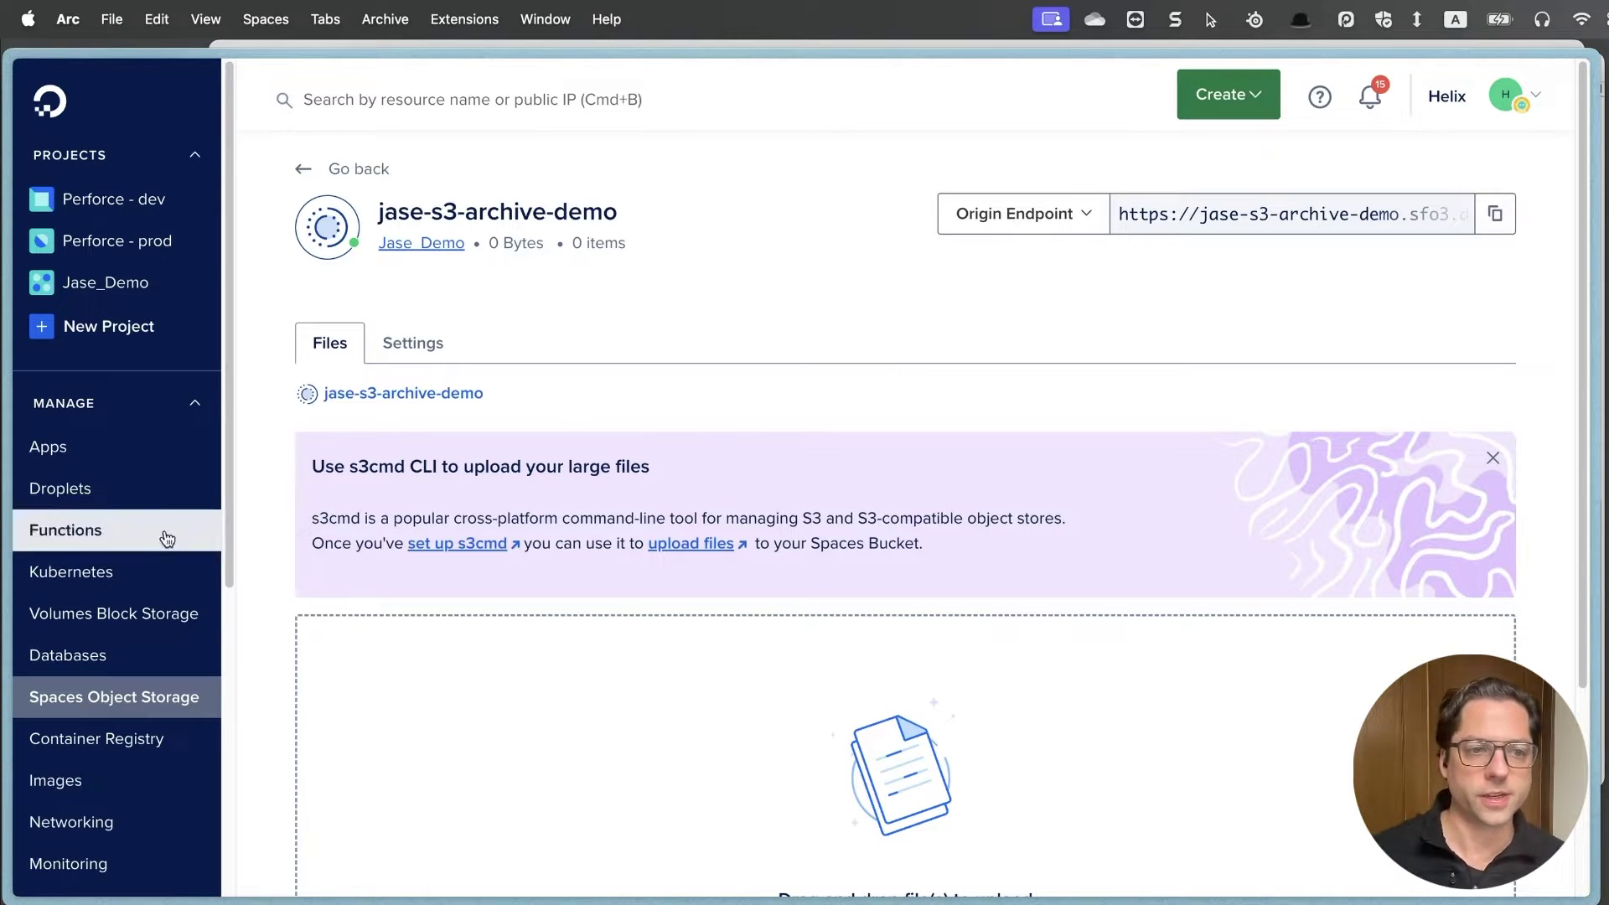
scroll(67, 669, down, 1)
scroll(67, 670, down, 3)
scroll(98, 614, down, 1)
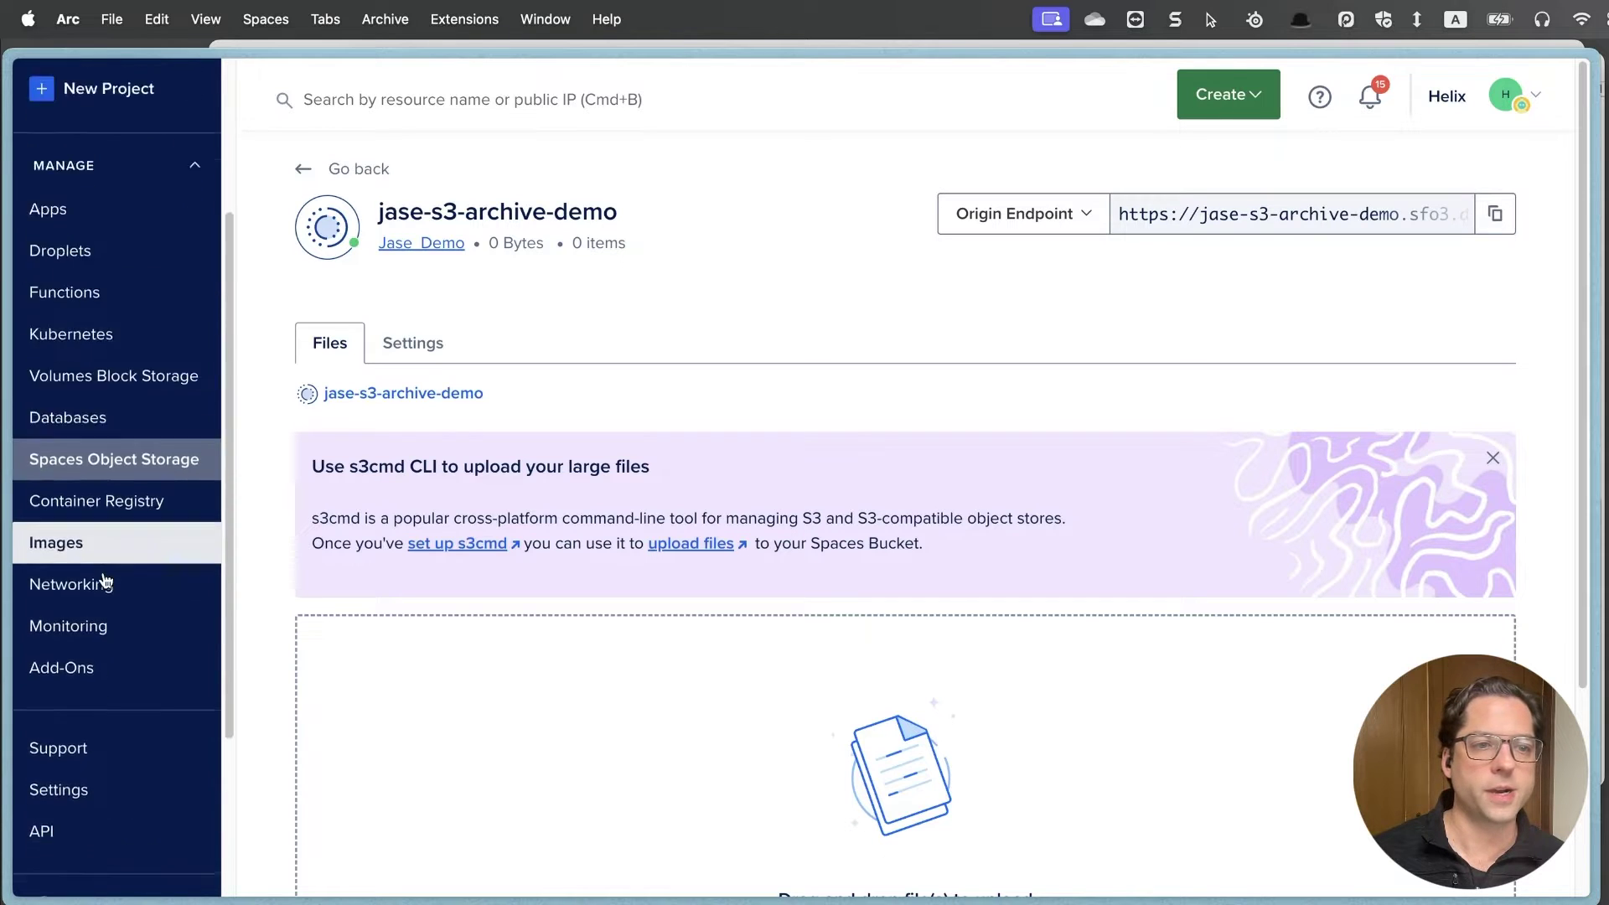
scroll(97, 582, down, 3)
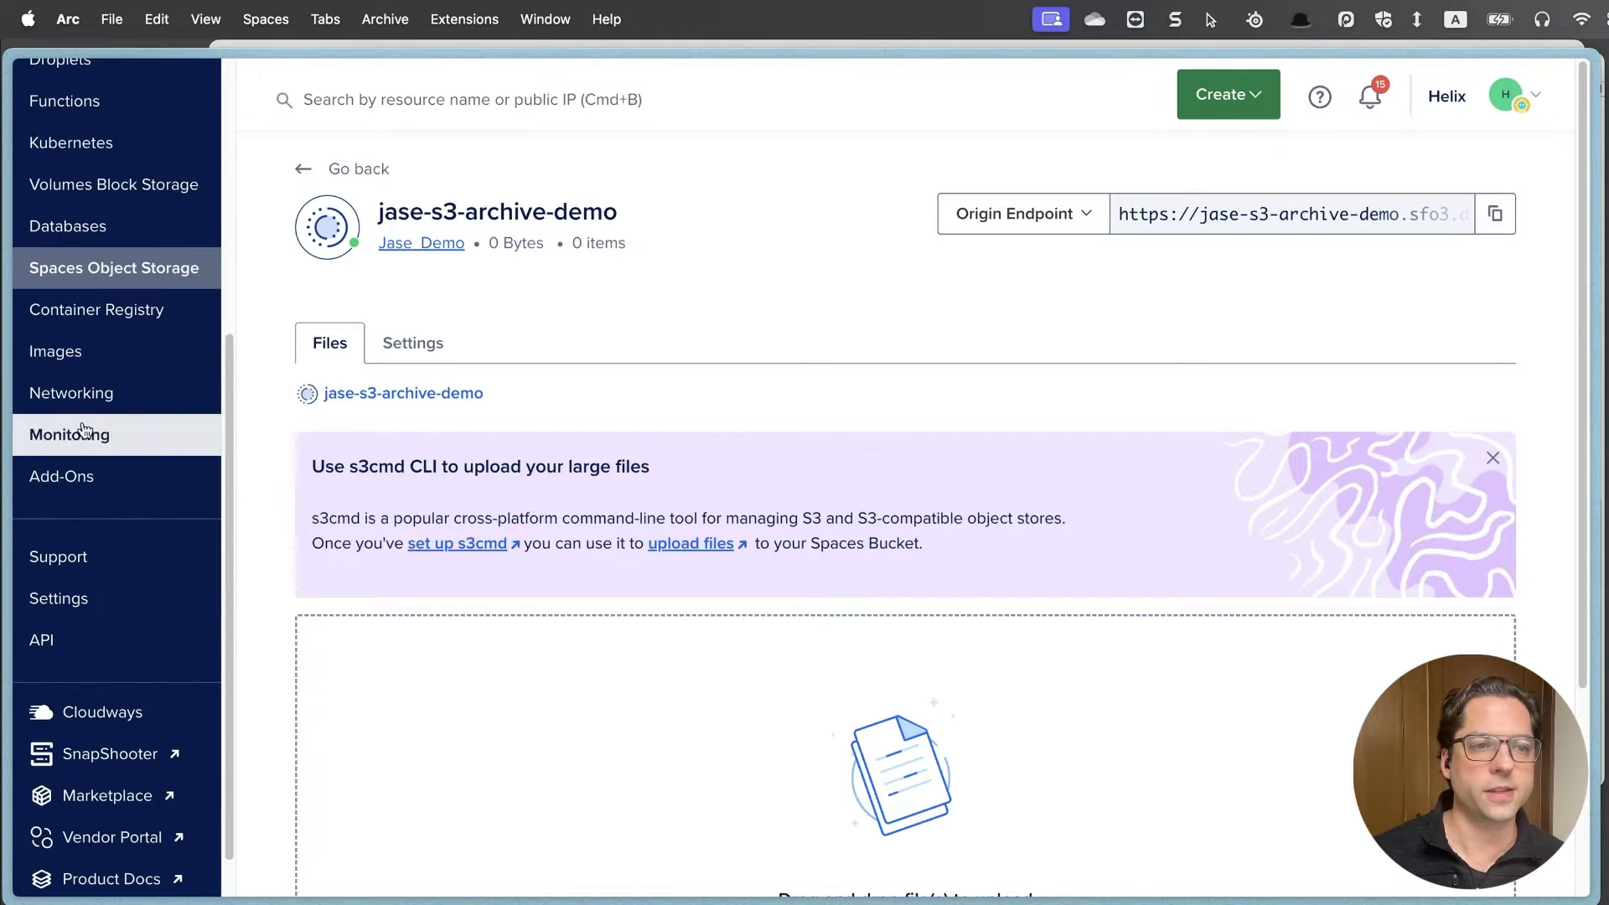
click(48, 644)
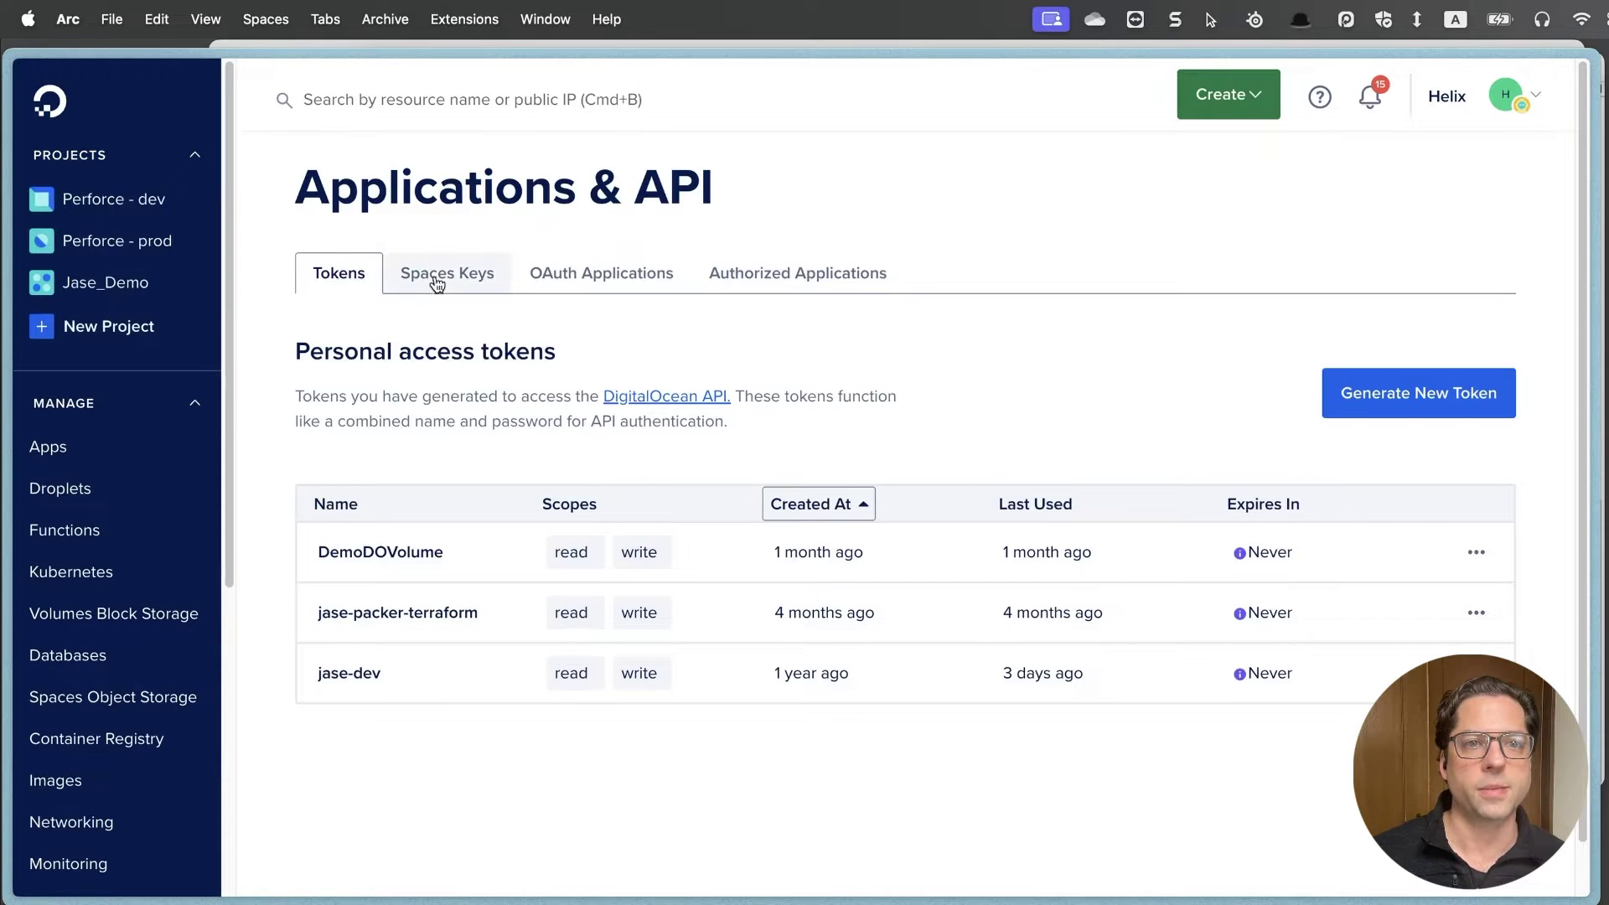
- Generate the Spaces access key s3-demo-access-key and copy its access key ID
click(437, 282)
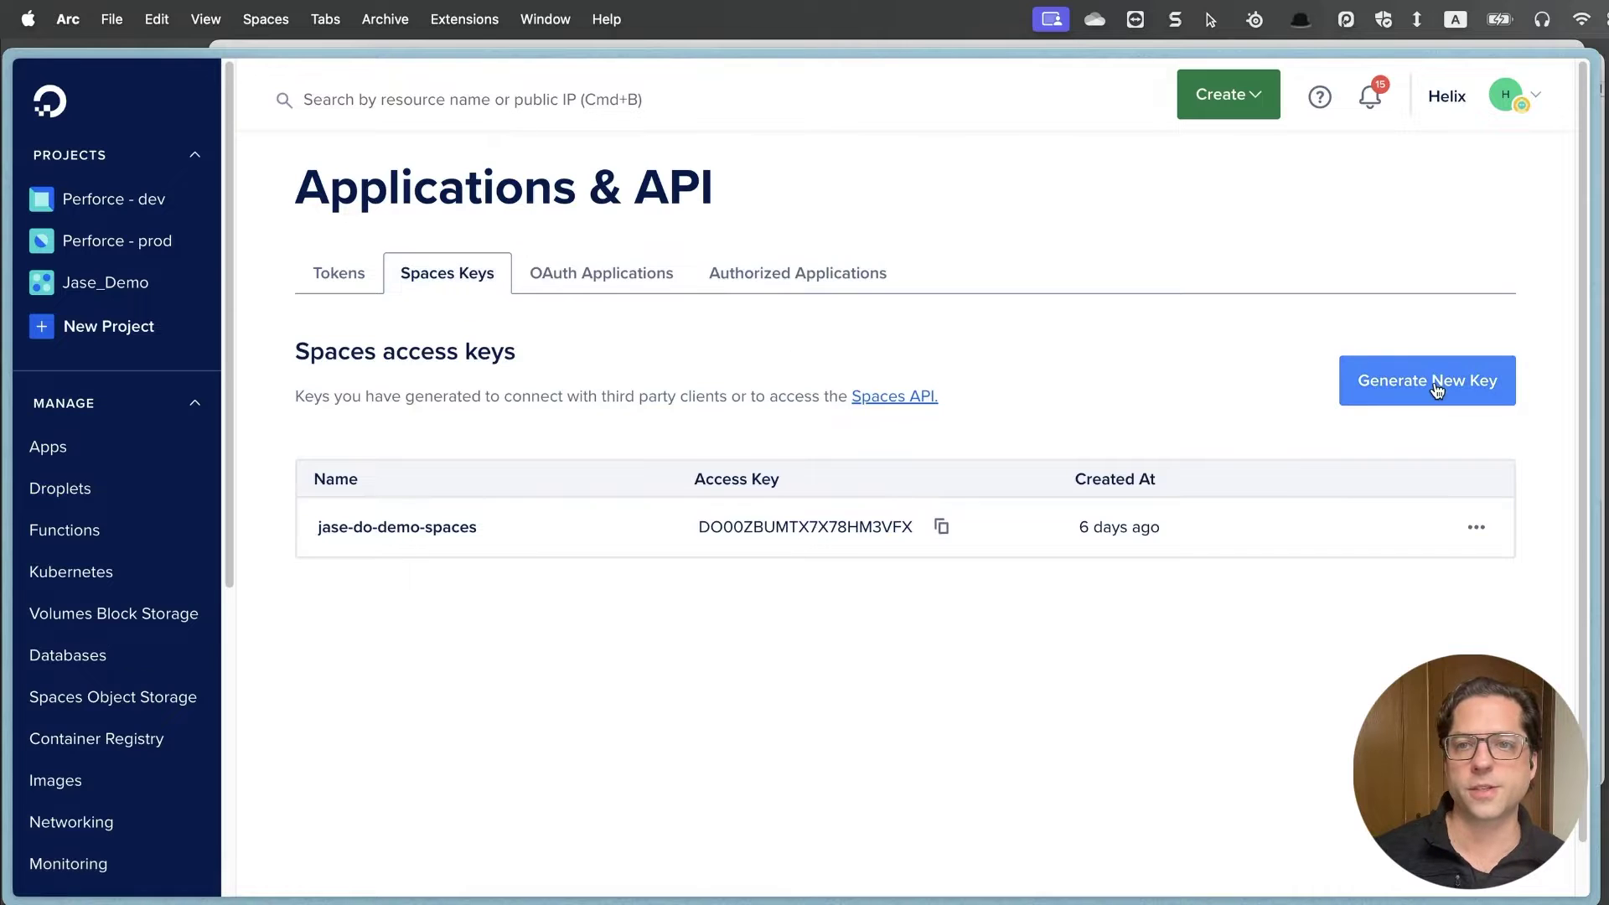
click(1437, 389)
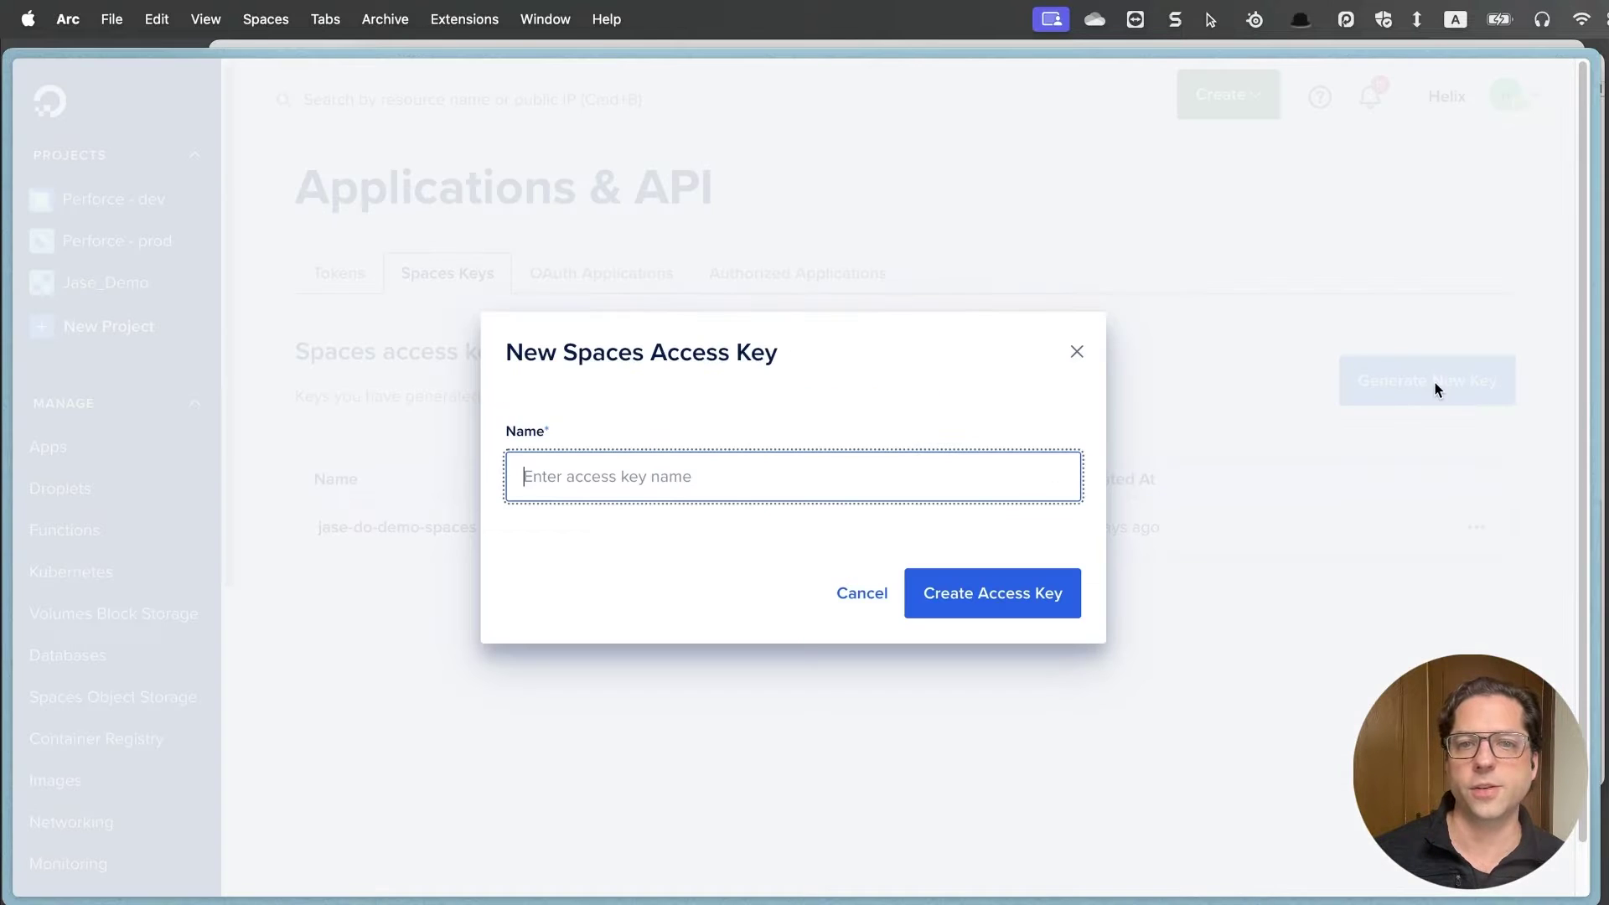
click(607, 488)
text(s3)
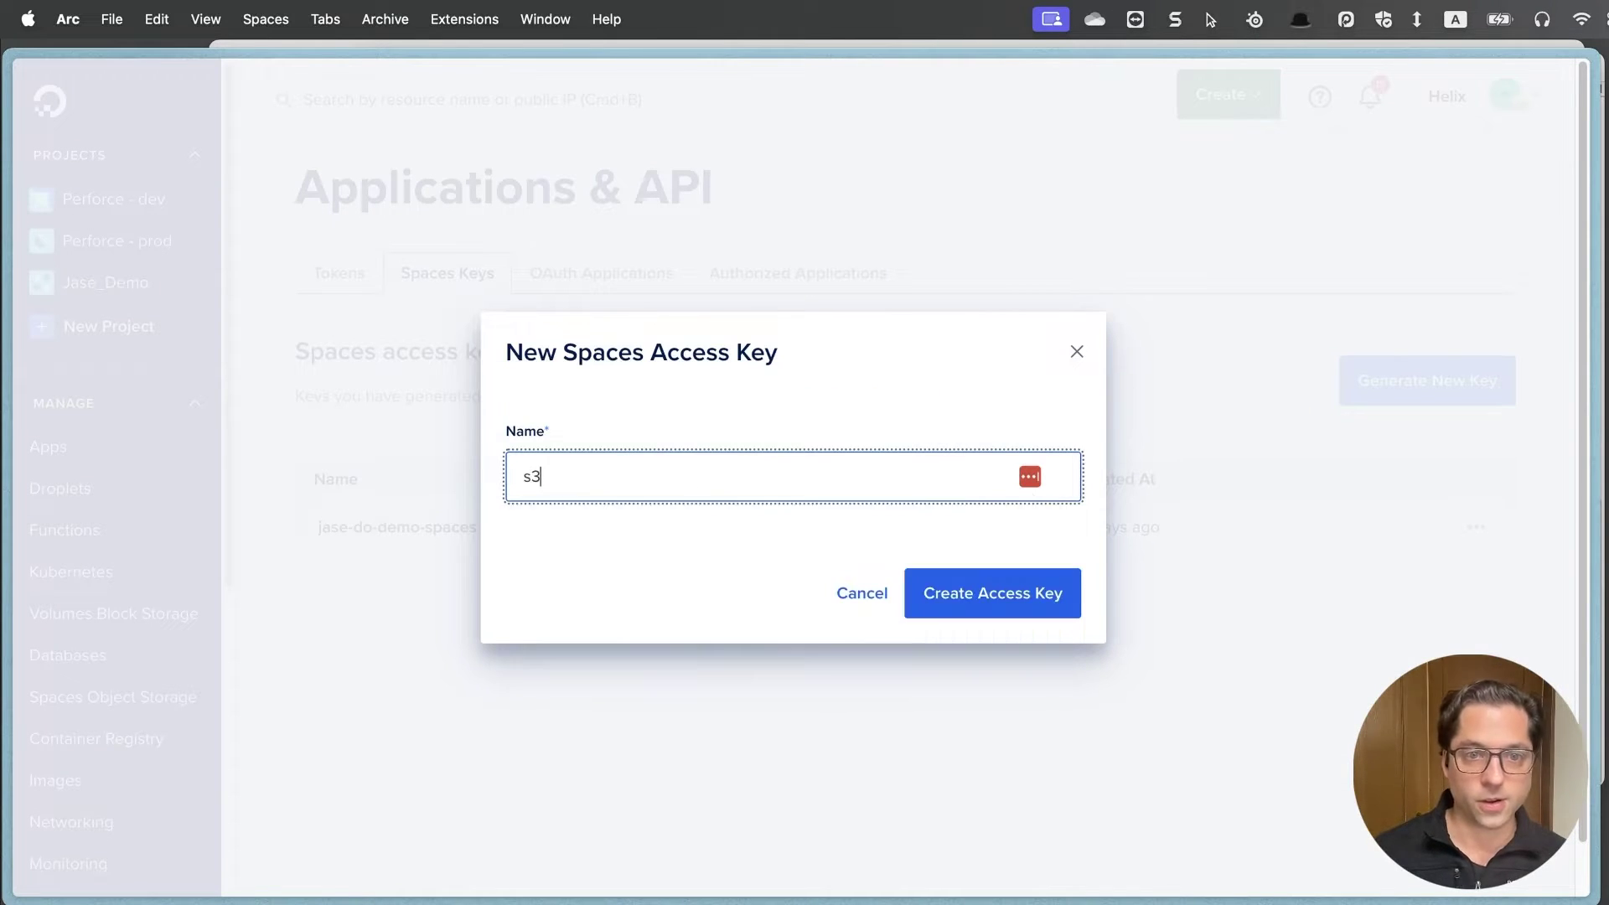
text(-demo-access-)
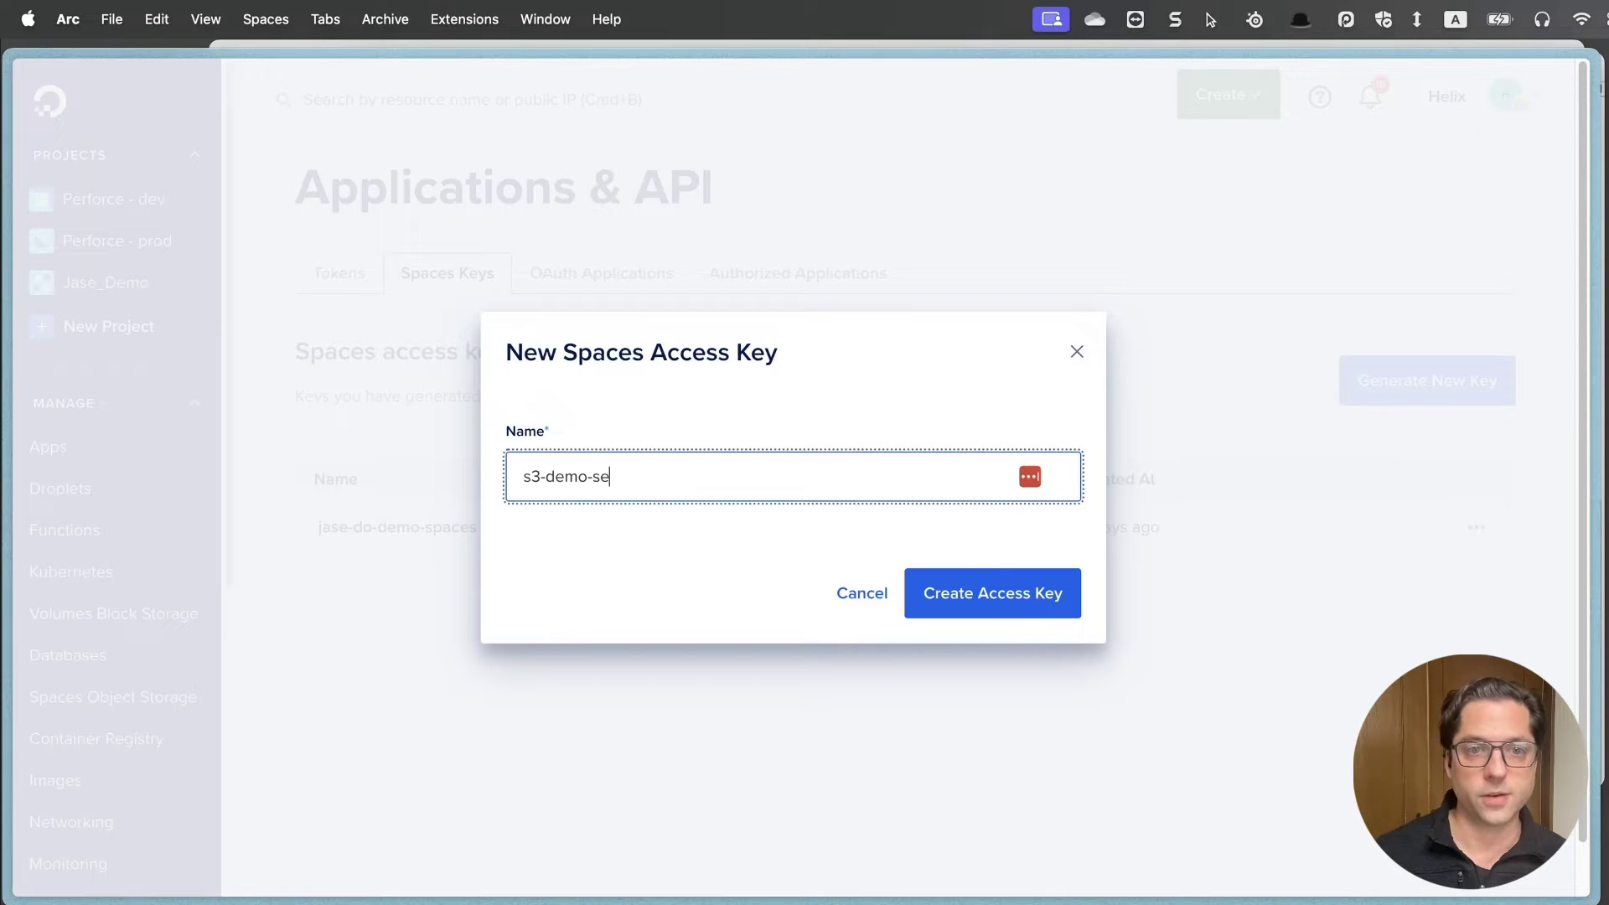
text(key)
click(963, 592)
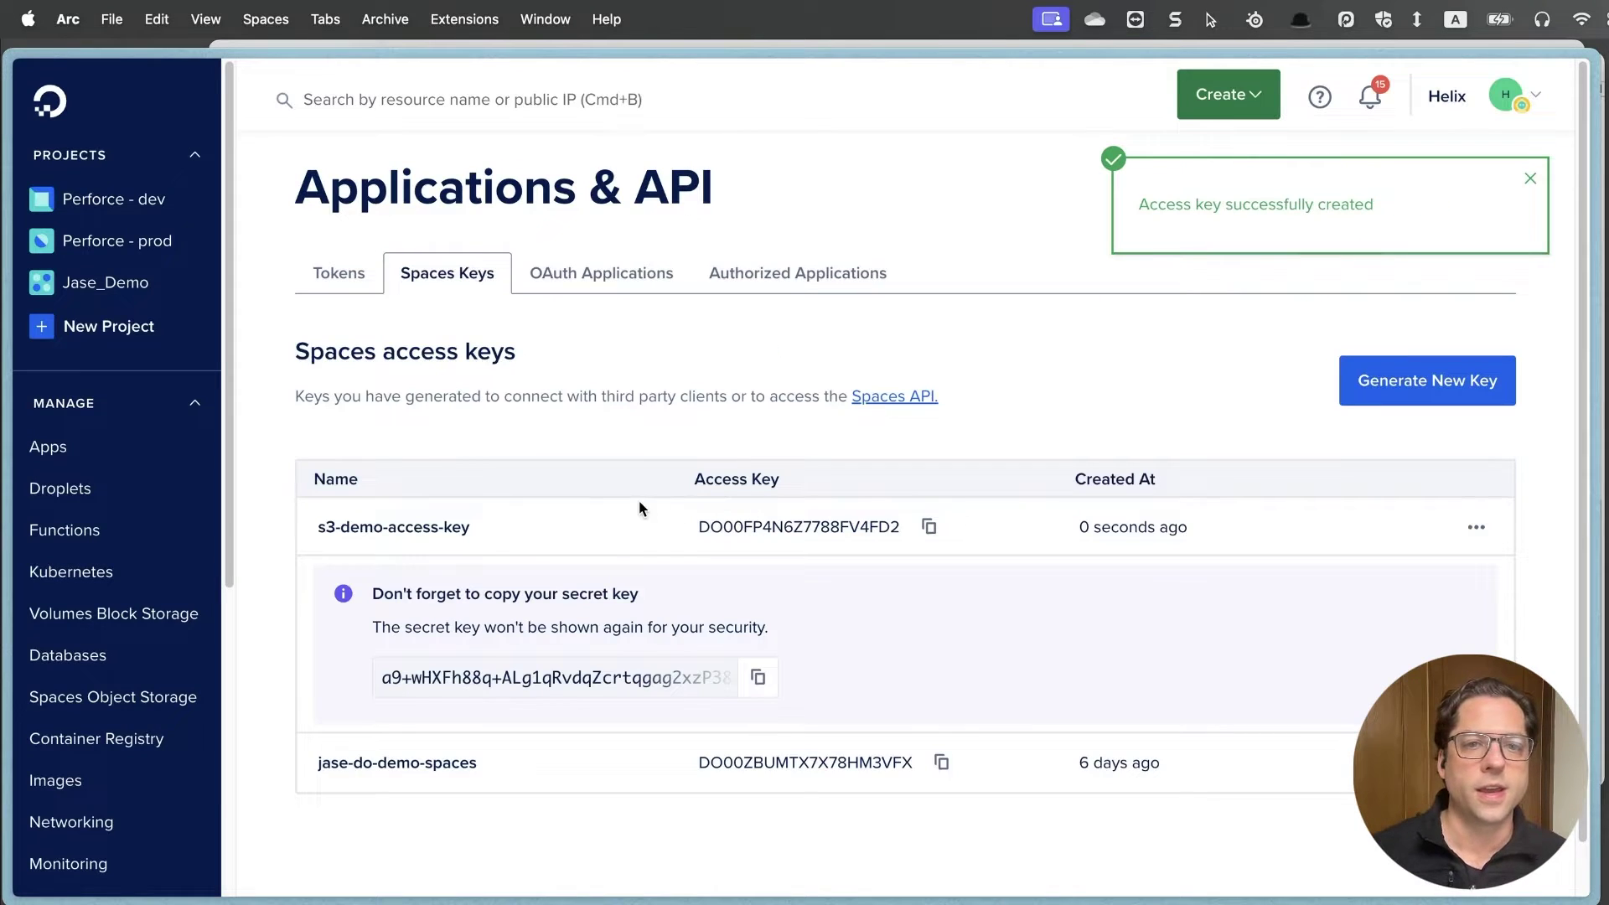
click(930, 527)
key(super+Tab)
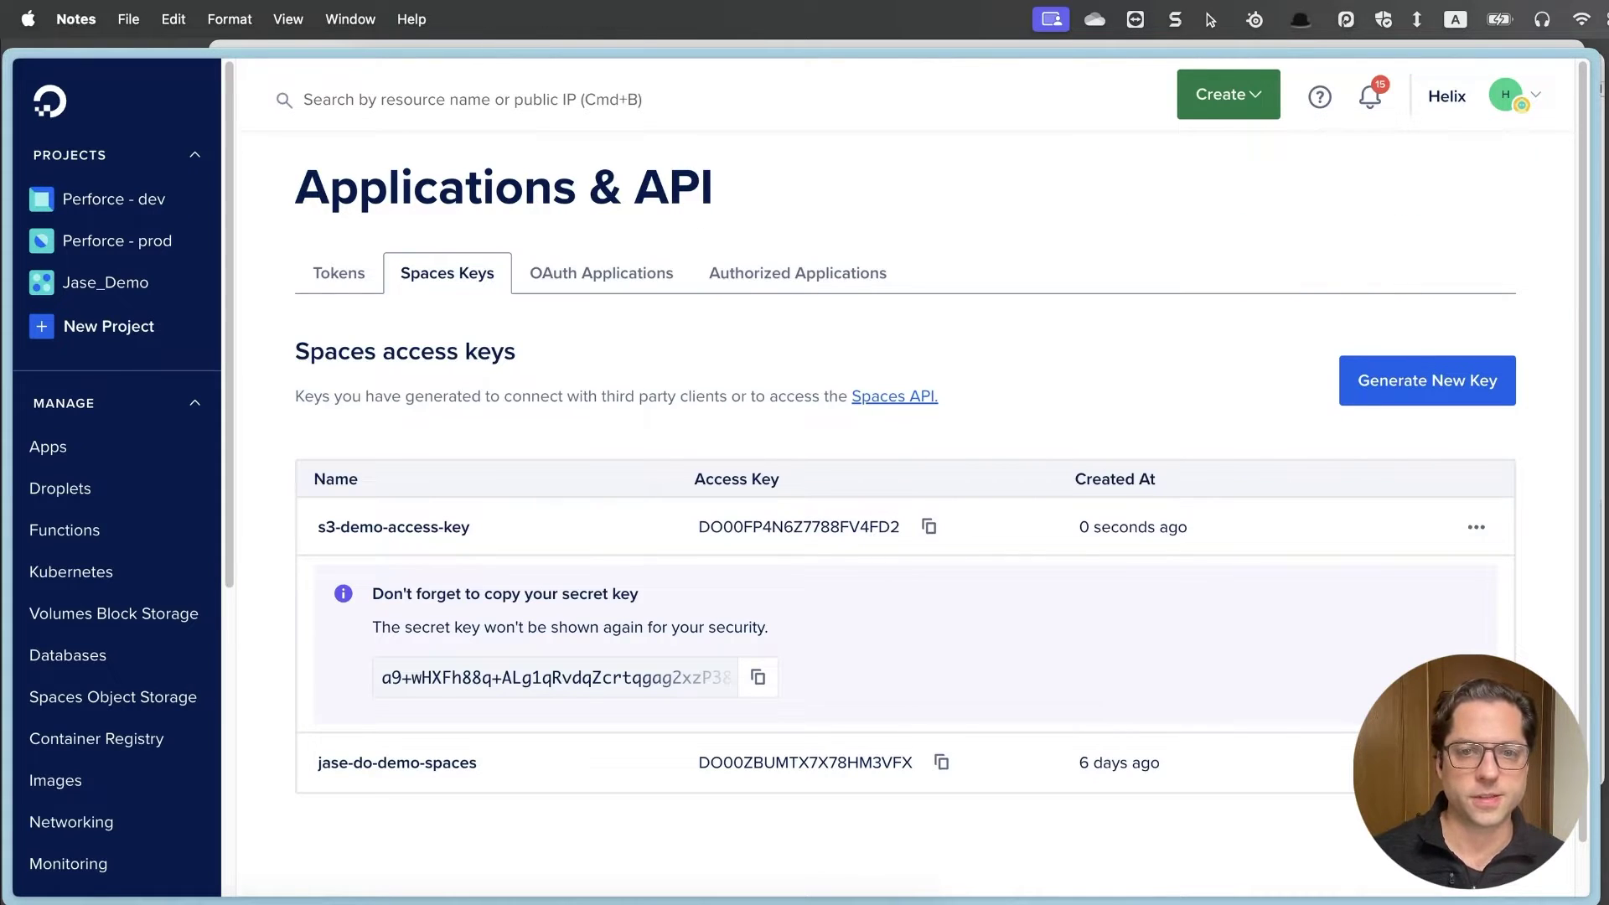
key(super+Tab)
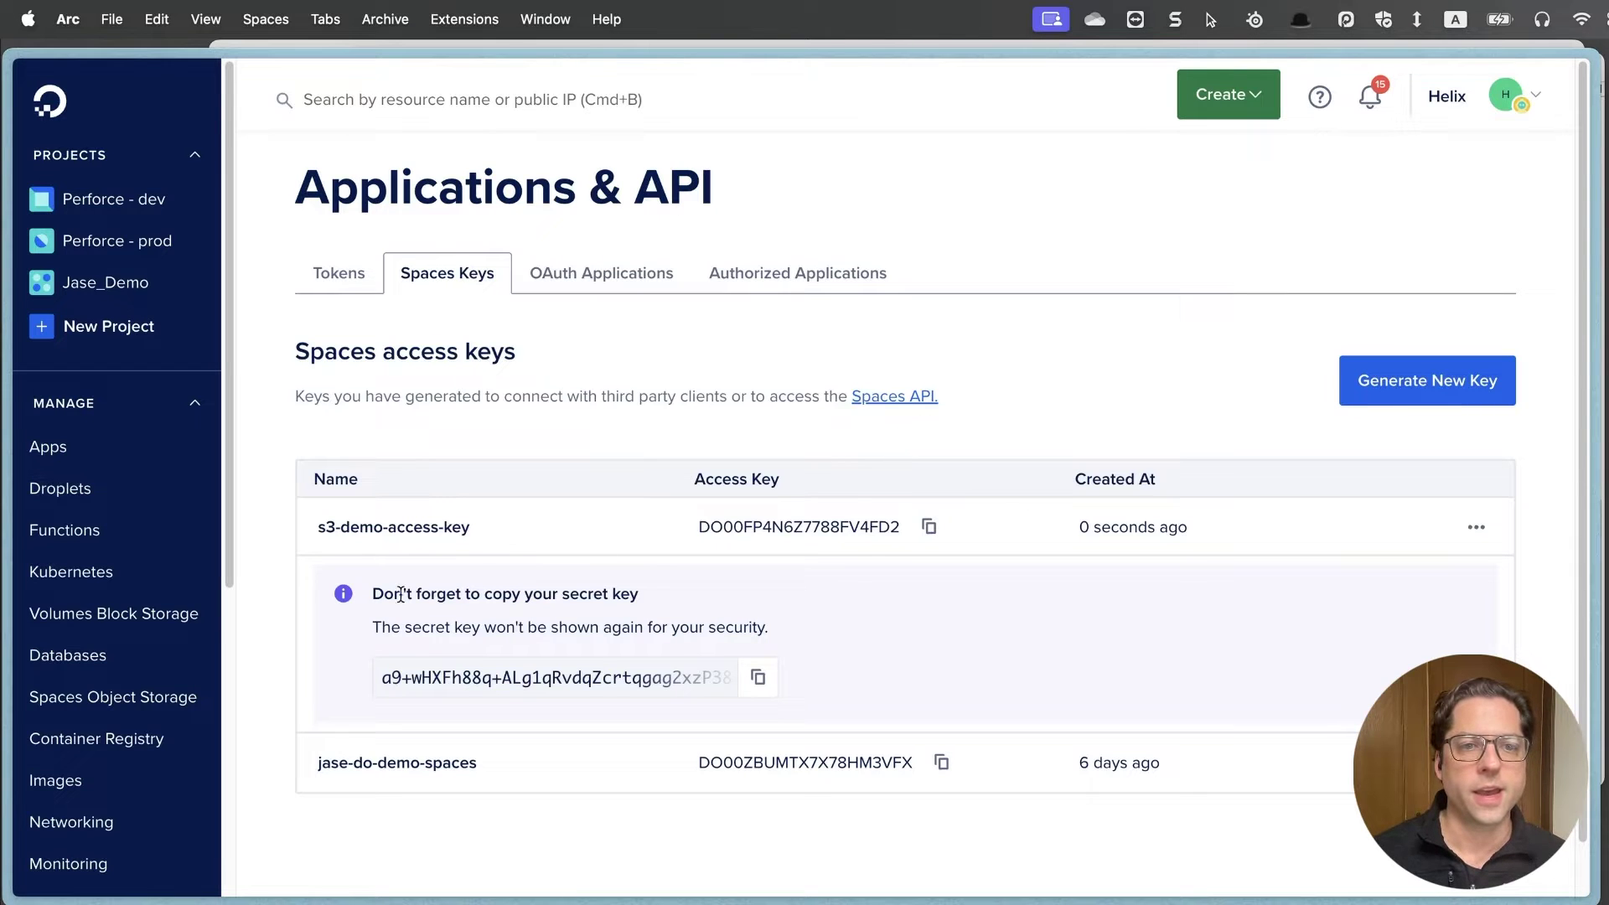
click(762, 680)
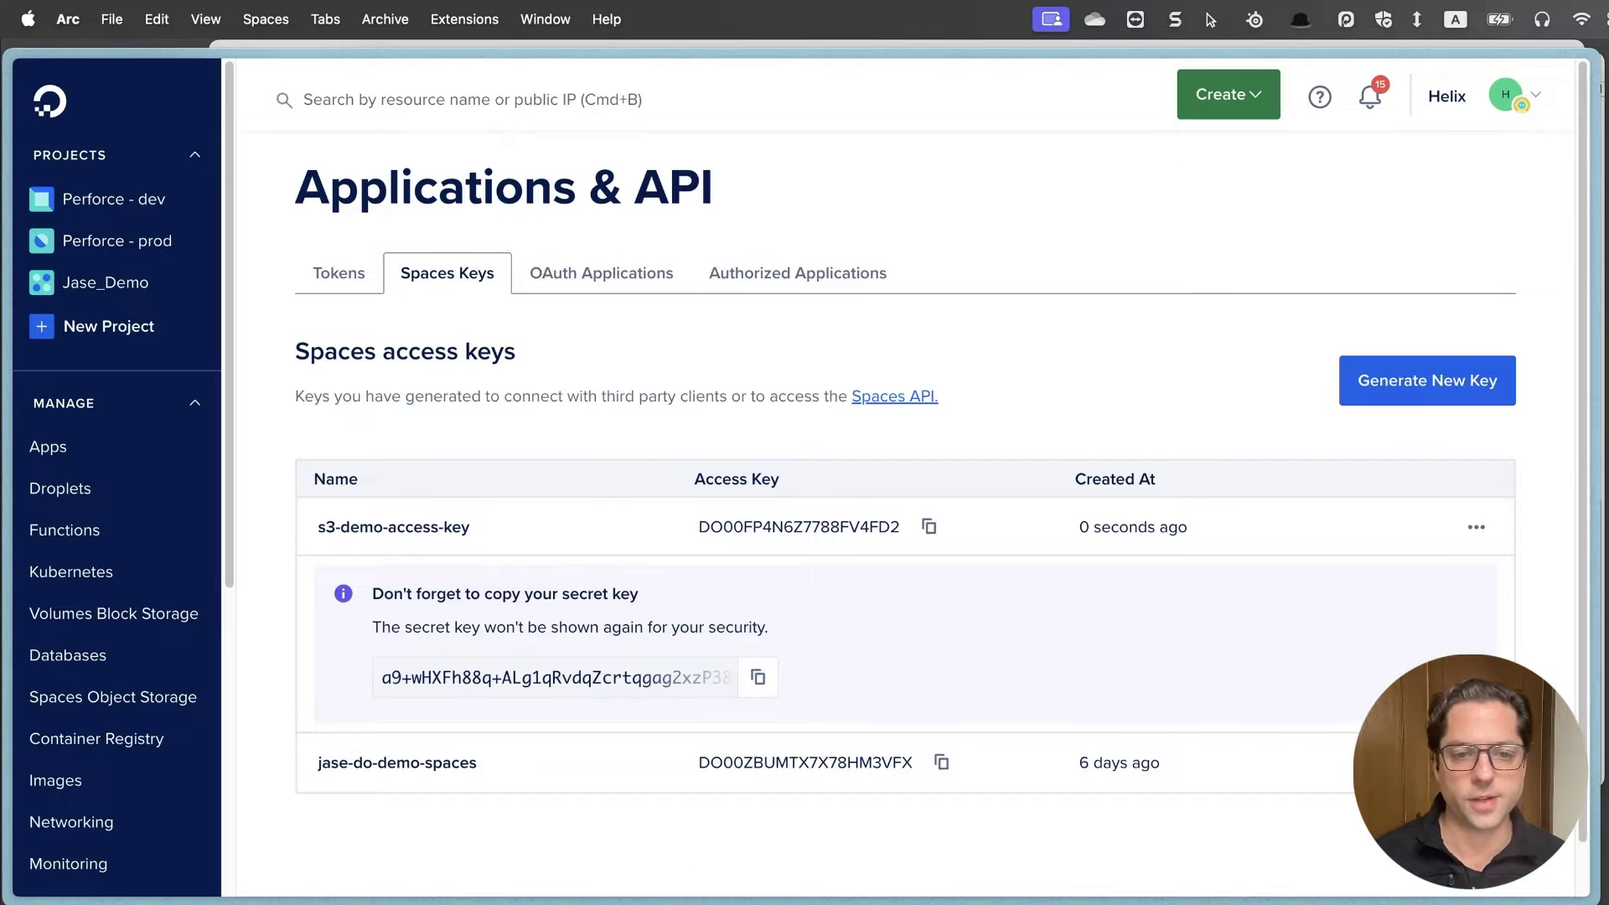
key(super+Tab)
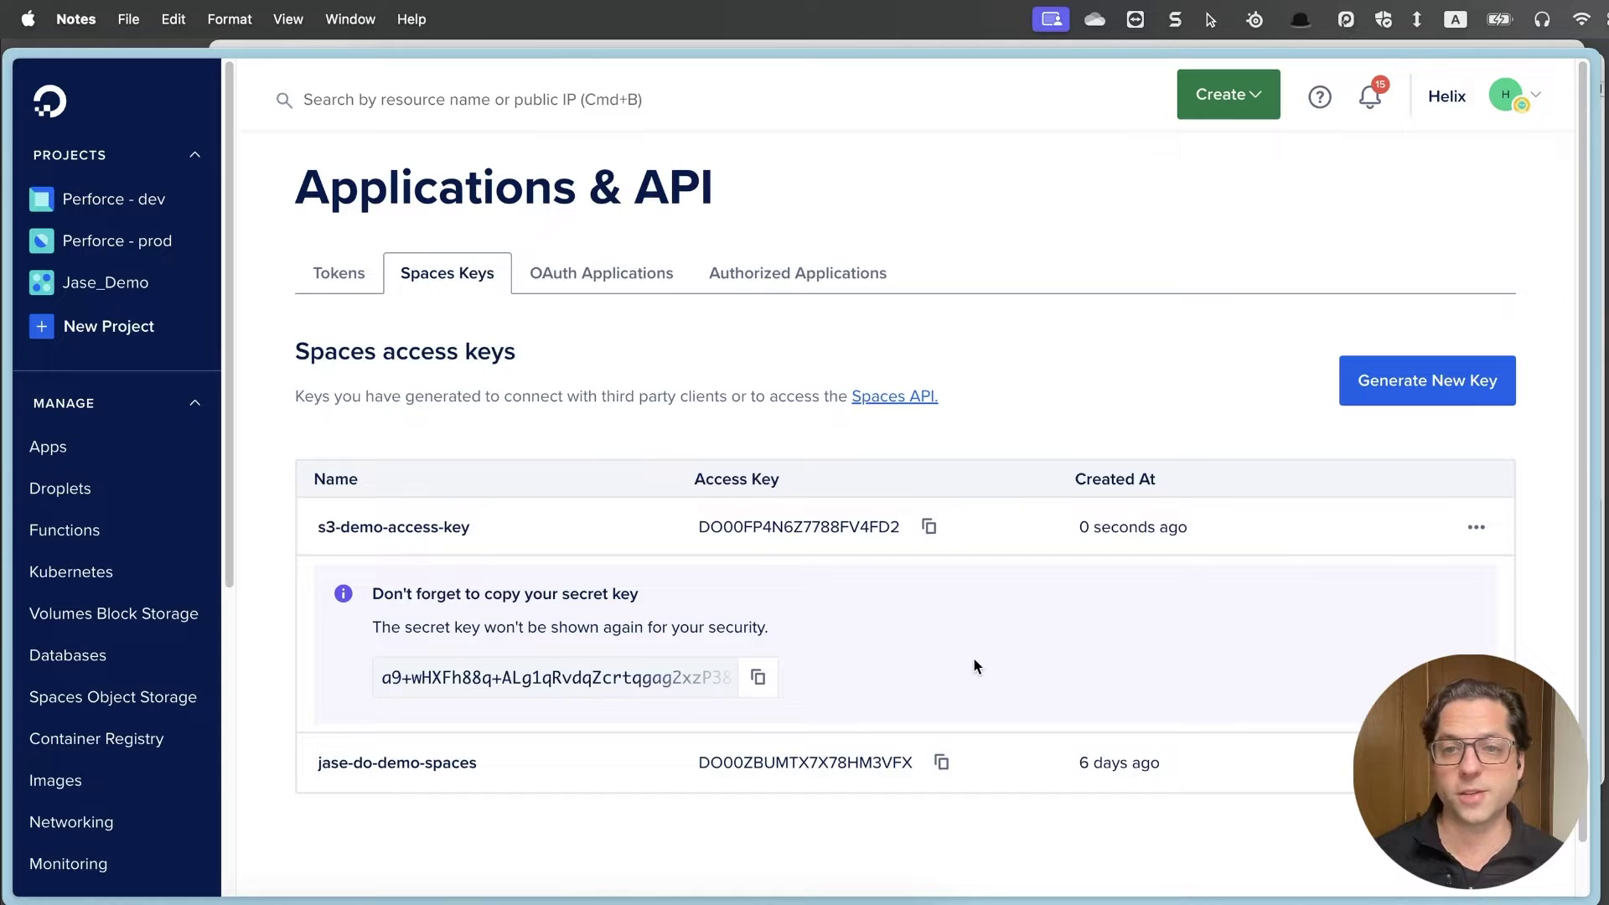
click(1474, 526)
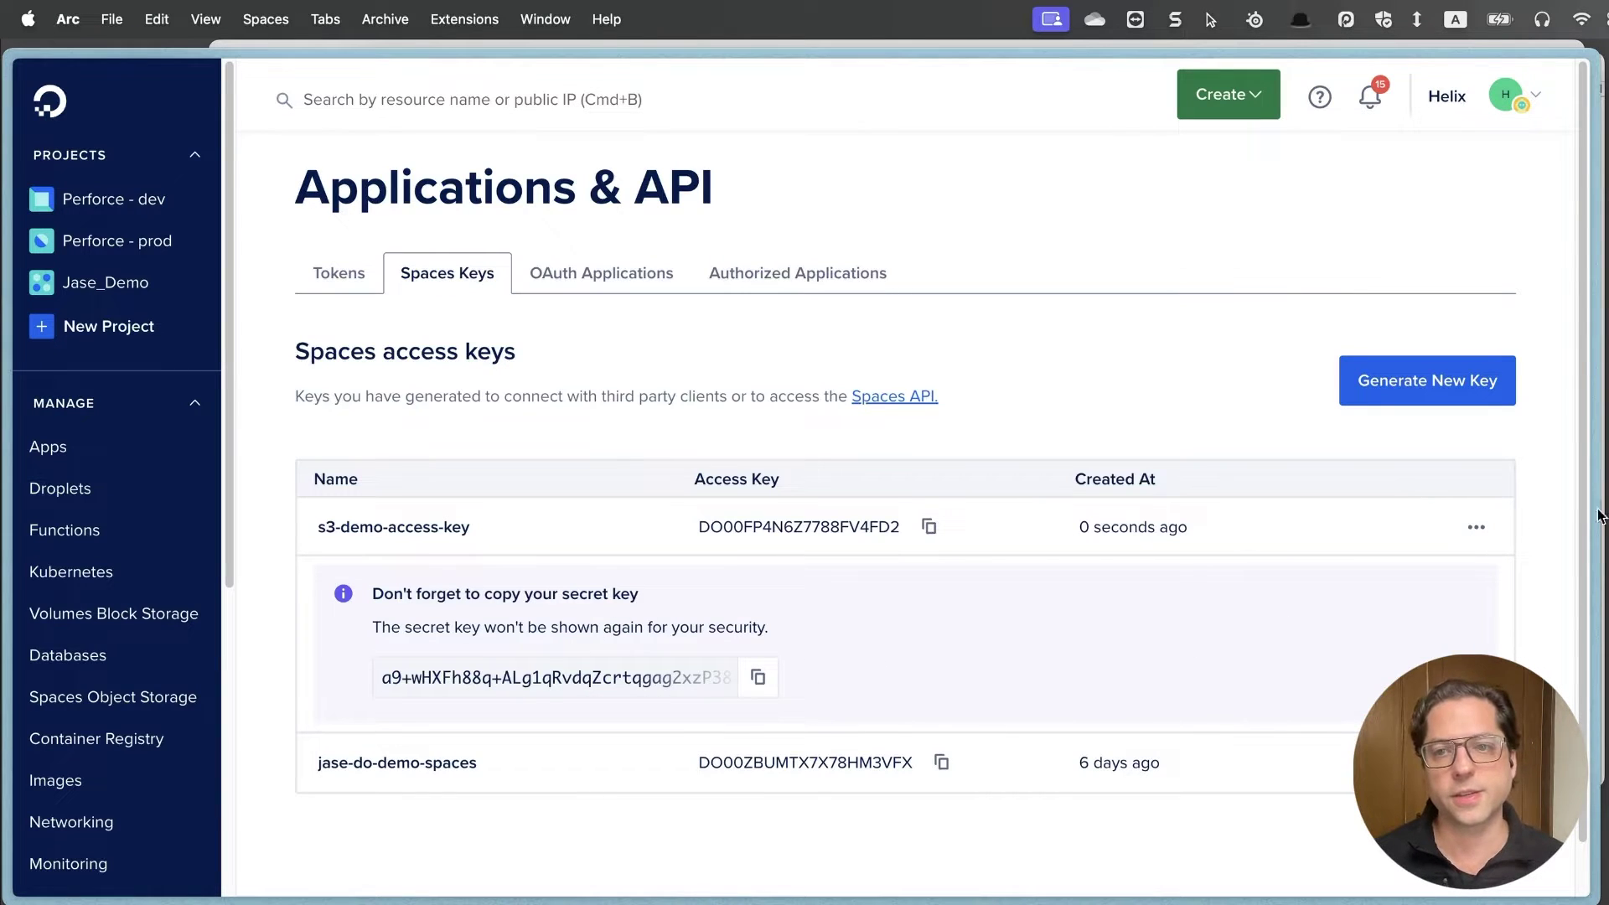
click(1484, 530)
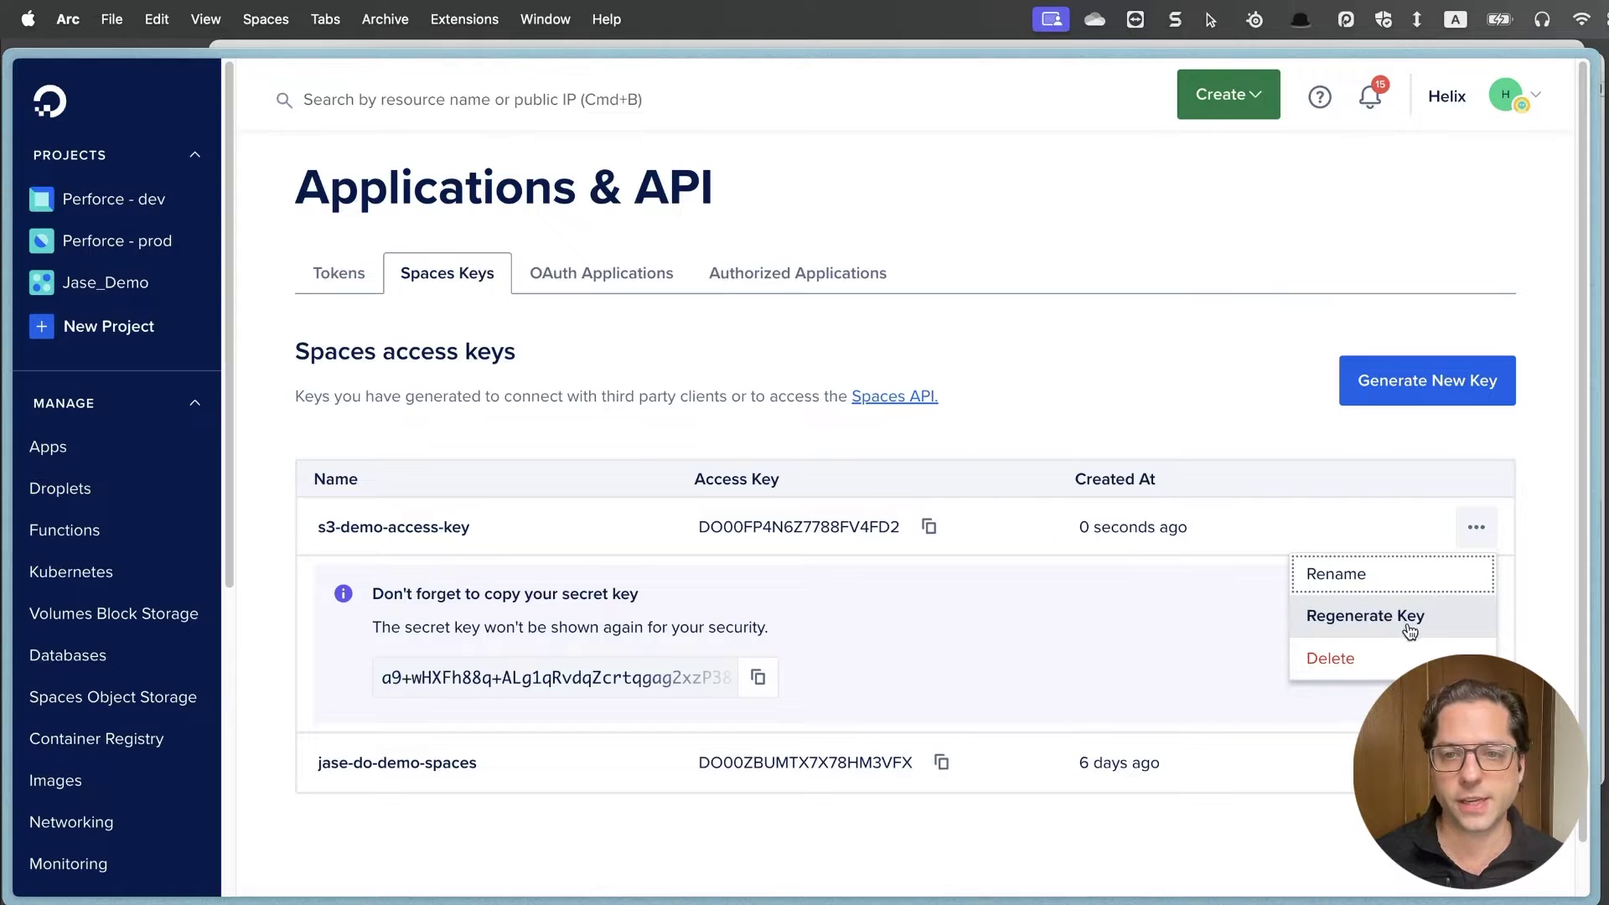
click(1091, 629)
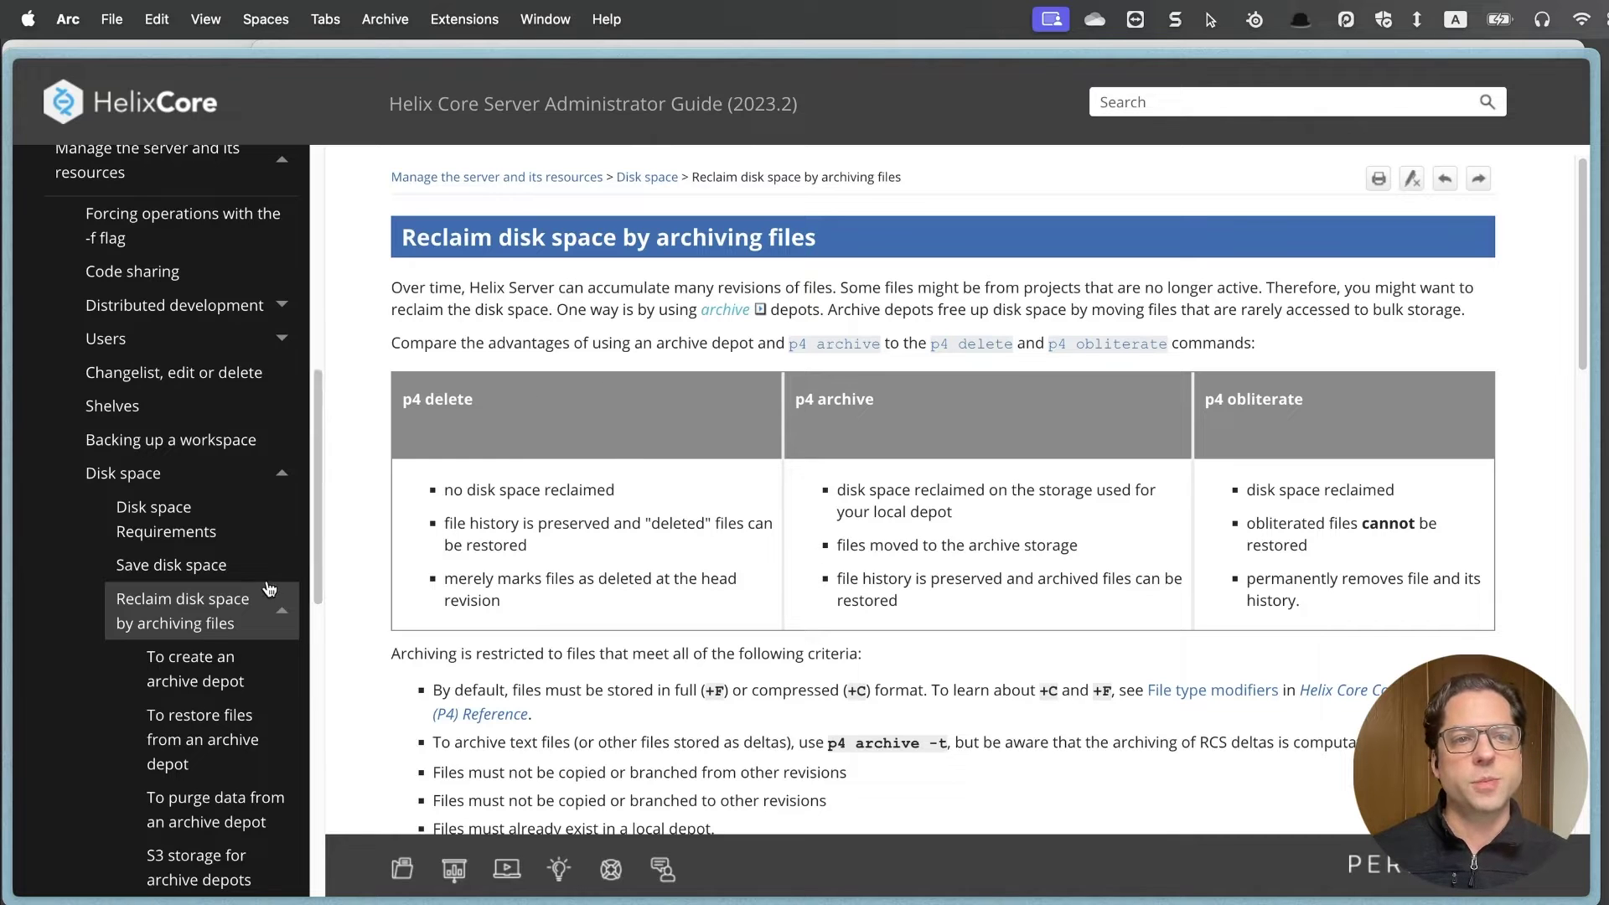
drag(498, 239, 876, 240)
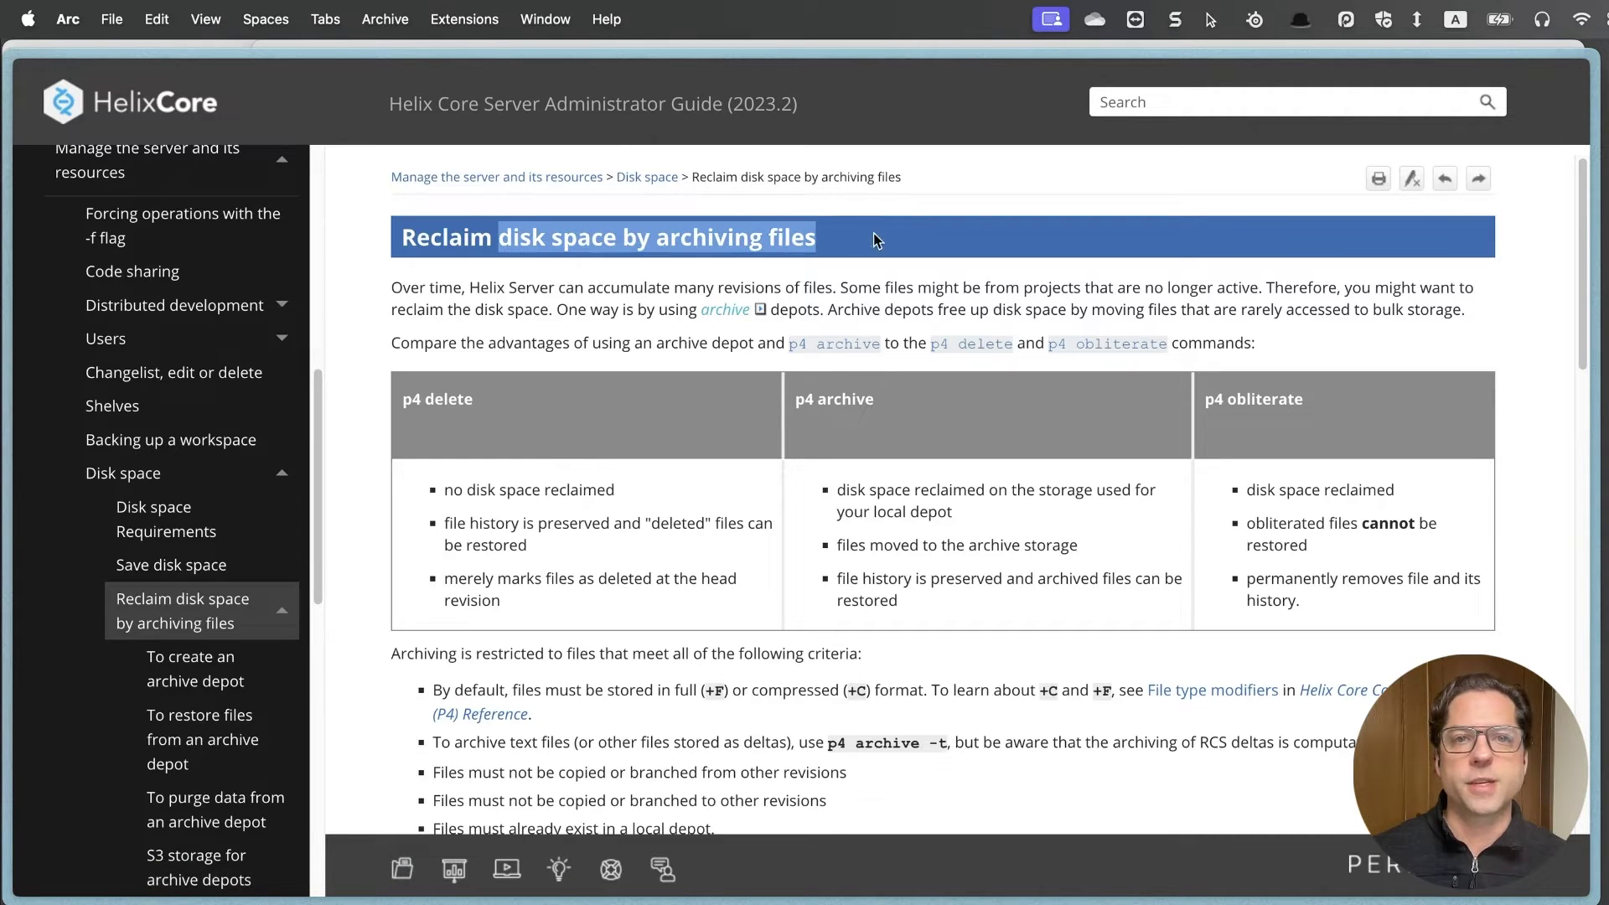
click(919, 246)
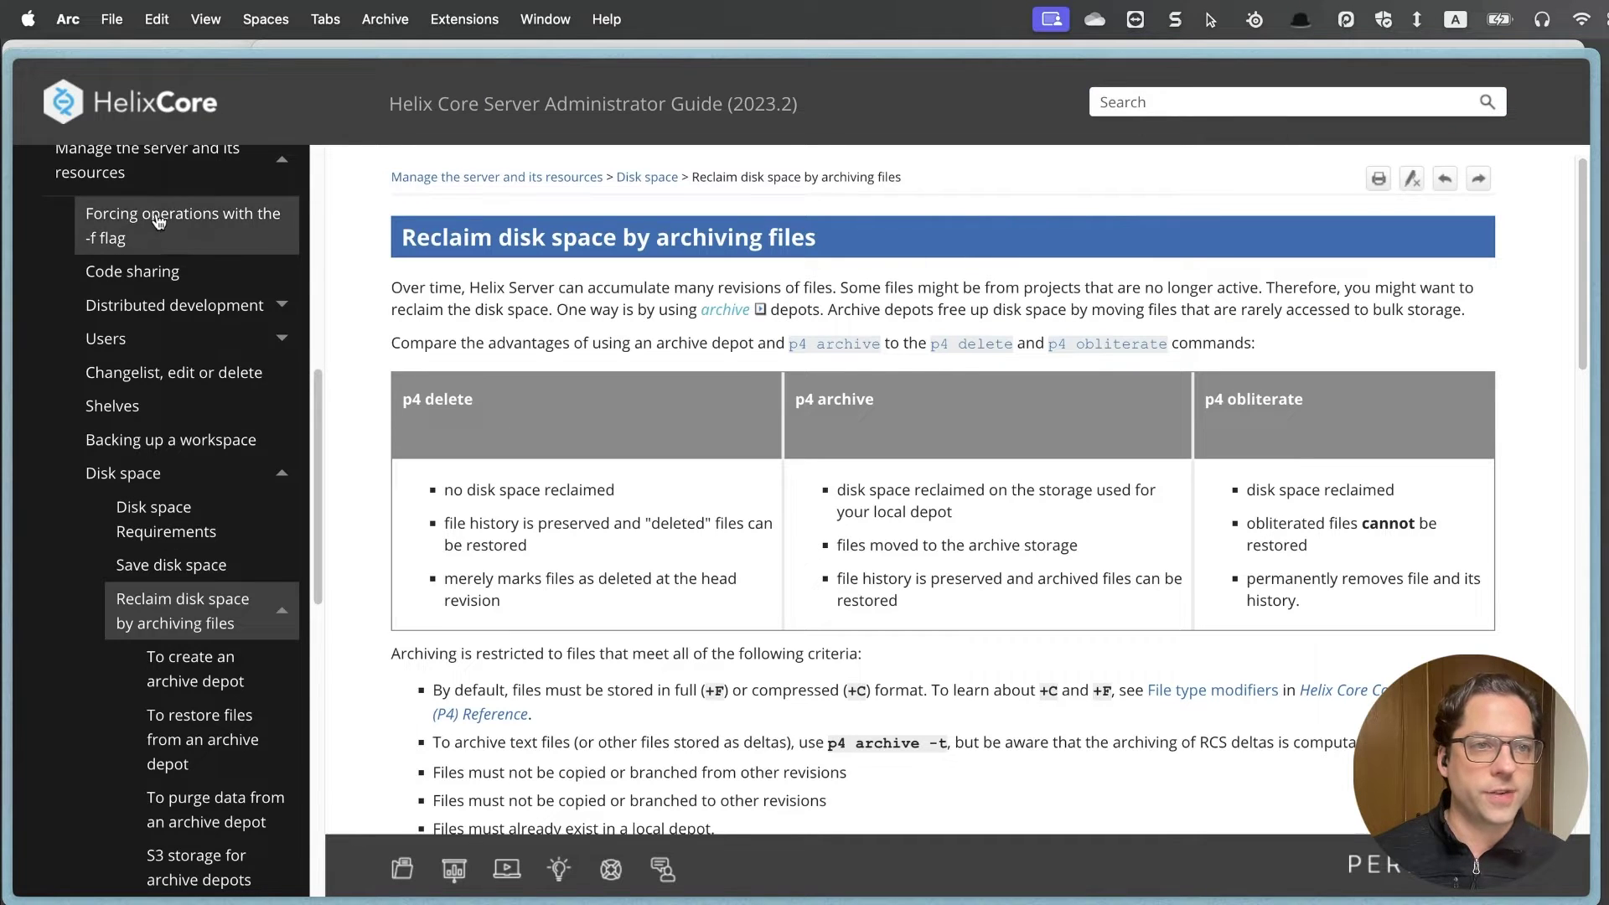
scroll(163, 534, up, 2)
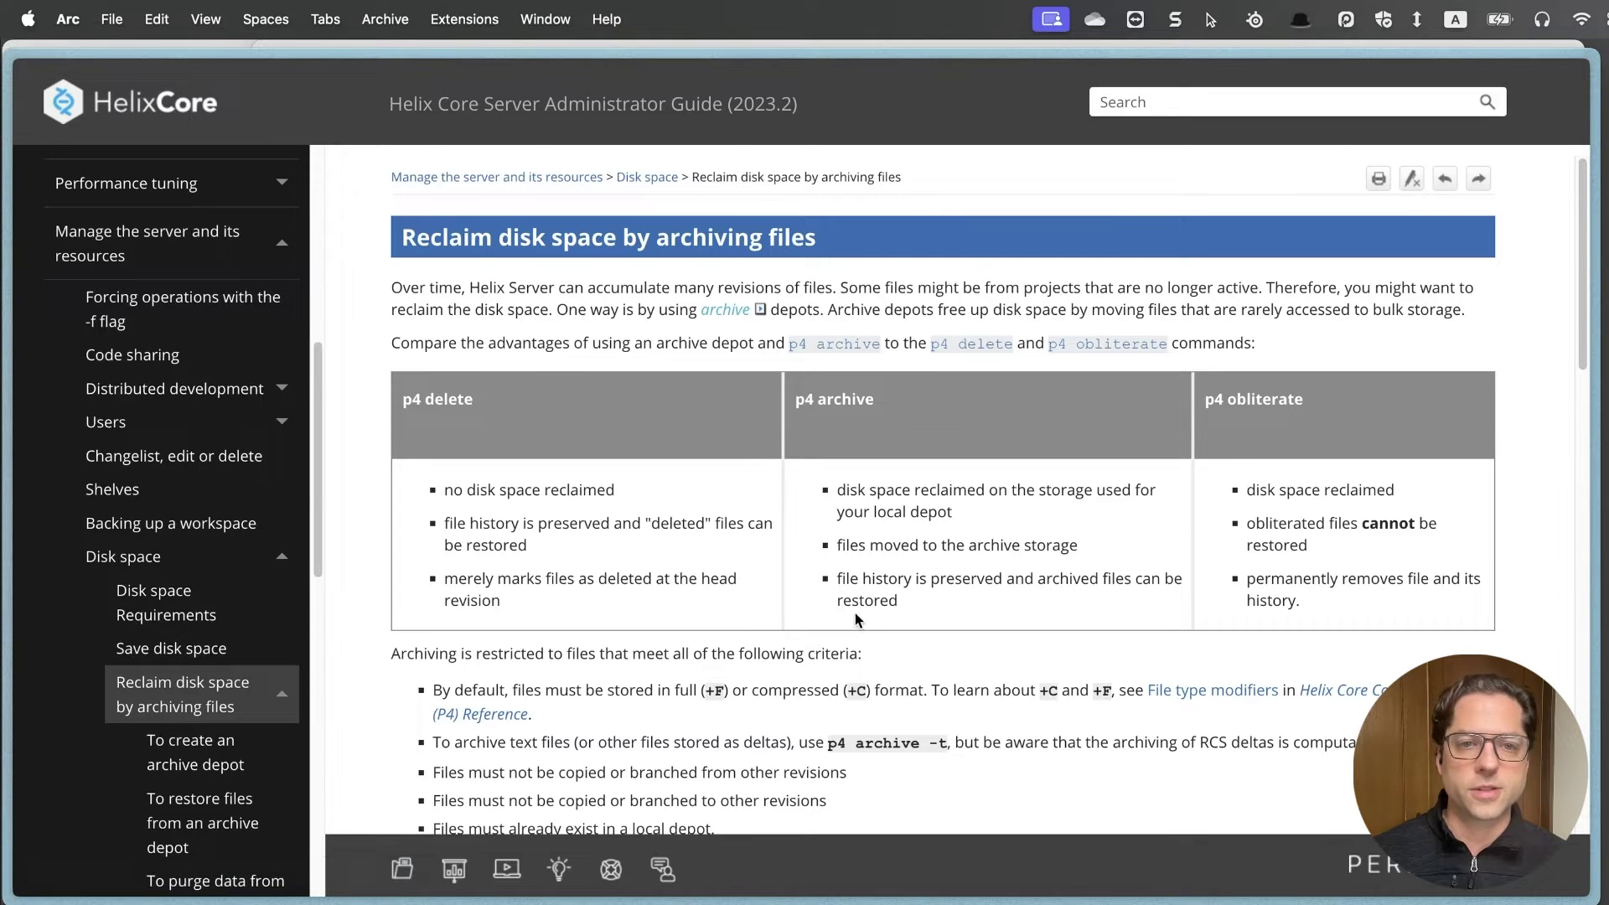
scroll(855, 613, down, 2)
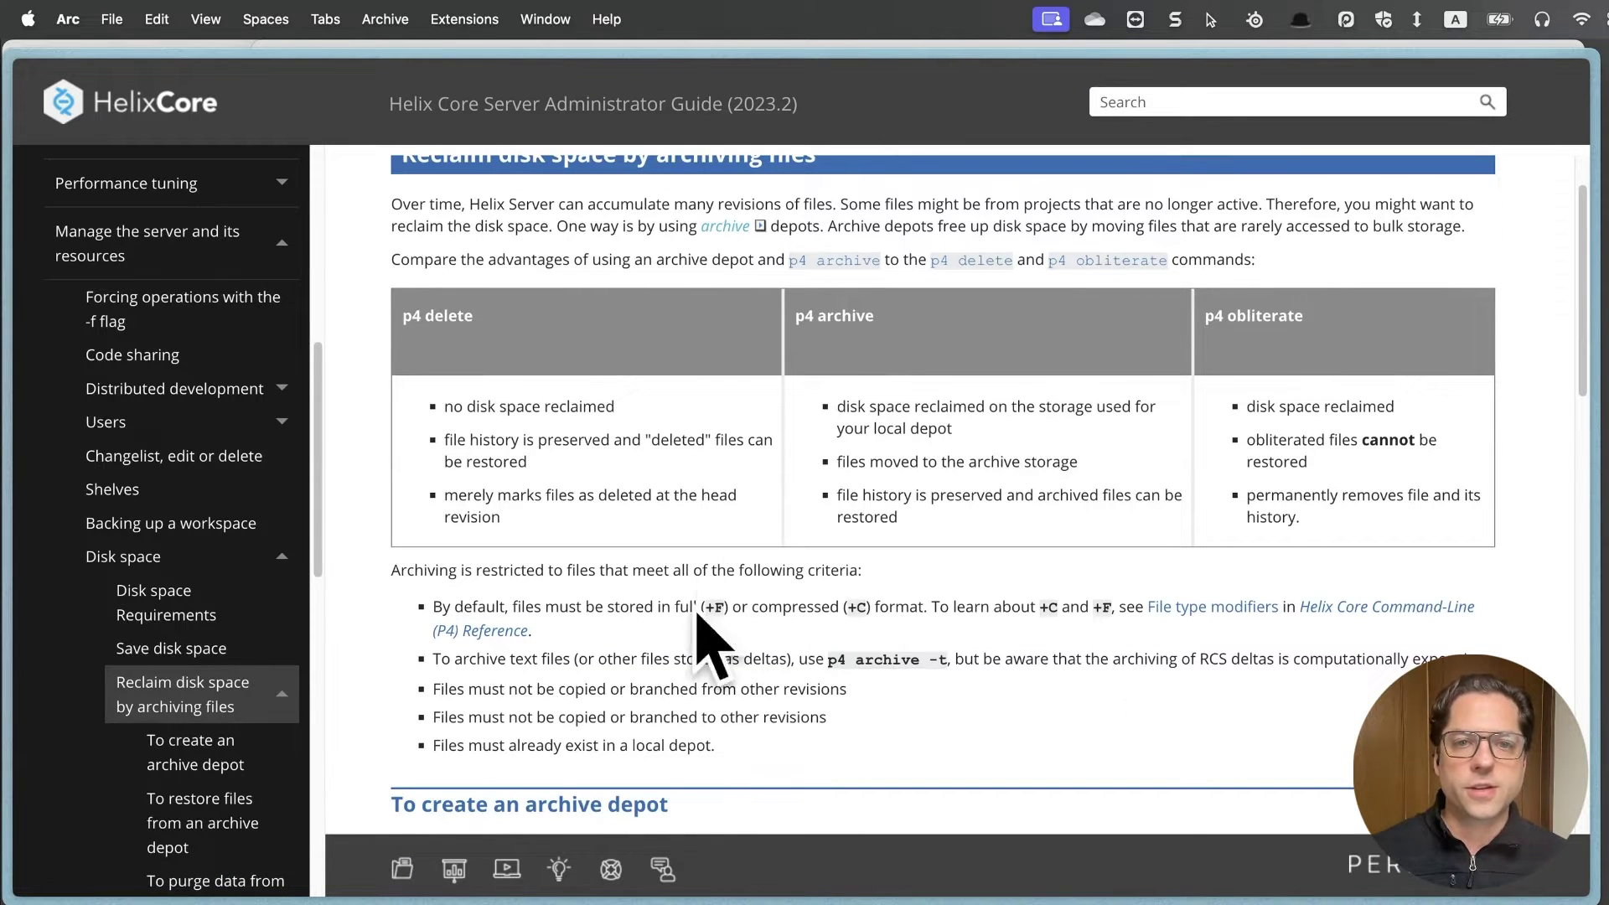
scroll(705, 646, down, 1)
scroll(804, 503, down, 6)
scroll(889, 329, down, 2)
scroll(687, 527, down, 4)
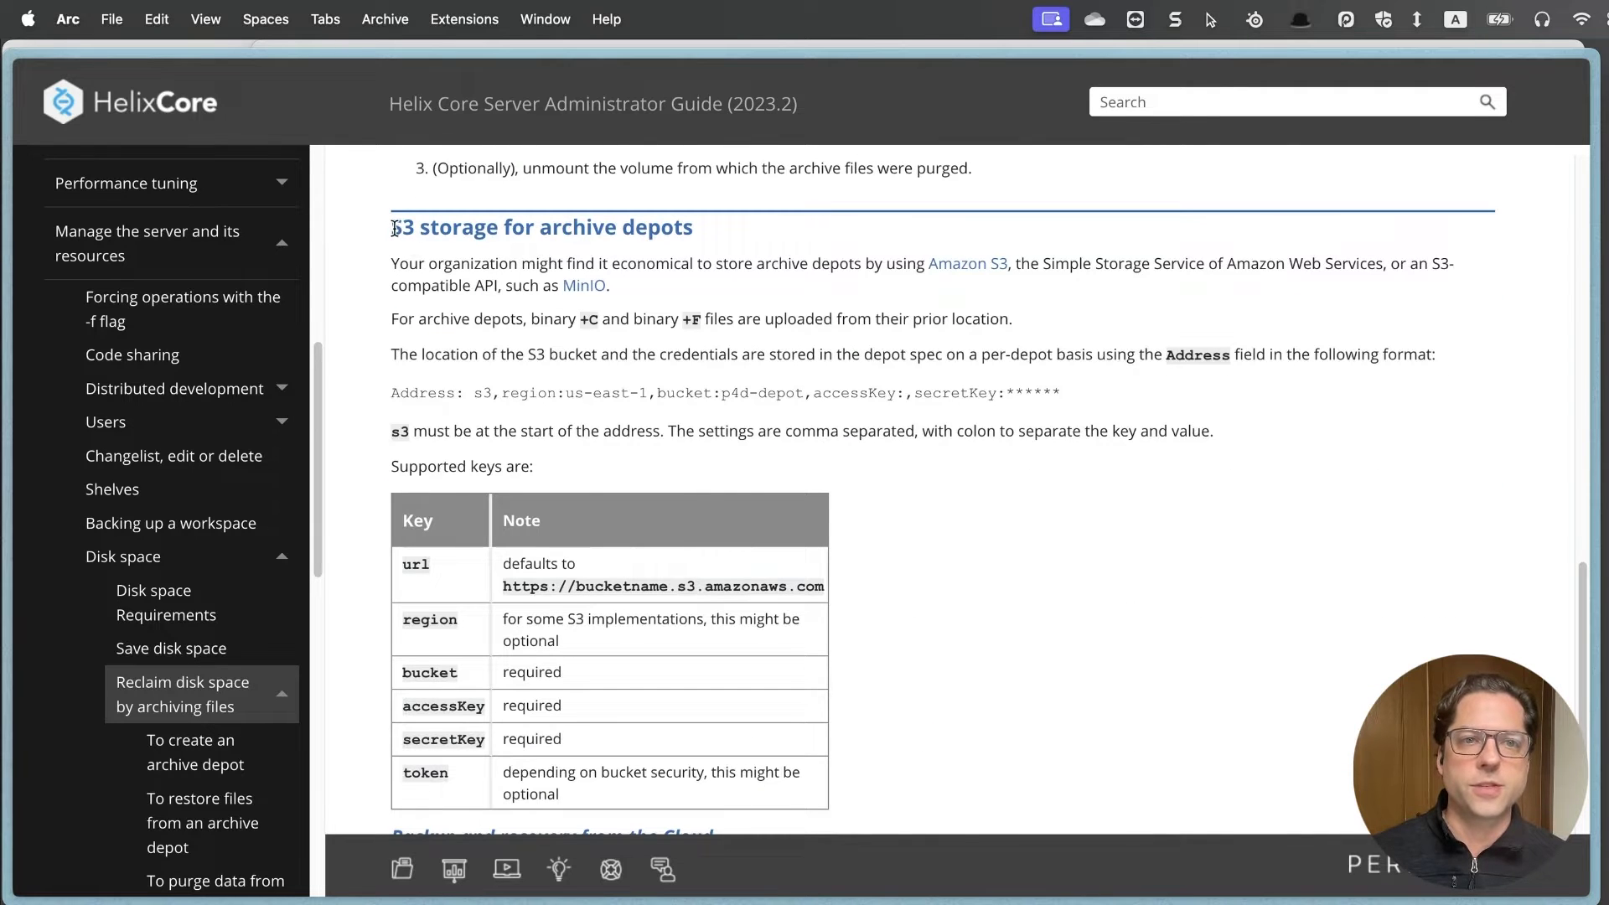
mouse_move(382, 232)
mouse_down()
mouse_move(830, 230)
mouse_move(901, 469)
mouse_up()
click(900, 468)
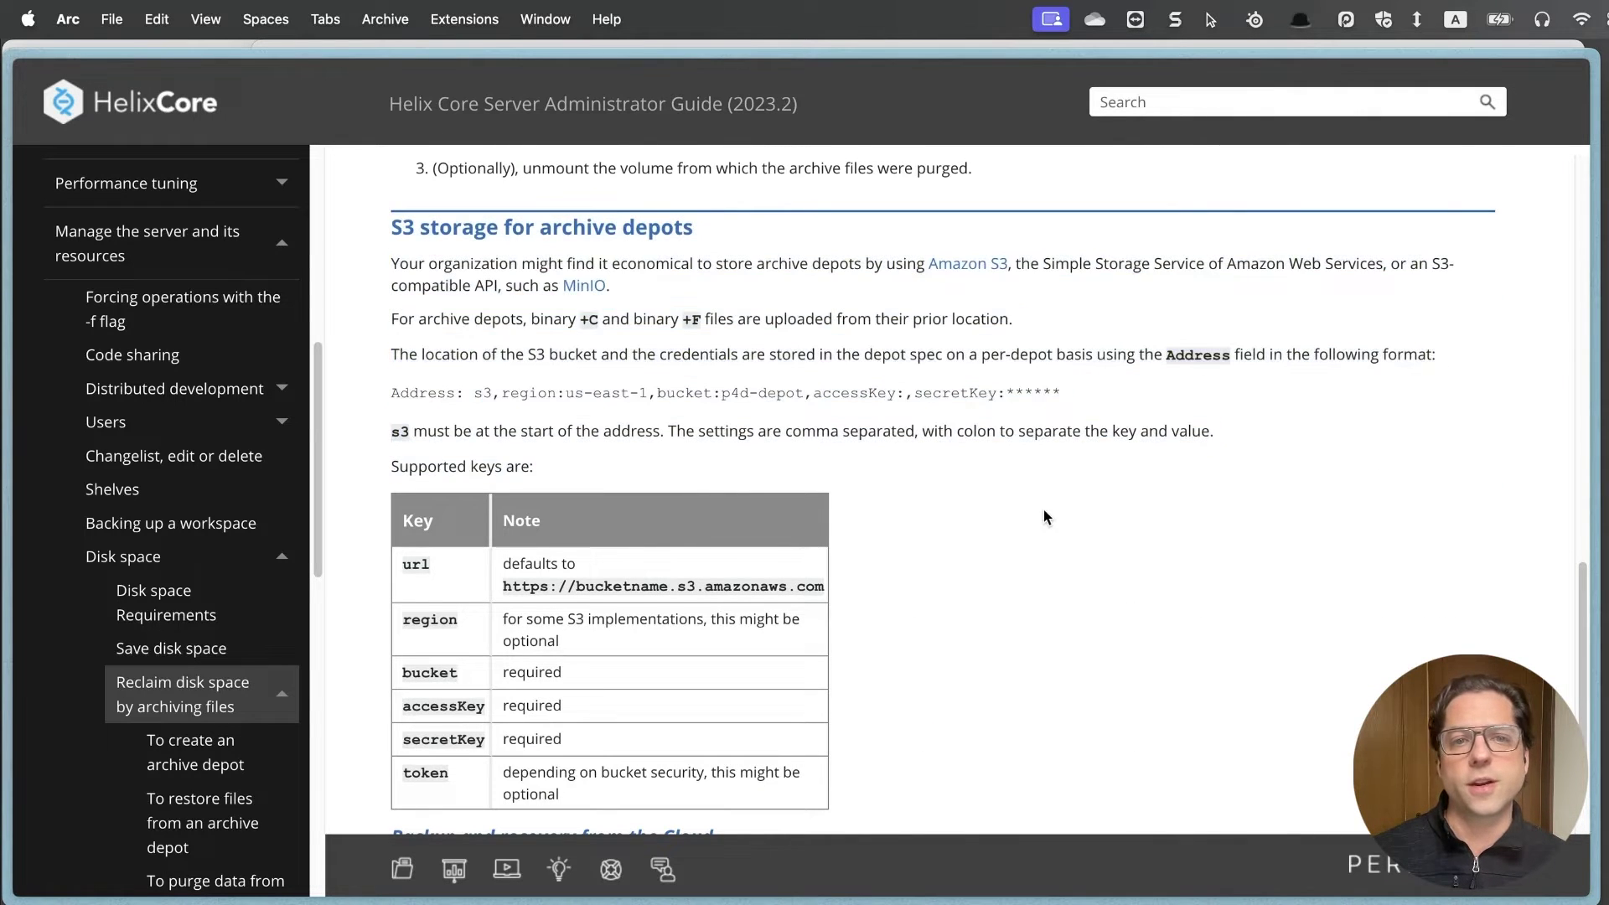
scroll(883, 544, down, 2)
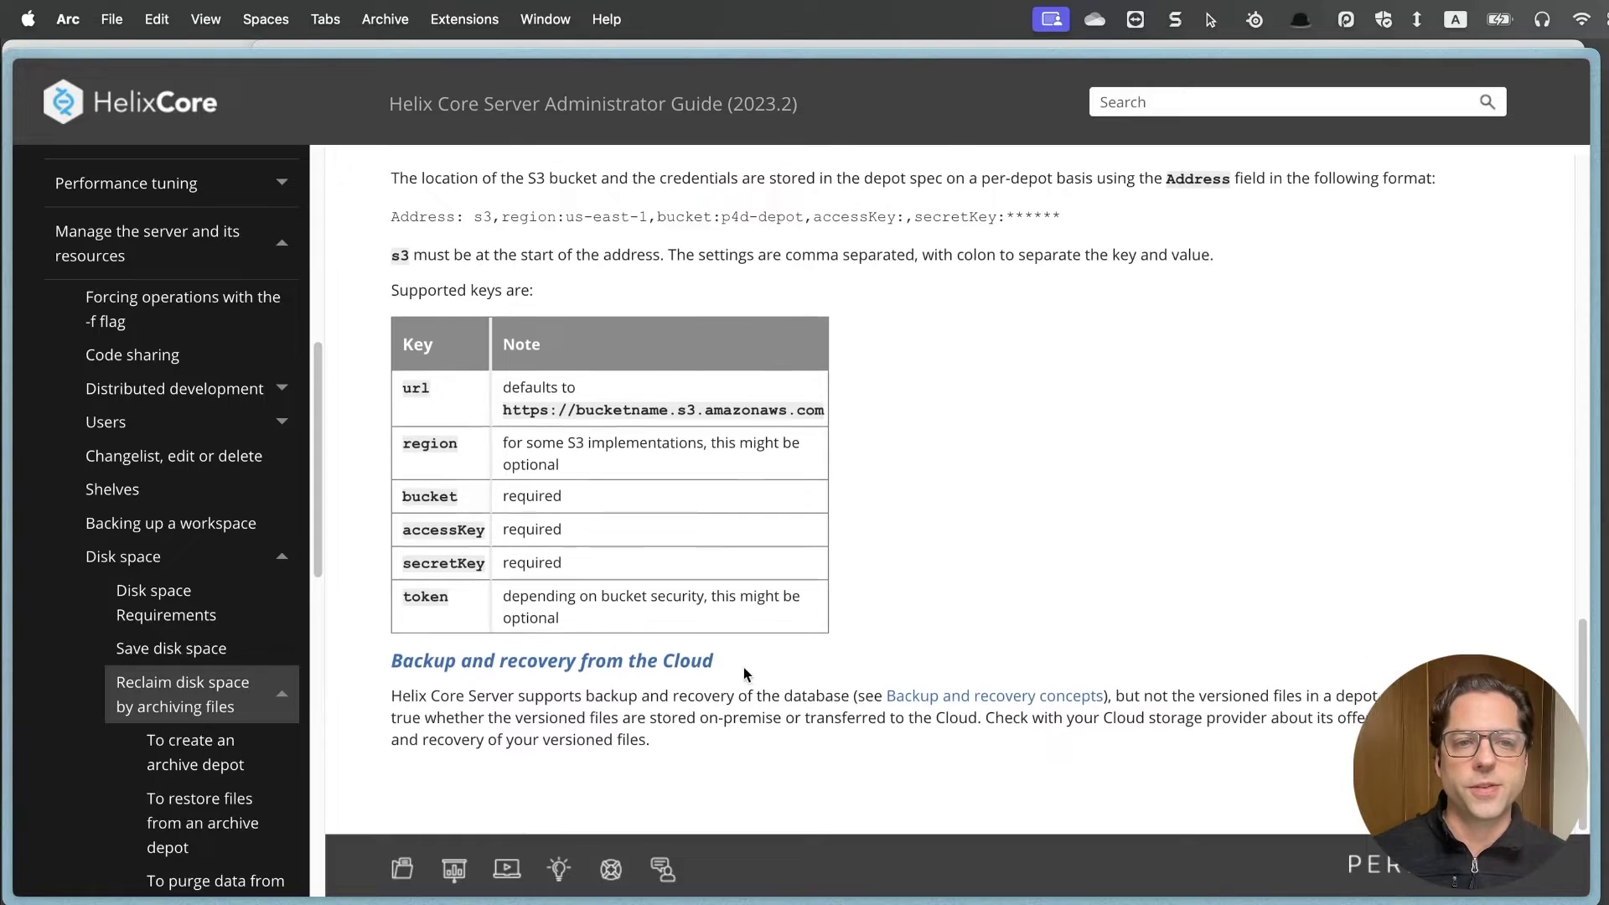
scroll(856, 667, up, 2)
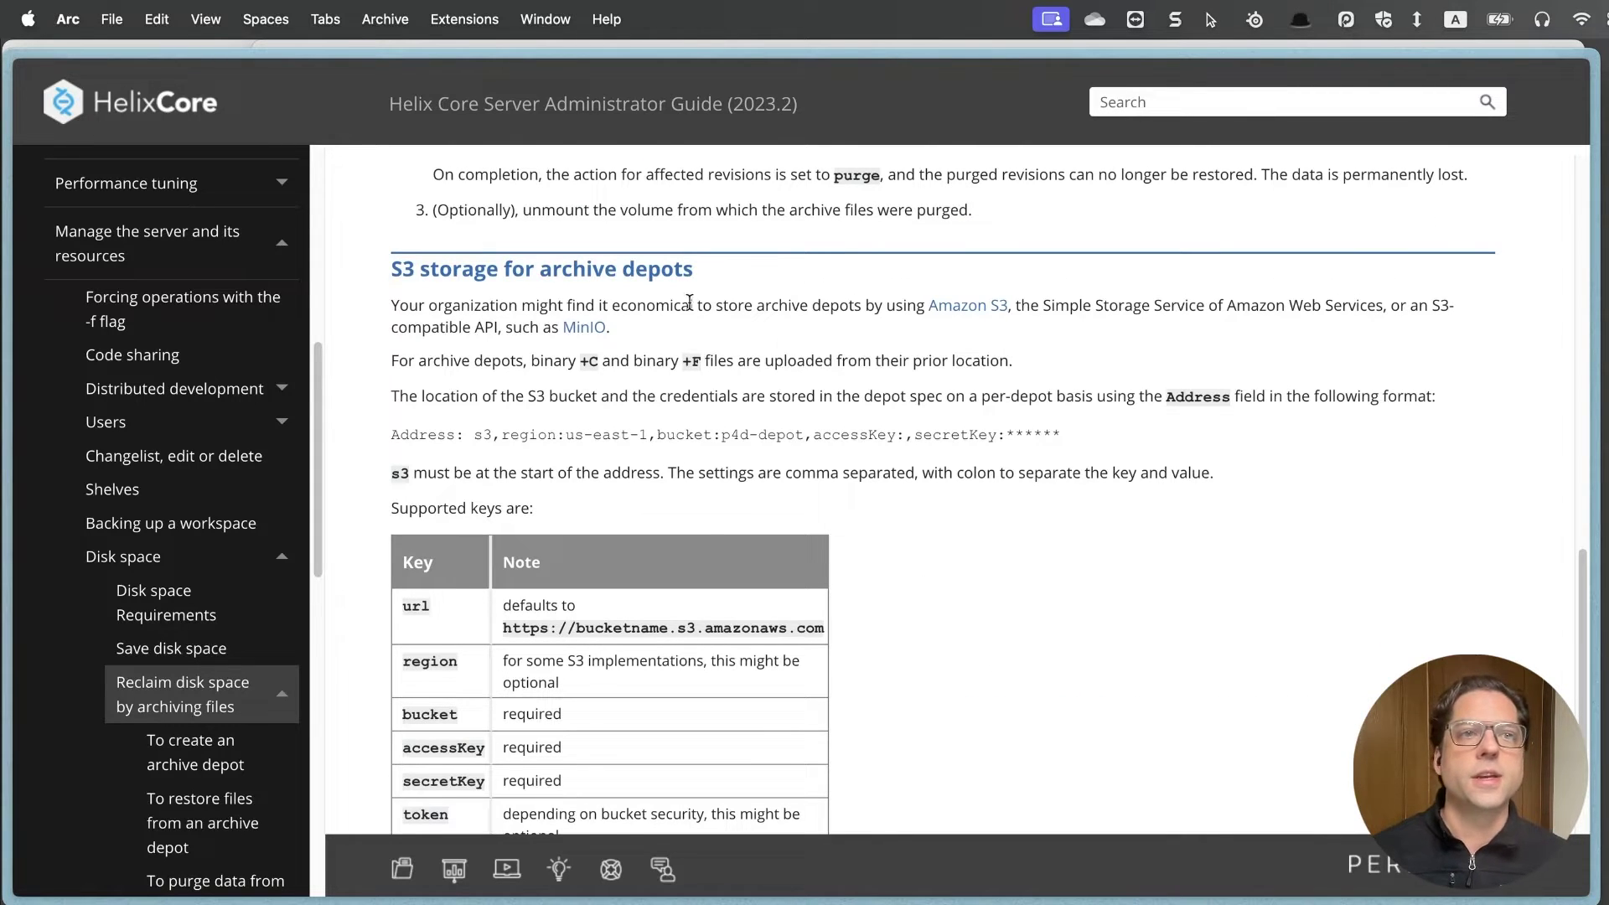
scroll(899, 506, down, 1)
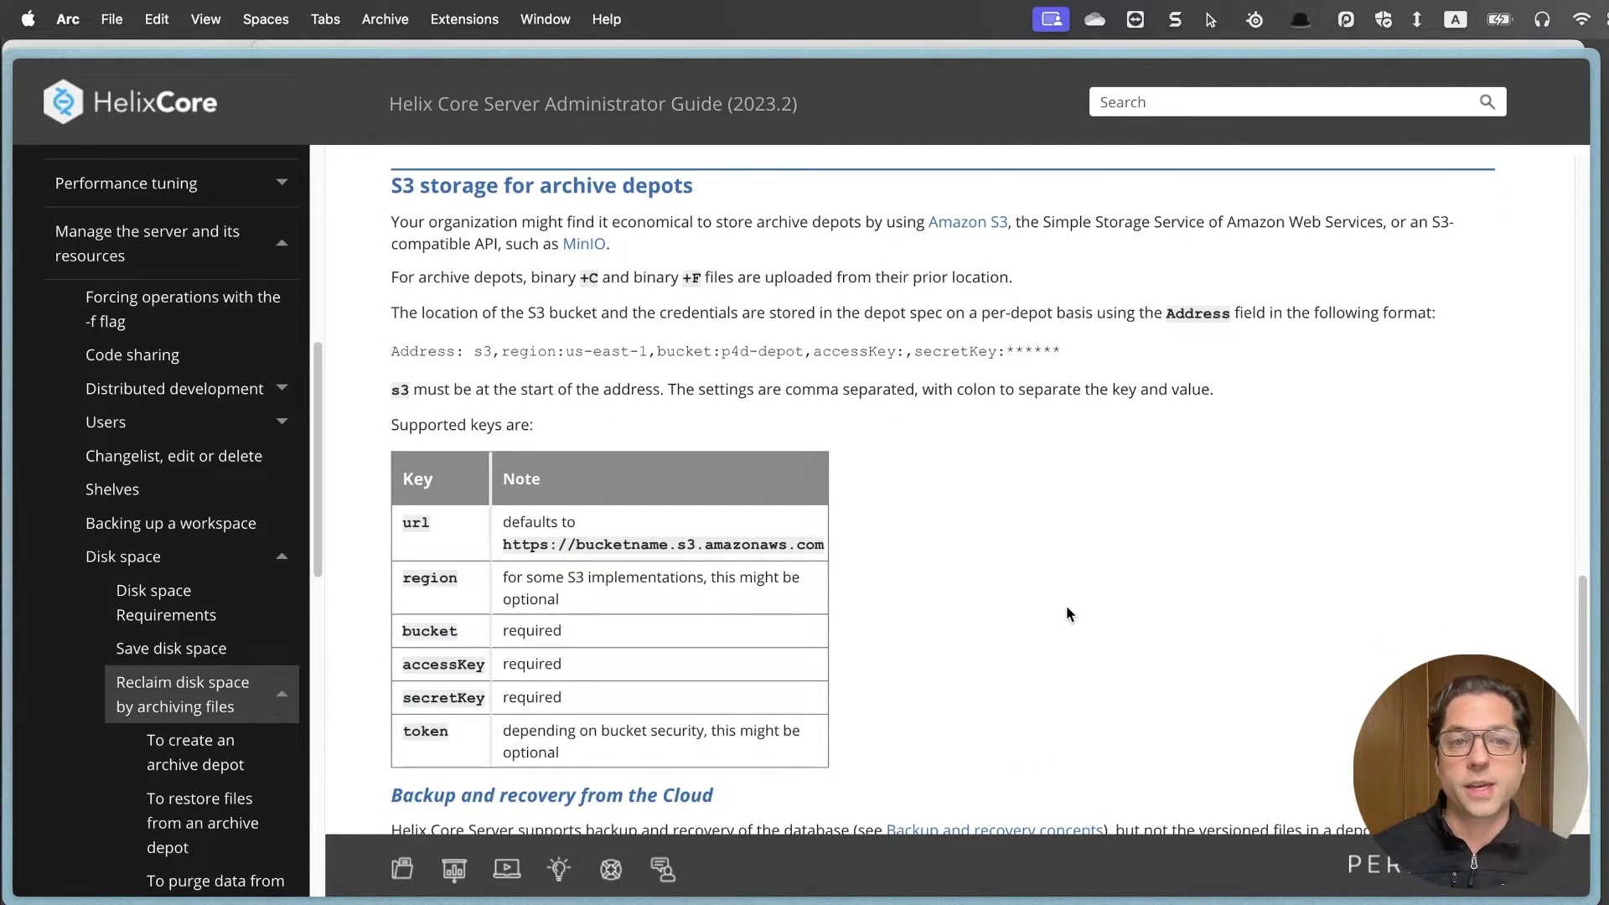
key(cmd+Tab)
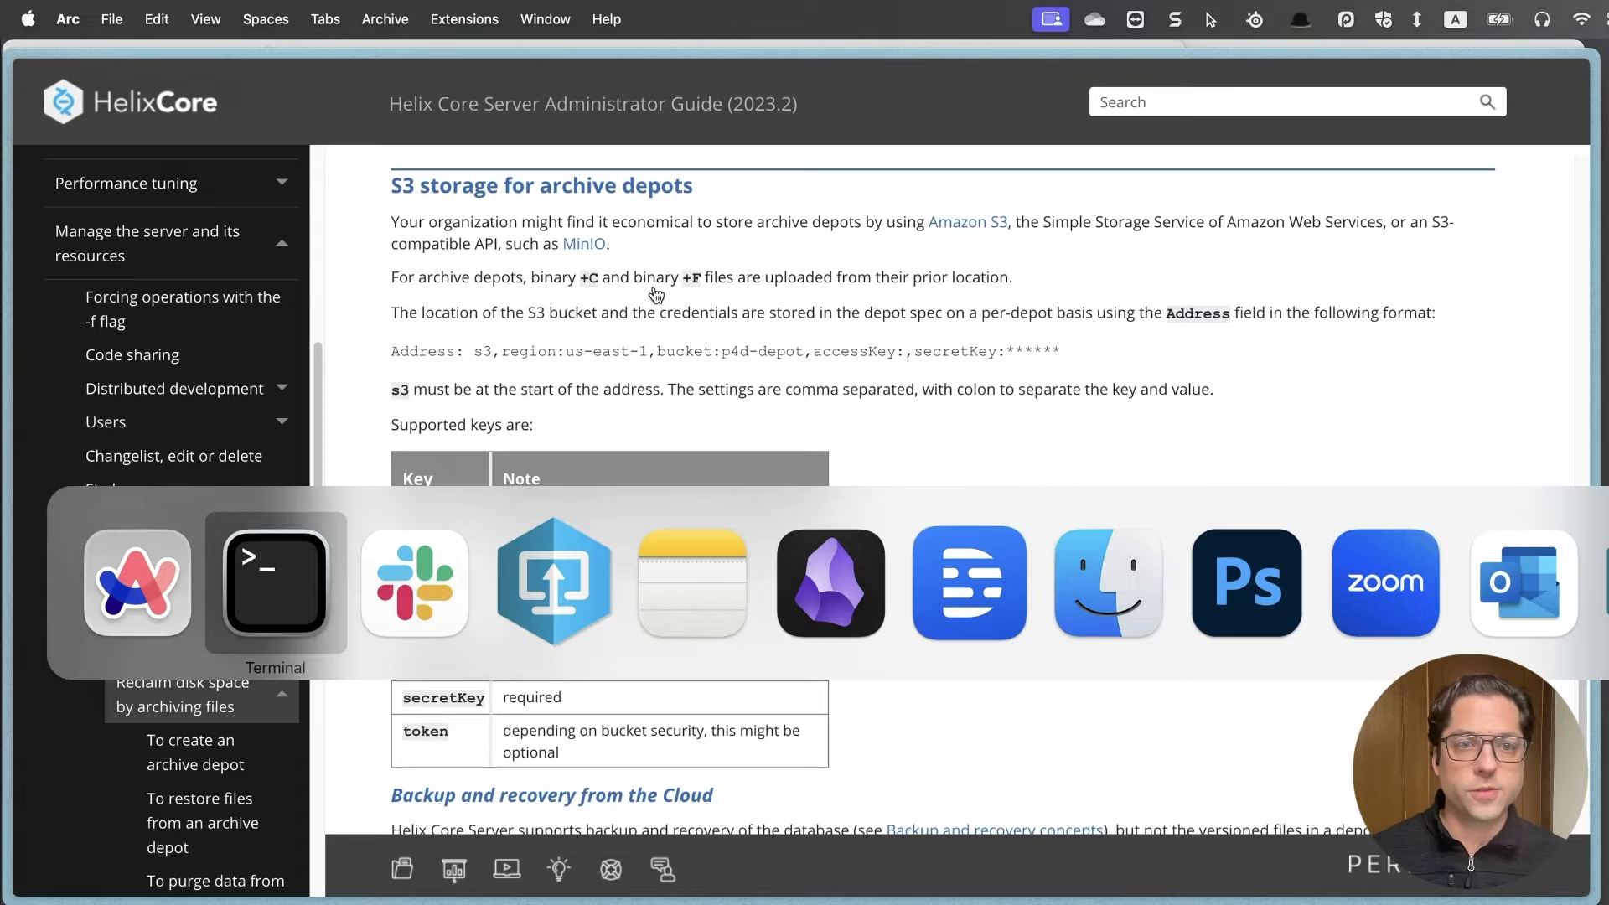
- From P4V, open a Terminal session in the admin_JaseDODemo workspace root folder
key(super+Tab)
key(super+Tab)
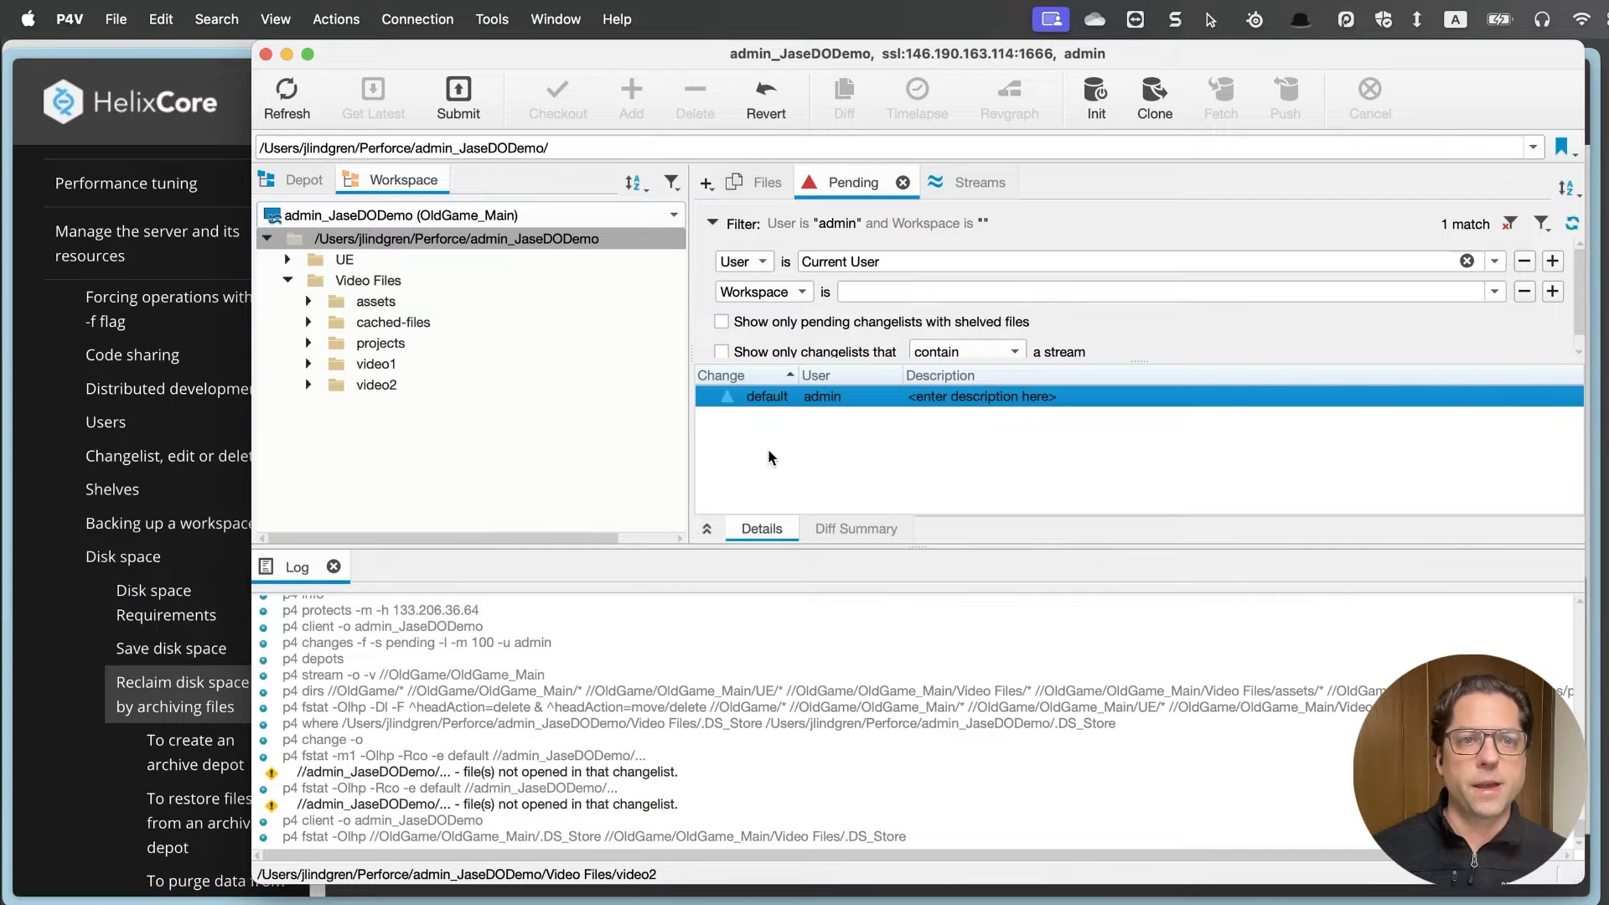
click(401, 239)
right_click(398, 240)
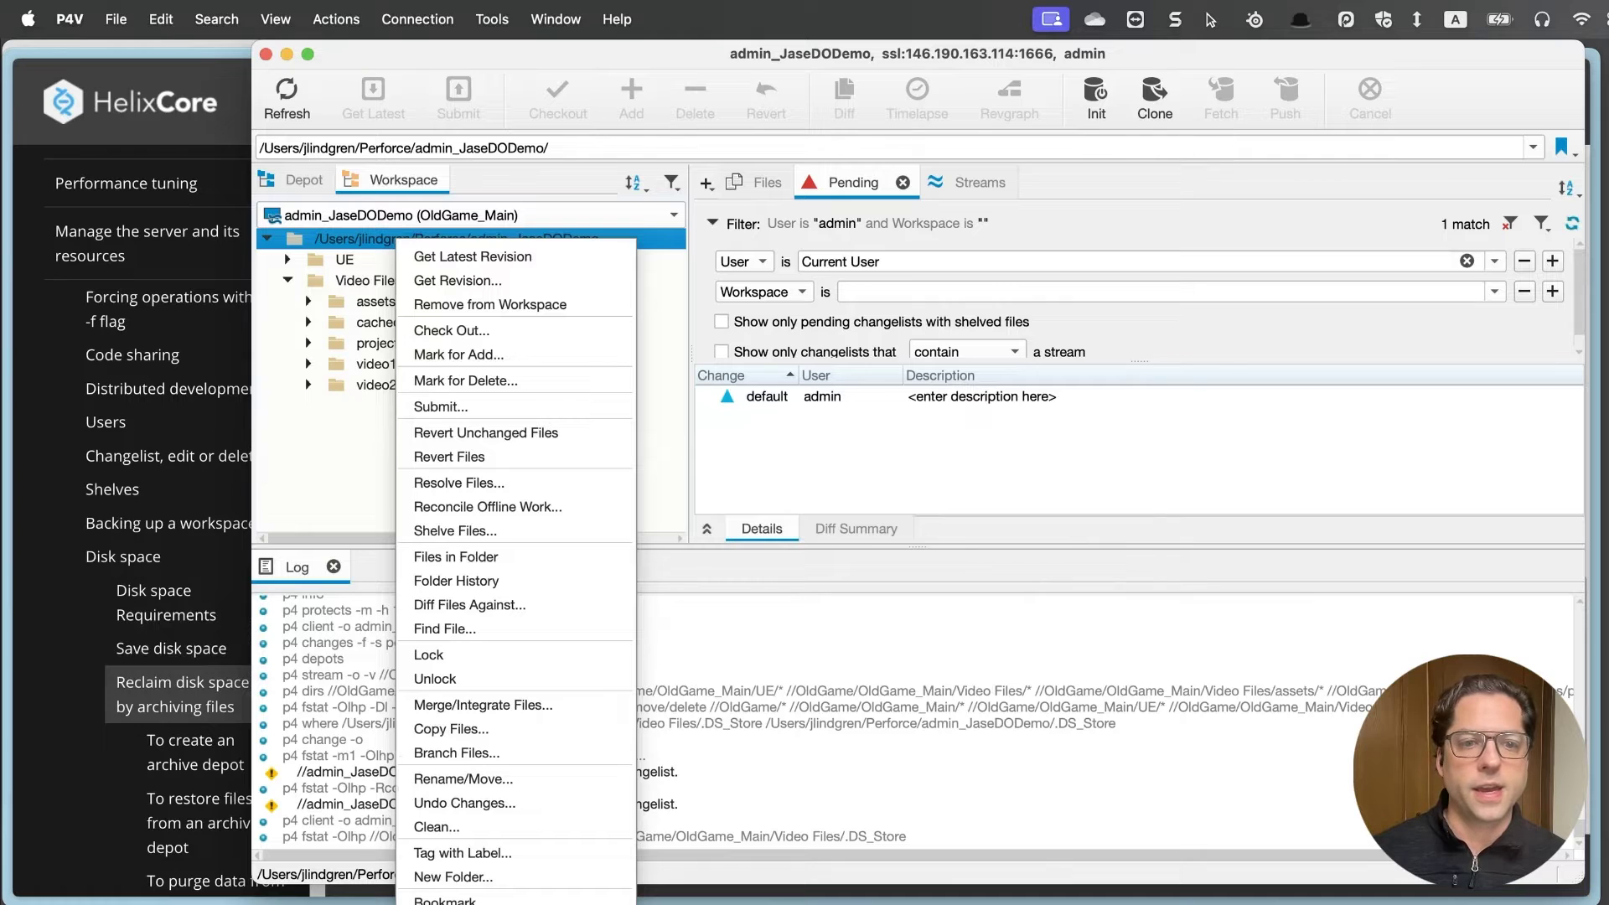
click(502, 900)
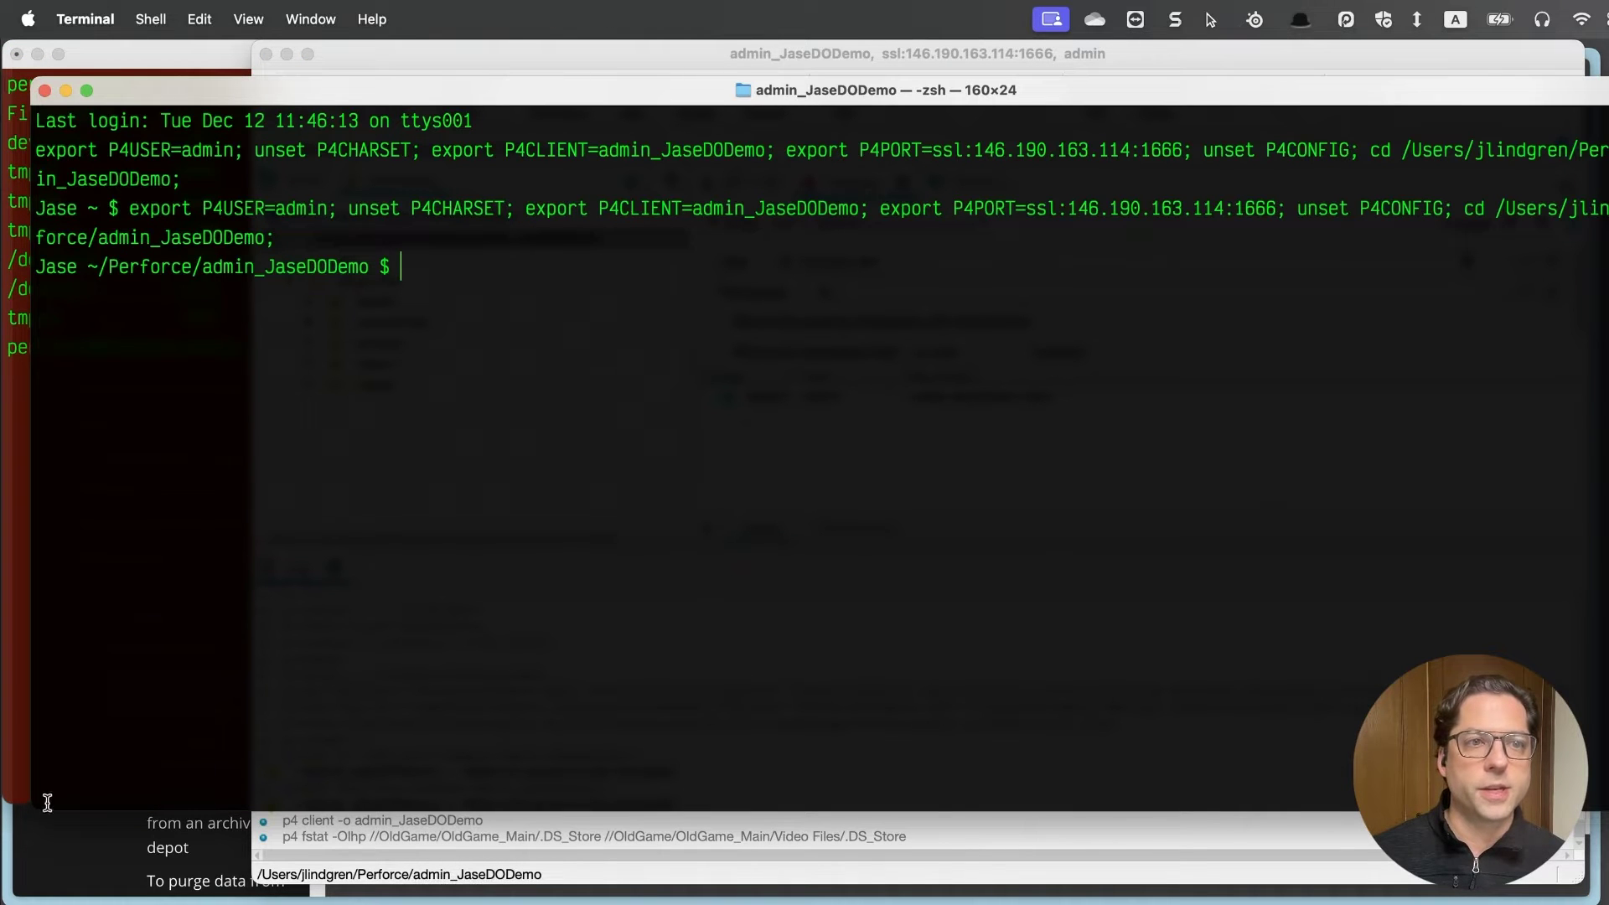
- Review the exported P4 variables, then narrow the Terminal to 118 columns and shift it right
mouse_move(228, 210)
mouse_down()
mouse_move(607, 252)
mouse_move(578, 239)
mouse_up()
click(517, 398)
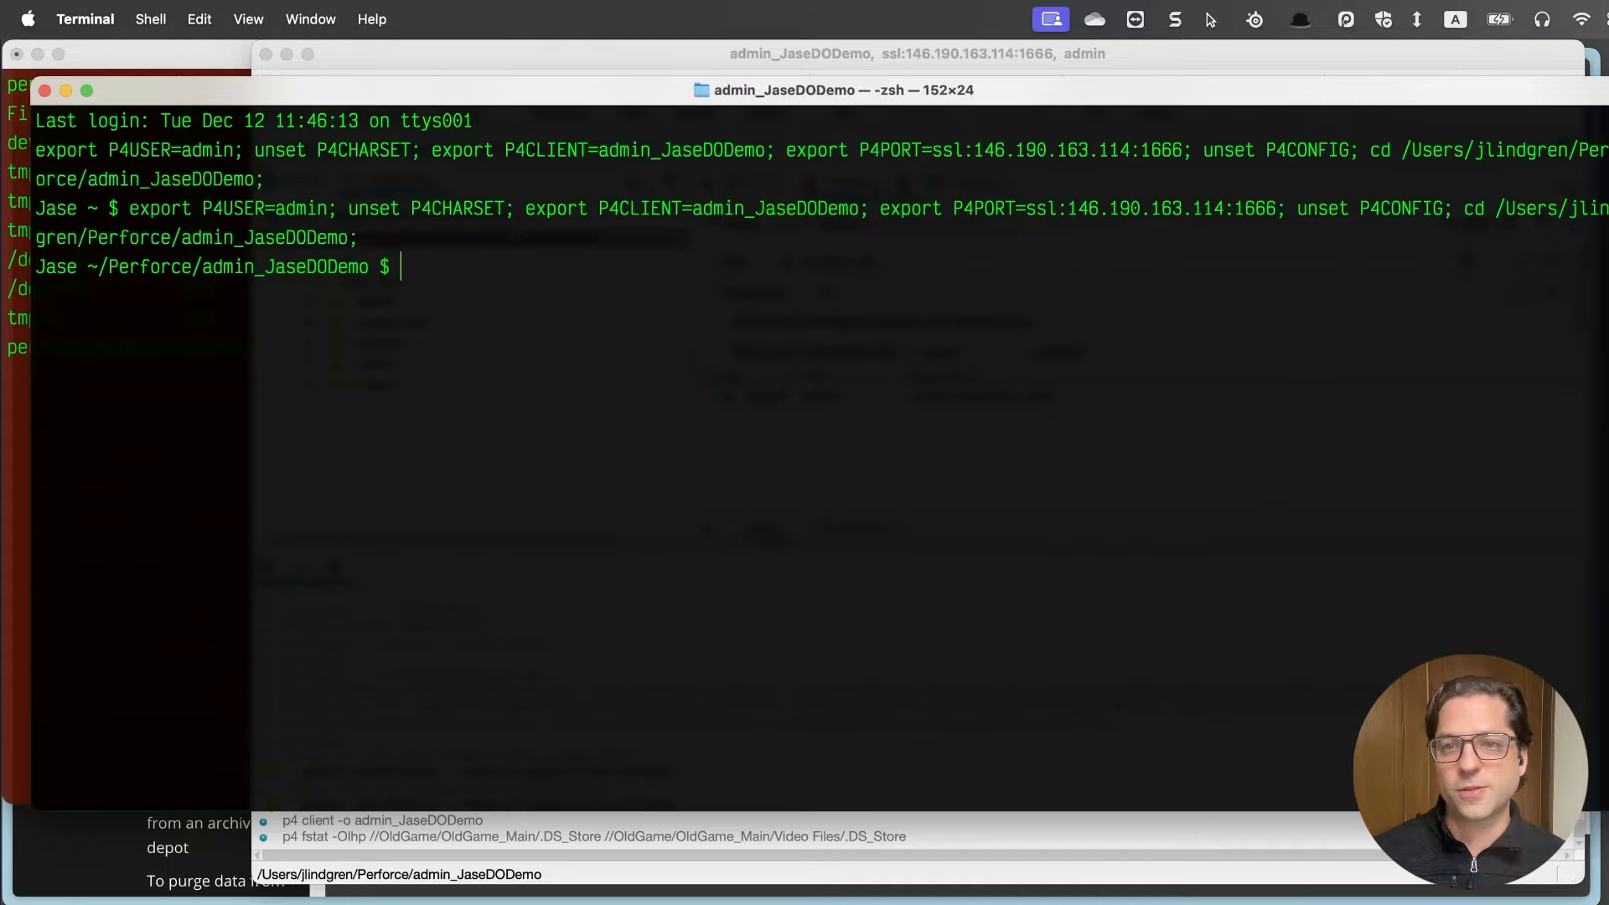
drag(1607, 453, 1285, 452)
mouse_move(794, 95)
mouse_down()
mouse_move(935, 100)
mouse_move(1078, 73)
mouse_up()
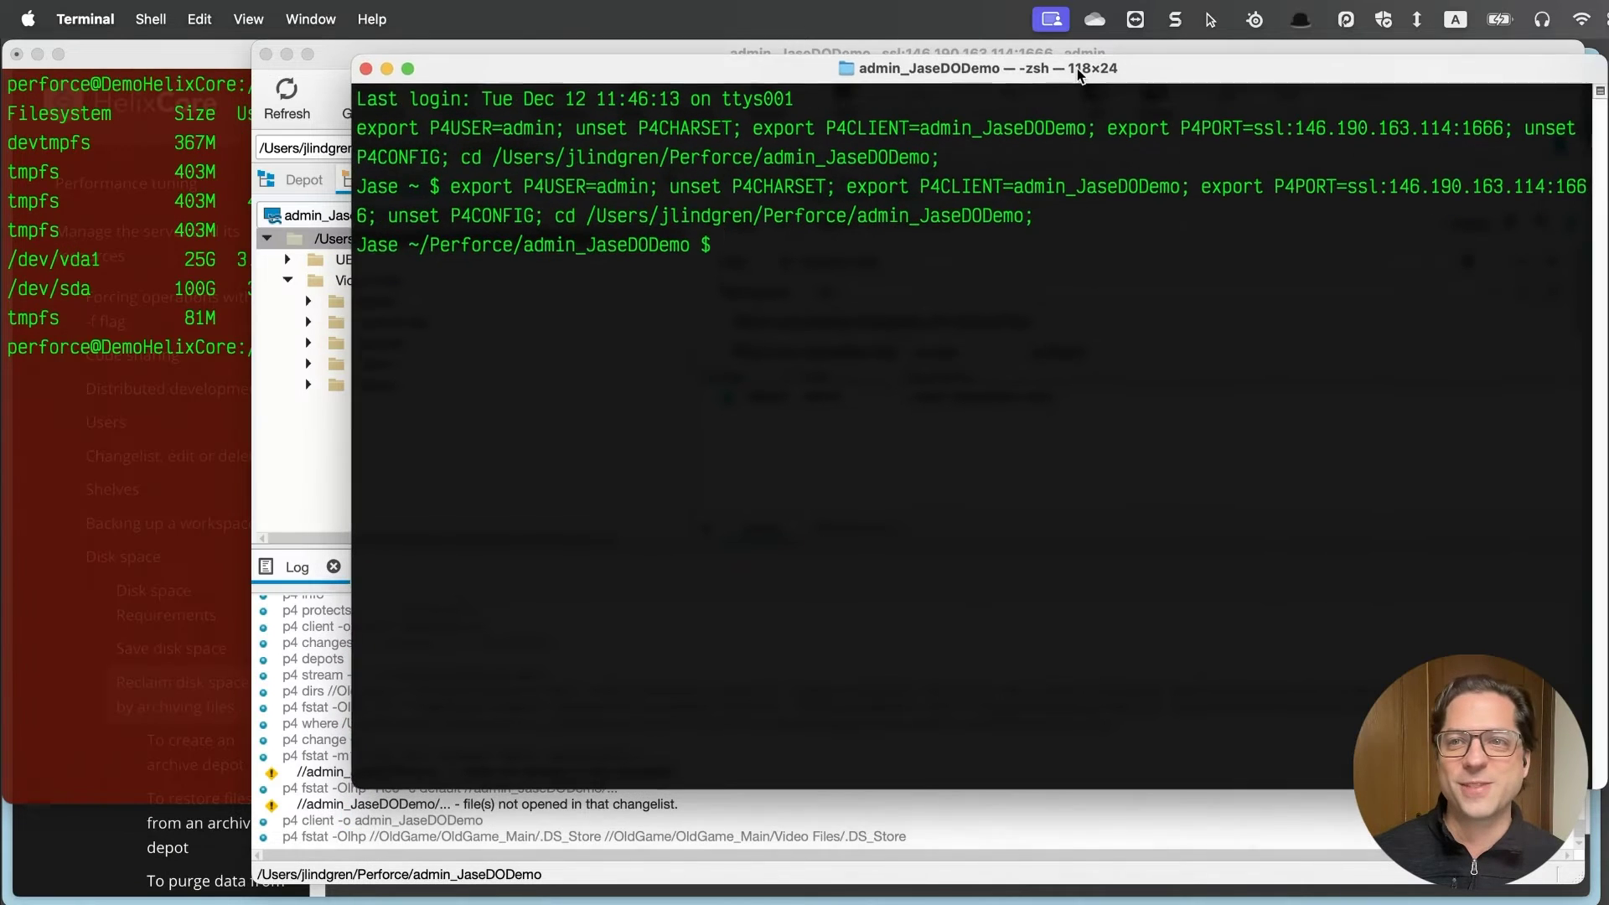
- Clear the screen and run p4 depot -t archive s3-archive-demo
key(ctrl+l)
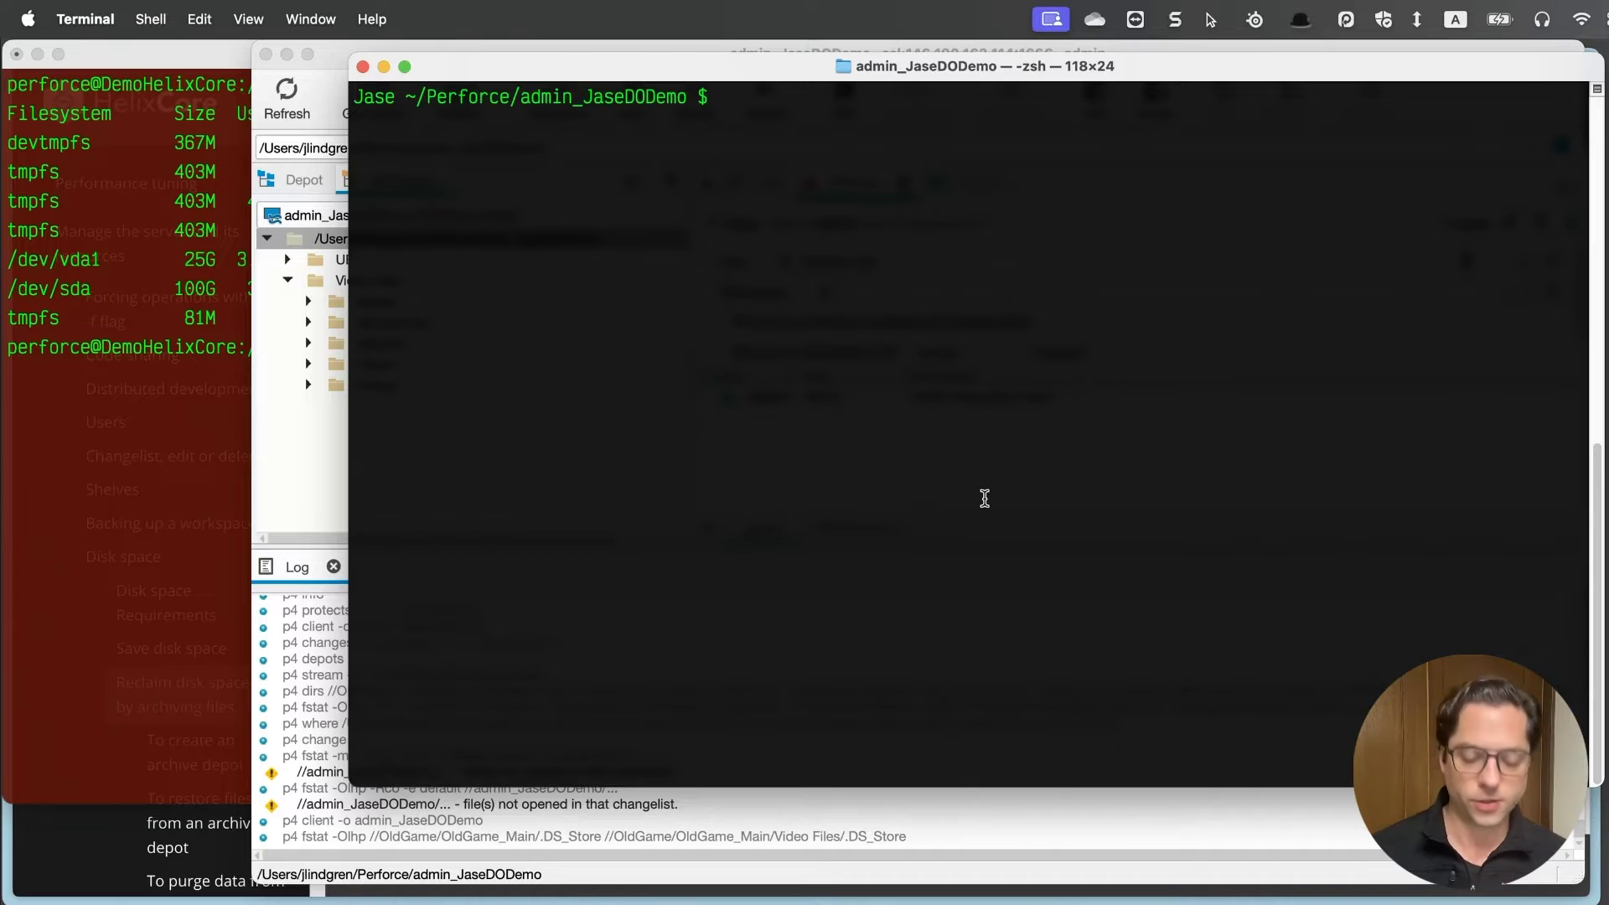
text(p4 dep)
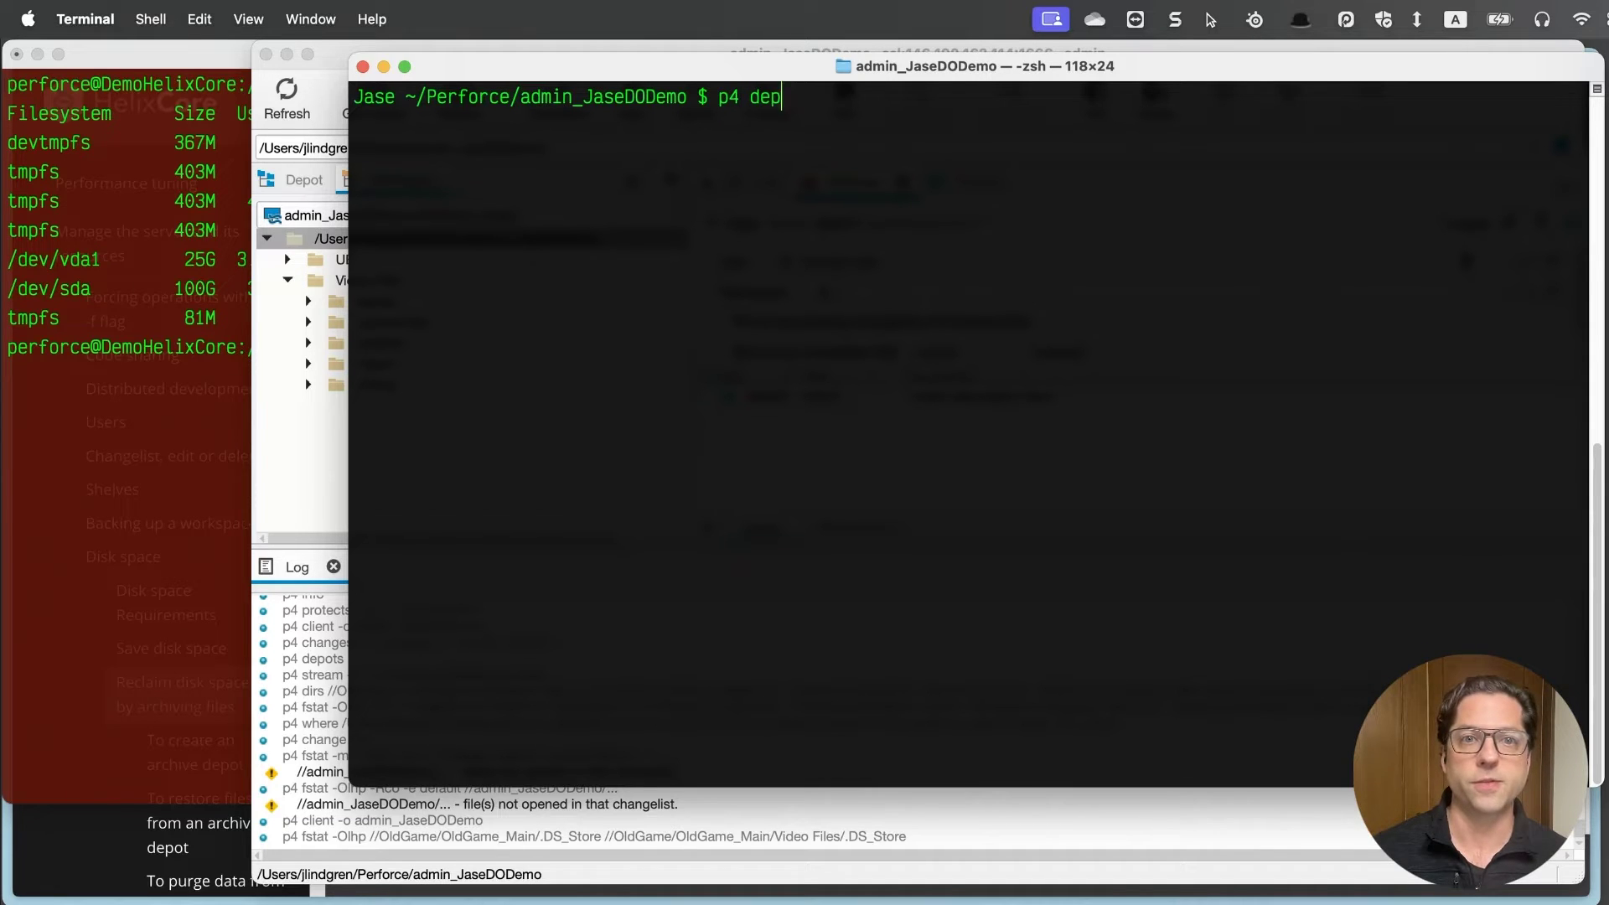
text(ot)
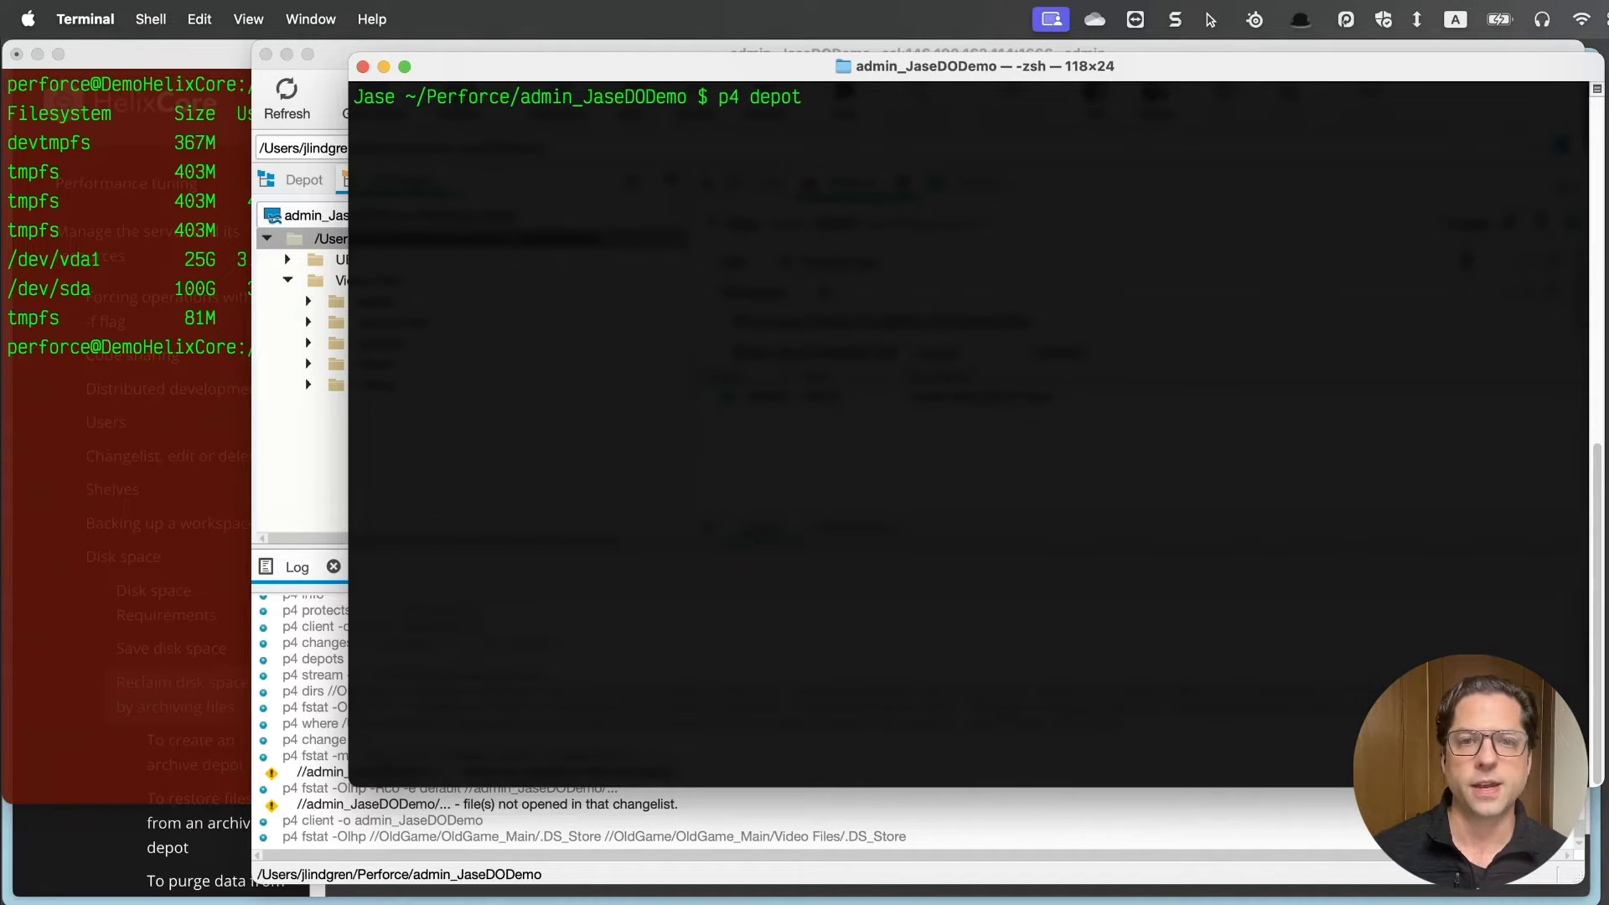
text(t -t)
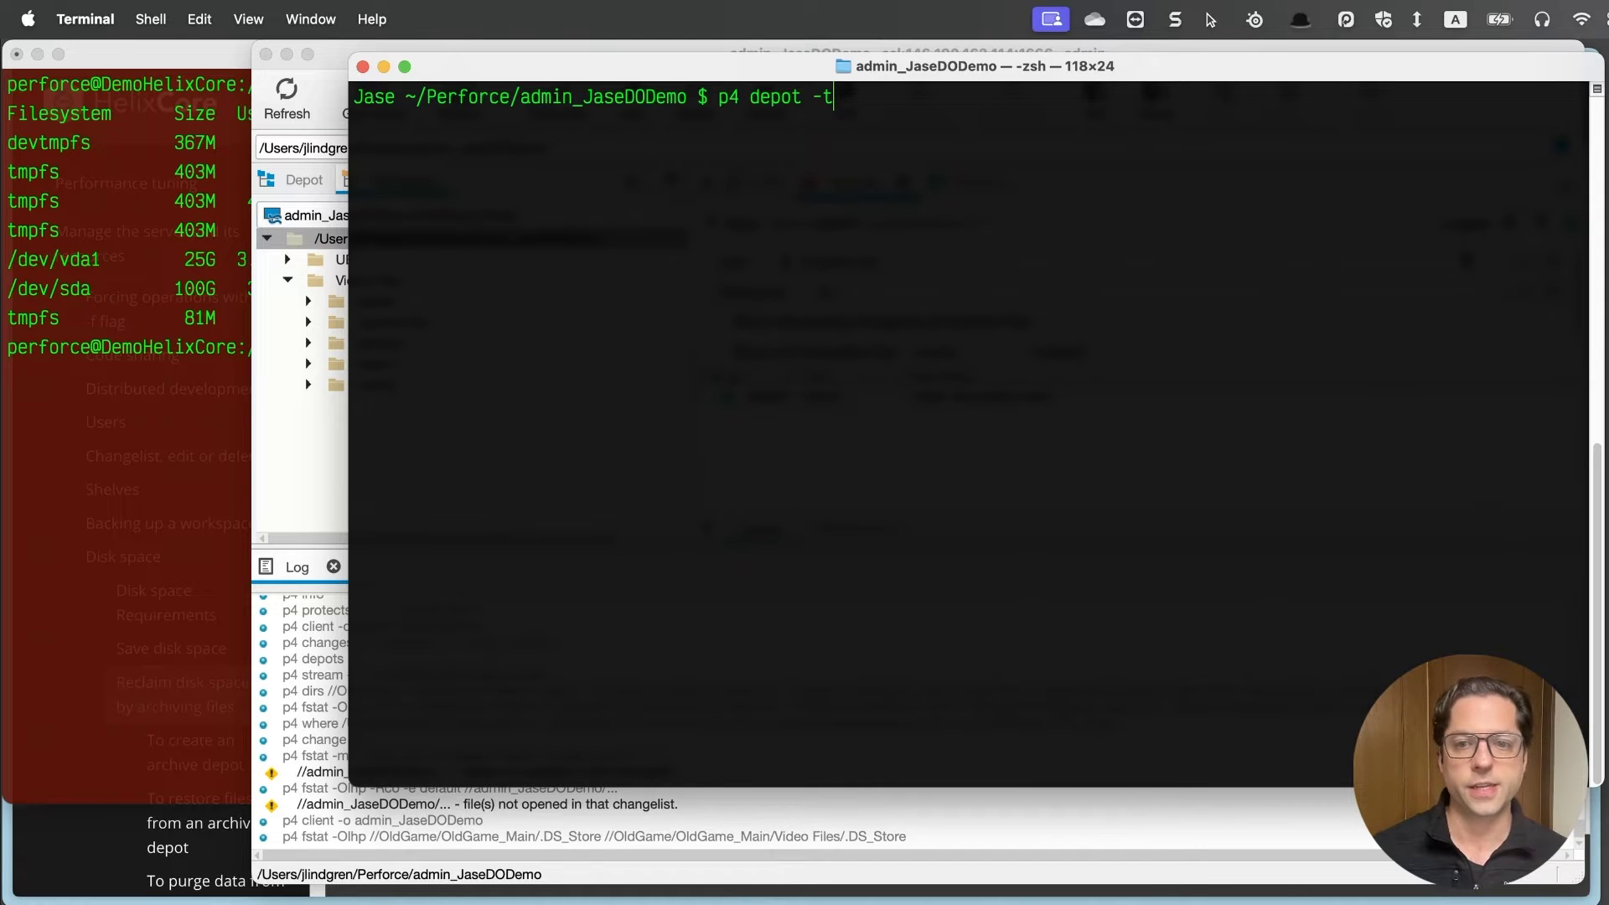
text(archive)
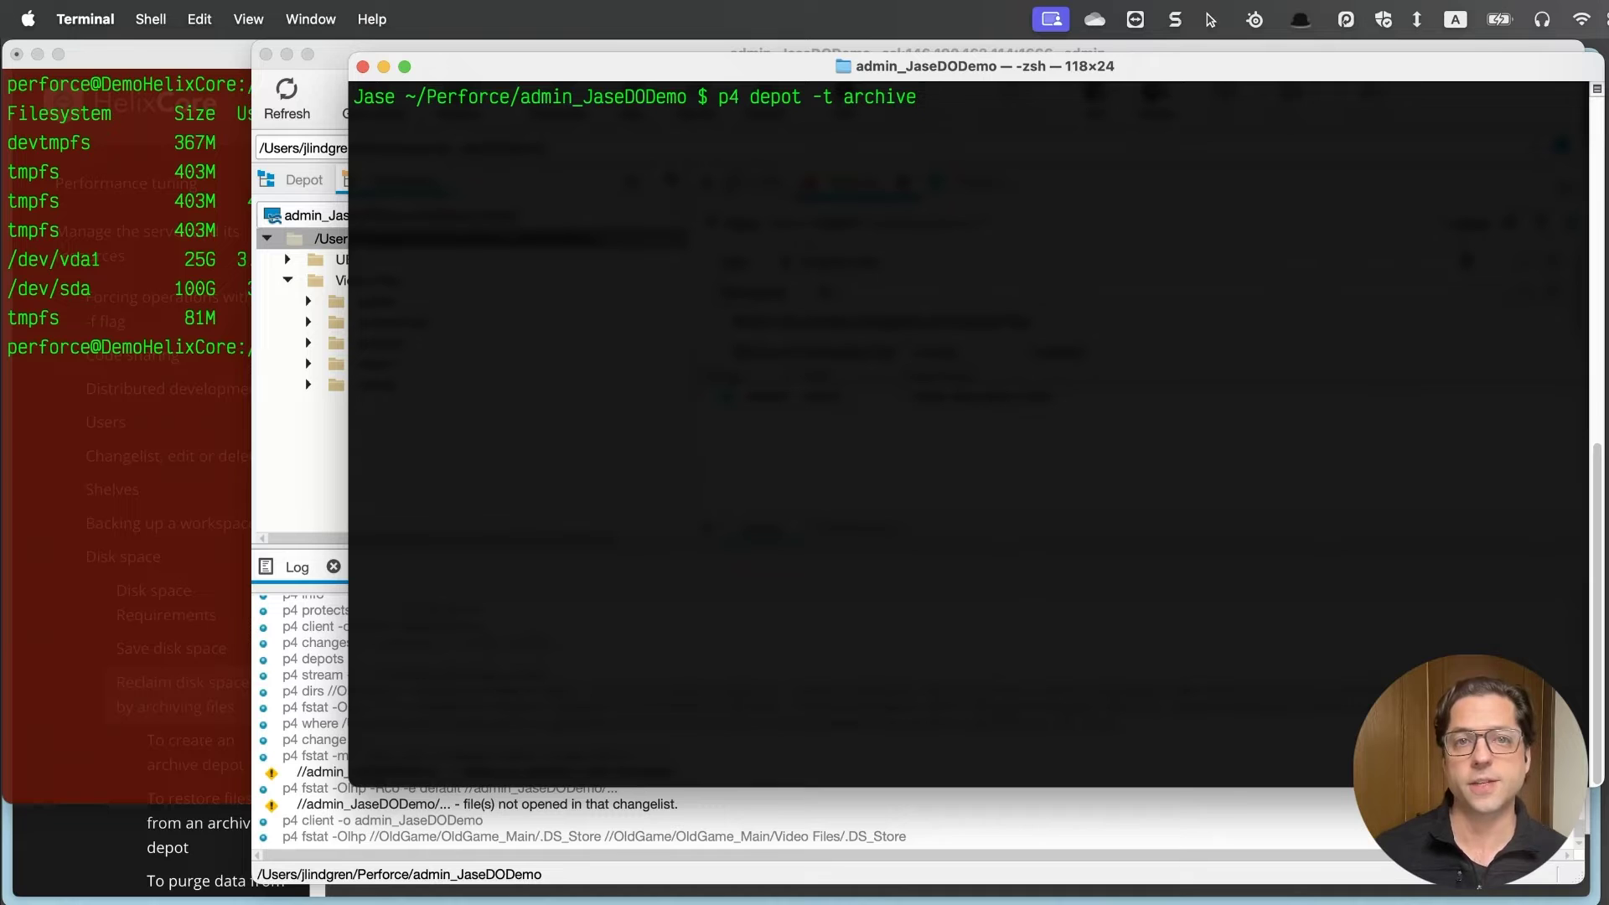
text( s)
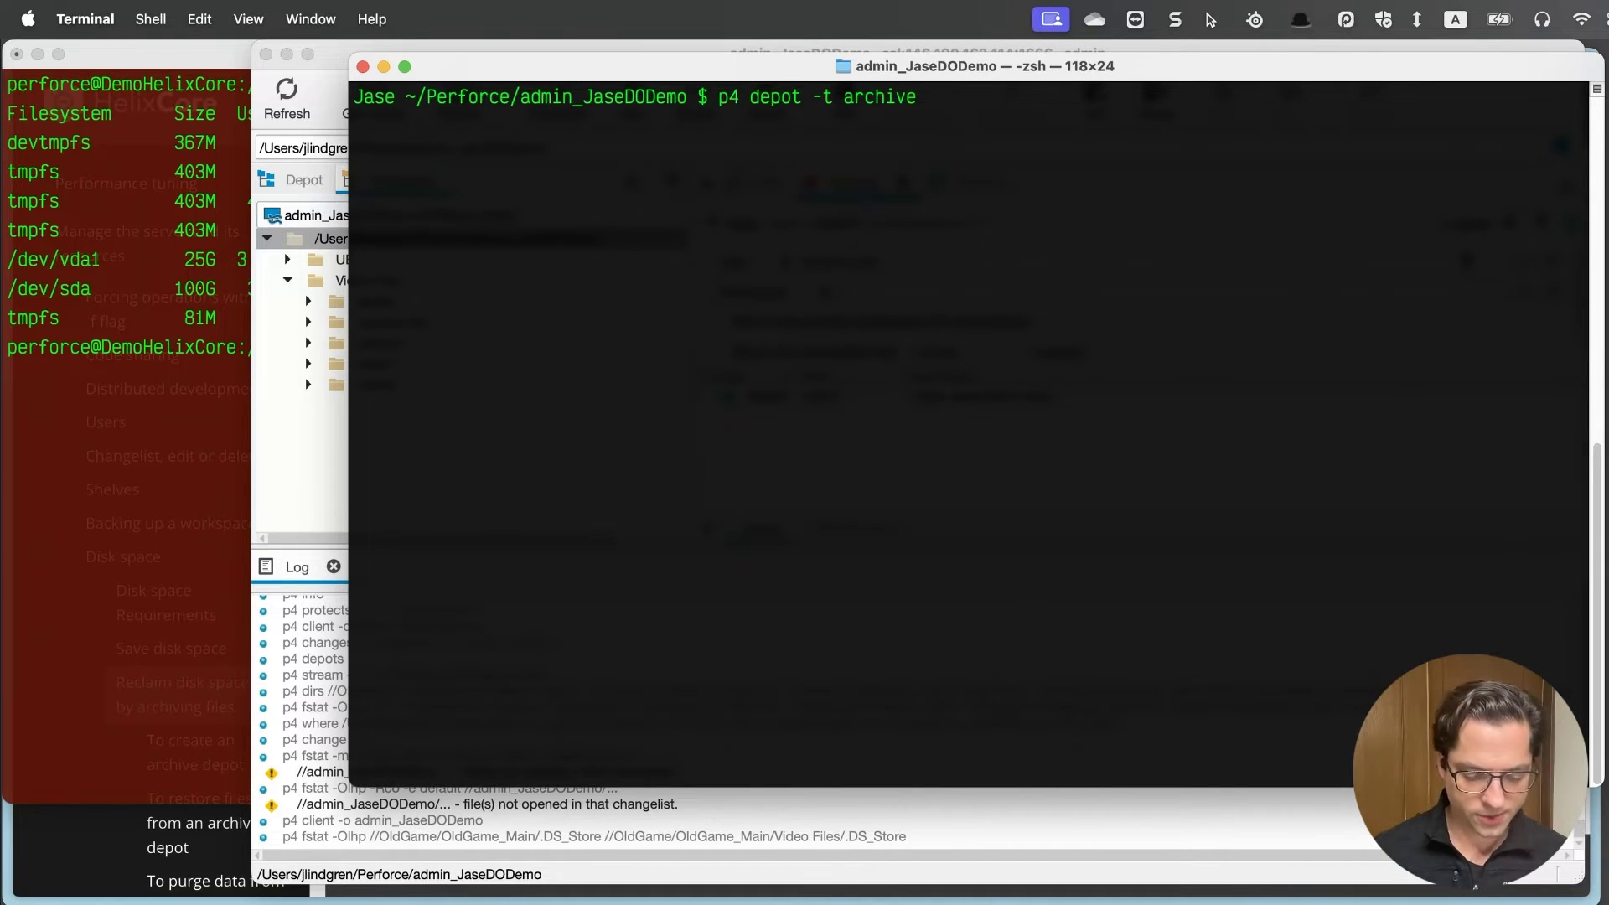
text(3-archive-)
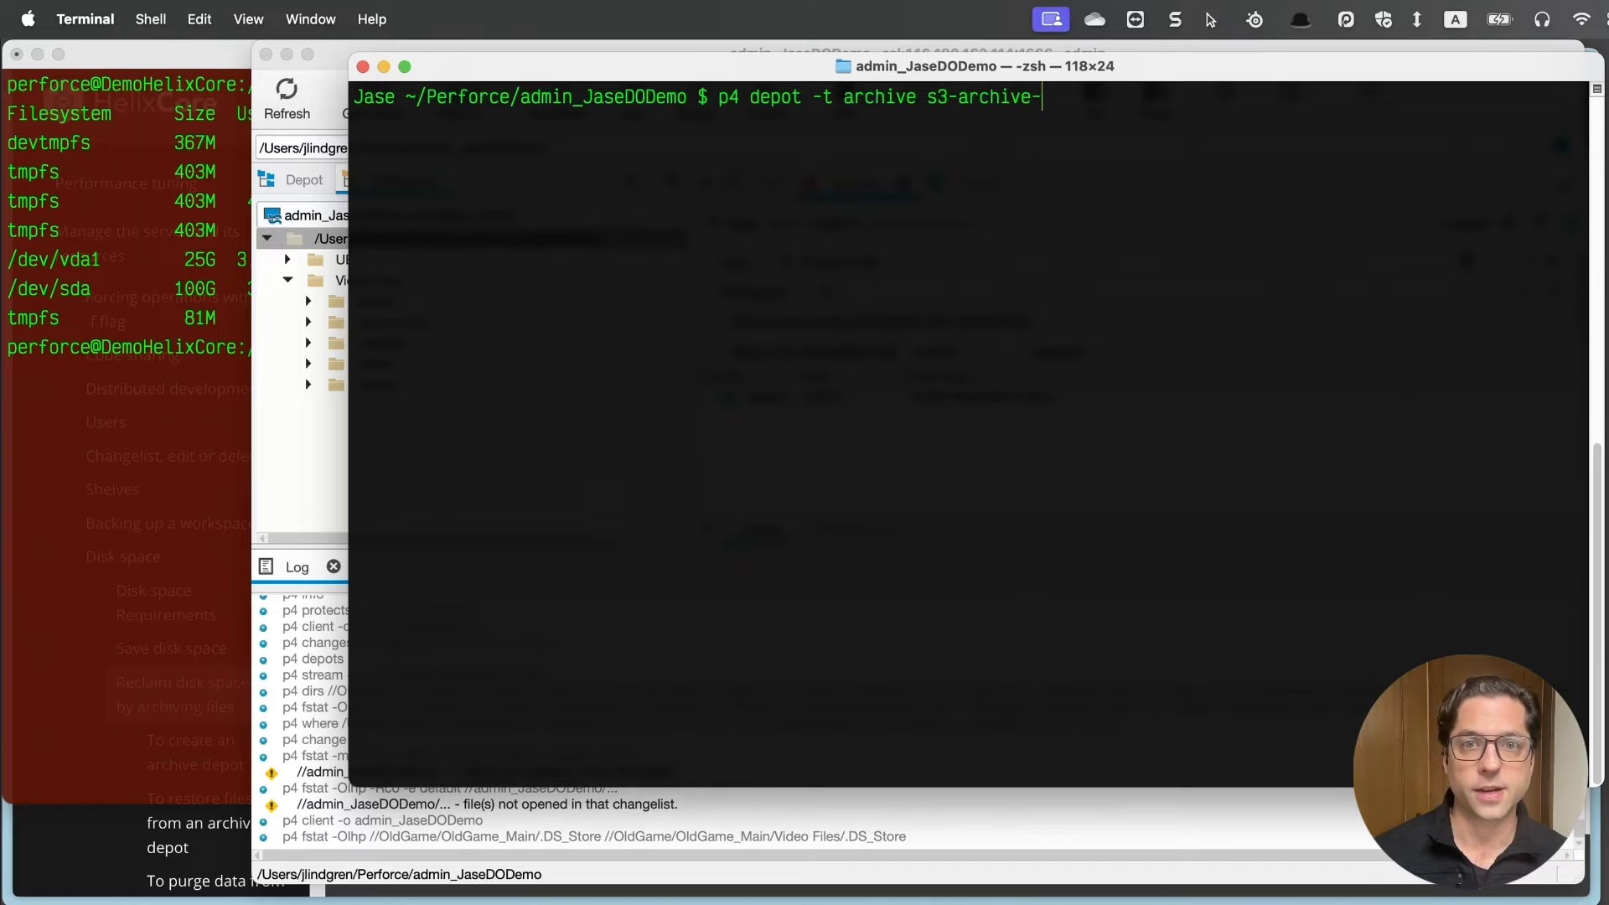
text(demo)
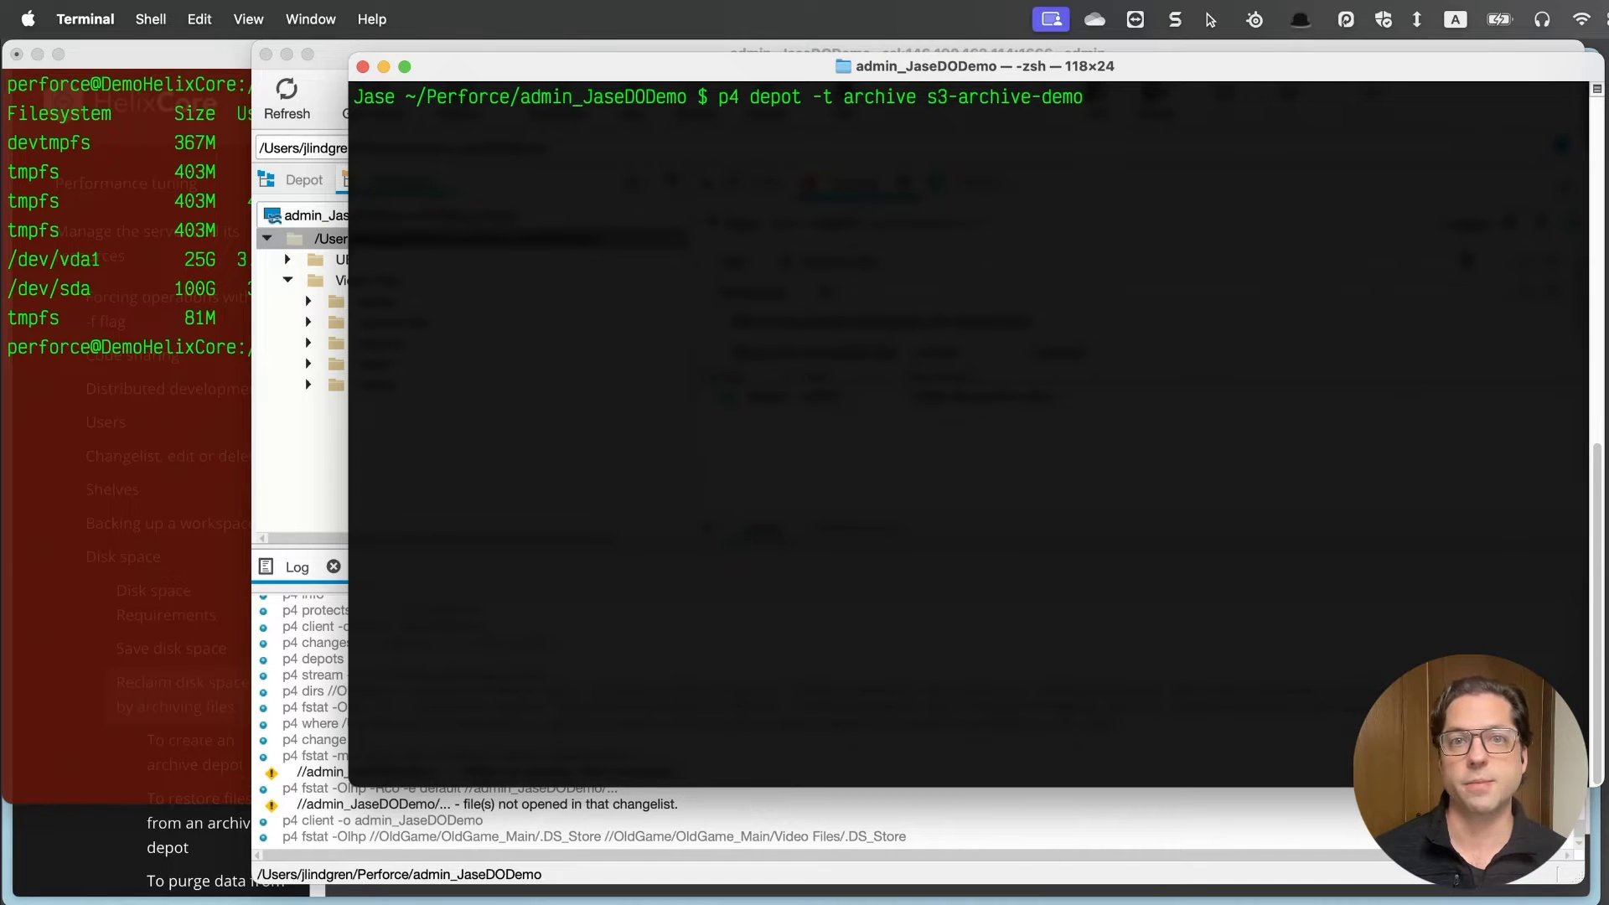
key(Return)
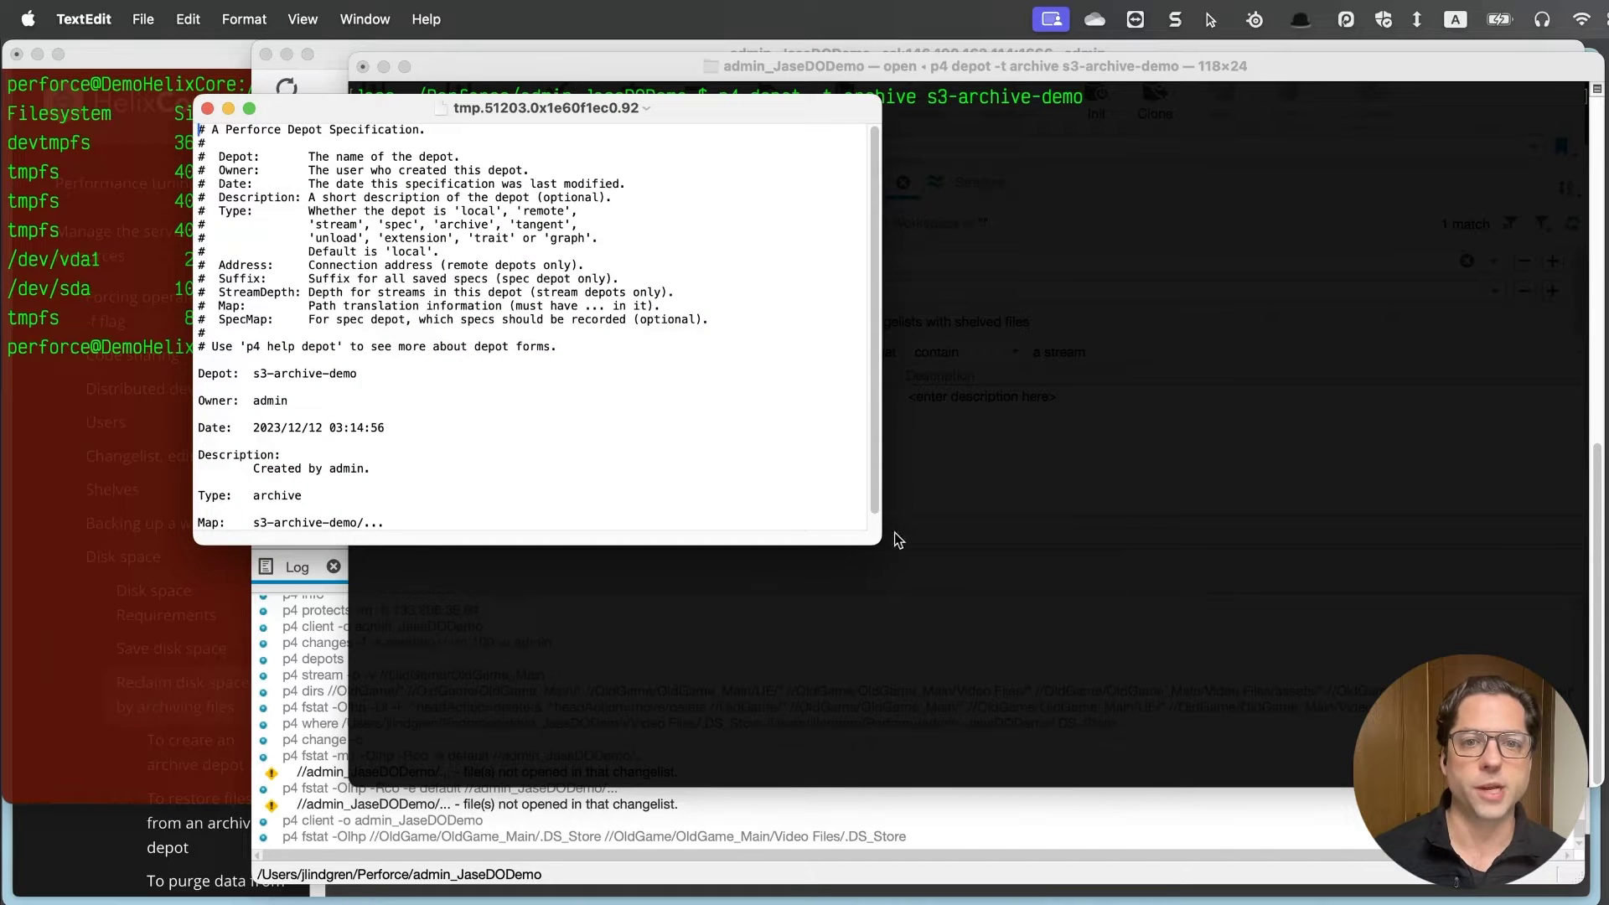
- Enlarge the depot spec and highlight its name s3-archive-demo, Type archive and Map path
drag(880, 544, 1435, 829)
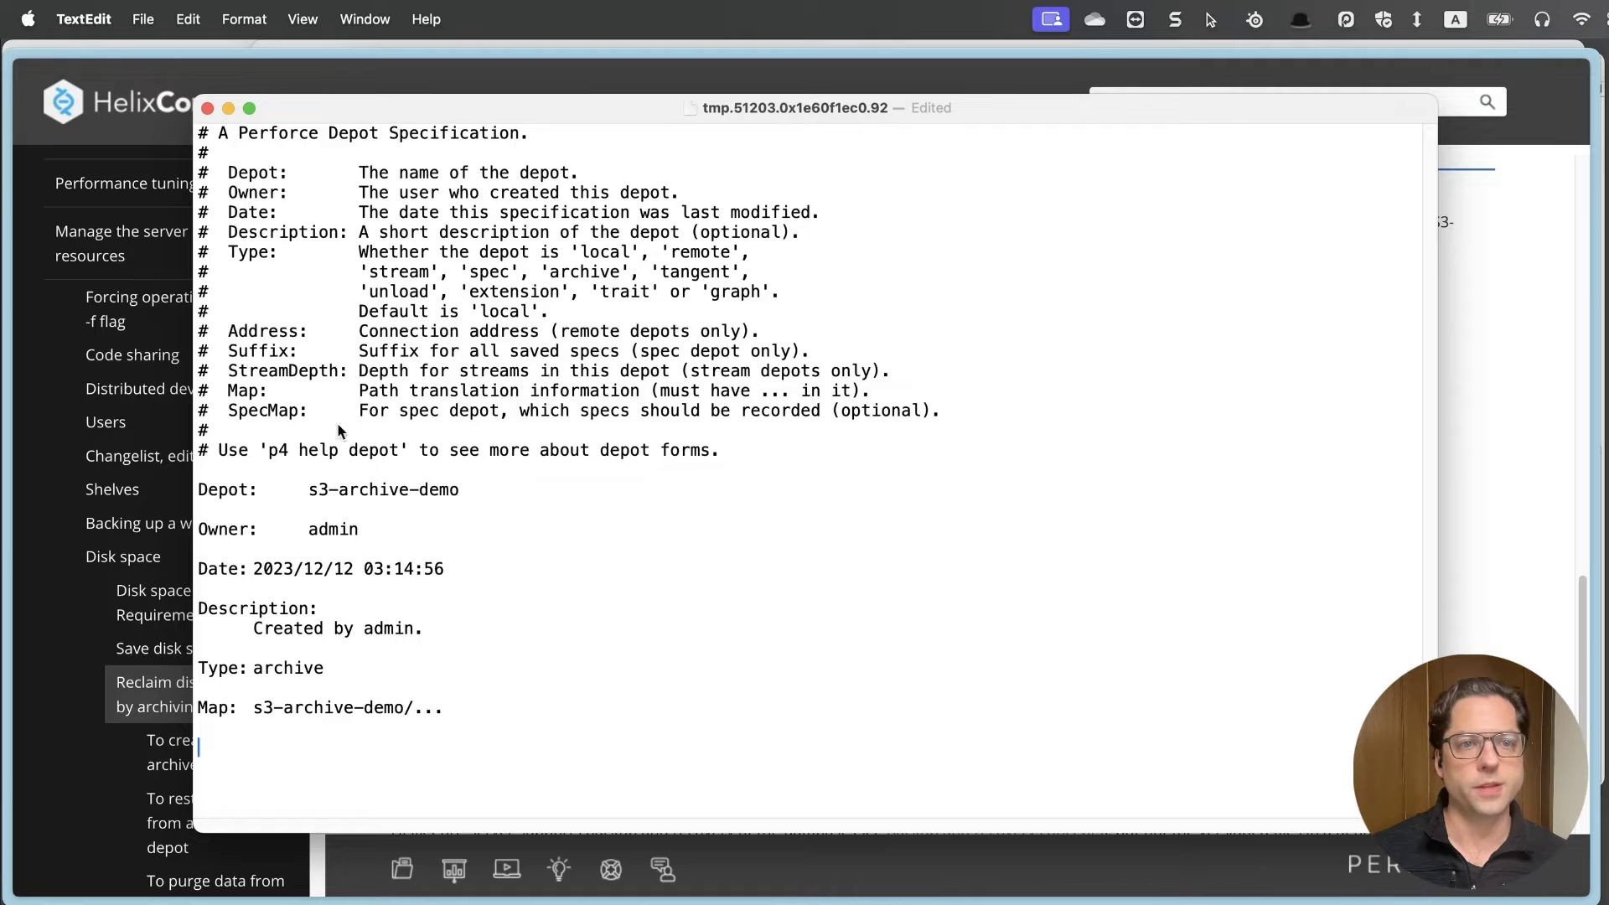
drag(317, 499, 465, 489)
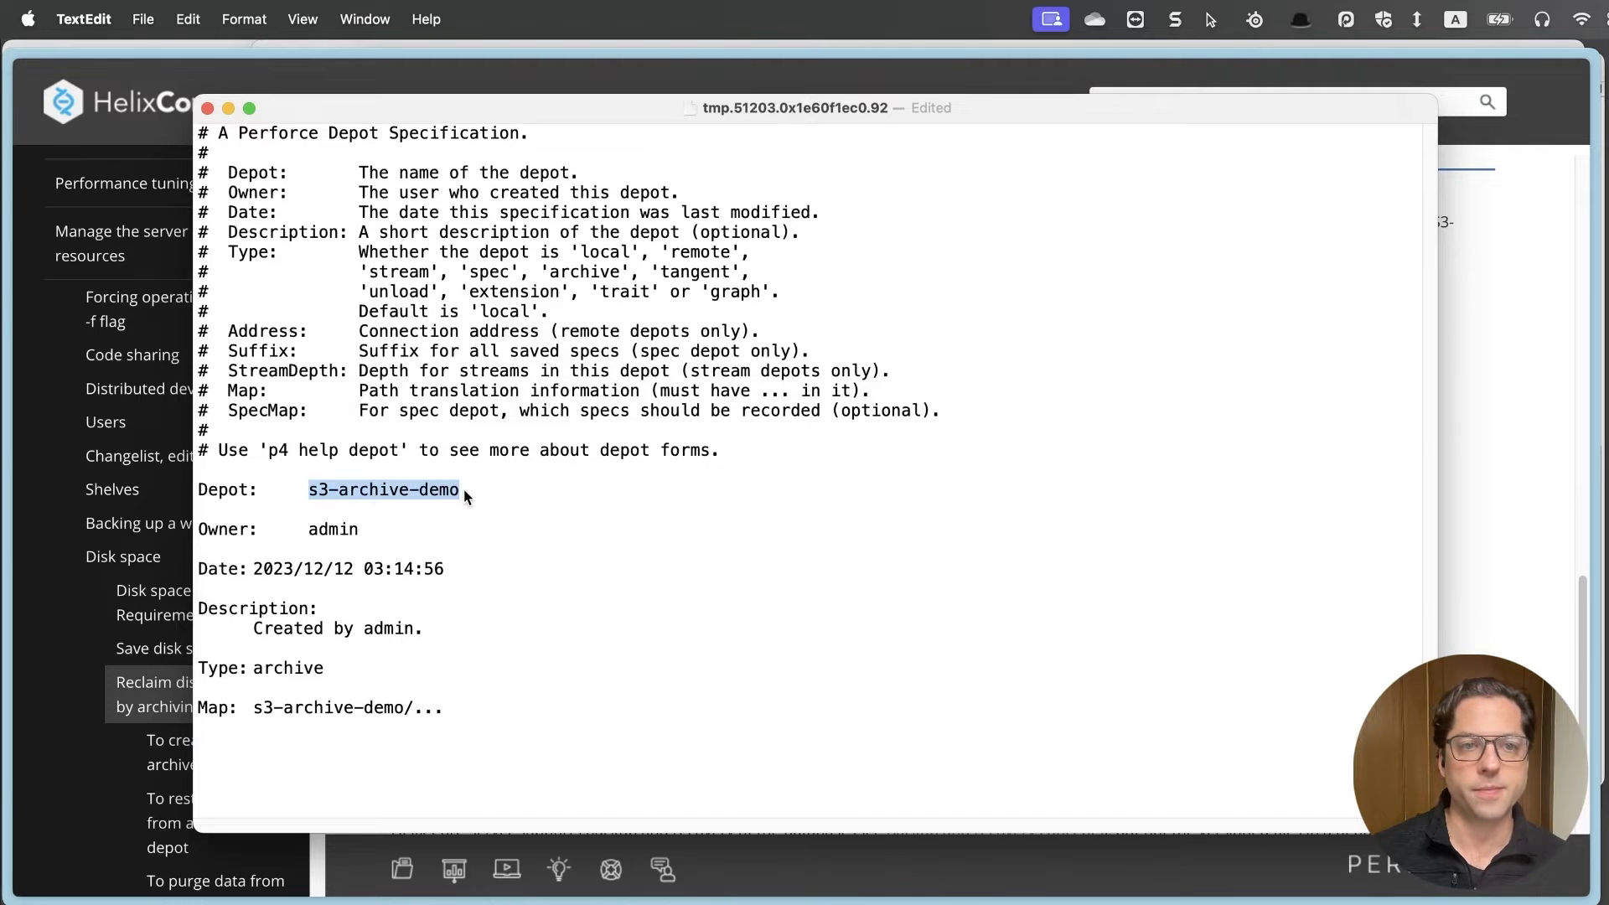
drag(251, 680, 260, 670)
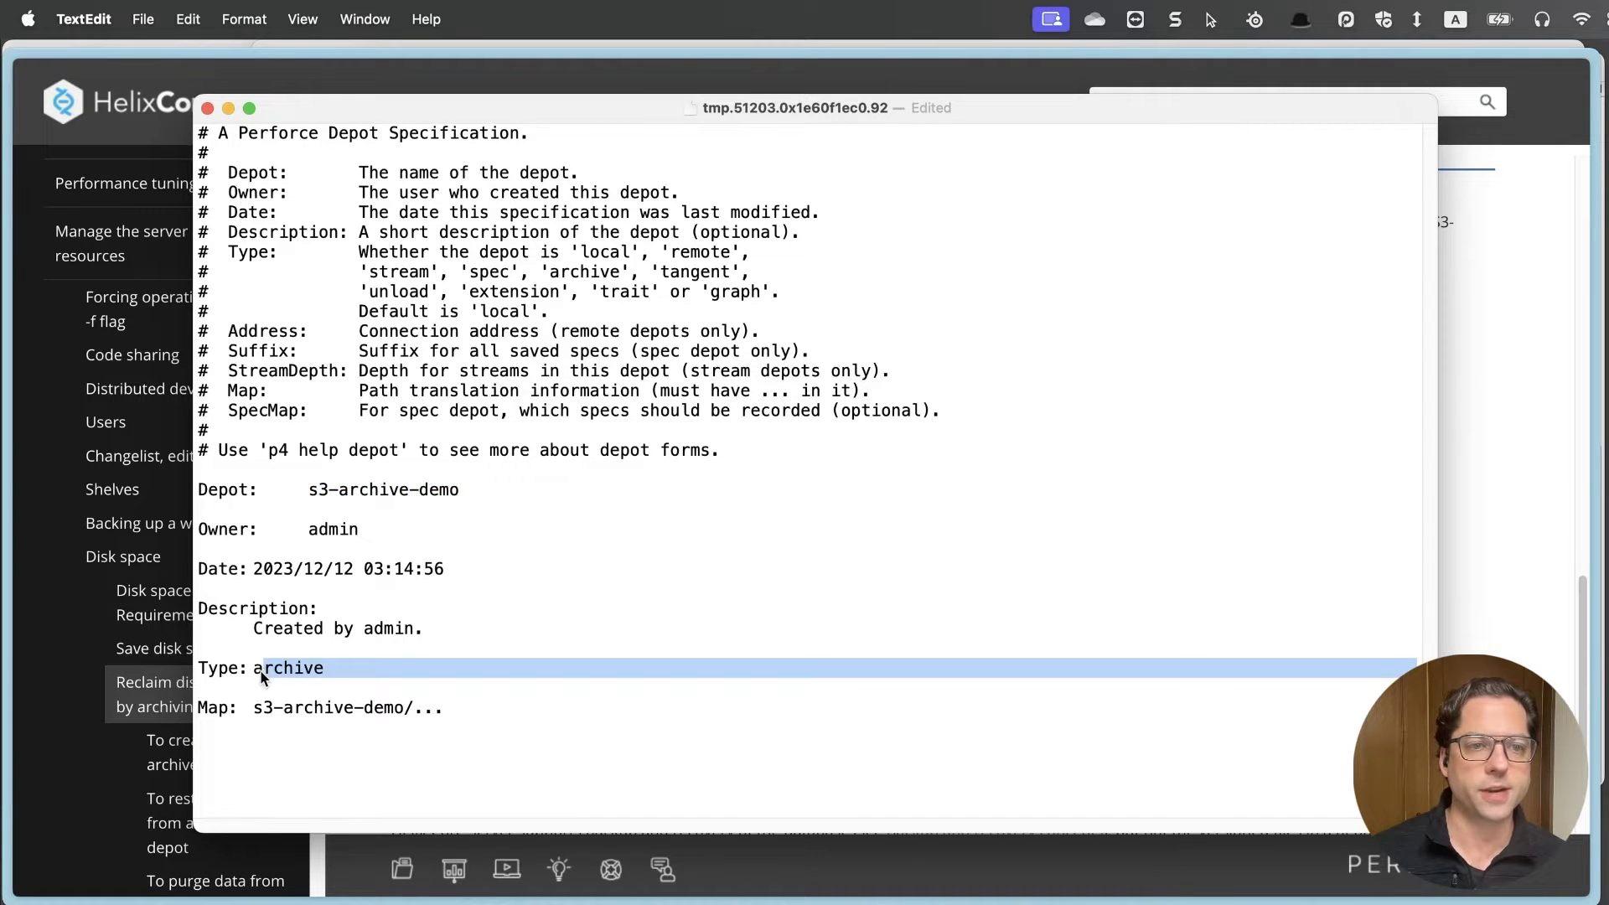
click(264, 668)
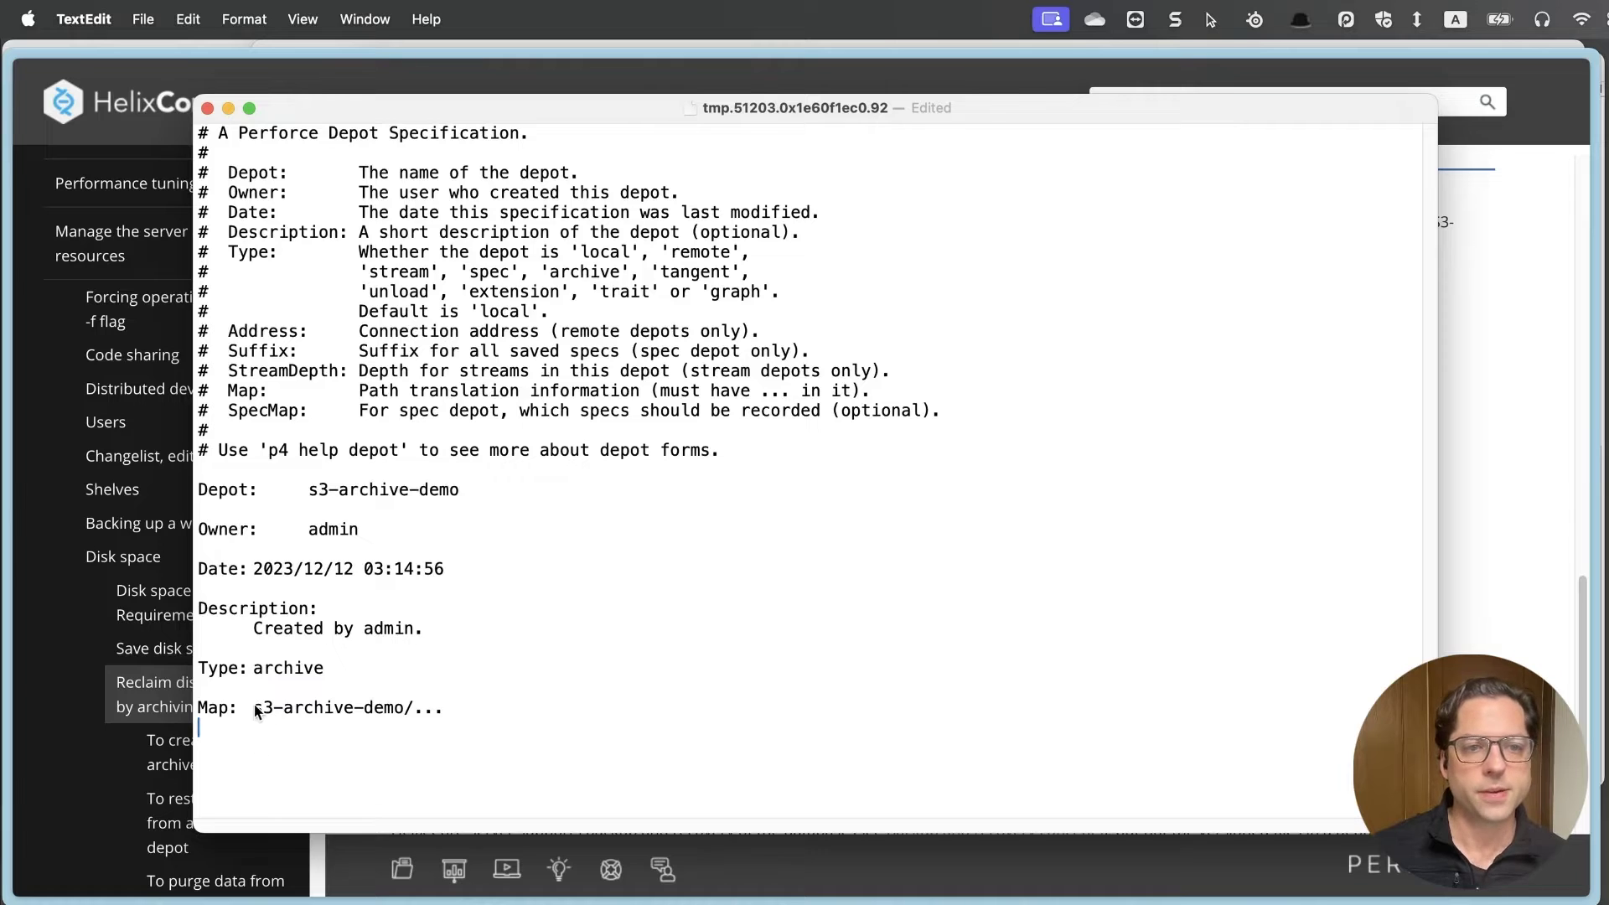
drag(258, 708, 473, 708)
click(407, 767)
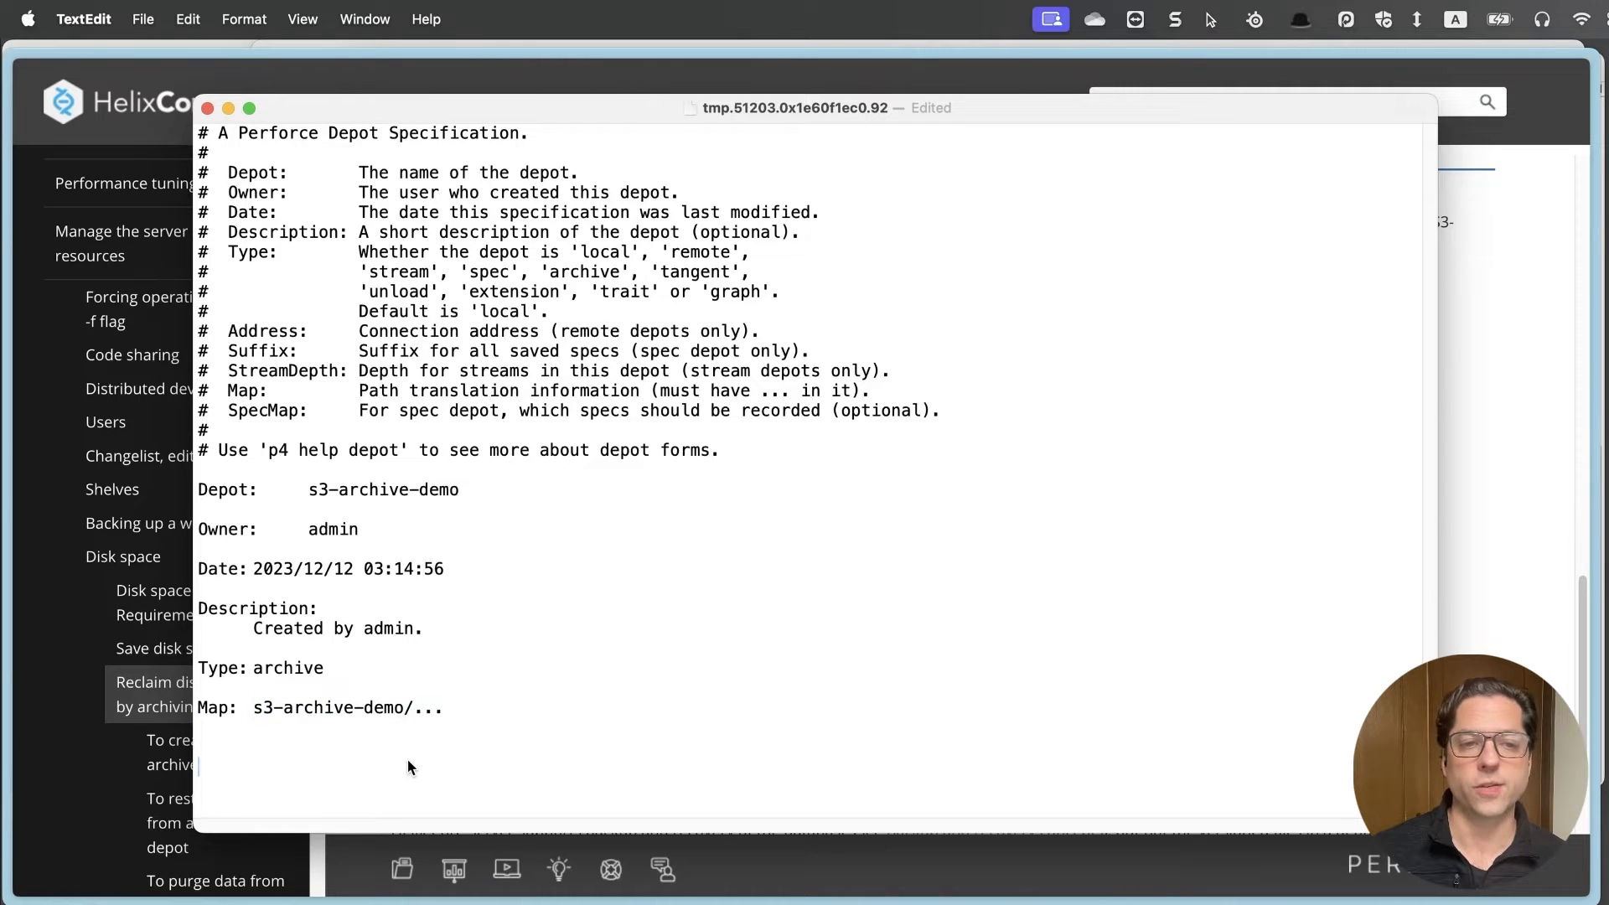
click(364, 750)
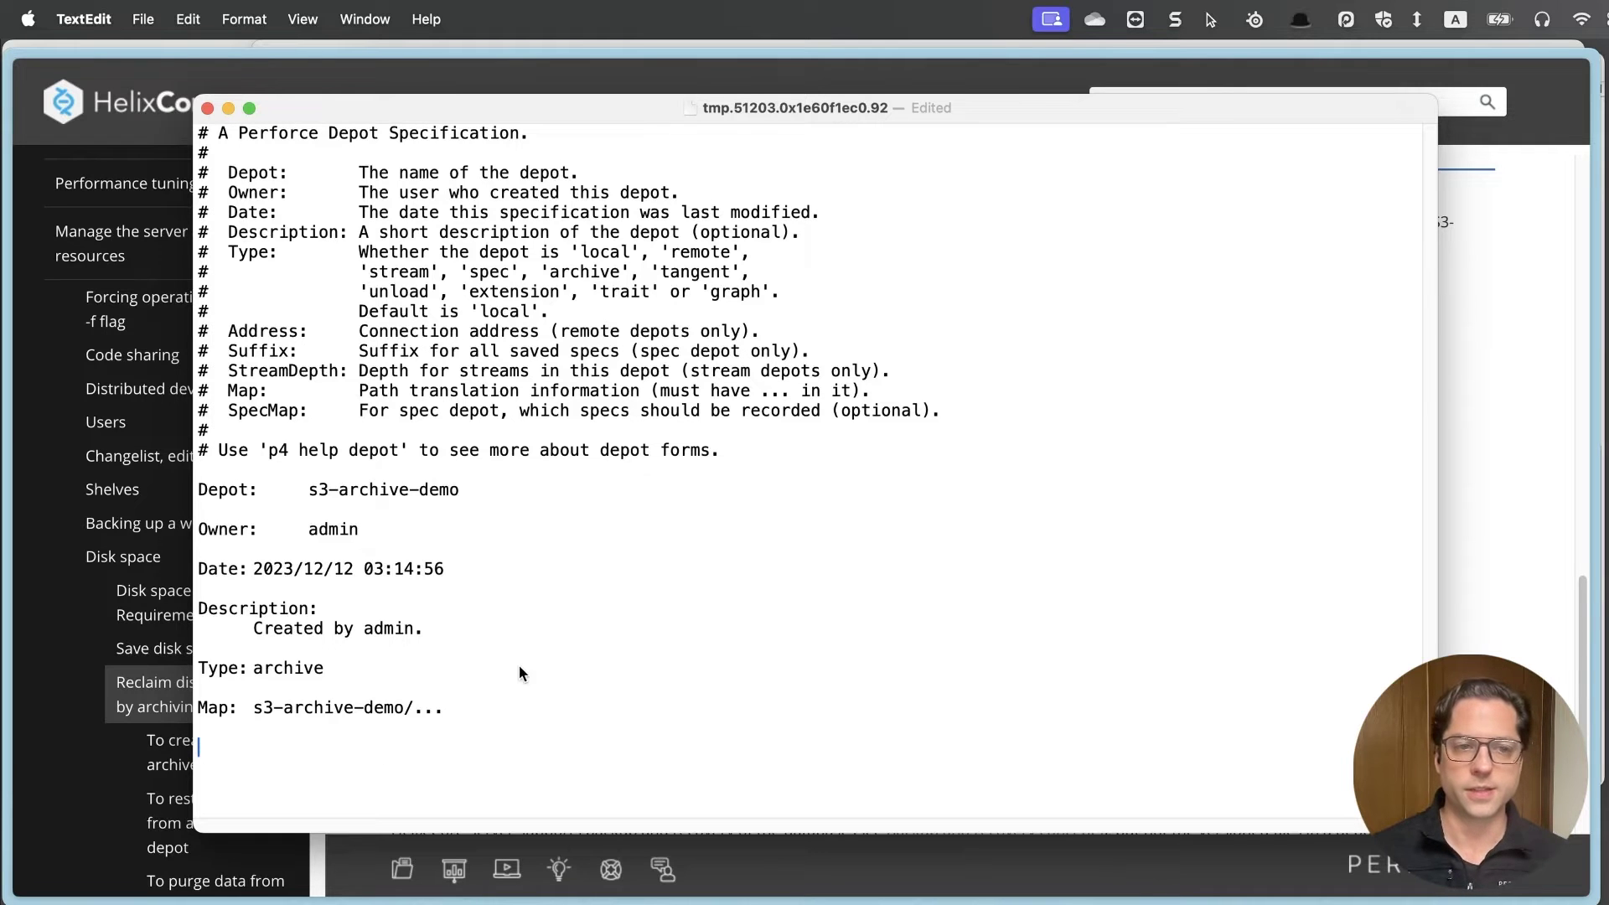
click(1497, 579)
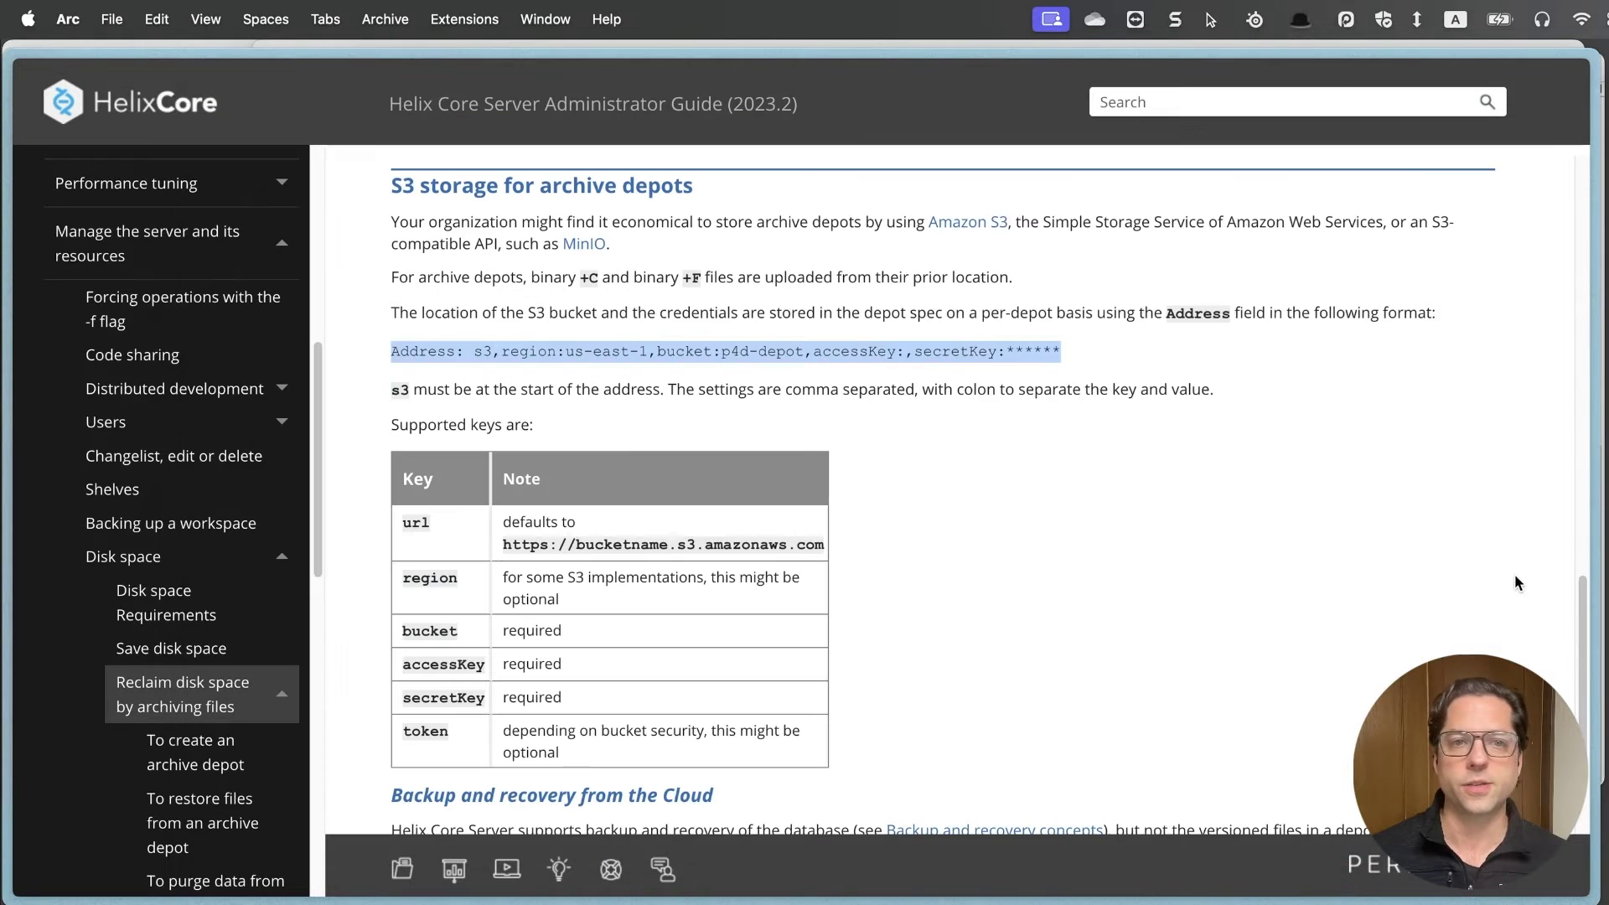
- Copy the sample S3 Address line from the admin guide into the s3-DO-archive depot spec
click(765, 472)
scroll(847, 317, up, 1)
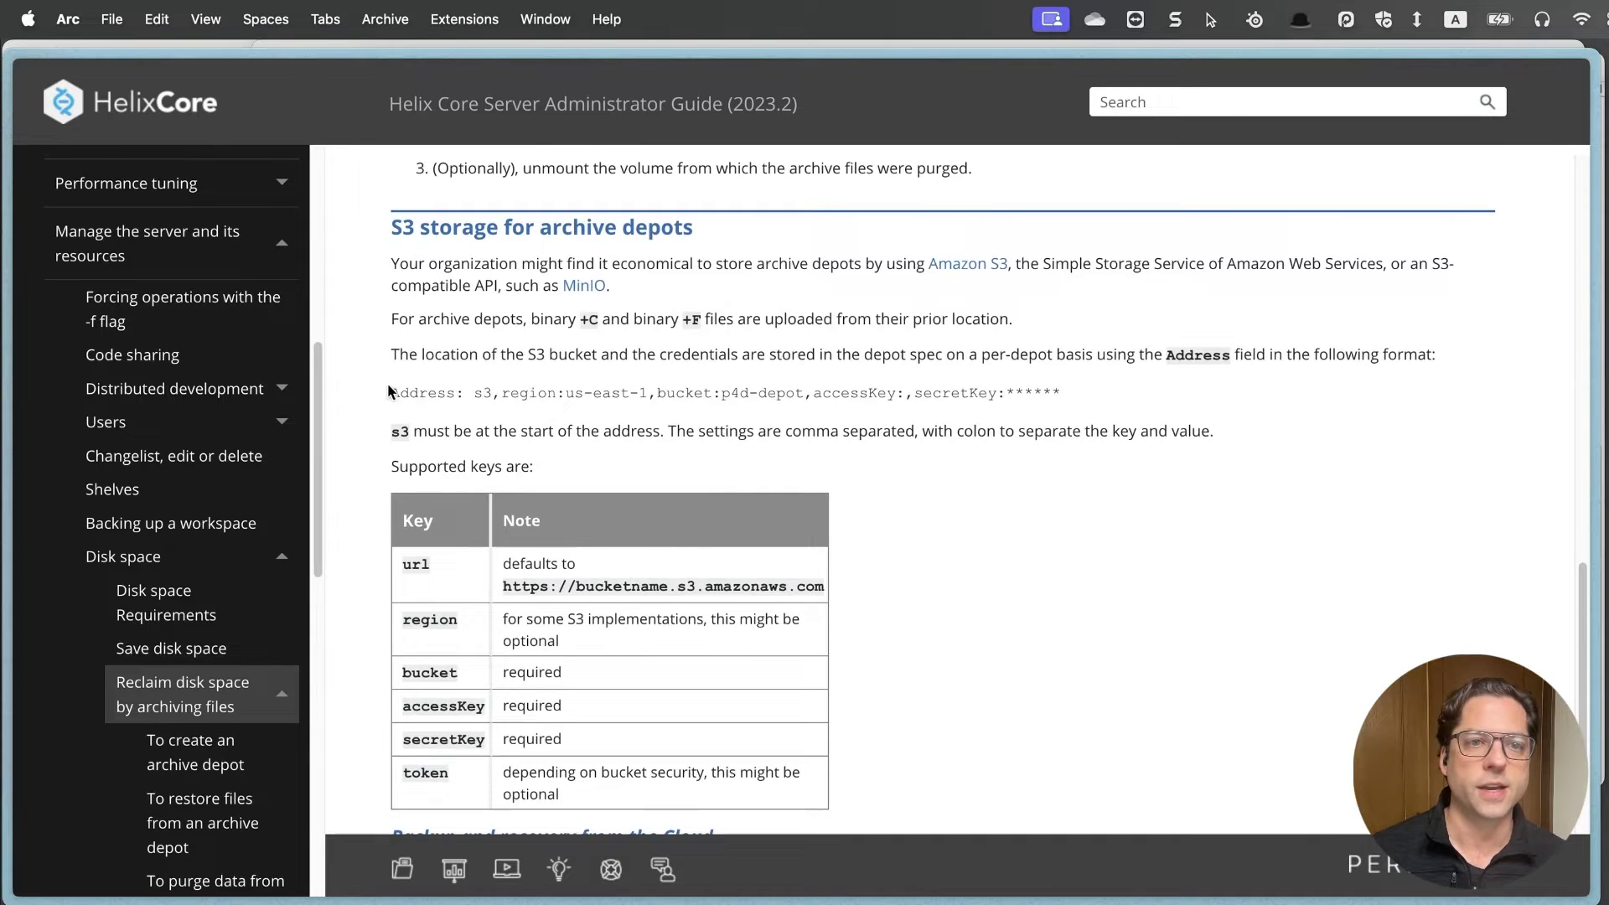
drag(391, 394, 1082, 395)
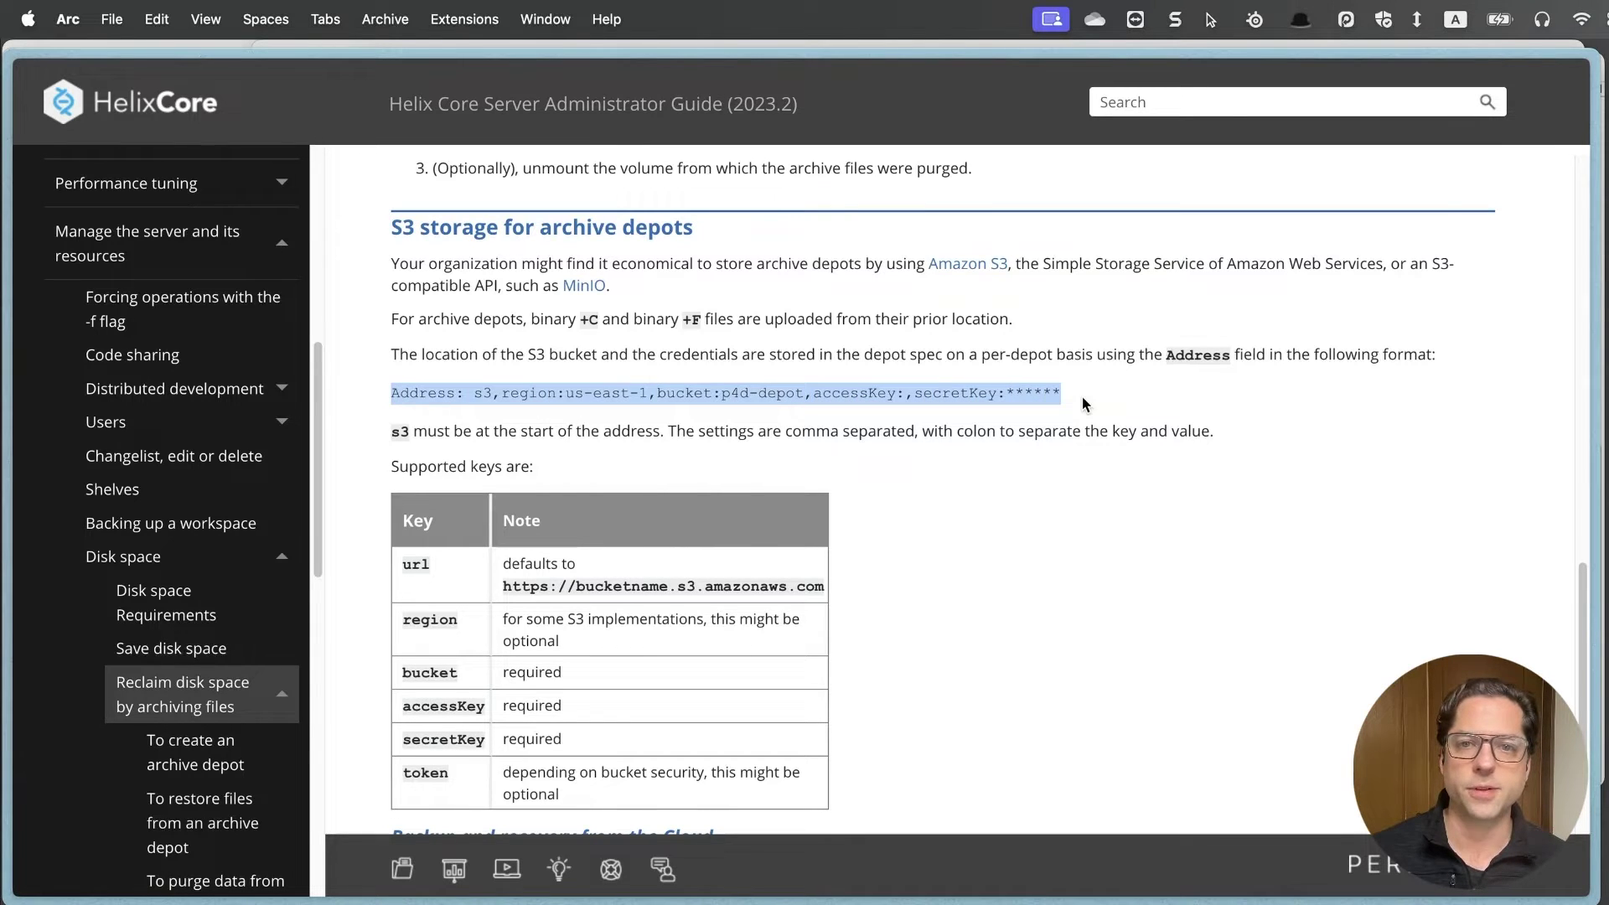
key(super+Tab)
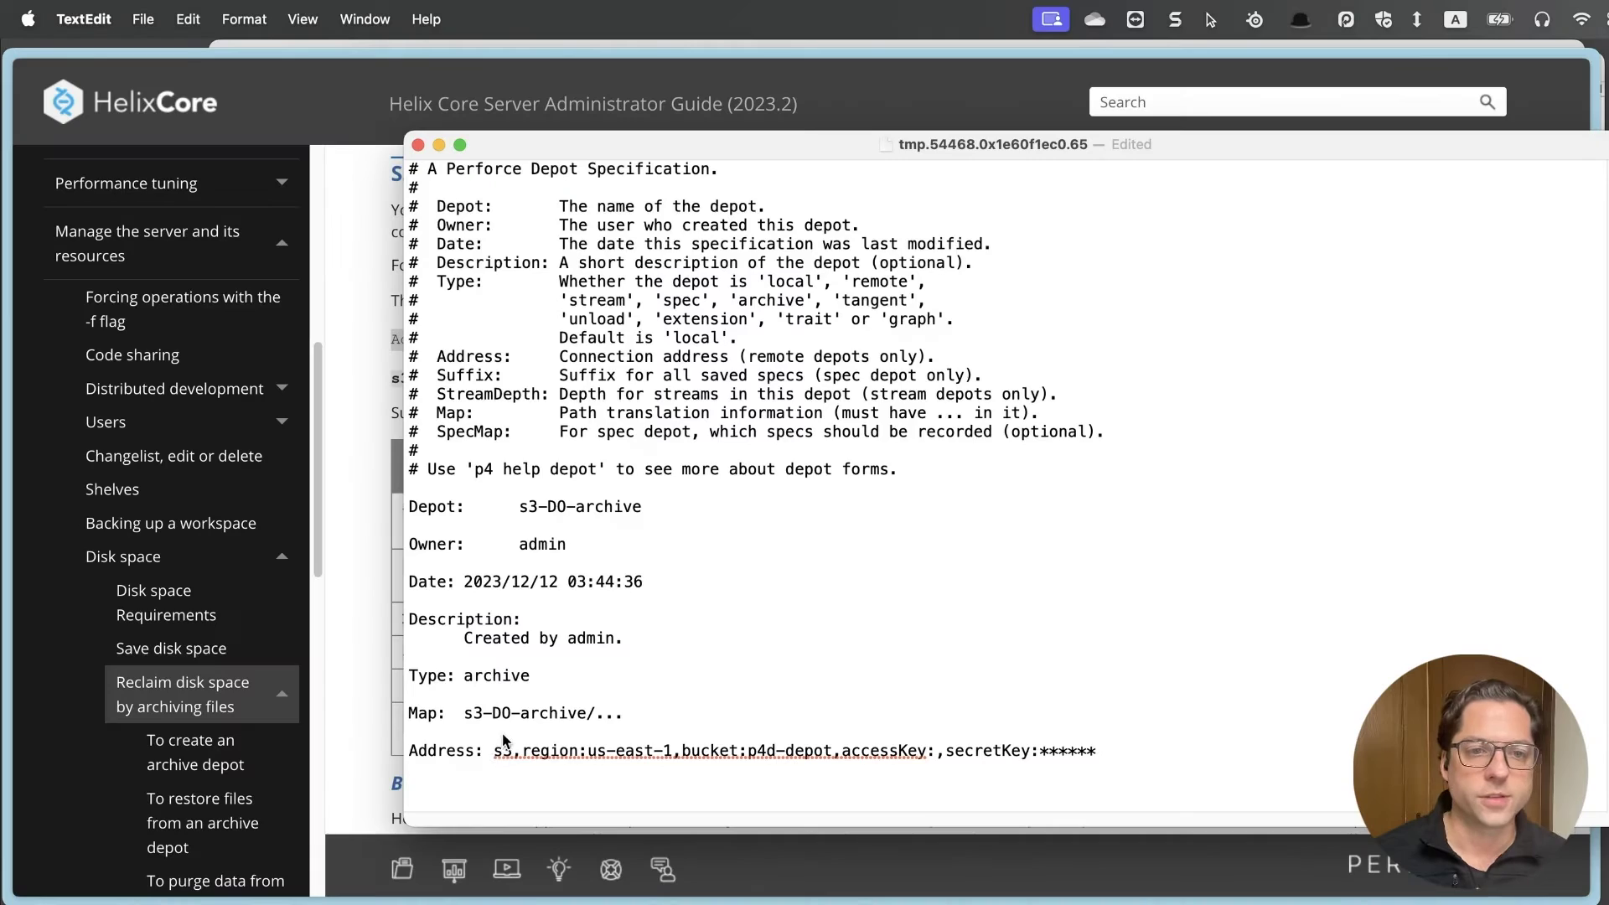
- Delete the region:us-east-1 setting from the depot spec's Address line
click(514, 754)
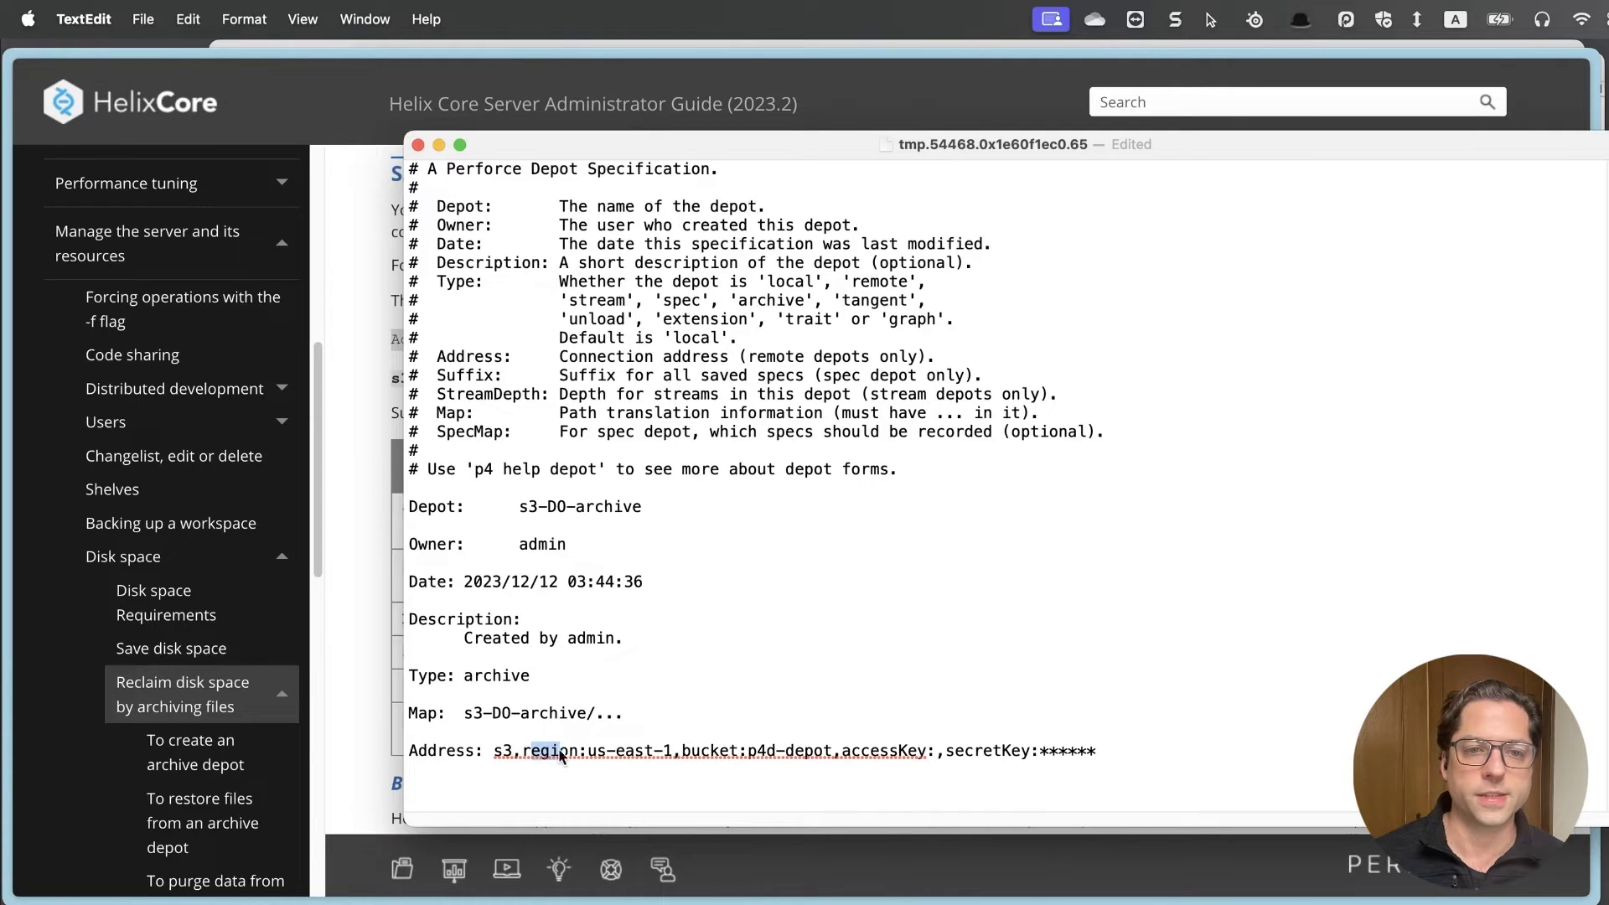
drag(526, 753, 652, 748)
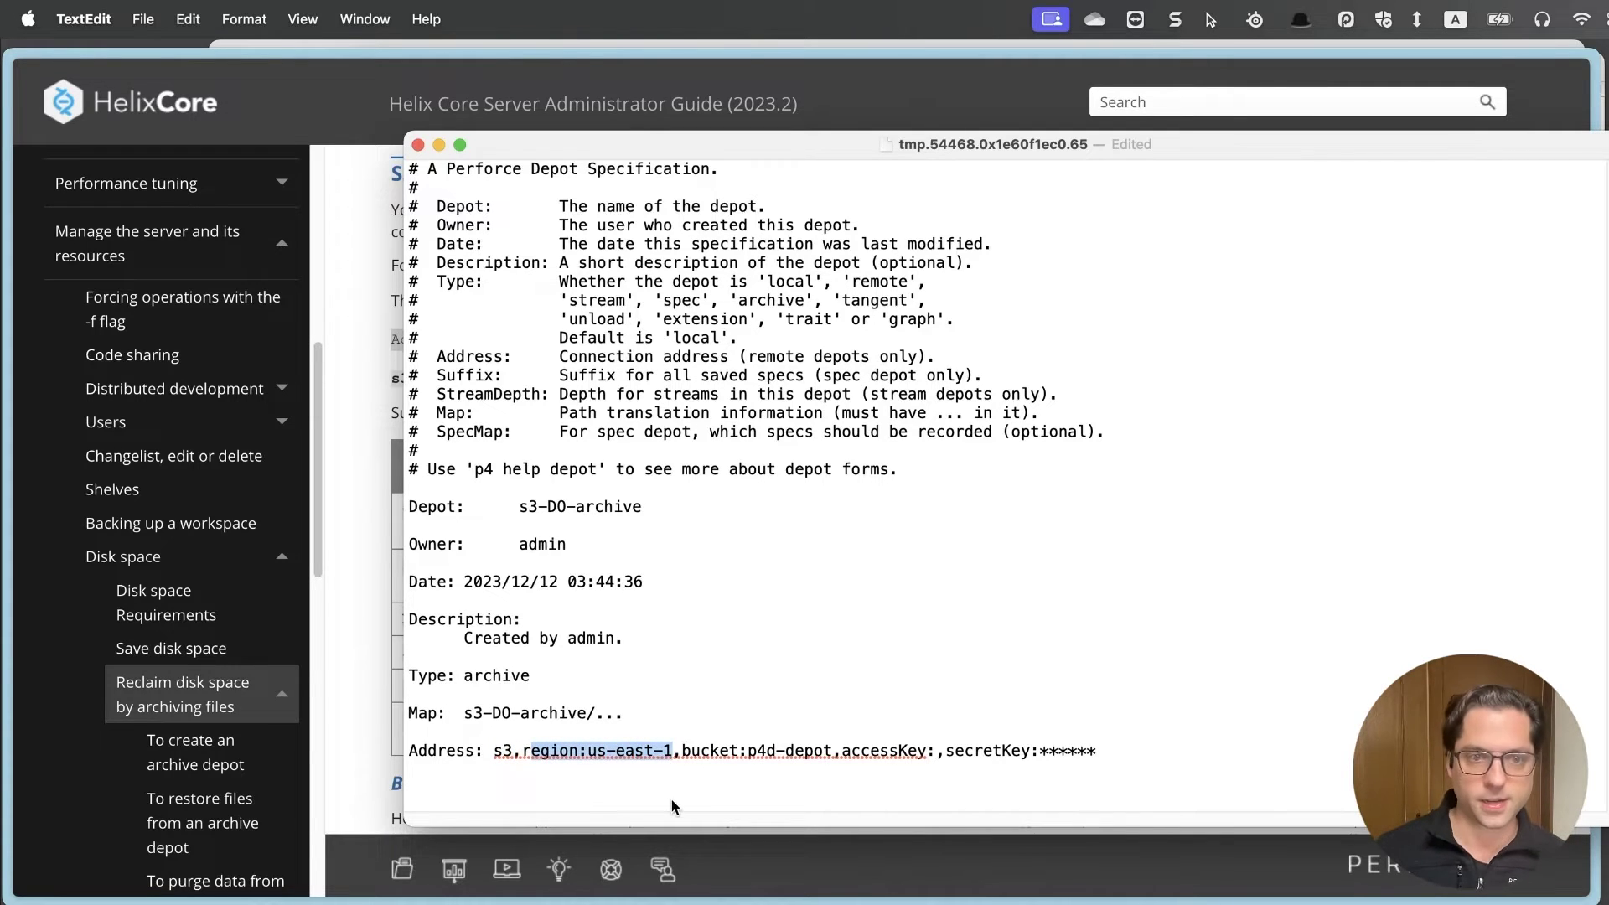
key(BackSpace)
key(BackSpace)
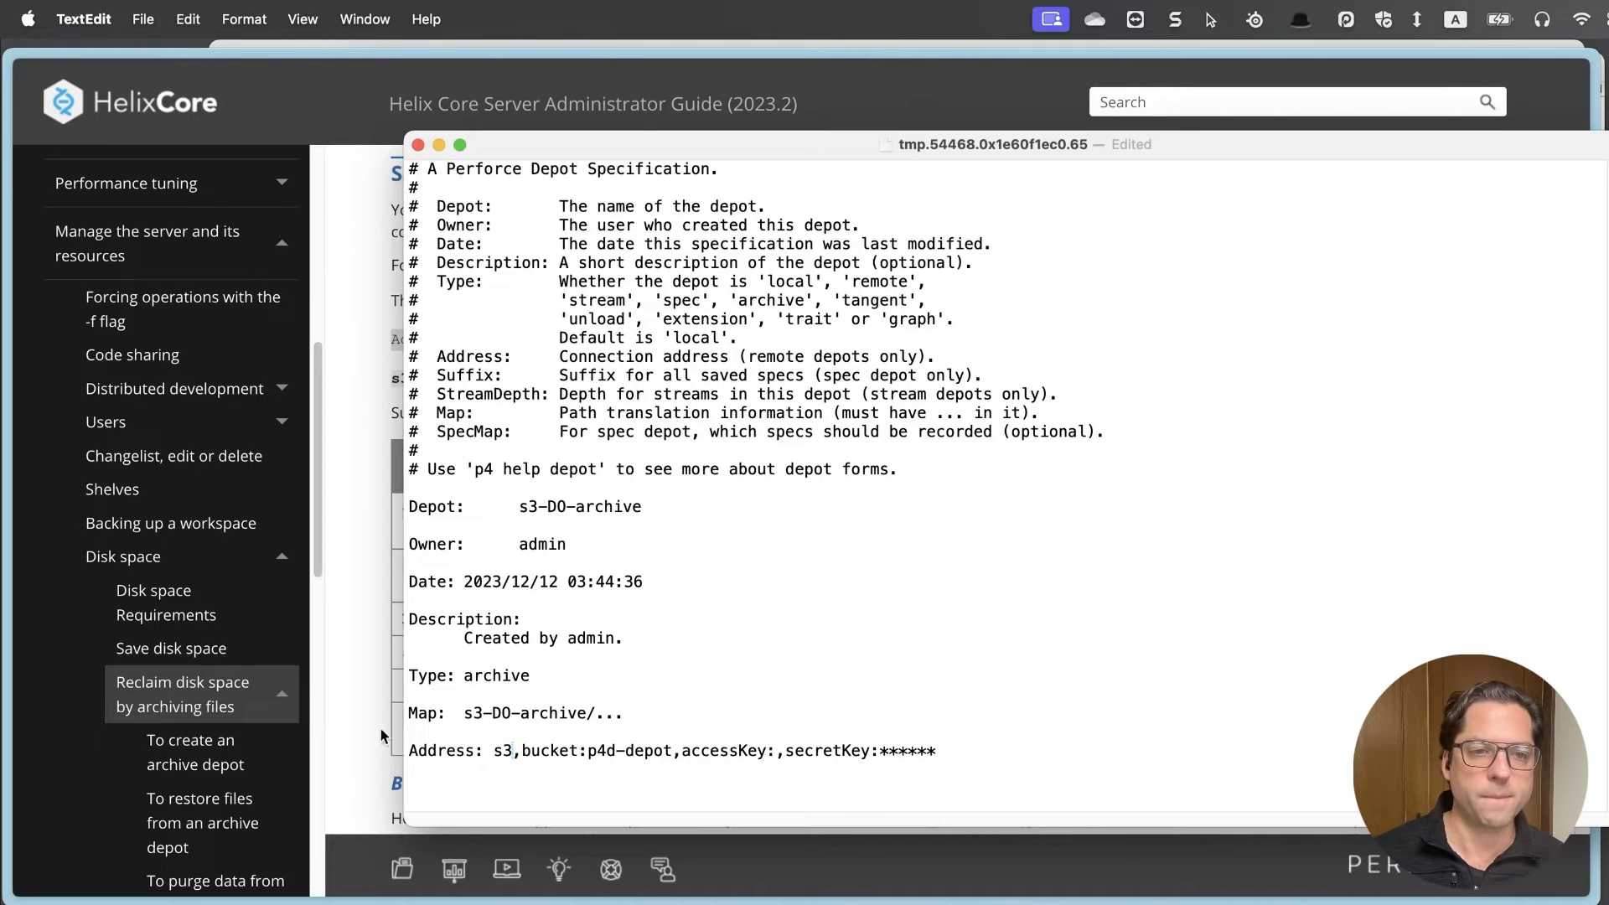
- Insert url: after s3, fix the spacing, and open the jase-s3-archive-demo bucket
click(358, 720)
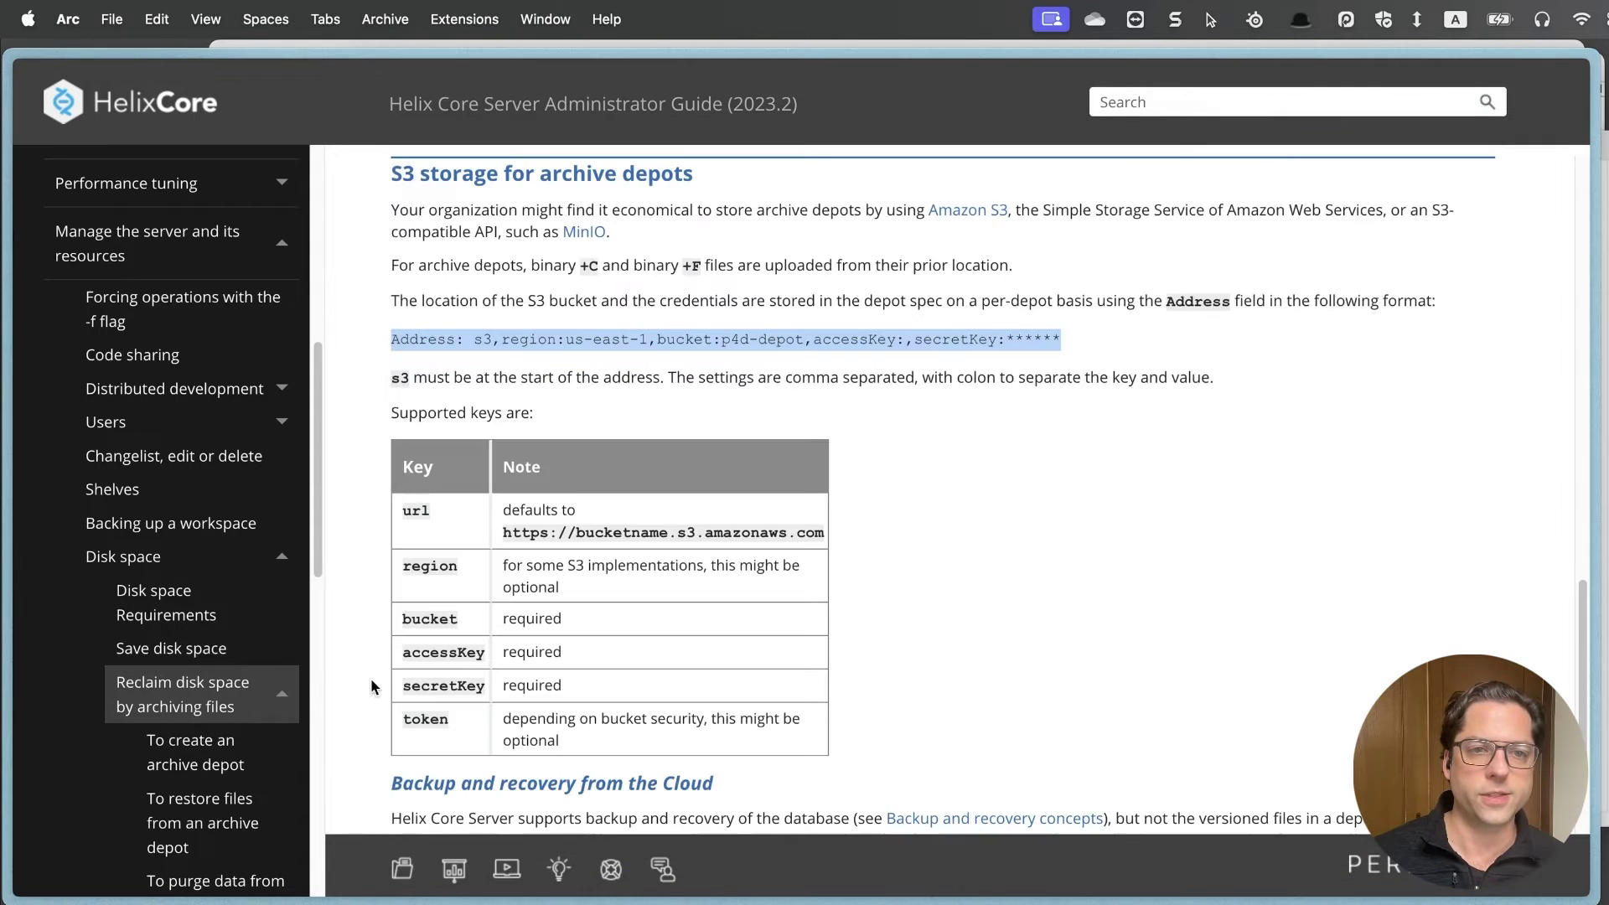
double_click(413, 516)
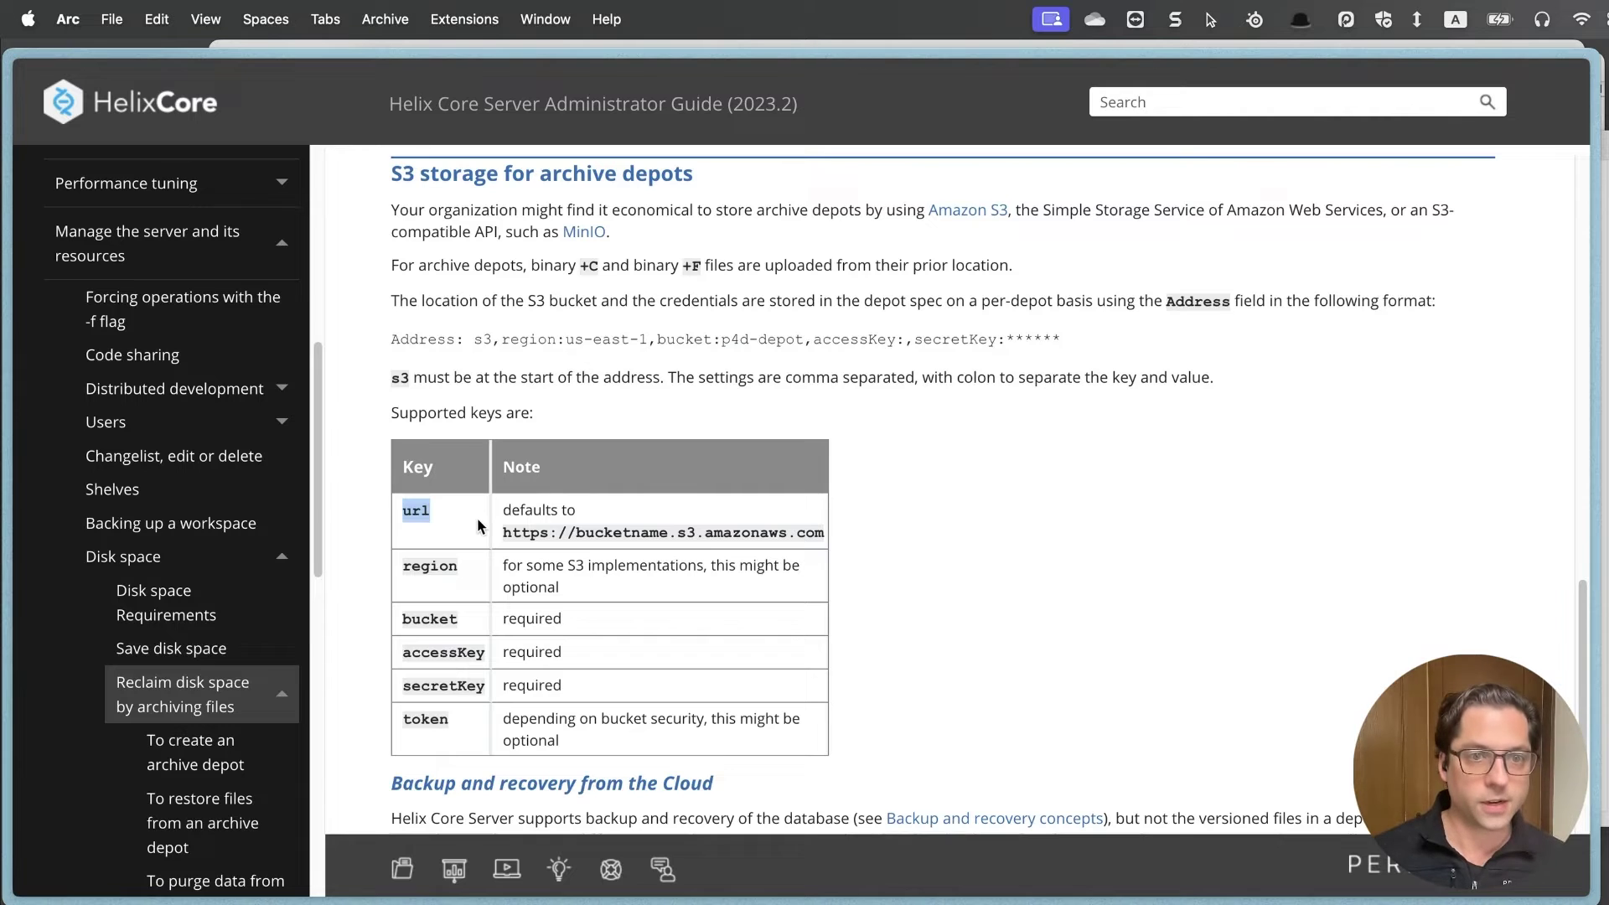
key(super+Tab)
text(,)
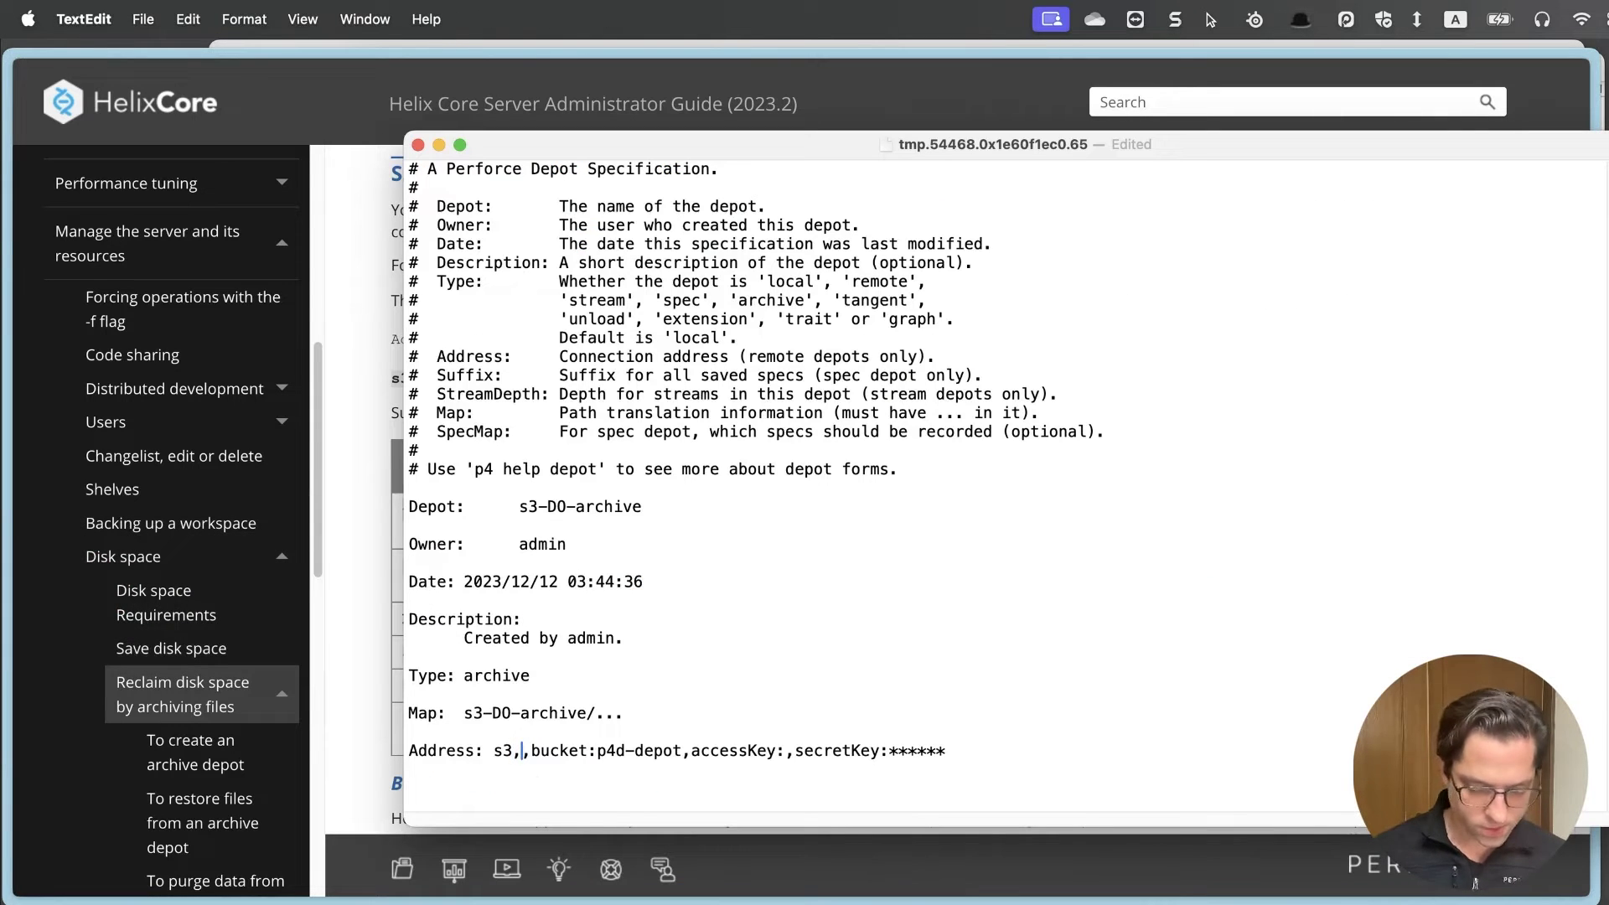
text( url)
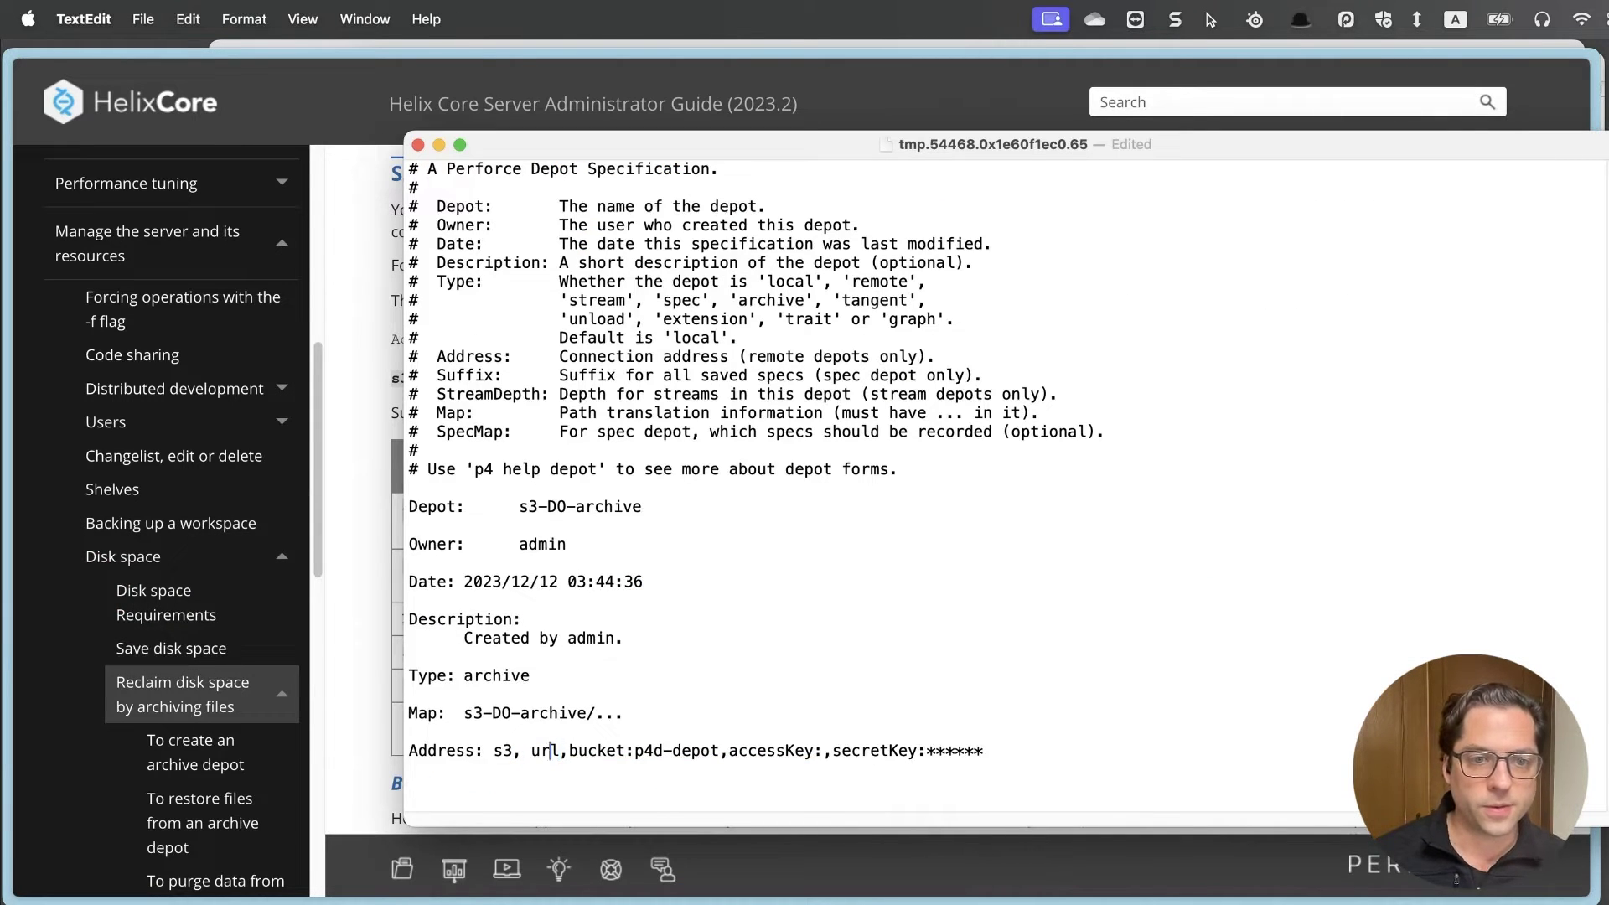
key(BackSpace)
key(Right)
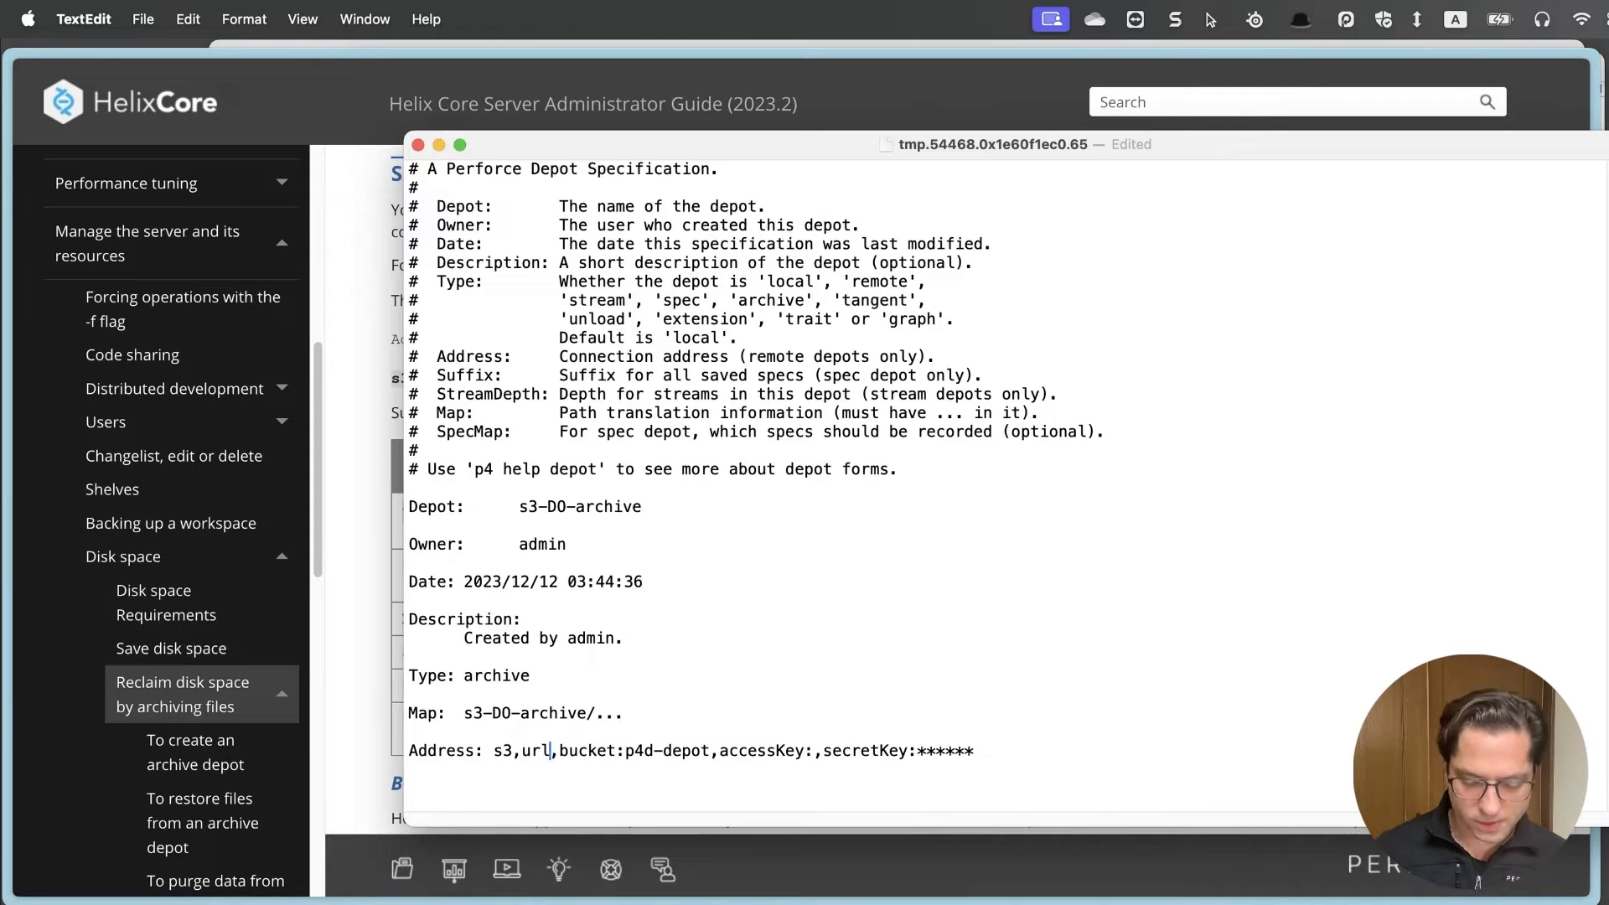
text(:)
key(super+Tab)
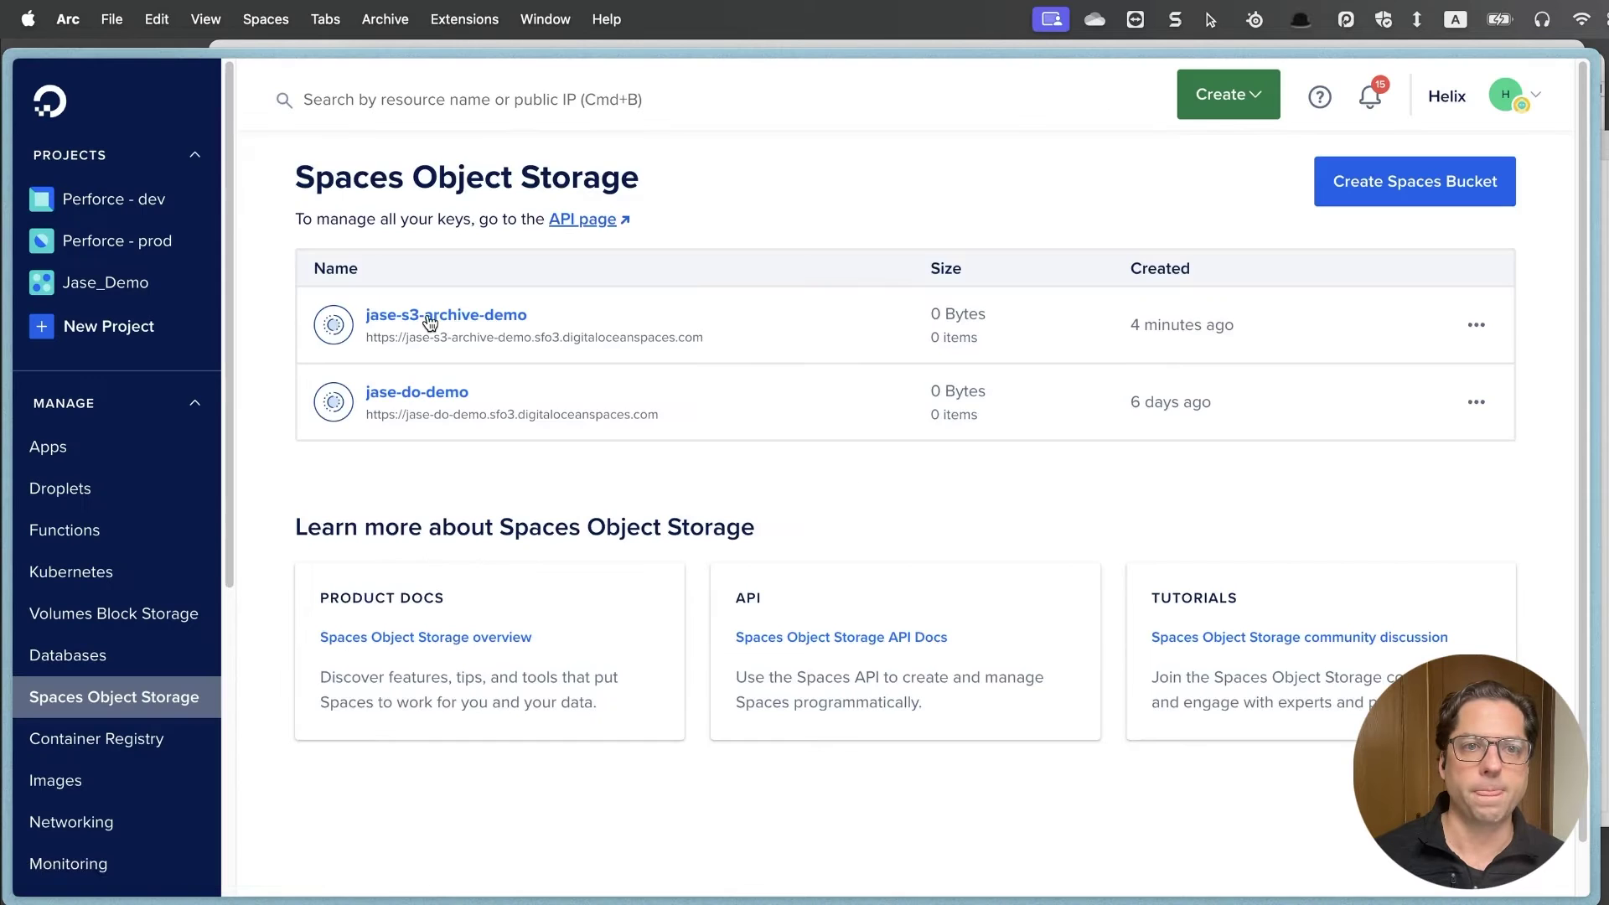
click(428, 317)
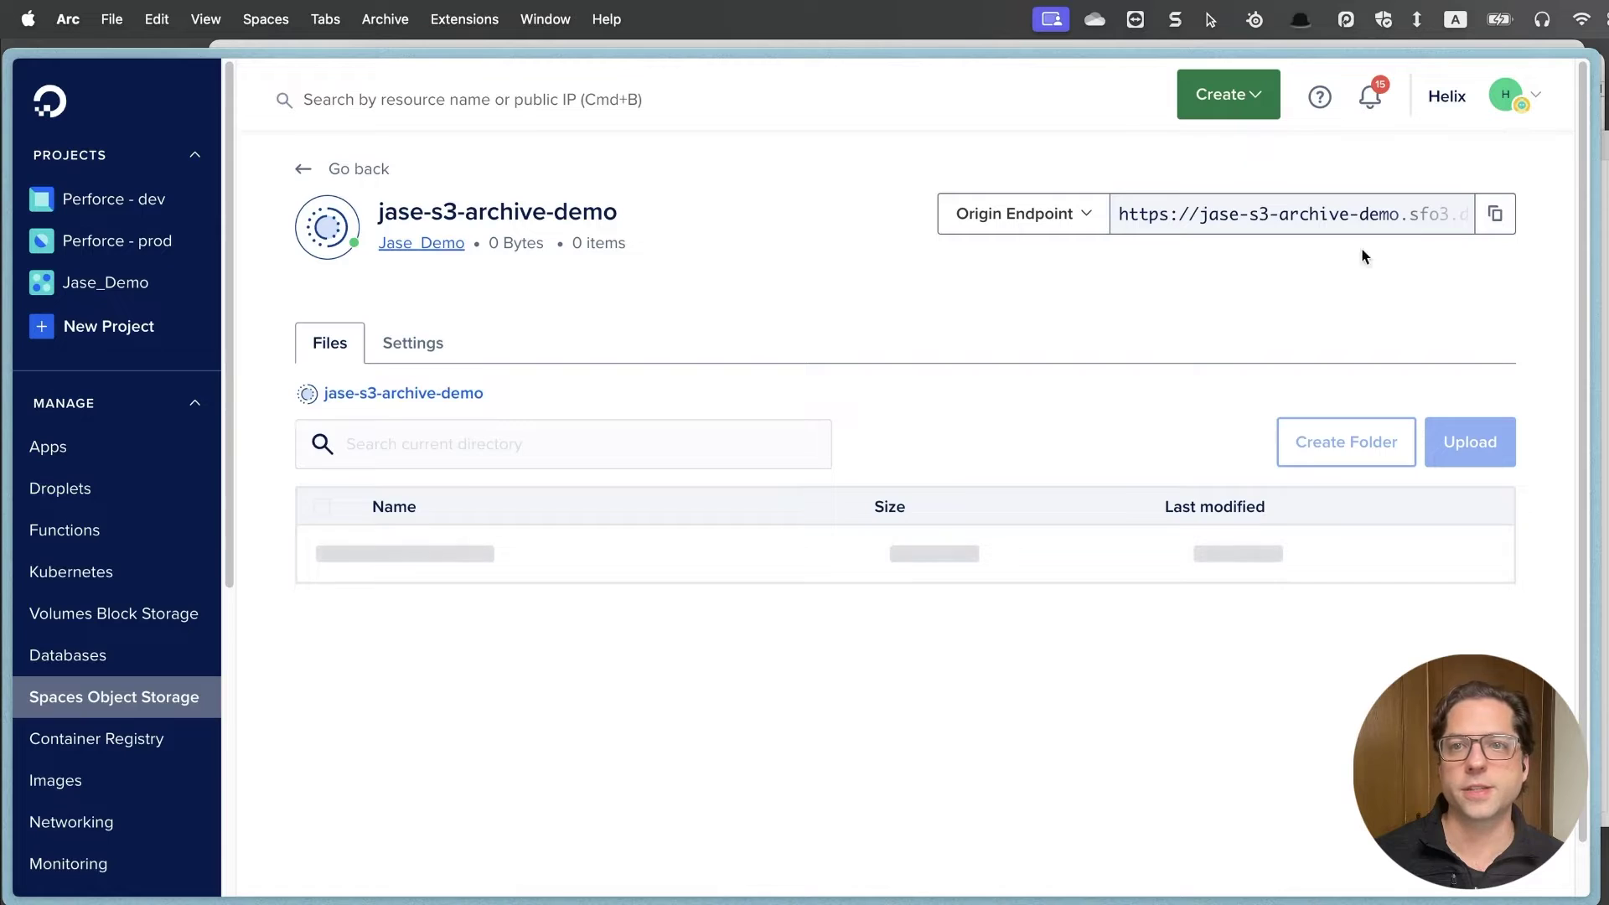
- Copy the jase-s3-archive-demo origin endpoint URL and return to the TextEdit depot spec
click(1498, 216)
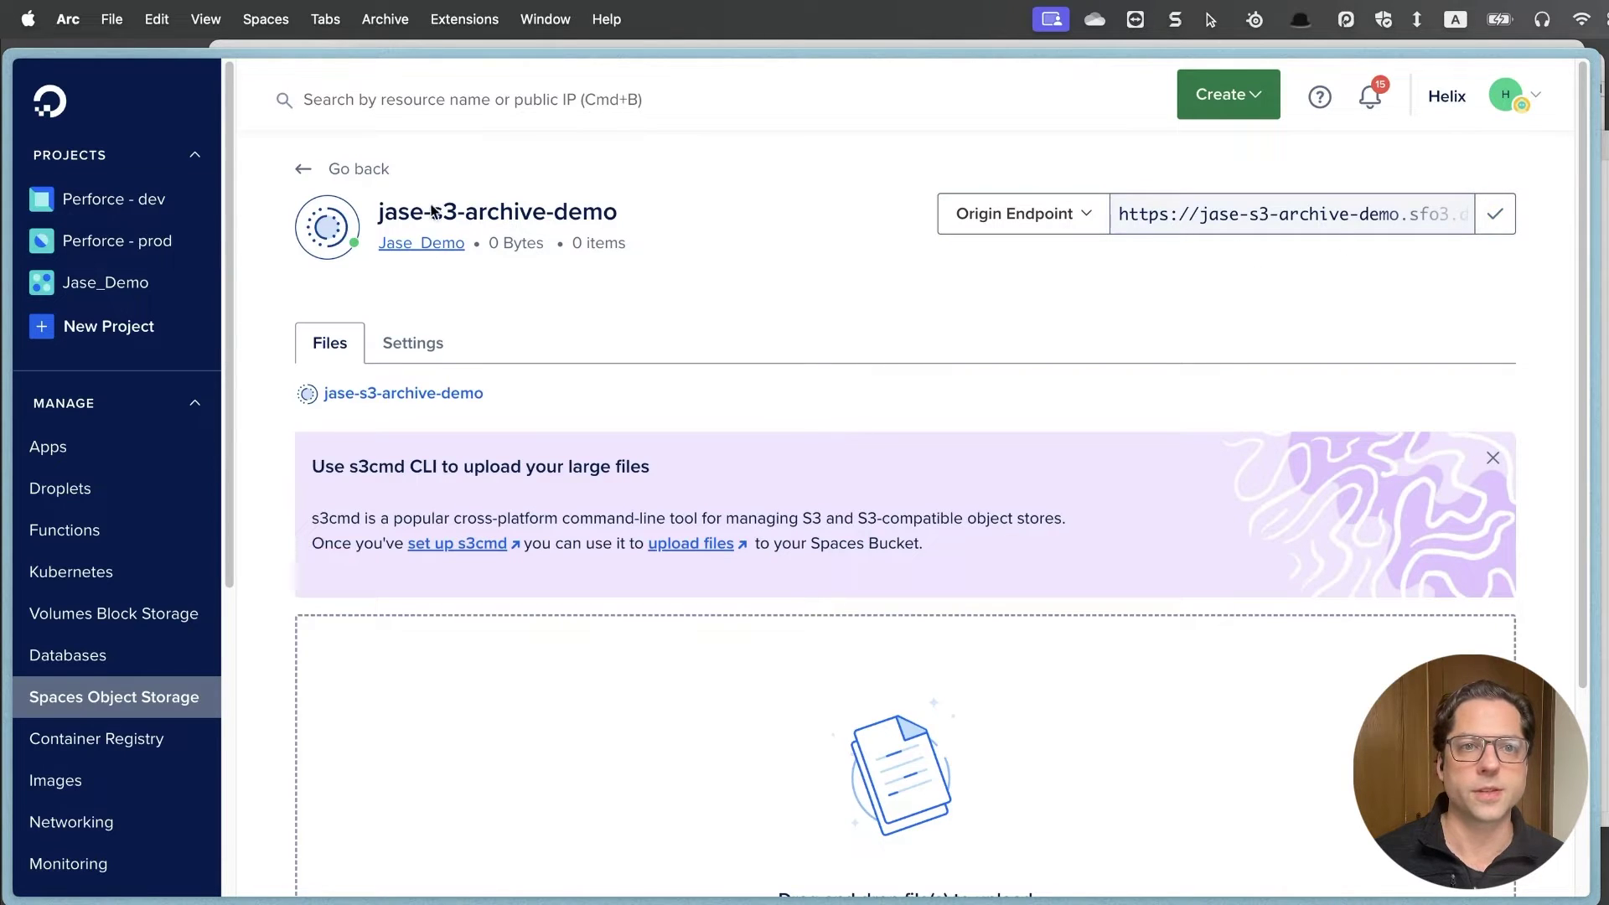
click(1496, 215)
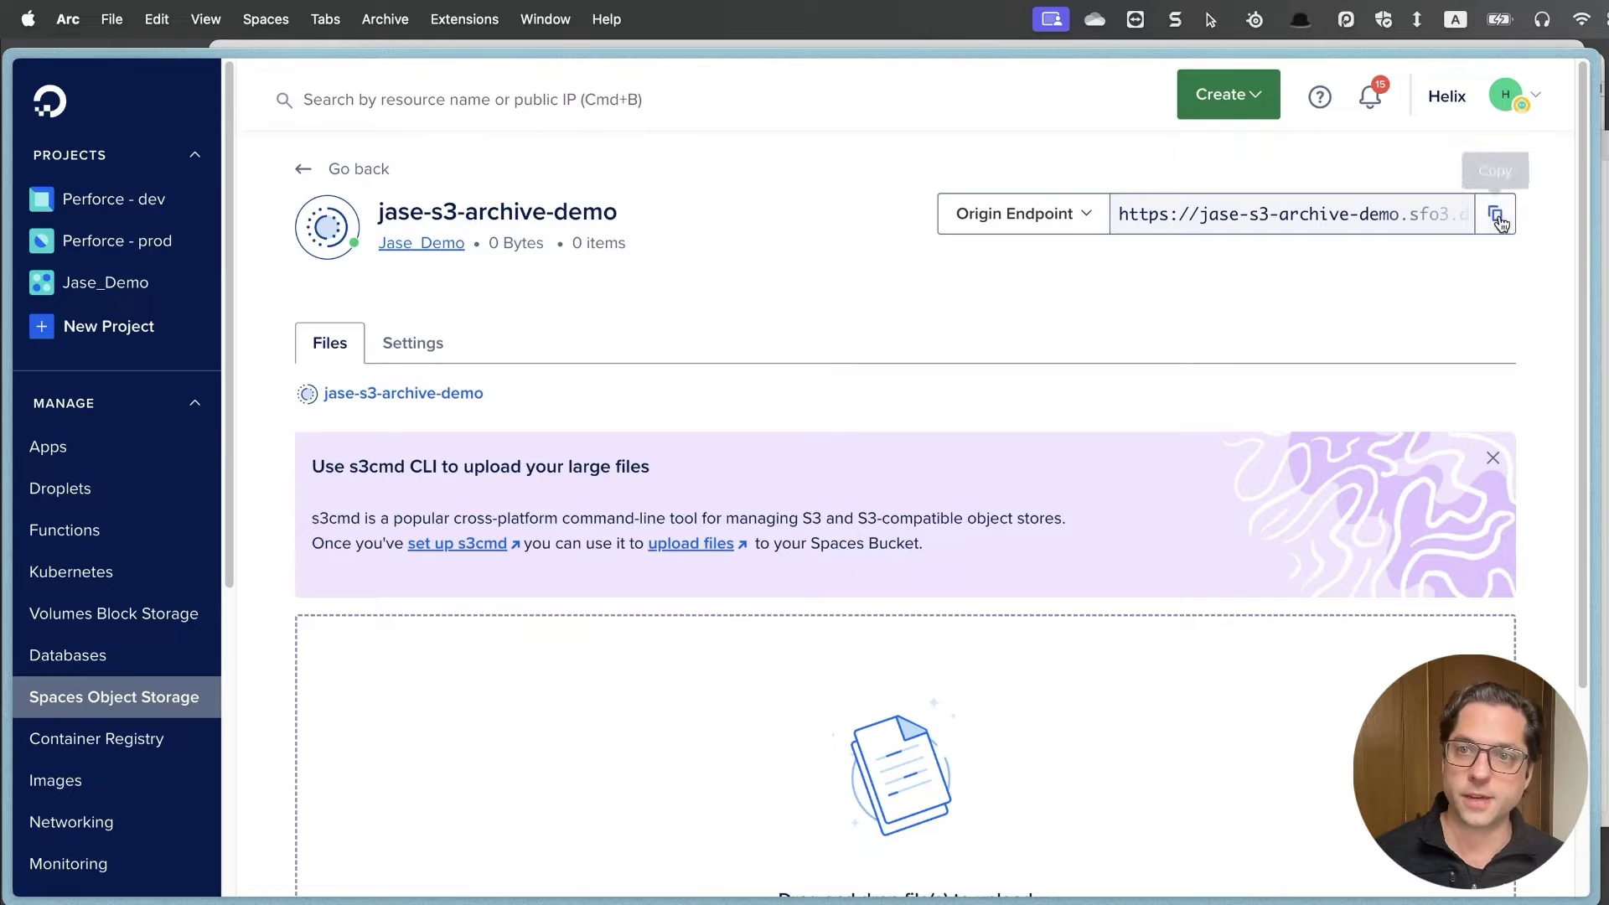
key(super+Tab)
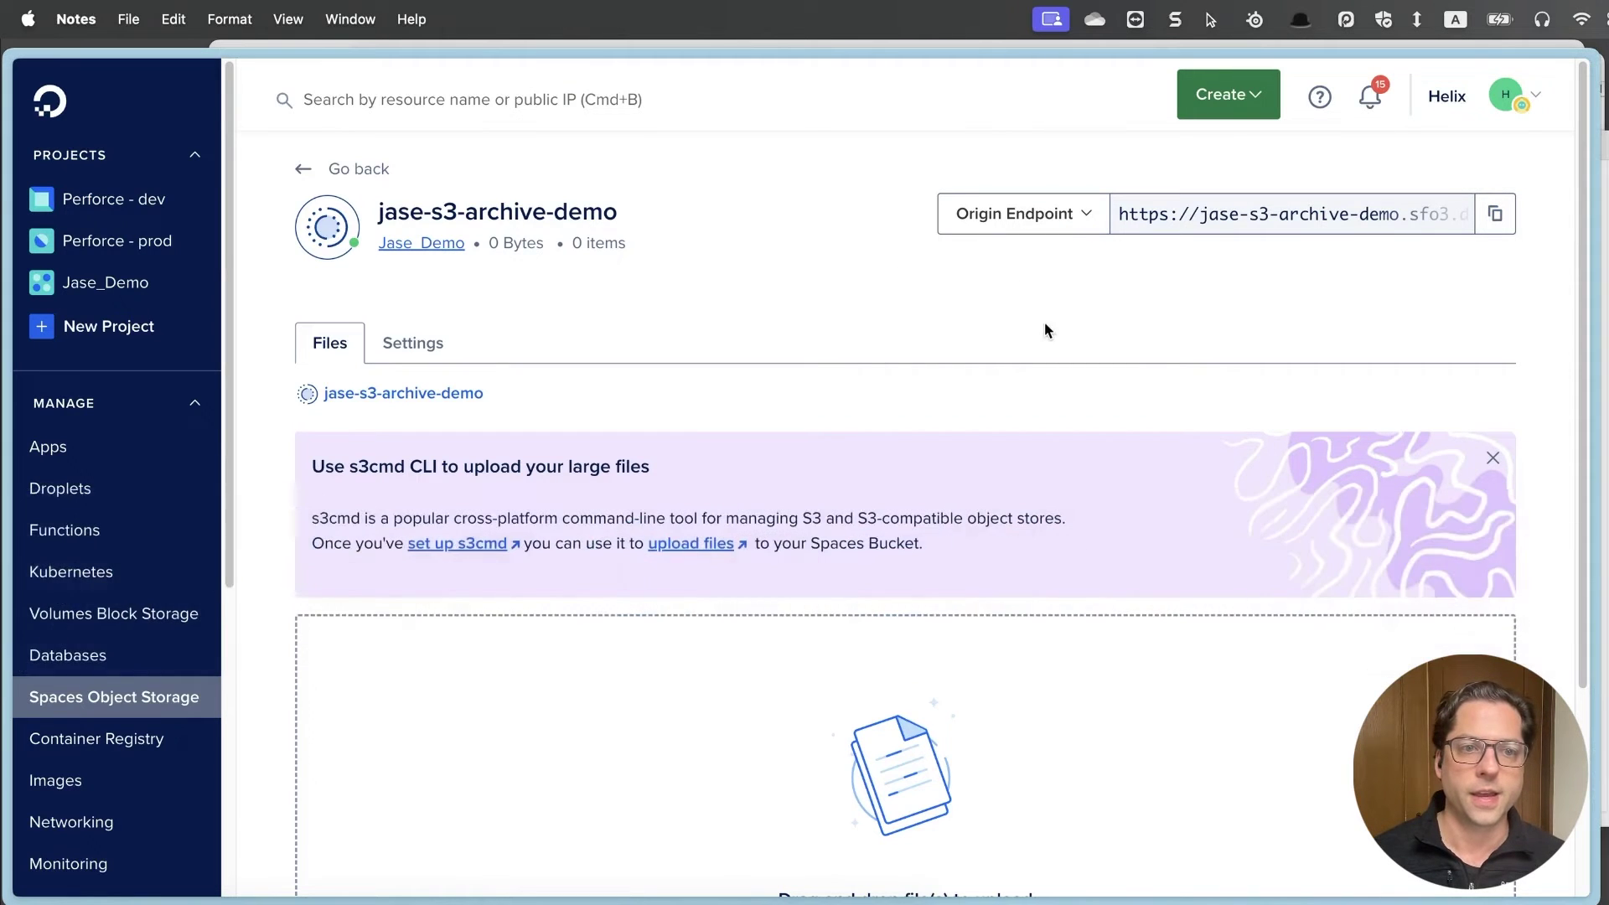
key(super+Tab)
key(super+Tab)
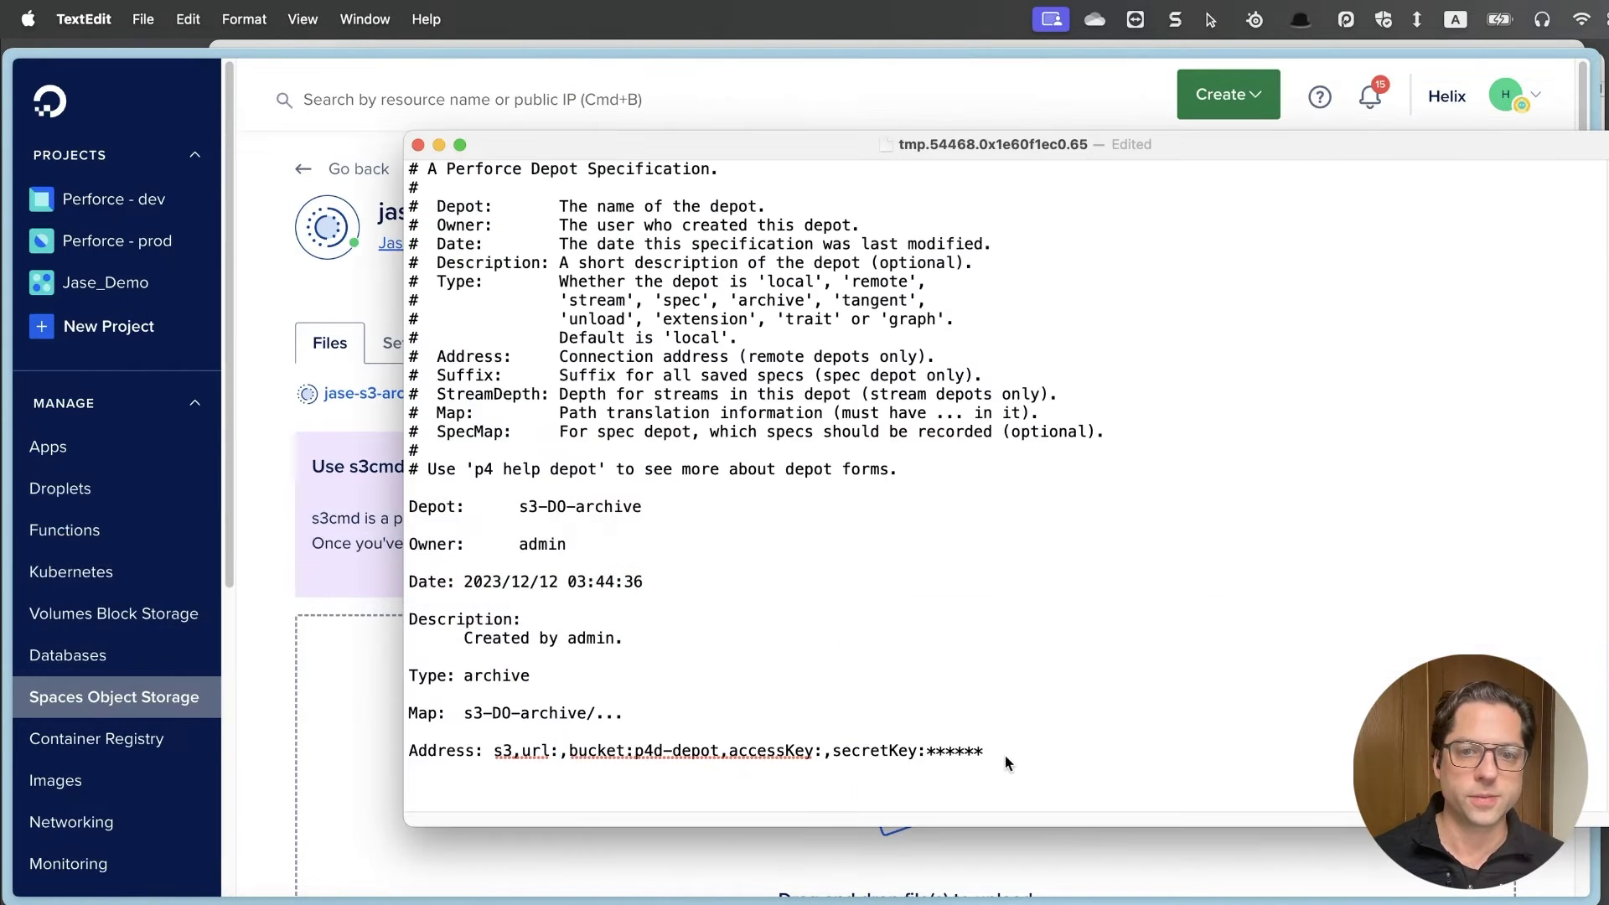
- Set the Address url to the jase-s3-archive-demo endpoint and replace bucket p4d-depot with jase-s3-archive-demo
click(555, 755)
key(super+v)
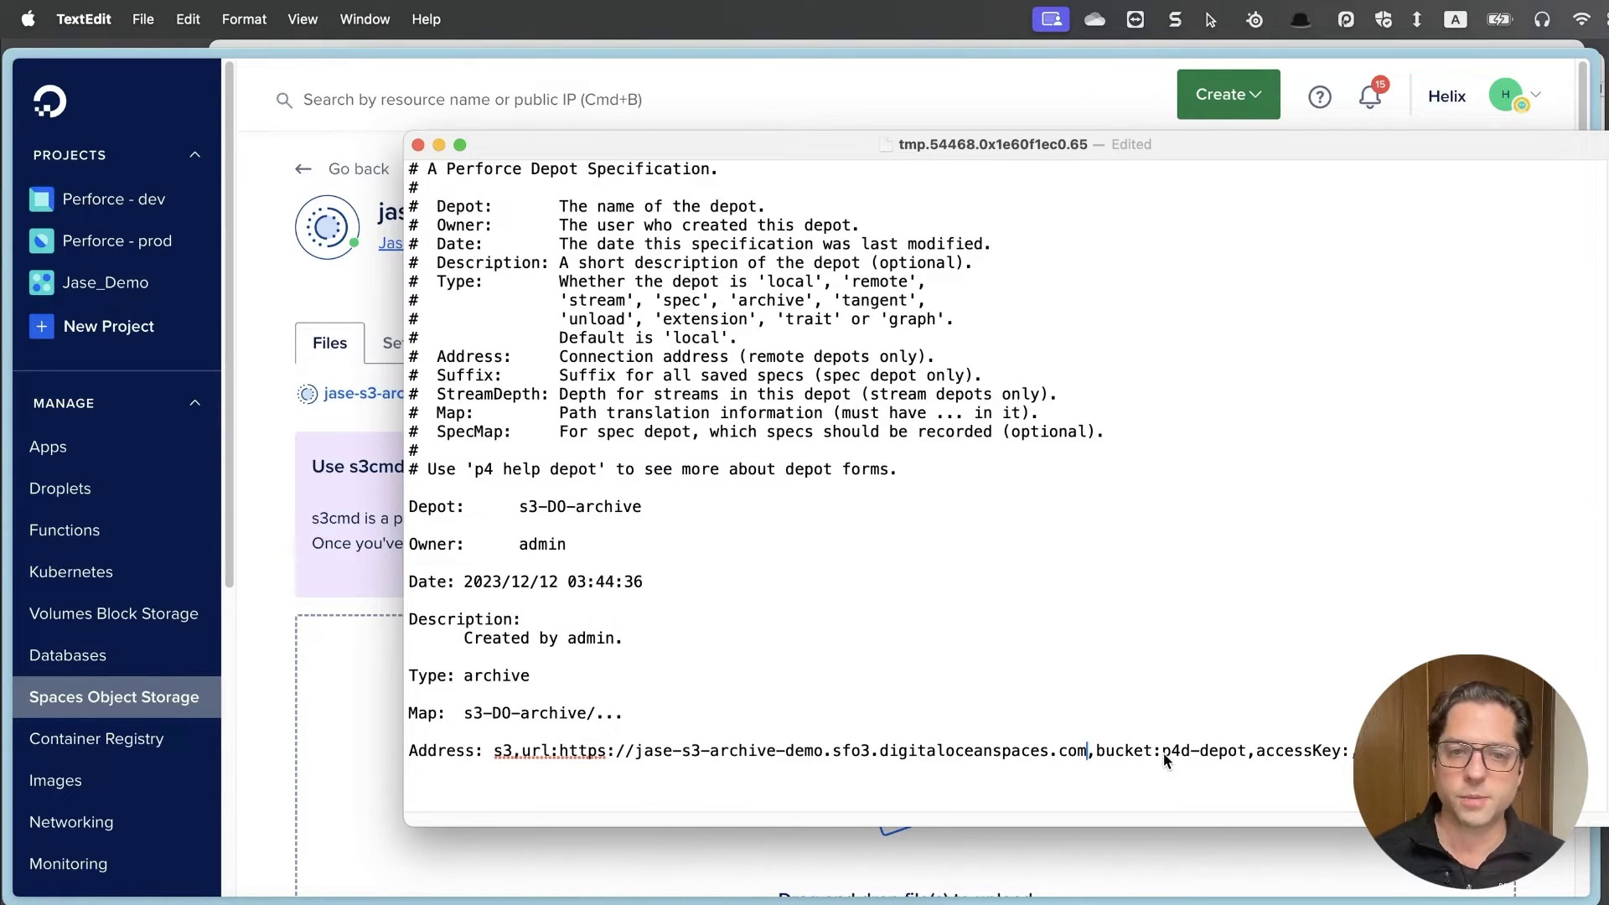
click(634, 751)
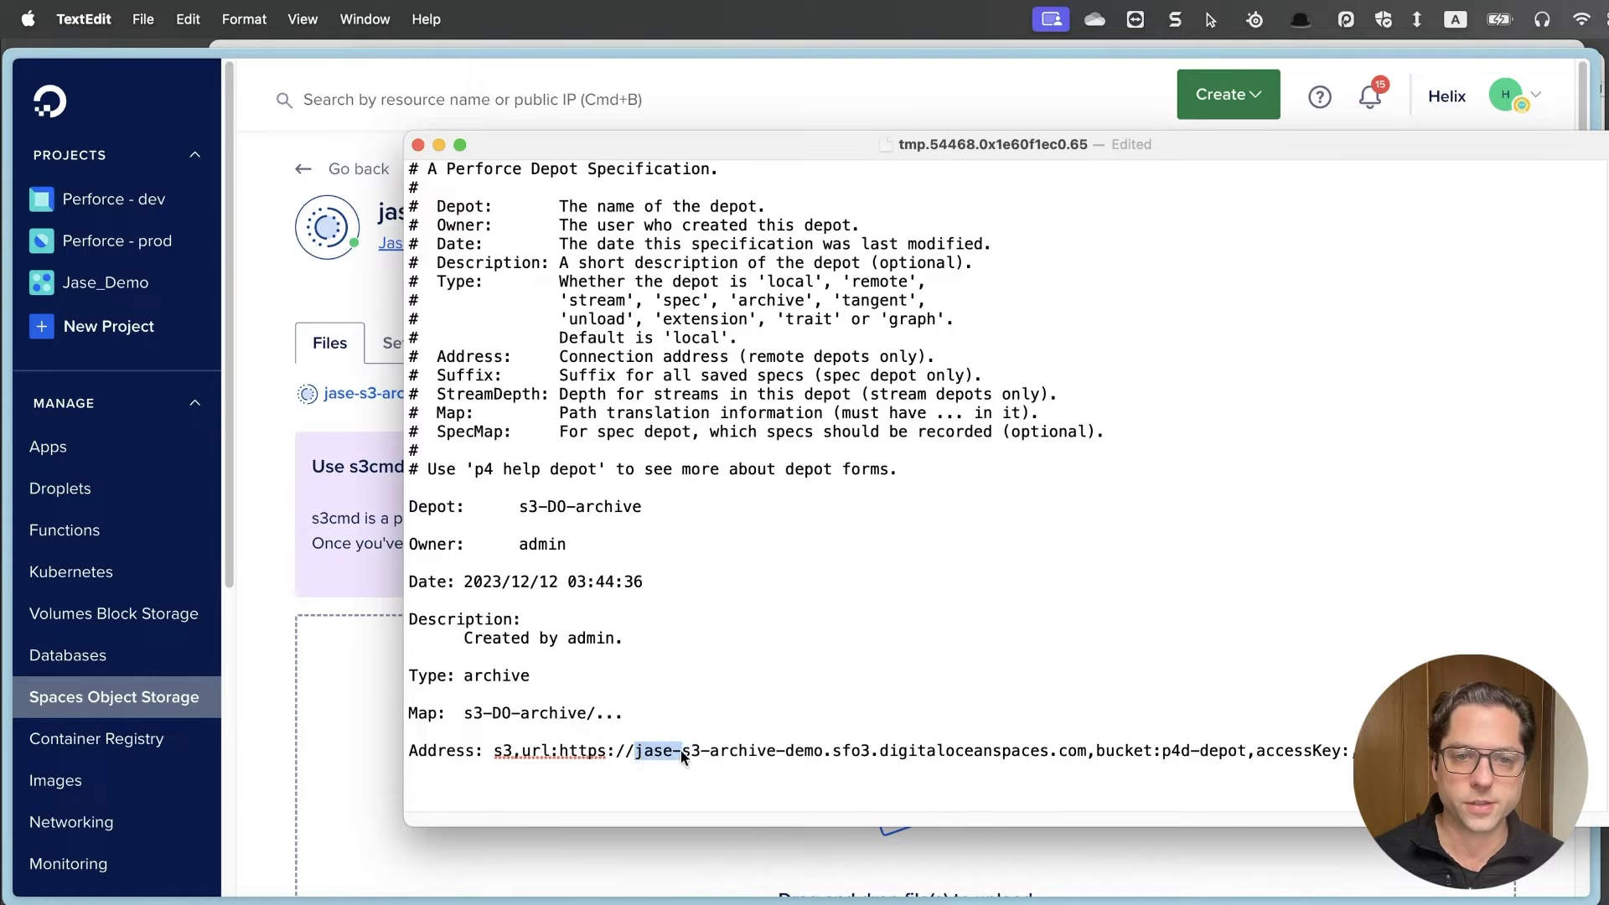
drag(798, 759, 817, 760)
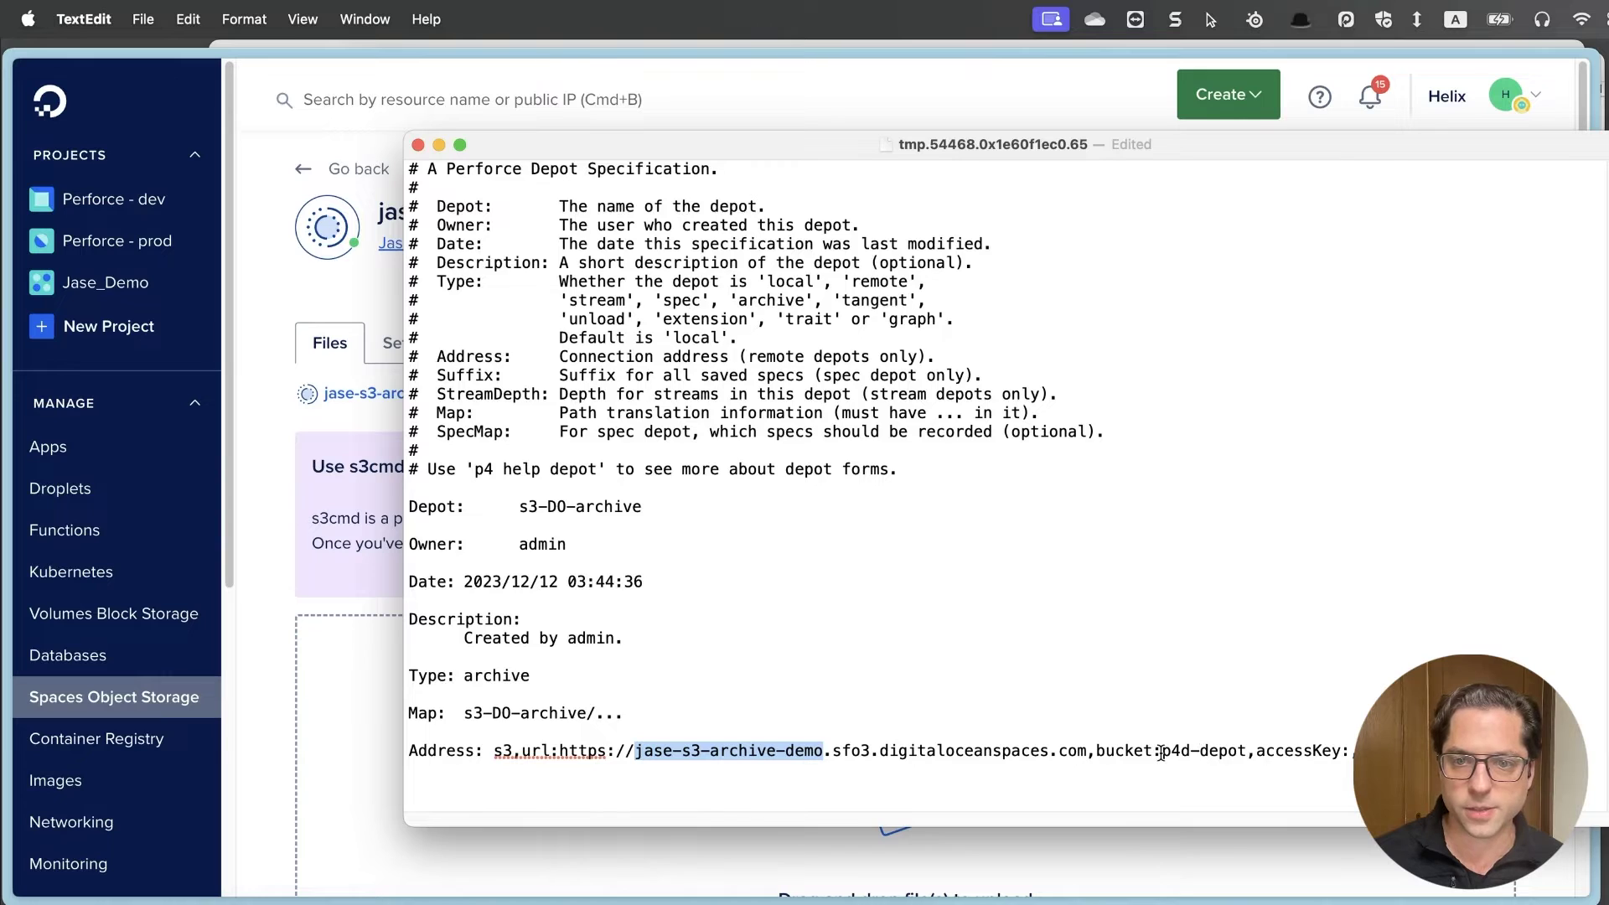
drag(1160, 751, 1252, 750)
key(super+v)
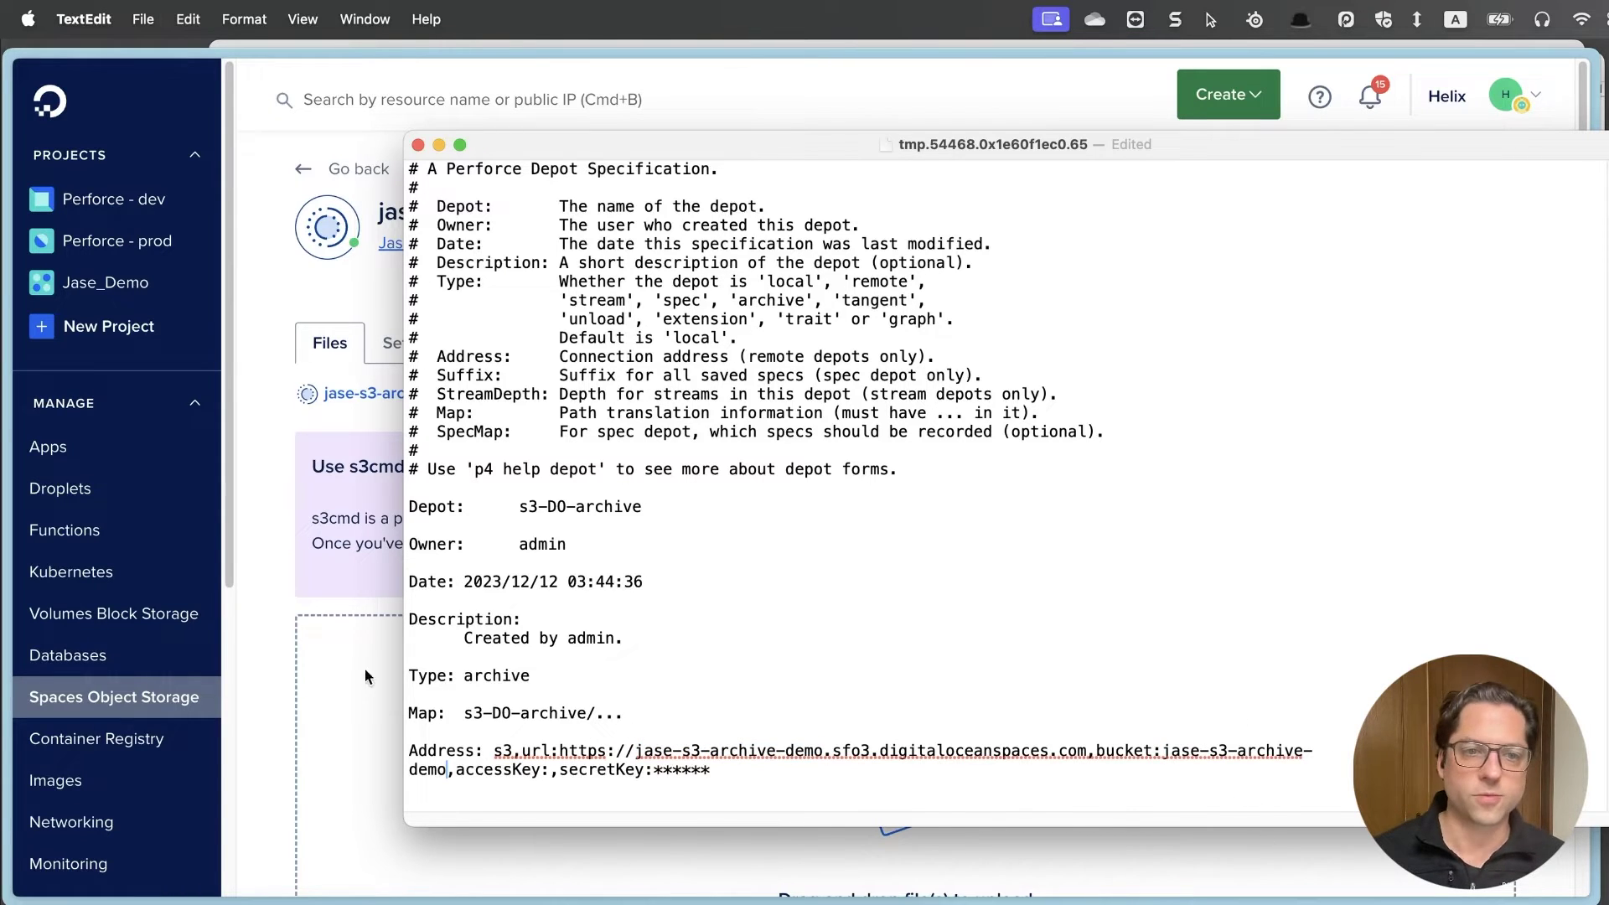
drag(406, 626, 50, 626)
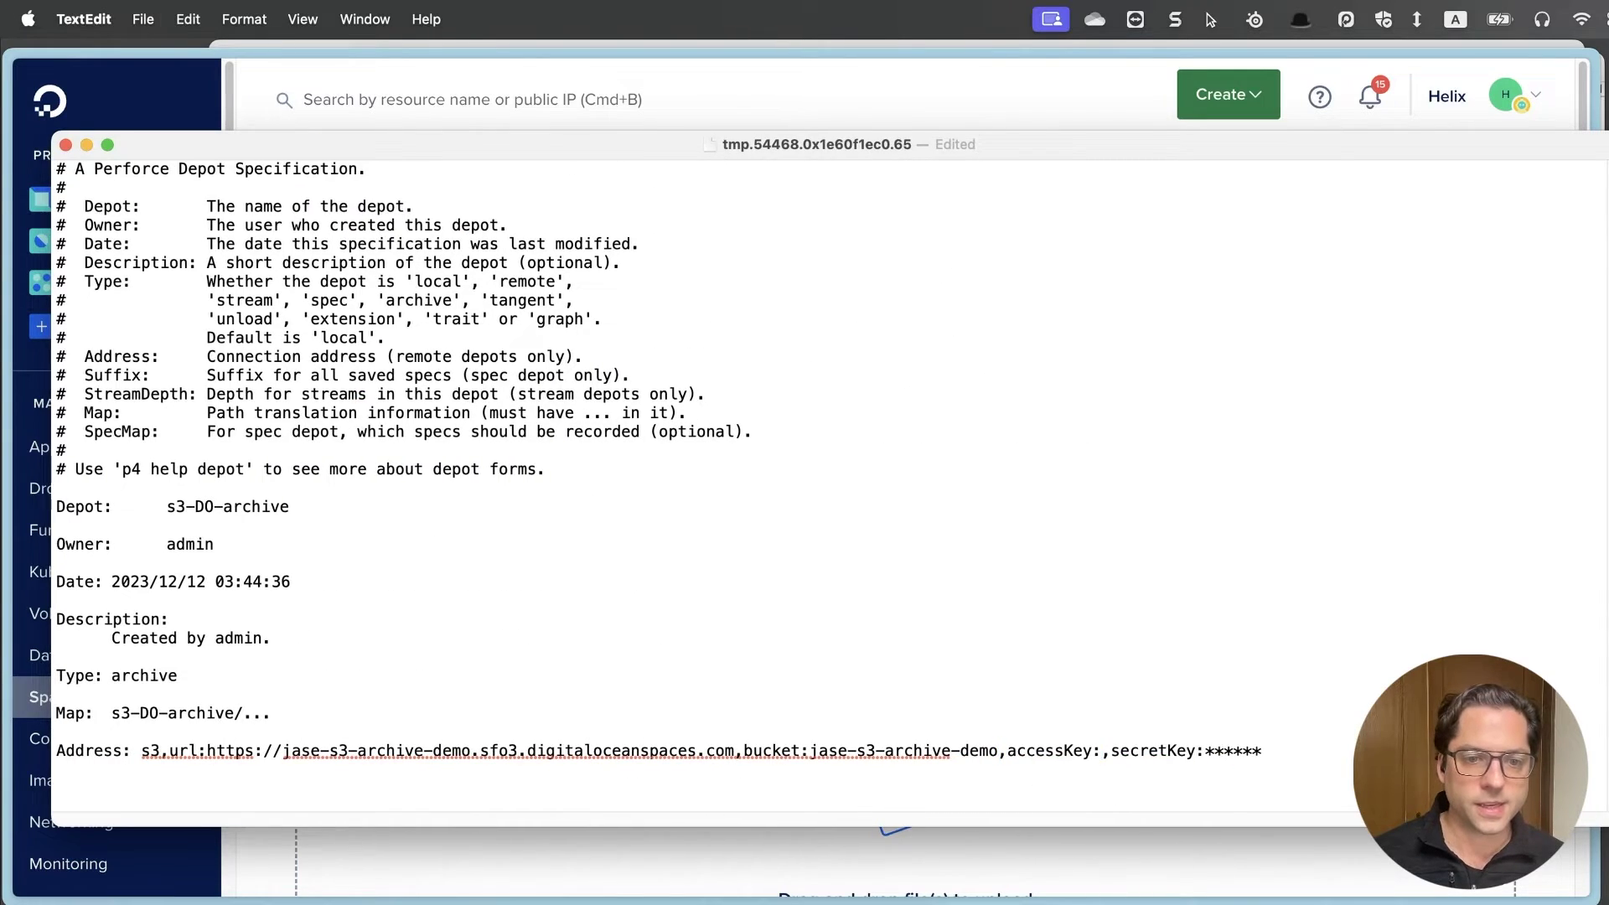
key(super+Tab)
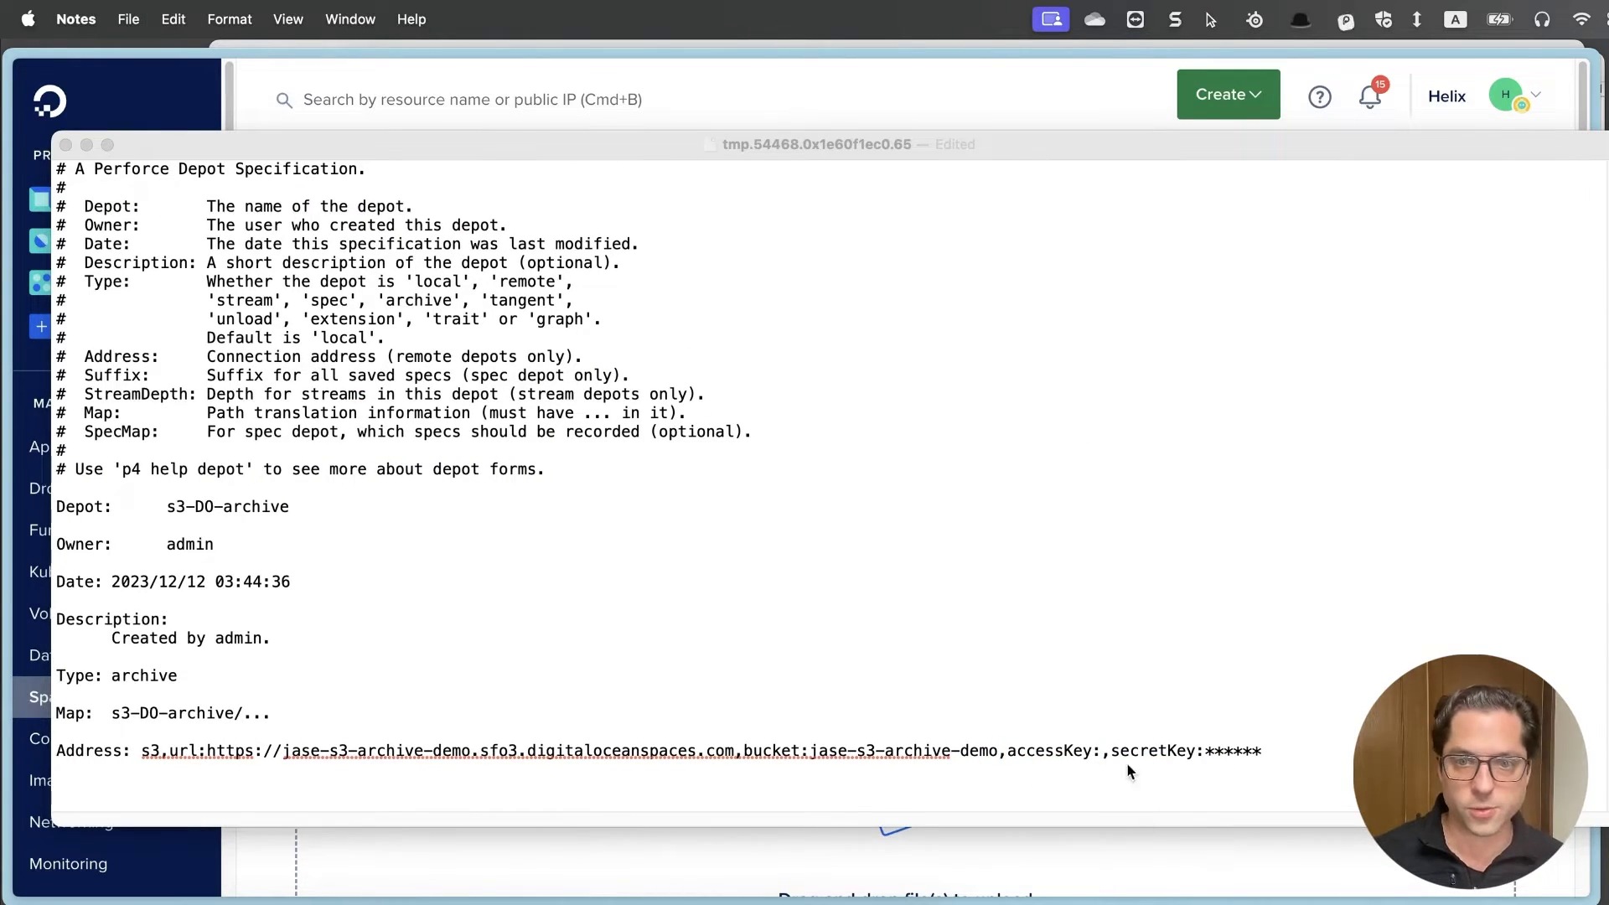
- Paste the access key and secret key values after accessKey: and secretKey: in the Address line
click(1103, 752)
key(super+v)
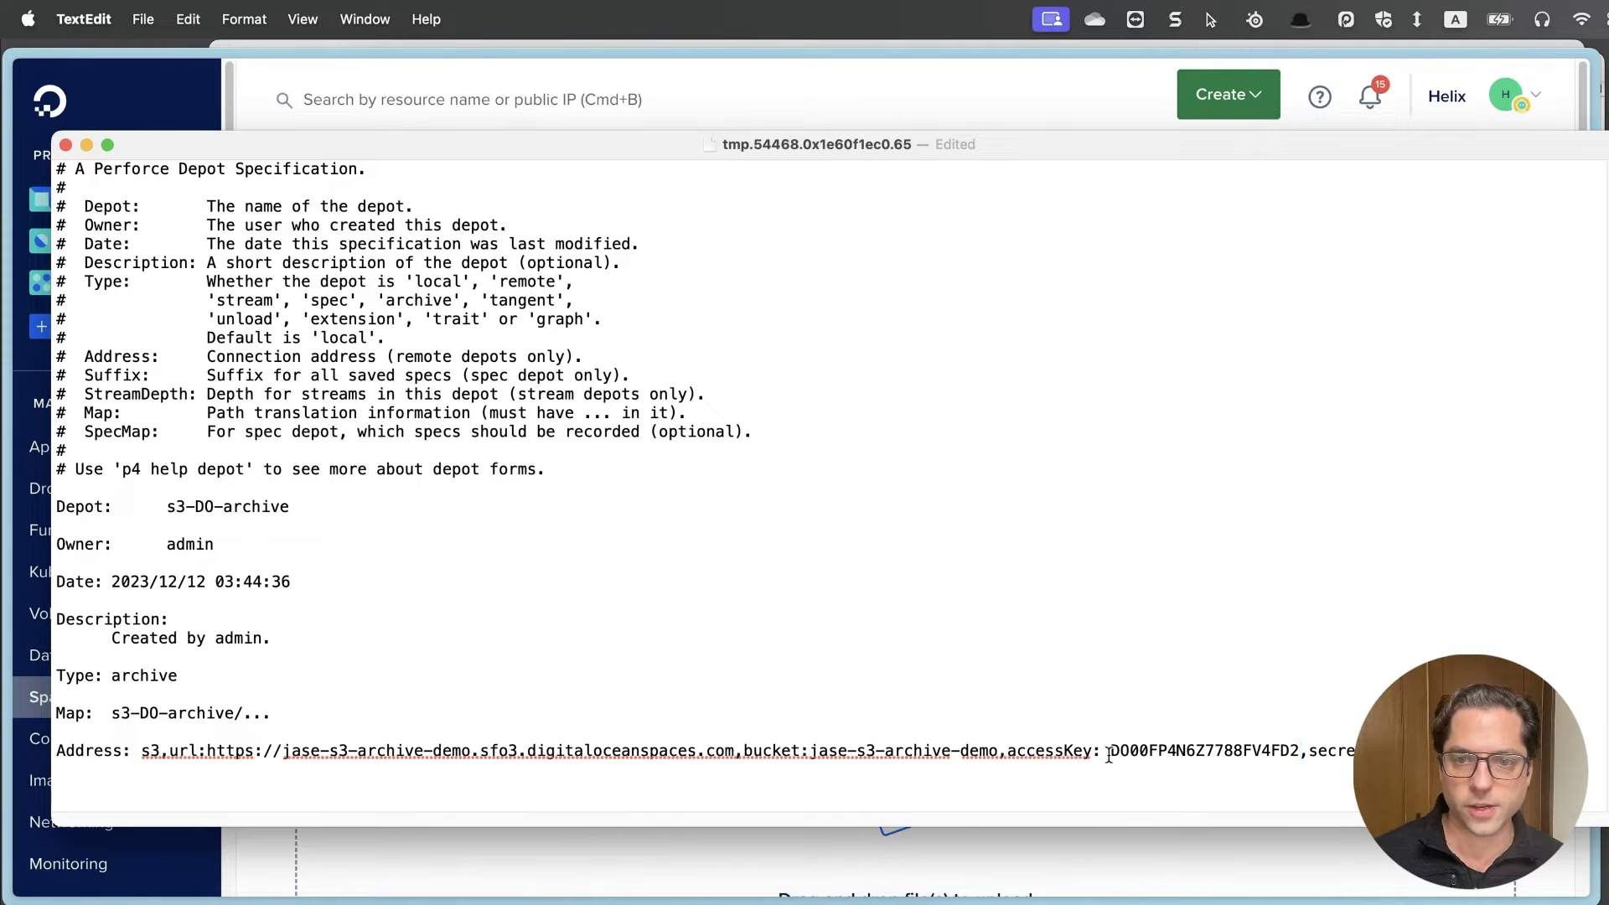
key(BackSpace)
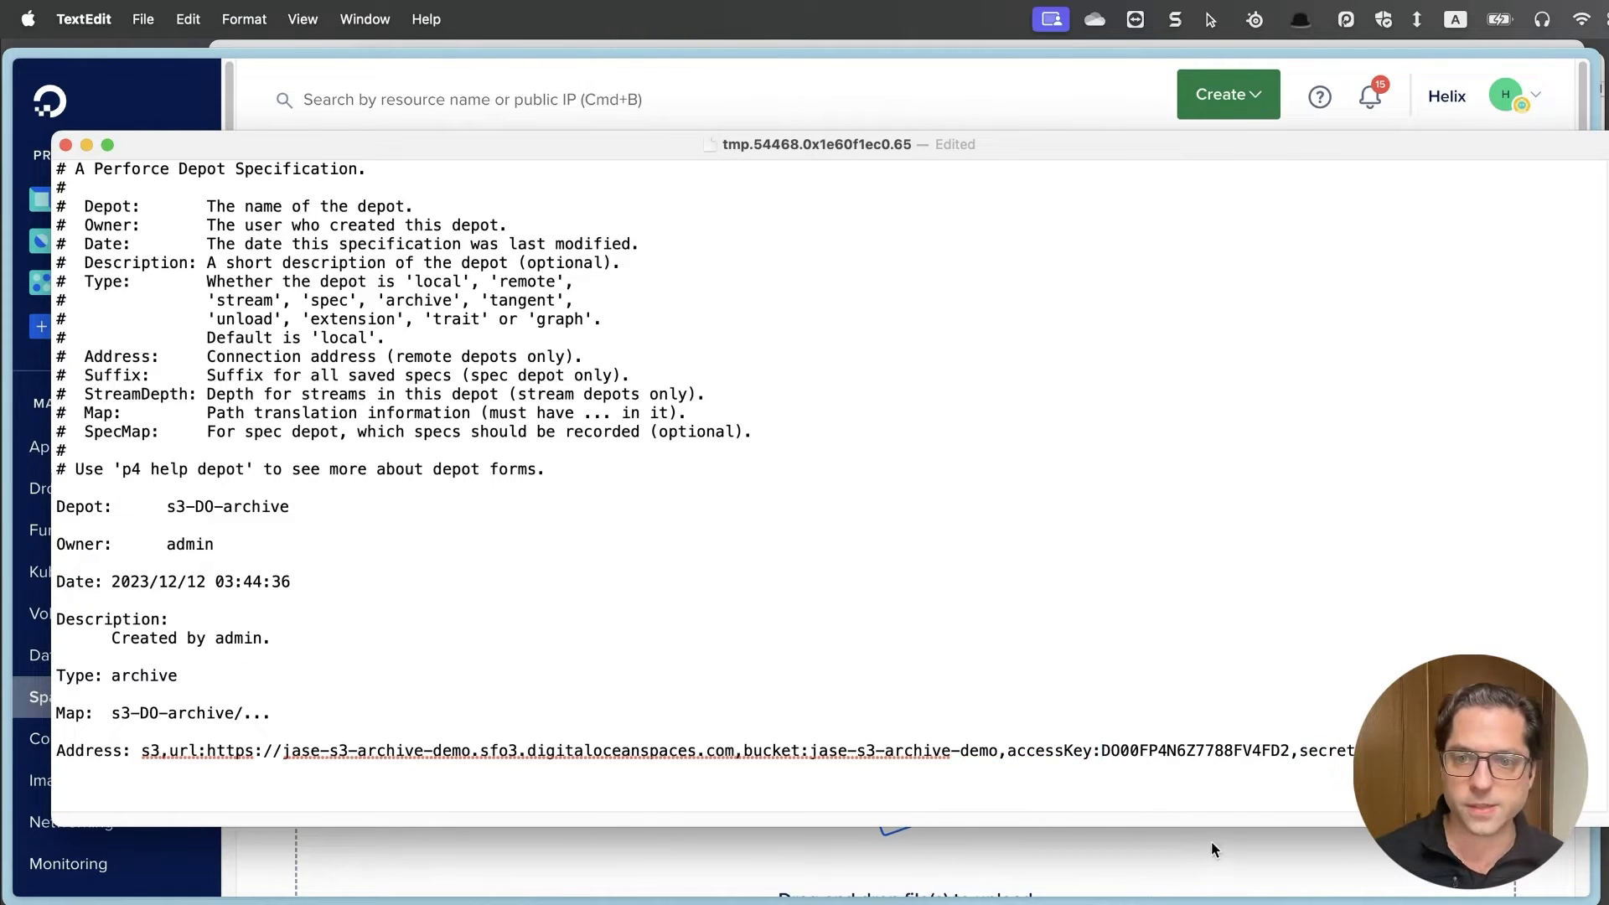
key(super+Tab)
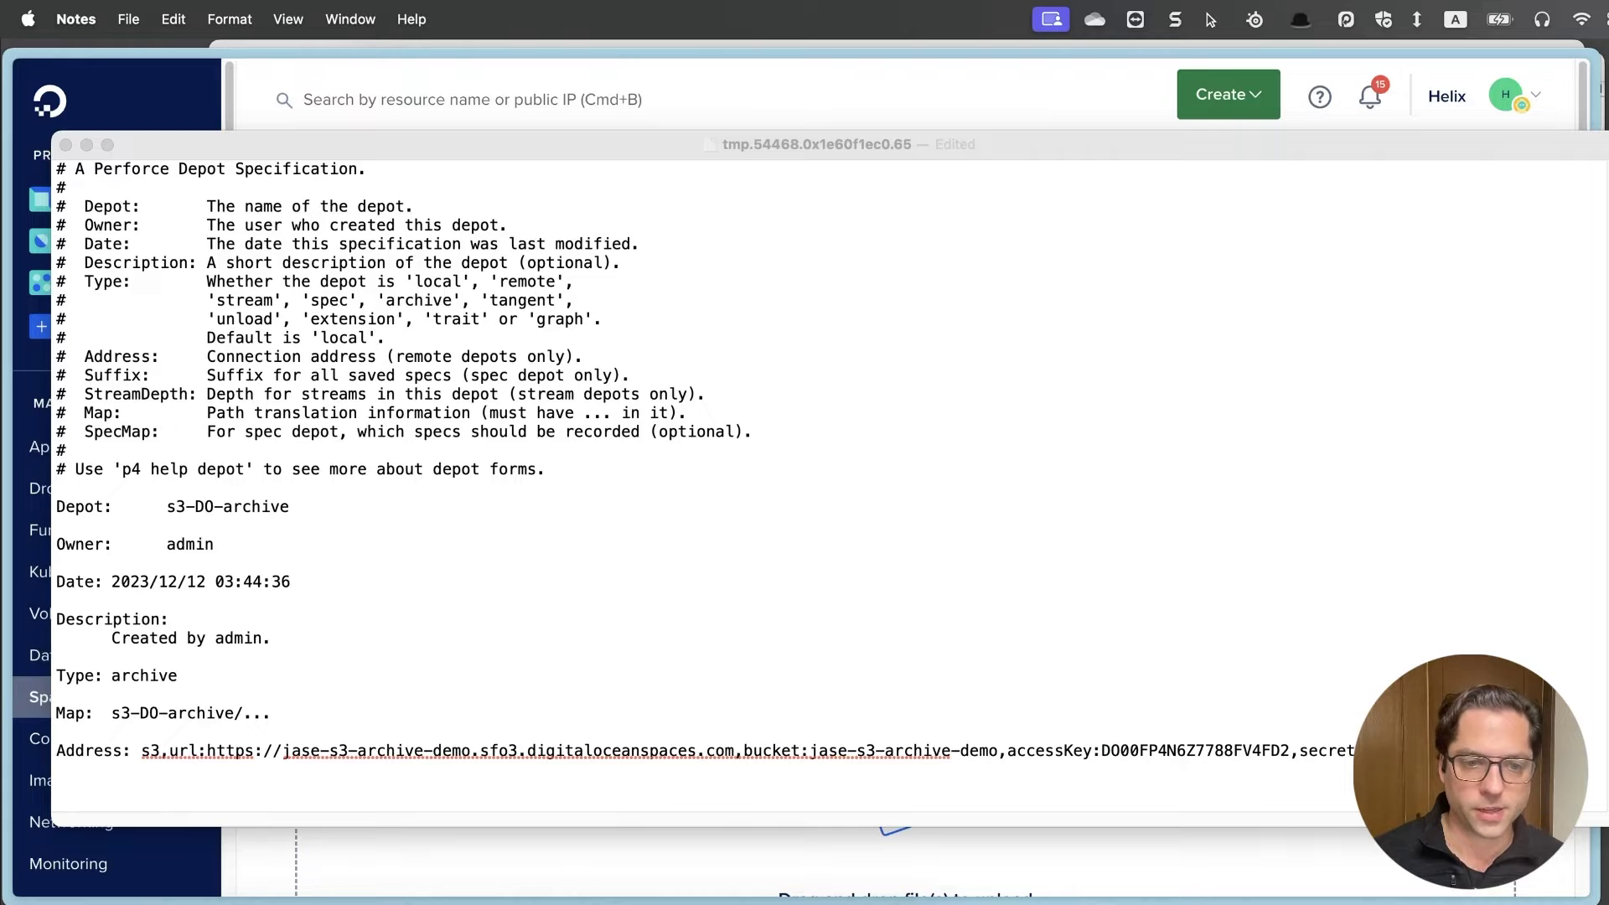
key(super+Tab)
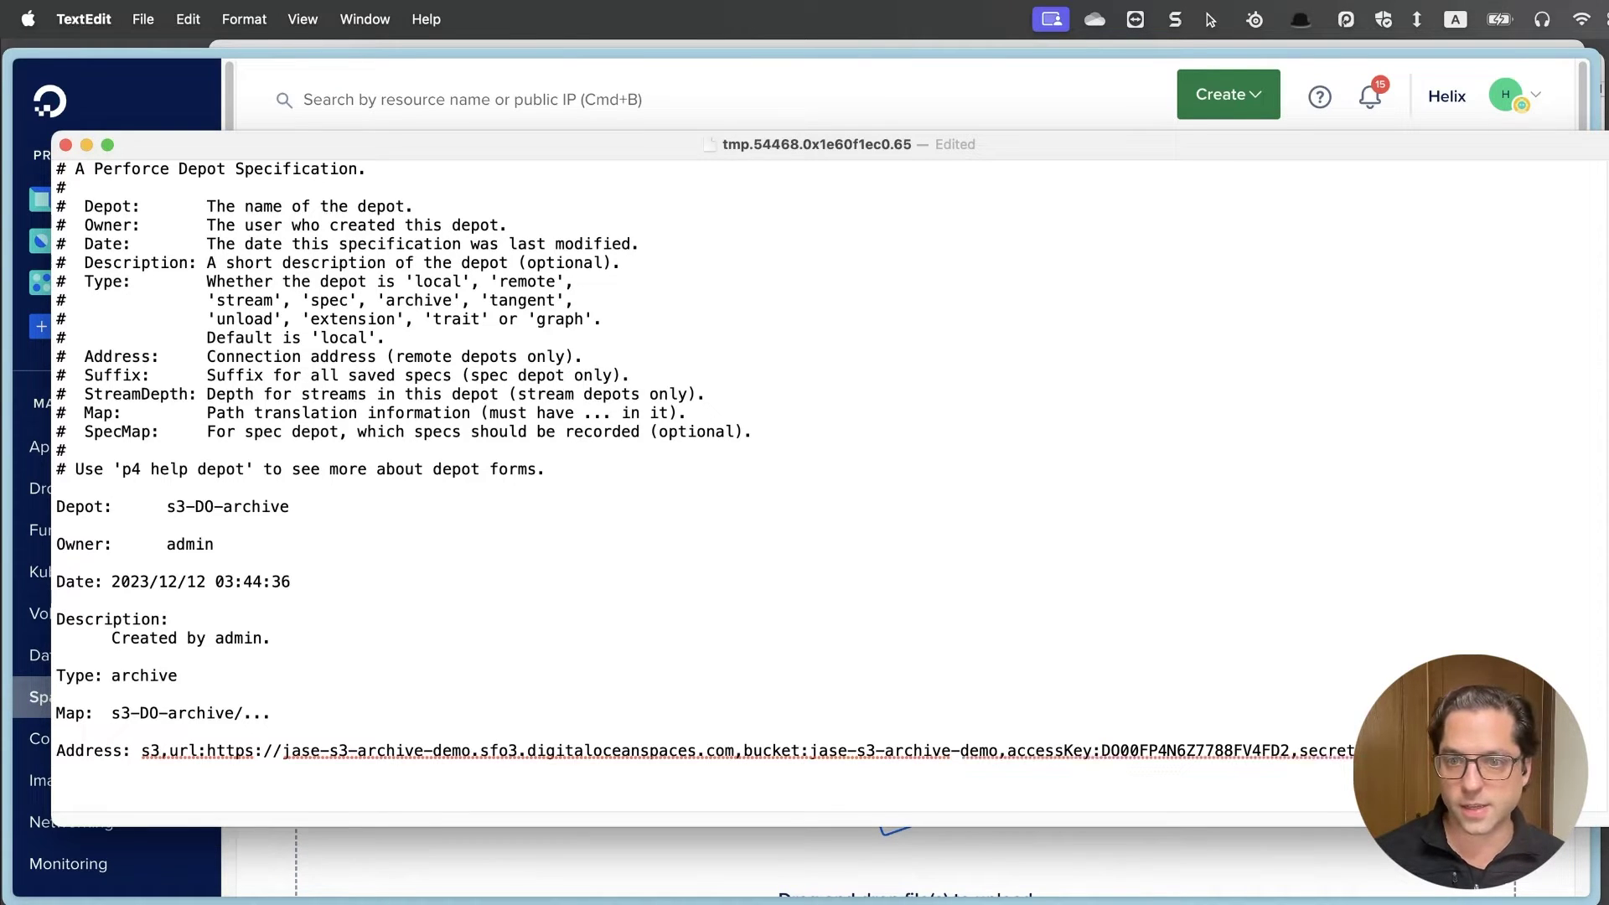
key(super+v)
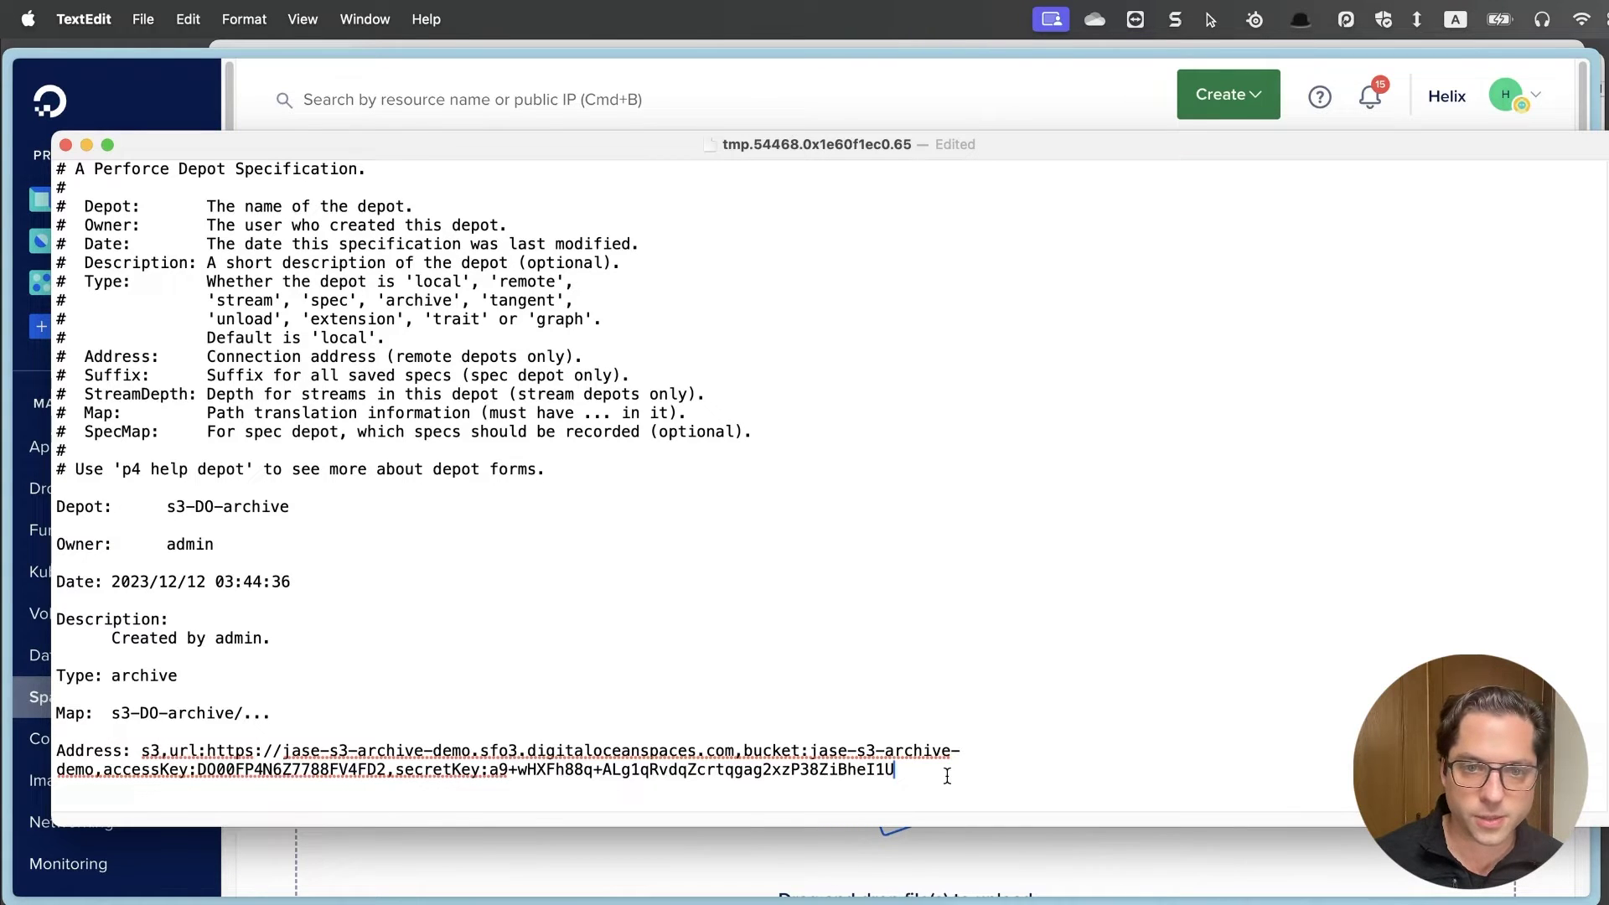
- Save and close the s3-DO-archive depot spec and return to Terminal
key(super+s)
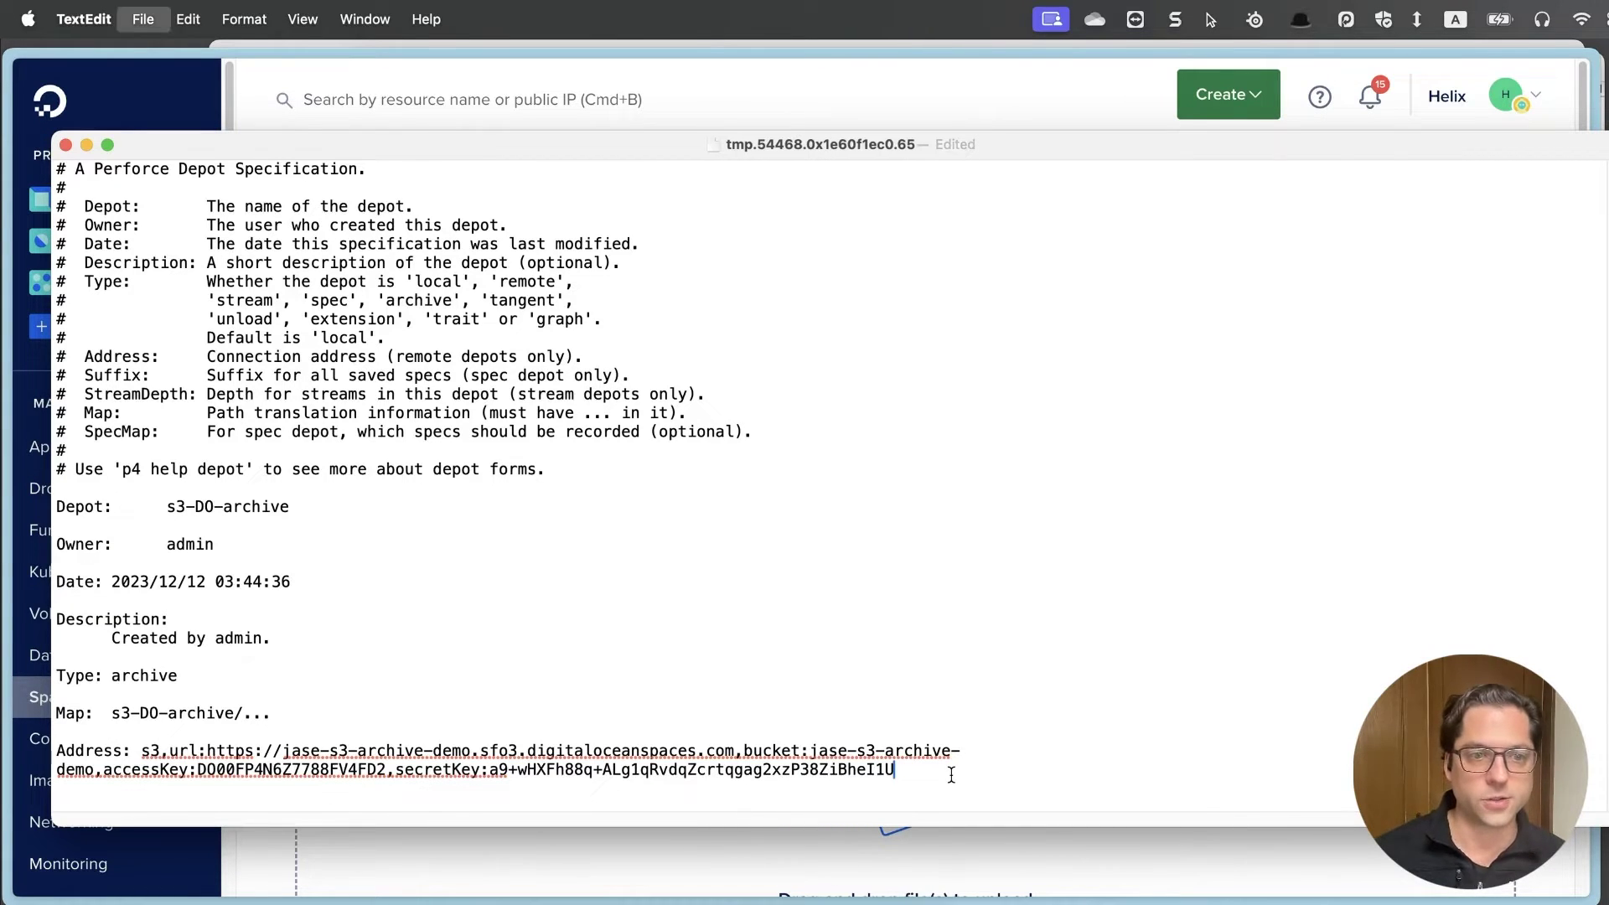
key(super+w)
key(super+Tab)
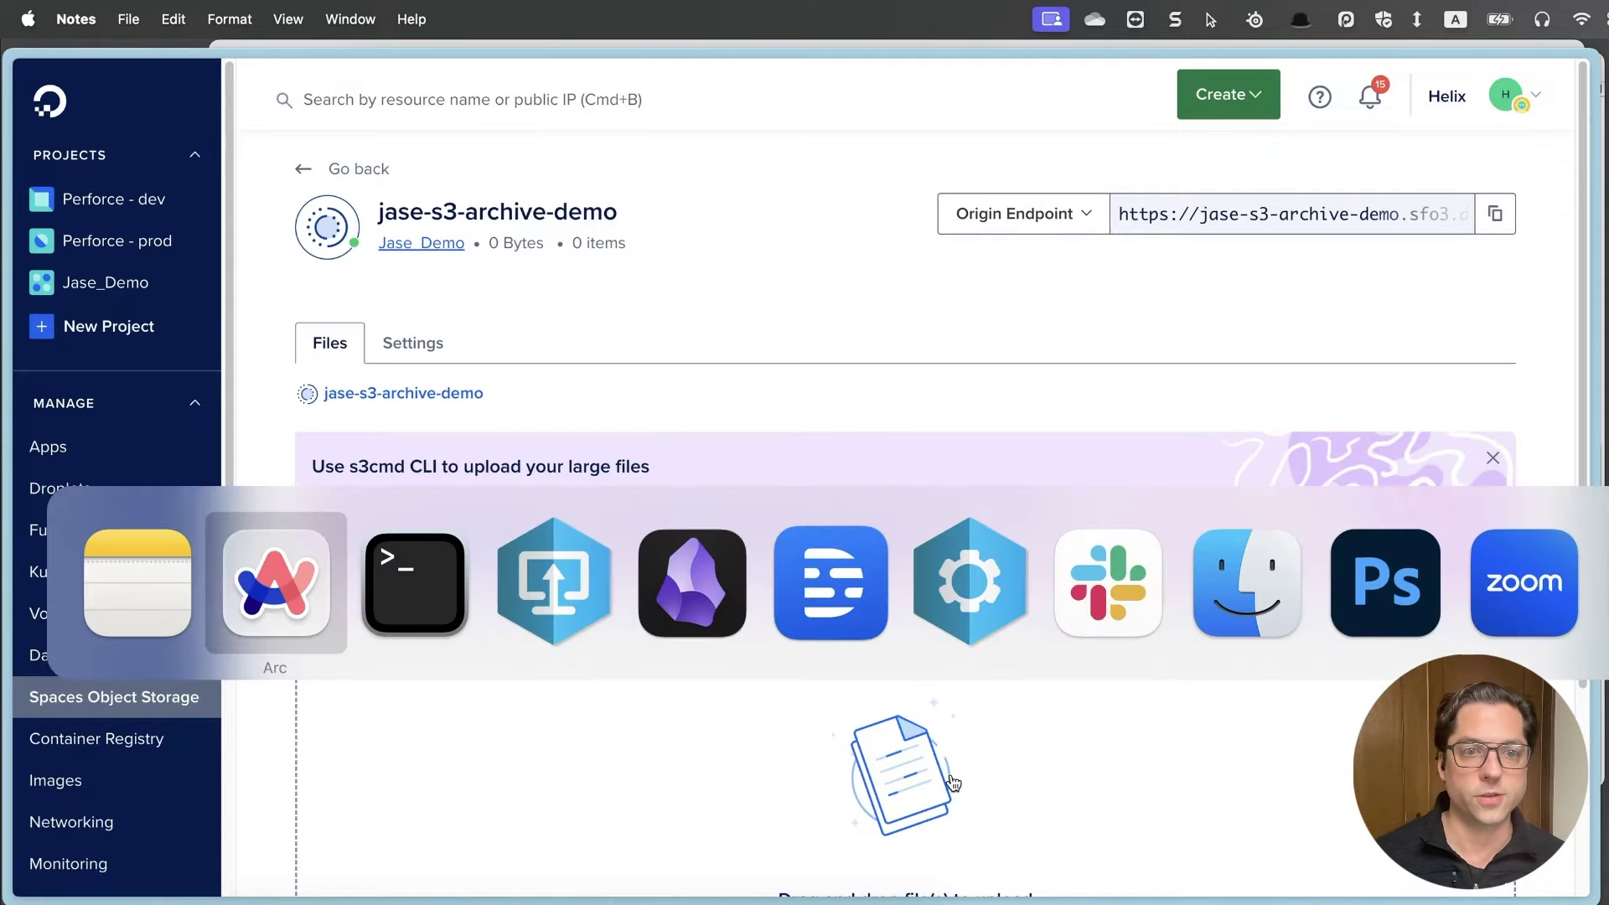
key(super+Tab)
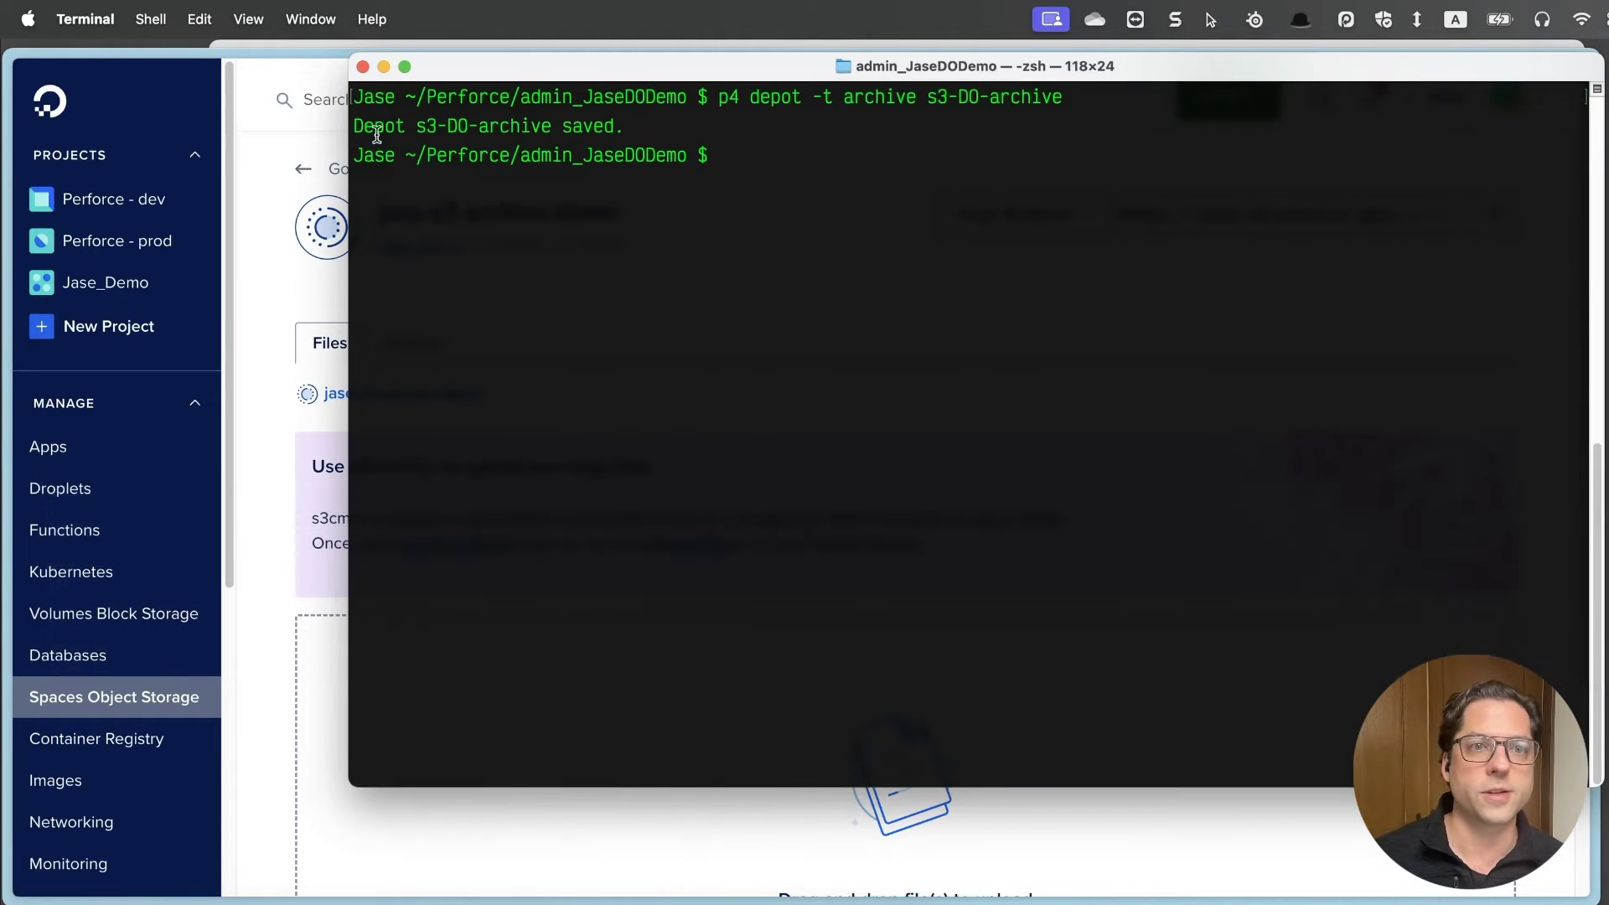
- Check the depot-saved confirmation, list all depots with p4 depots, and clear the screen
drag(360, 126, 736, 121)
click(759, 134)
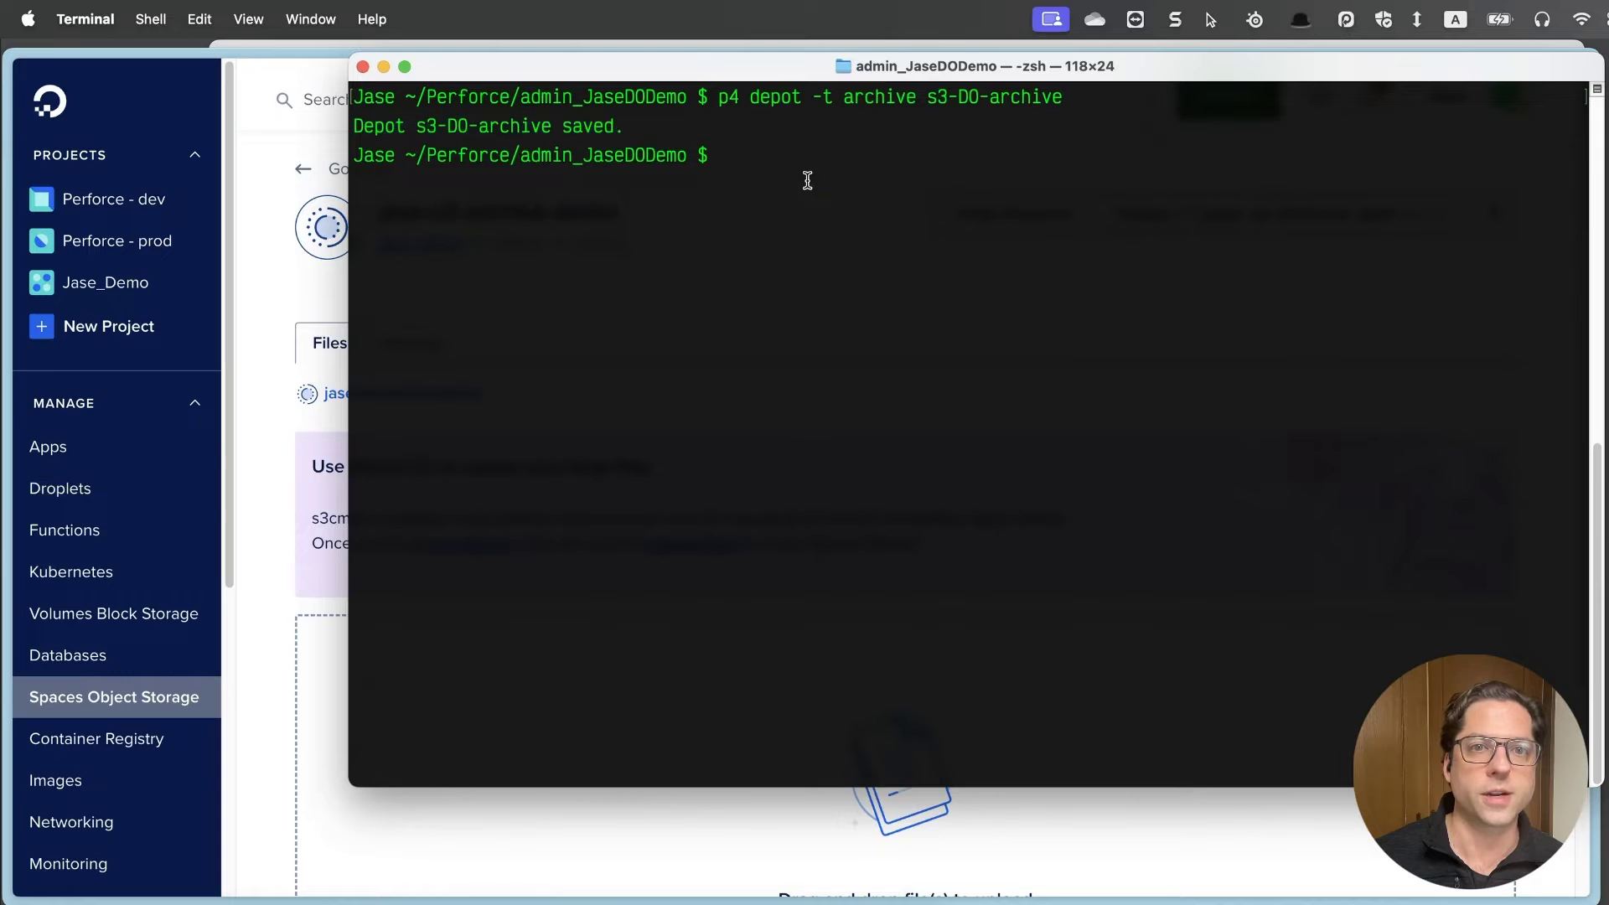
text(p4)
text( e)
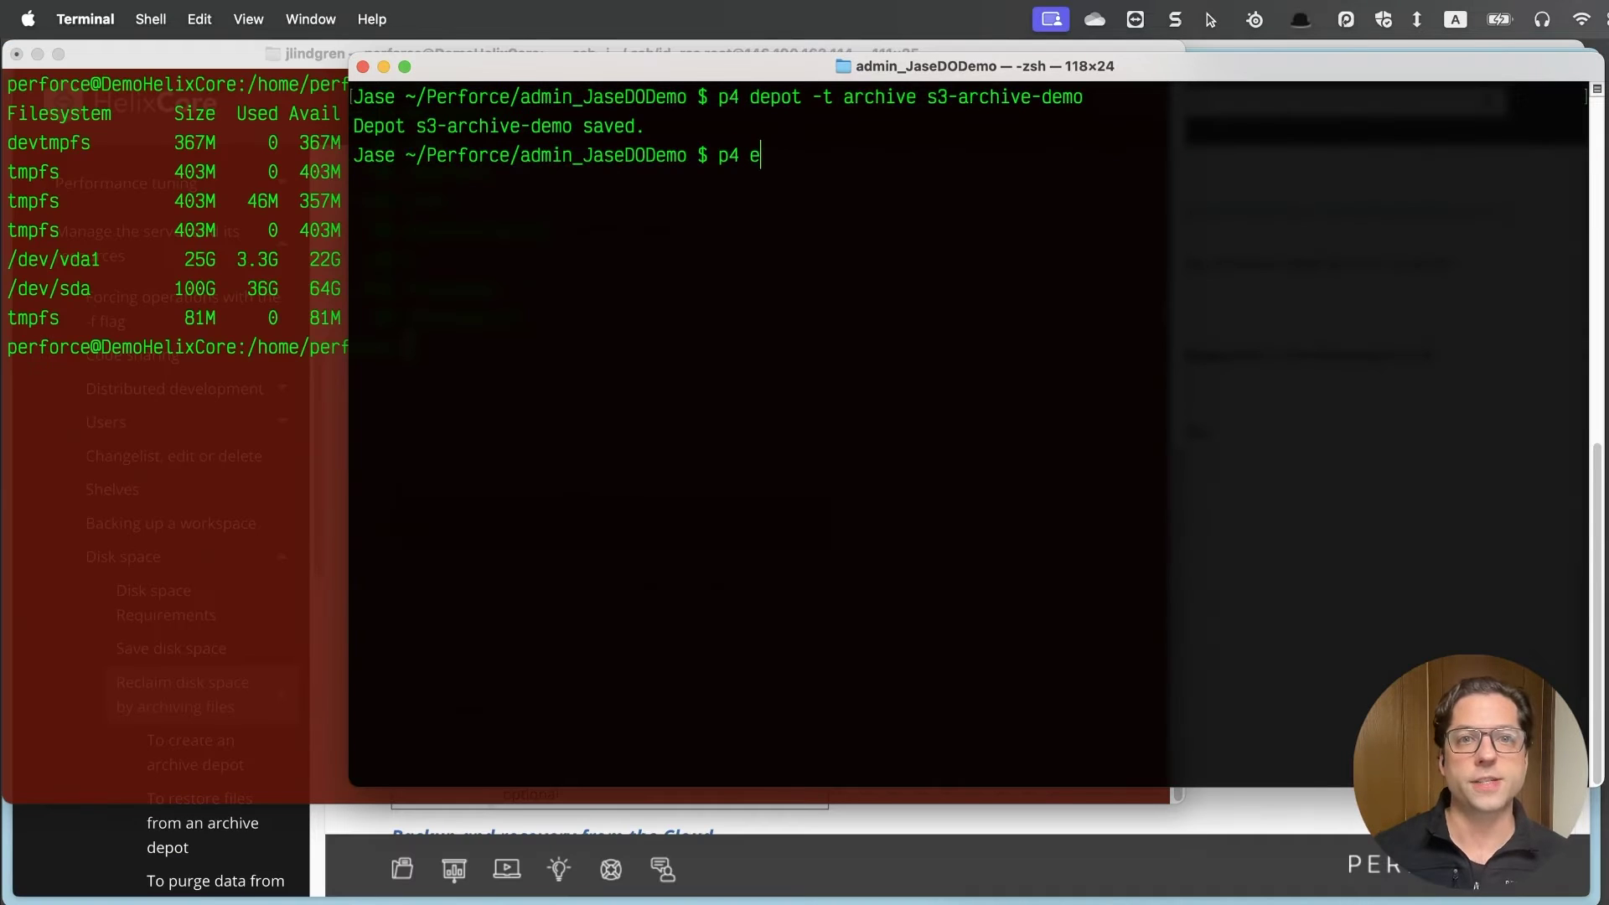
key(BackSpace)
text(depots)
key(Return)
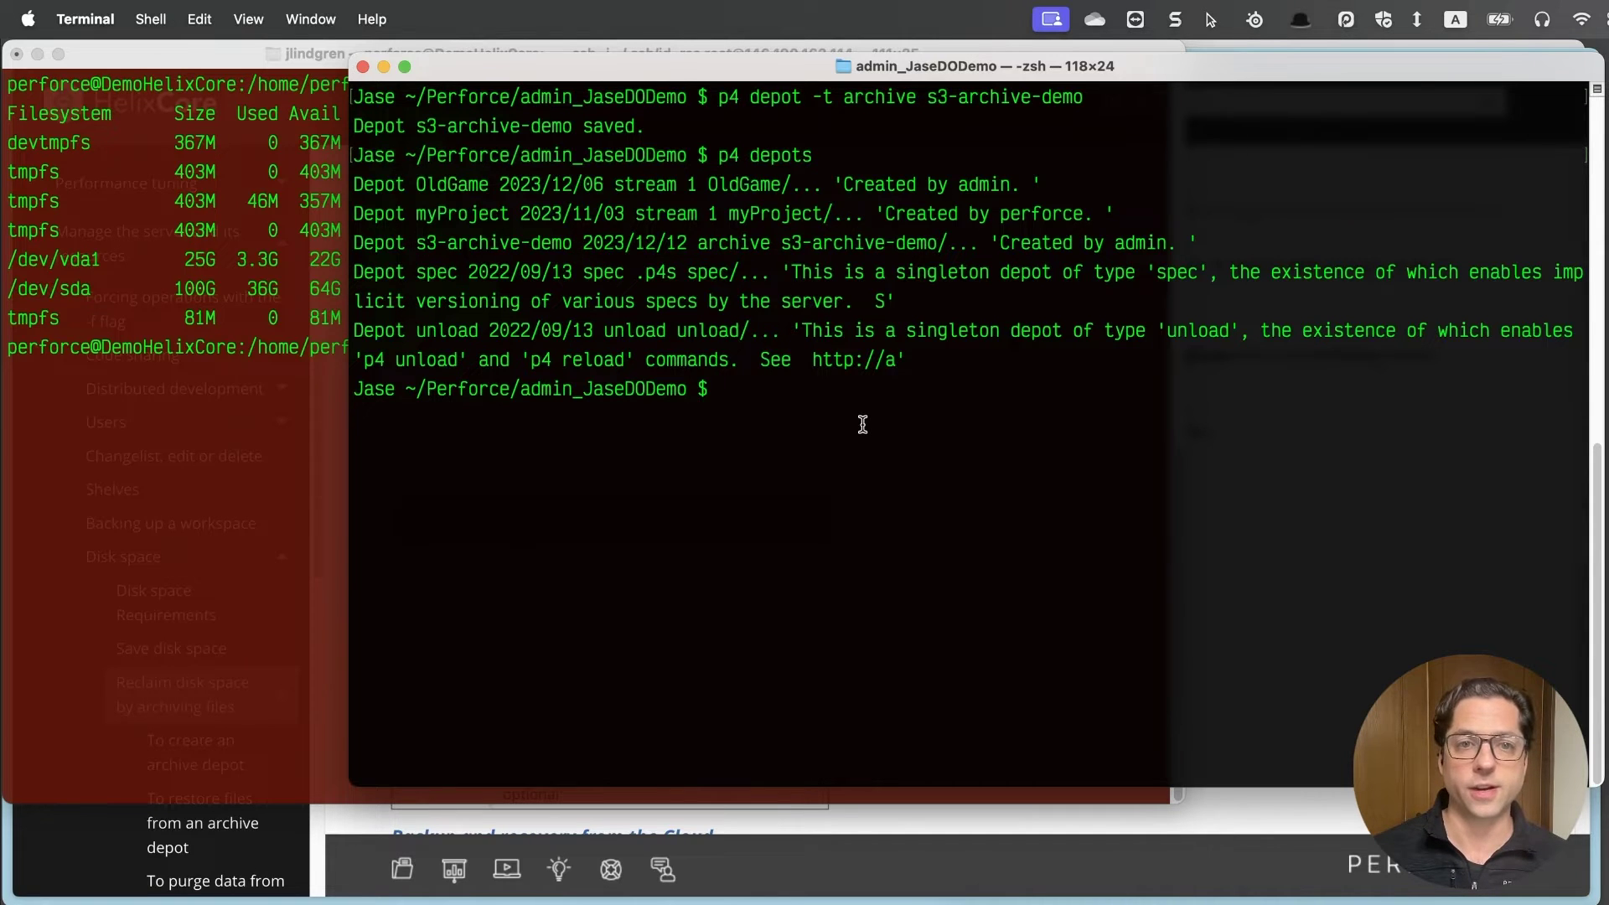
key(cmd+k)
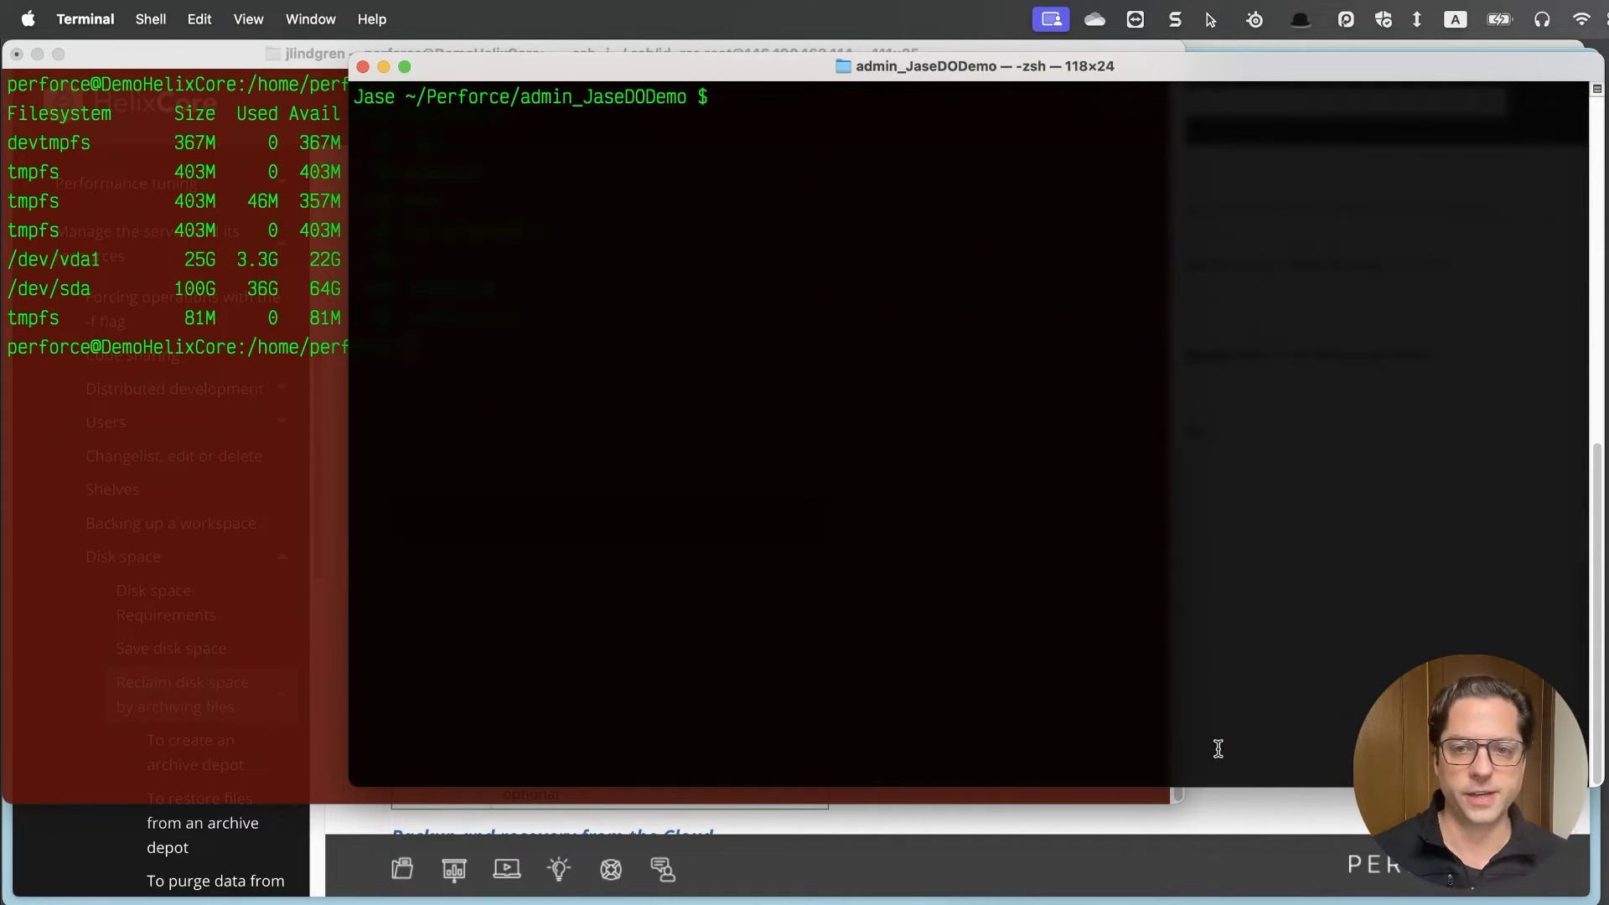
- Bring up the administrator guide and open the p4 archive command reference page
click(1346, 832)
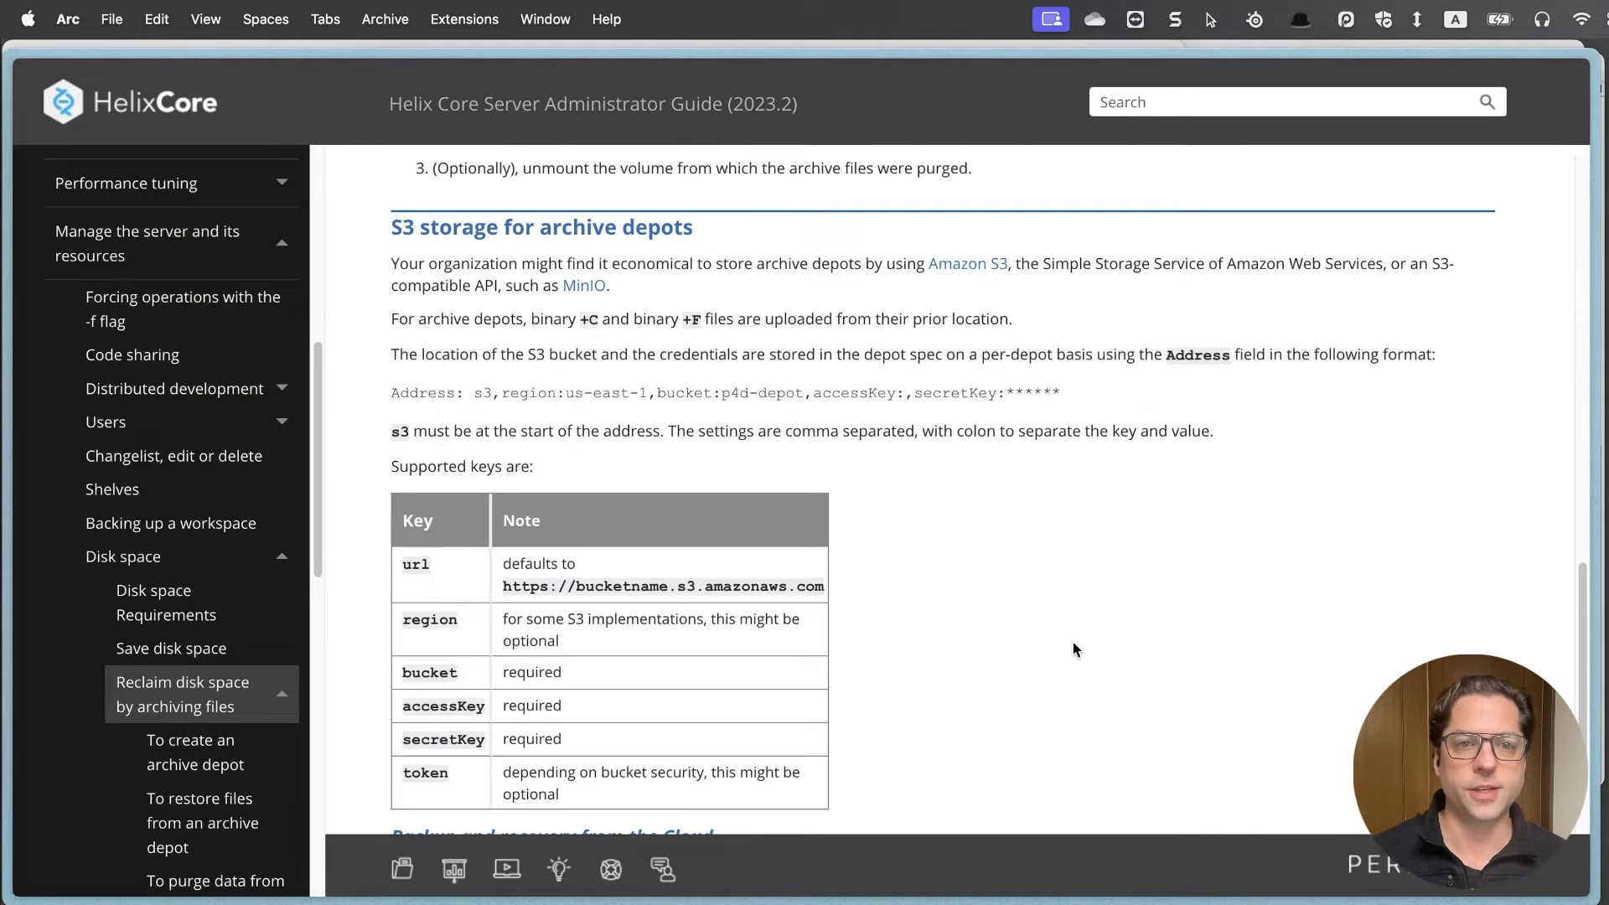
scroll(970, 663, up, 10)
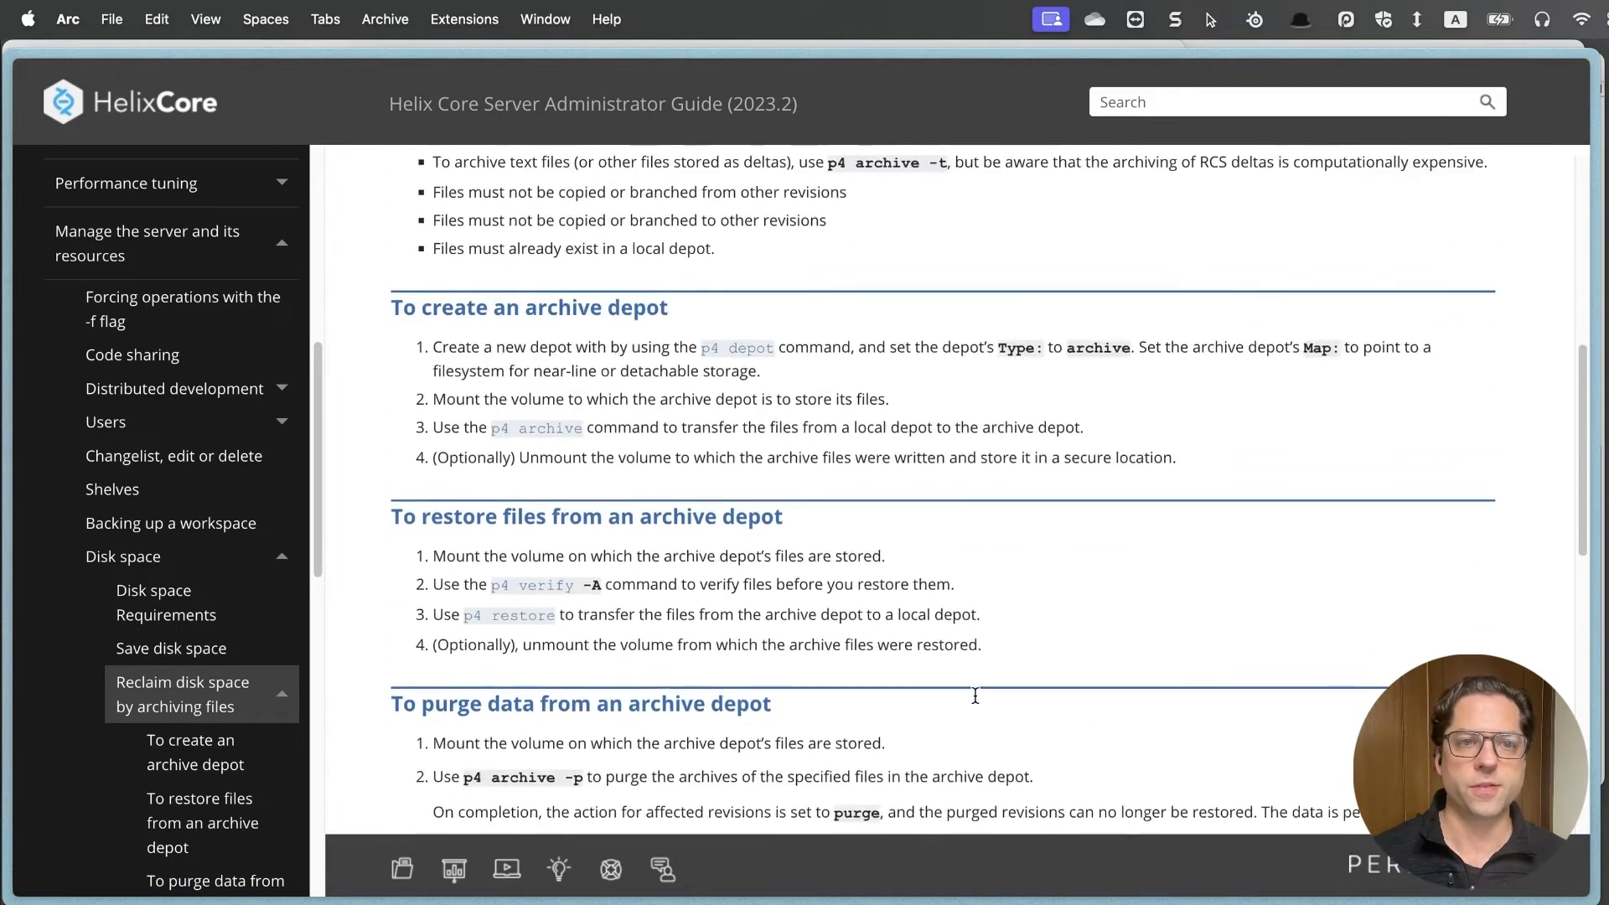
scroll(975, 695, up, 2)
scroll(968, 692, up, 1)
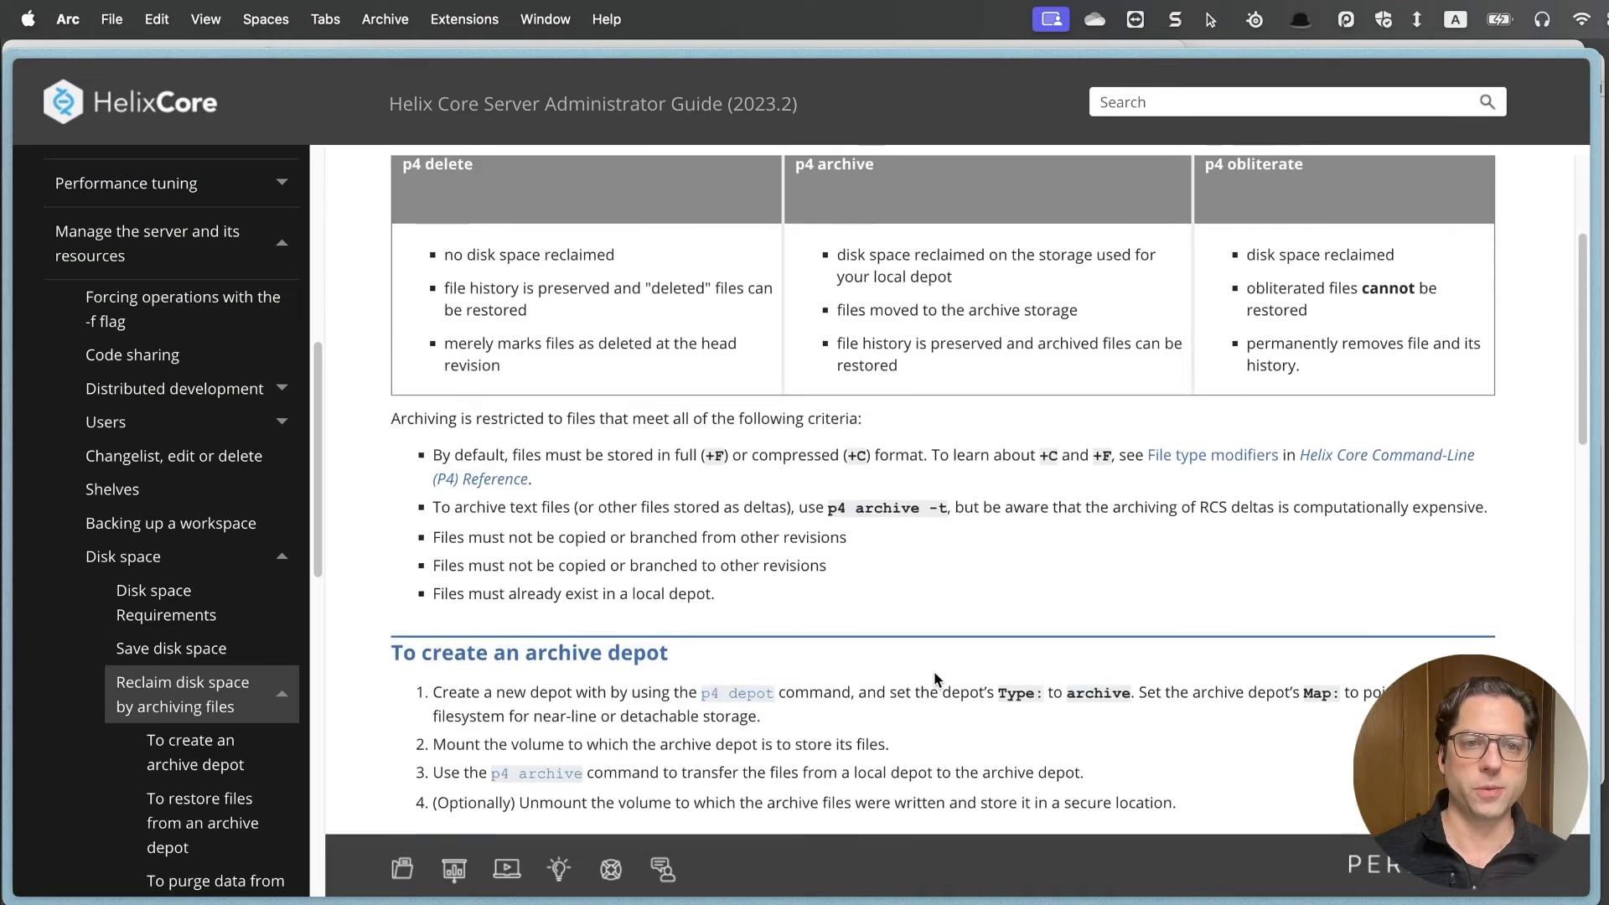
scroll(934, 677, down, 2)
scroll(934, 677, down, 3)
scroll(755, 503, down, 2)
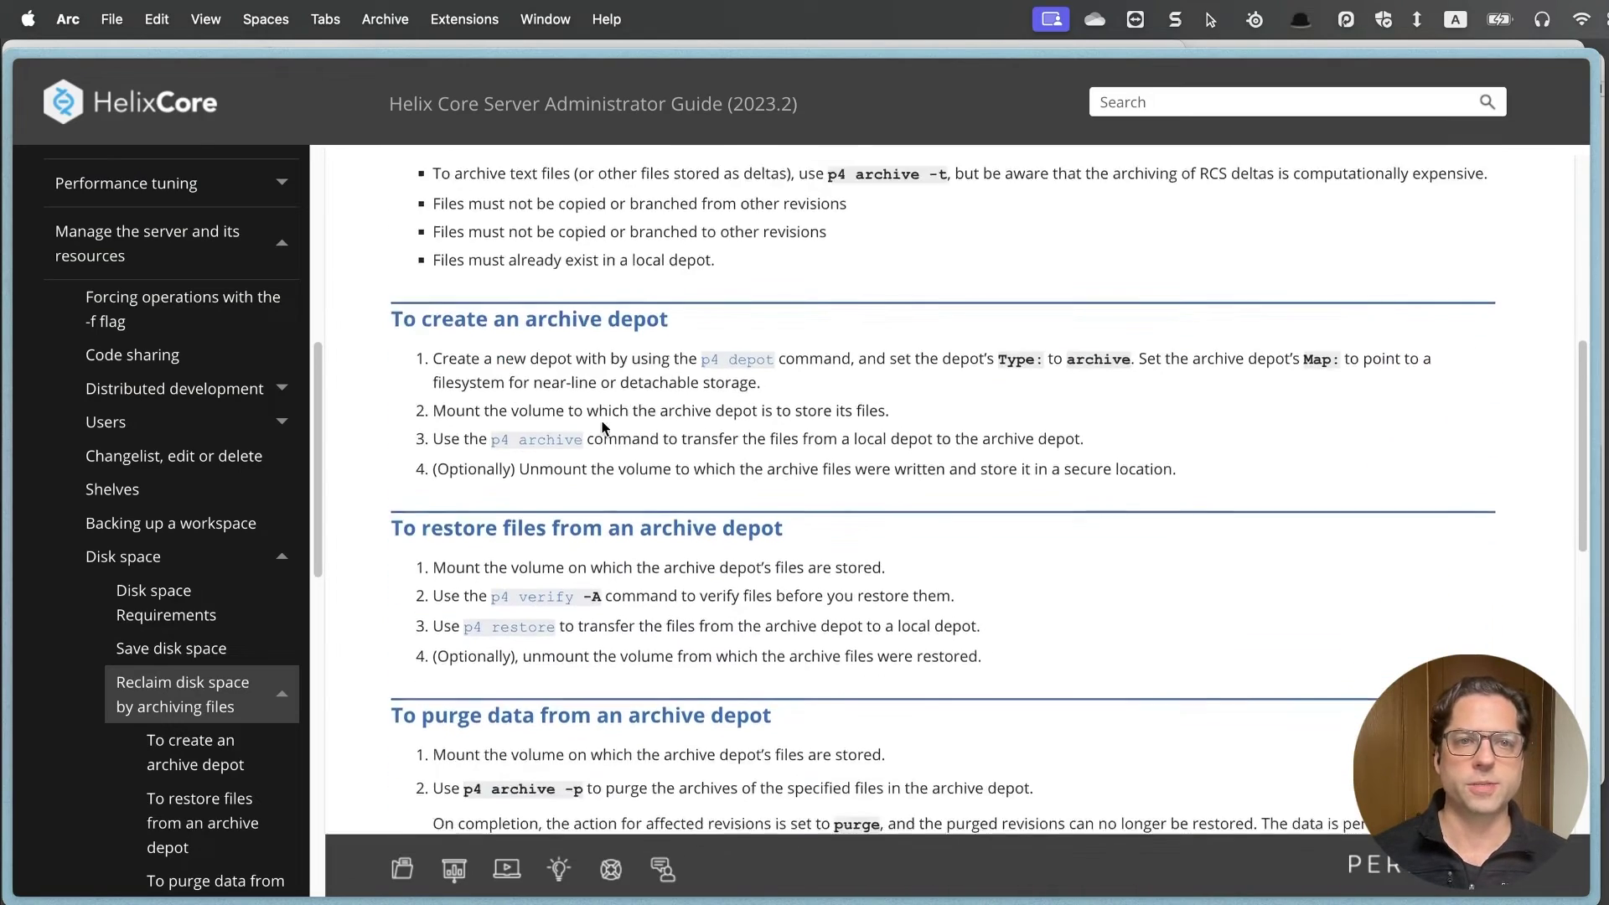
scroll(578, 288, down, 5)
scroll(585, 295, up, 1)
scroll(597, 302, up, 2)
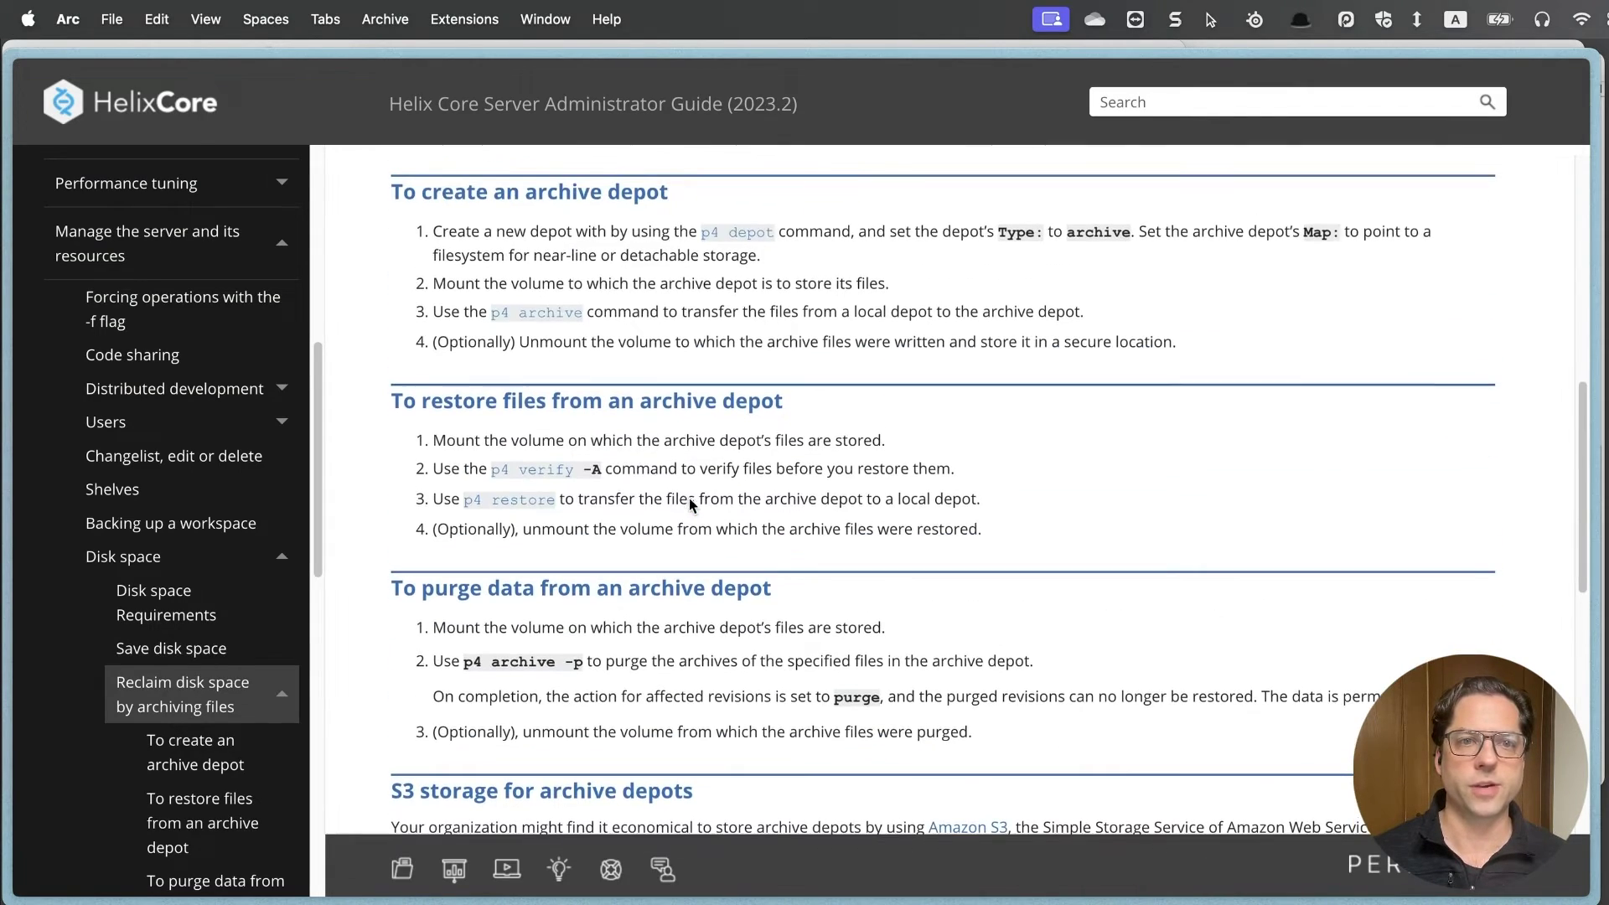
click(534, 315)
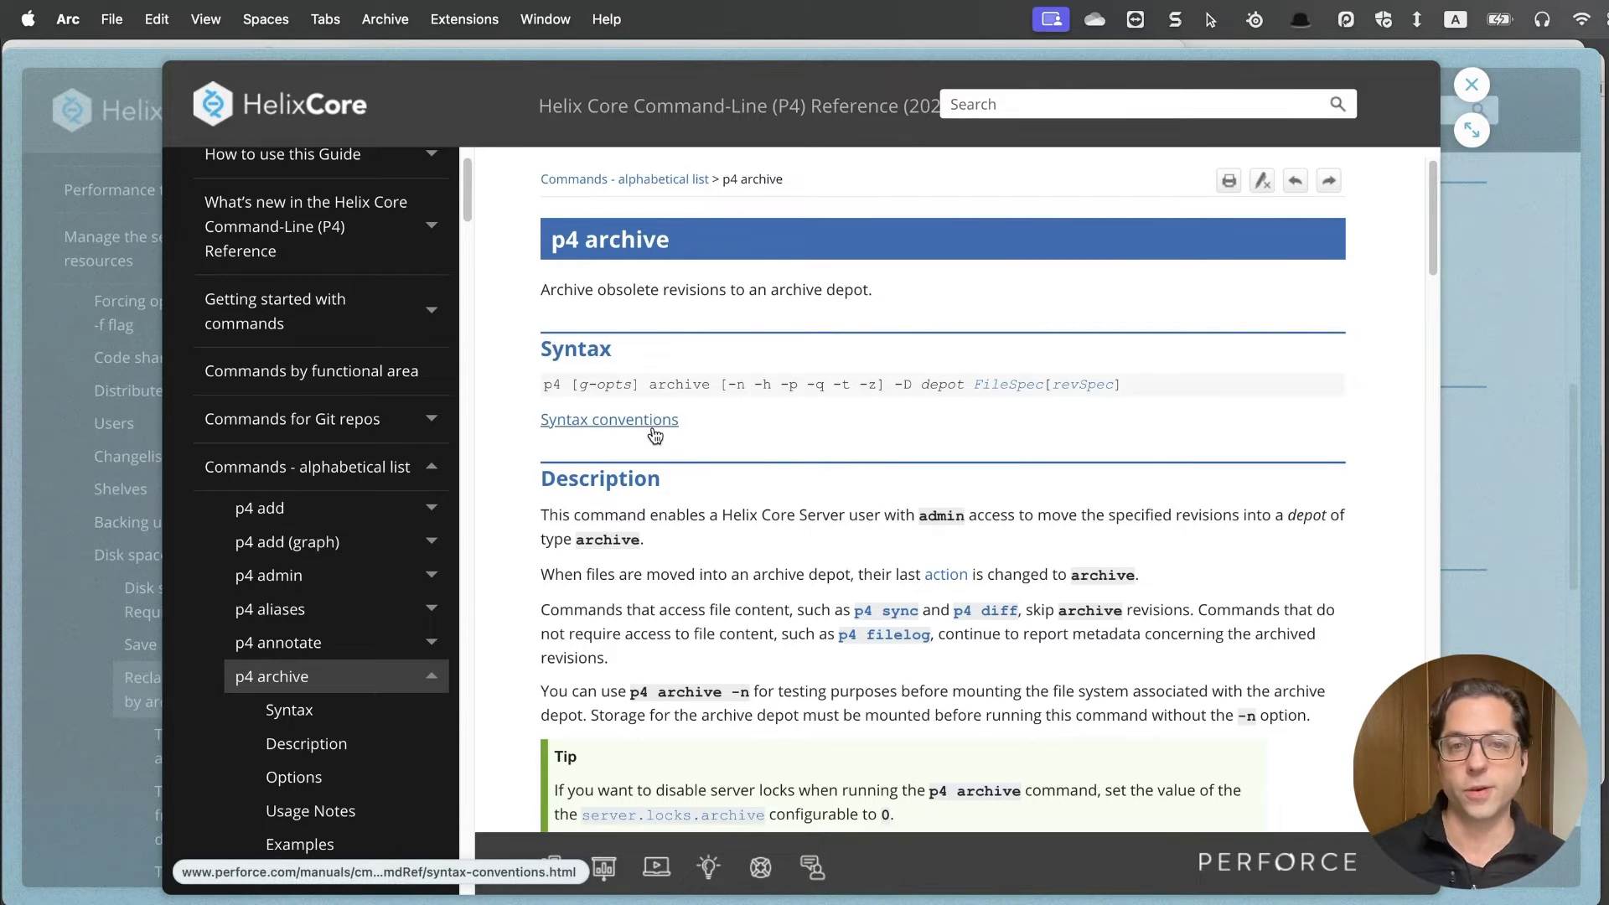
scroll(788, 536, down, 3)
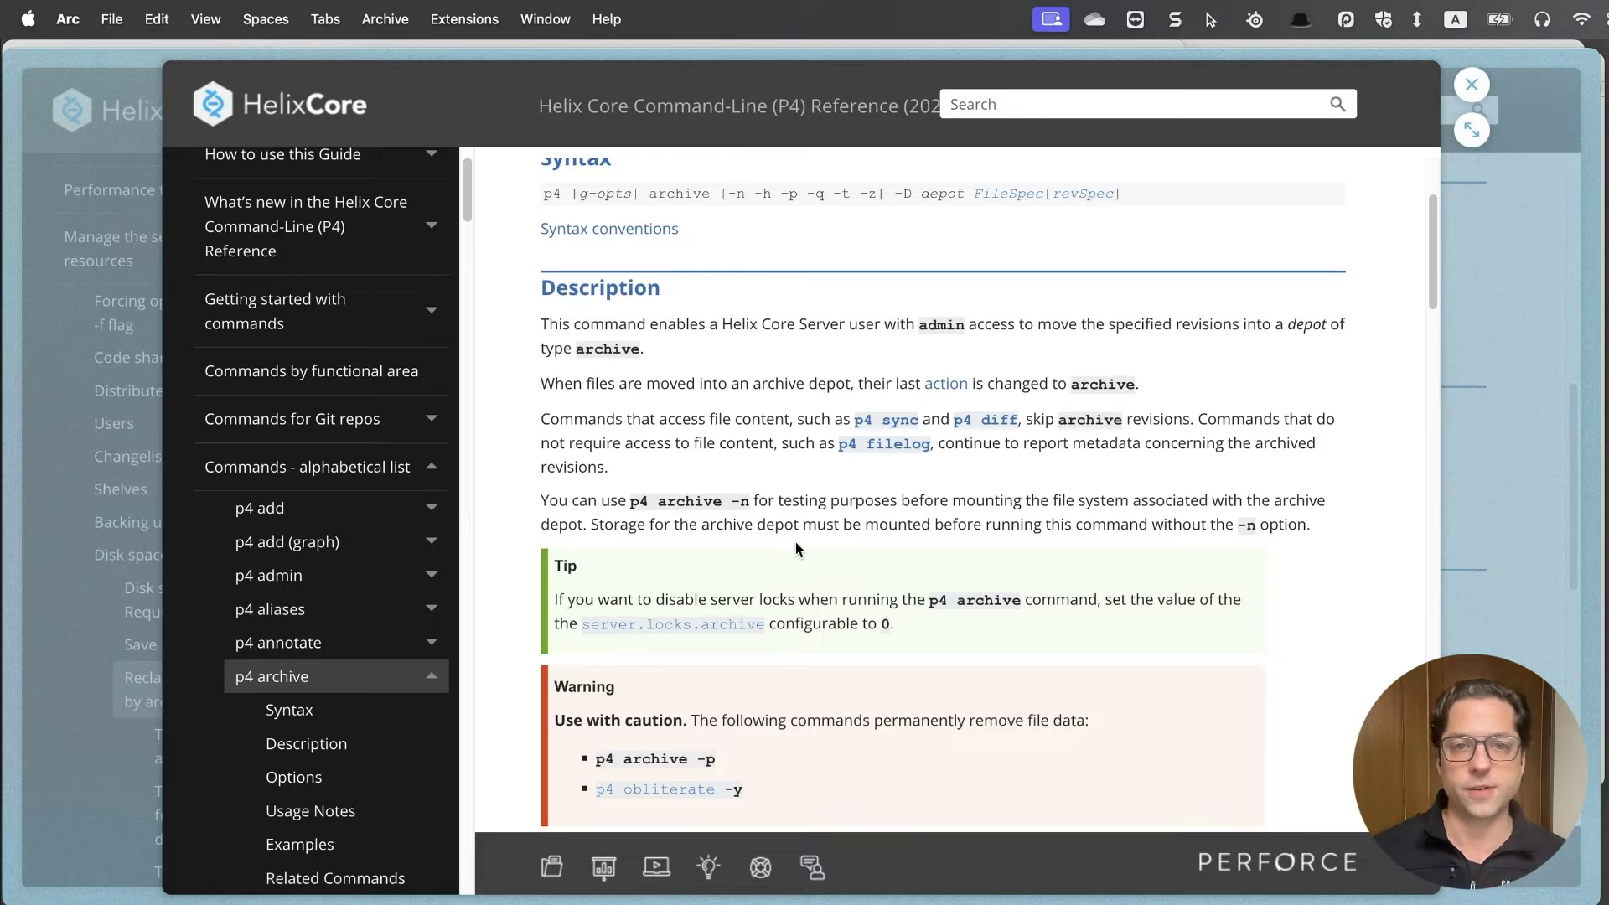
scroll(843, 506, down, 1)
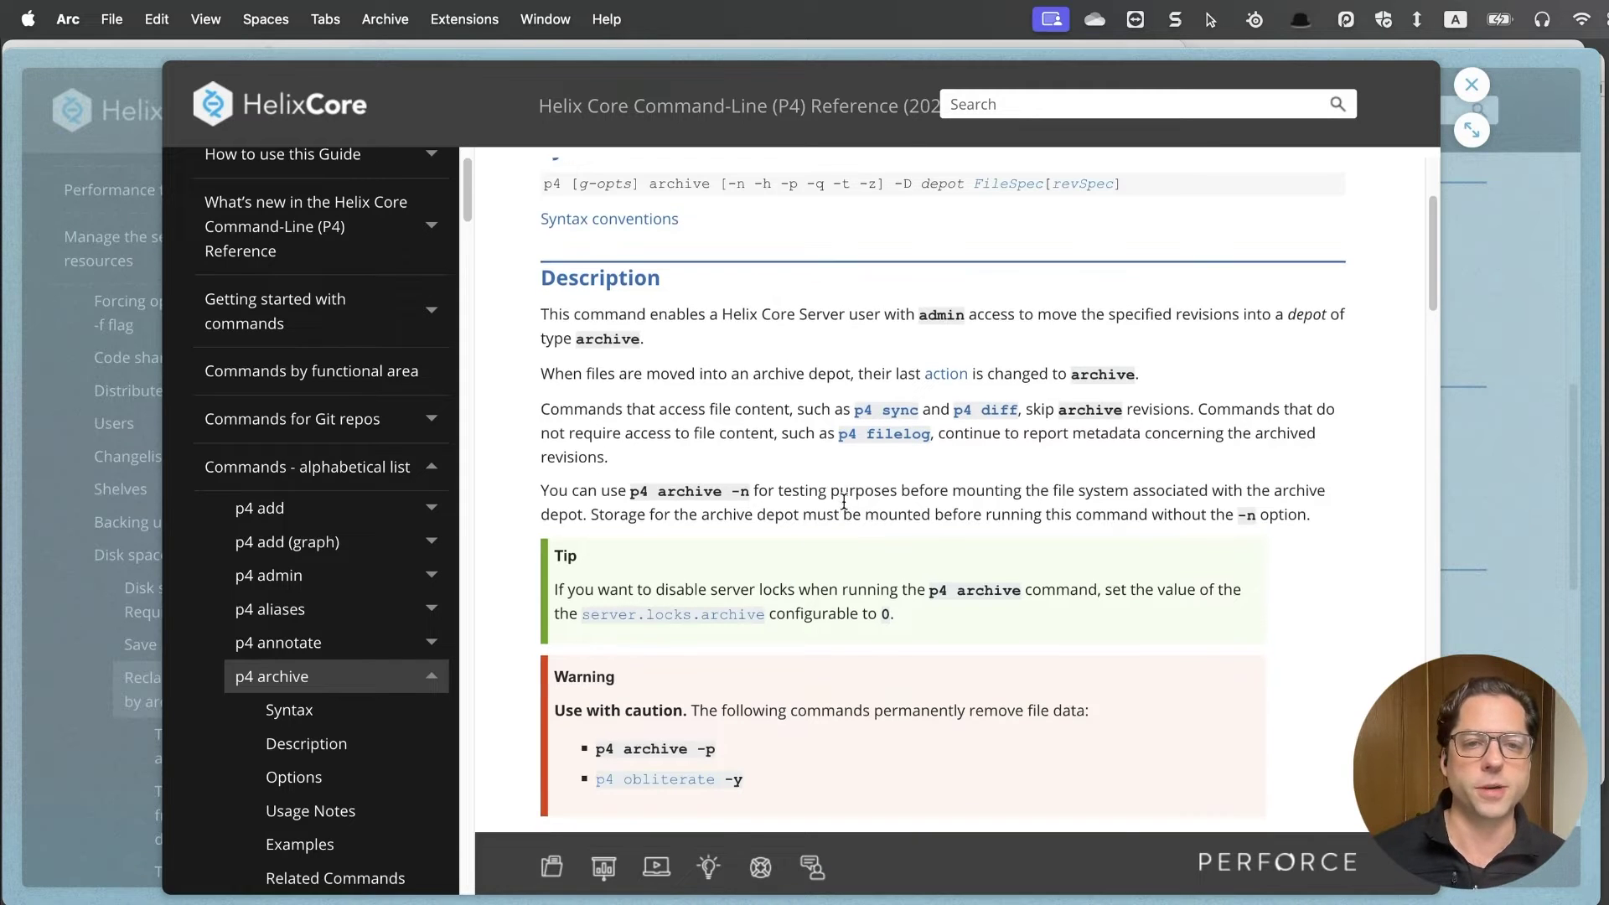
scroll(844, 505, down, 2)
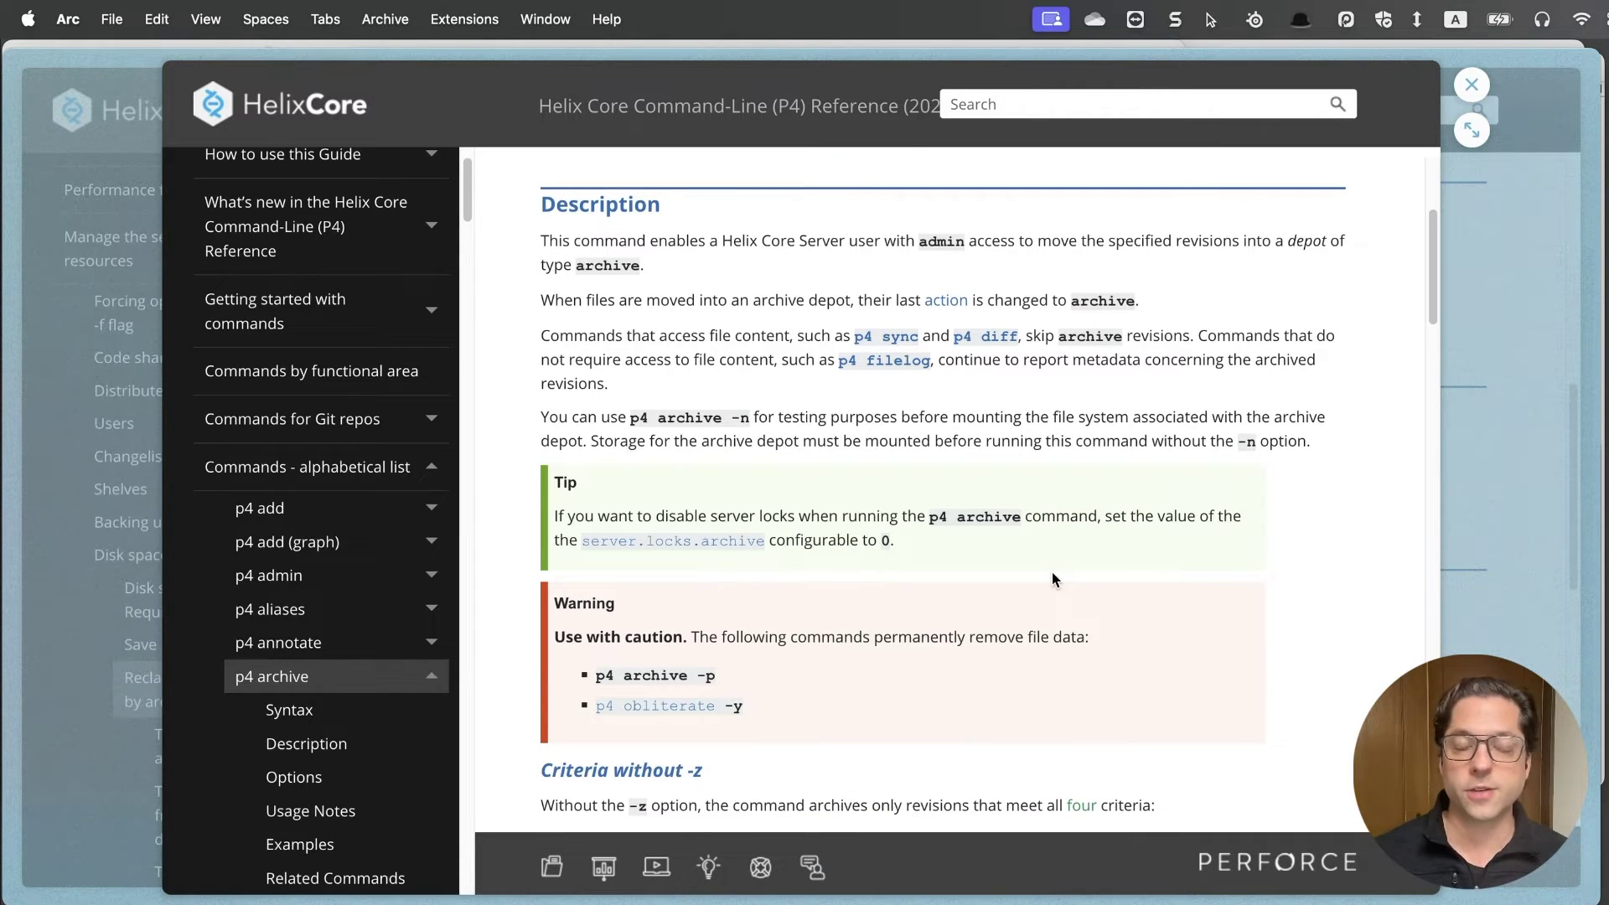
scroll(950, 489, down, 2)
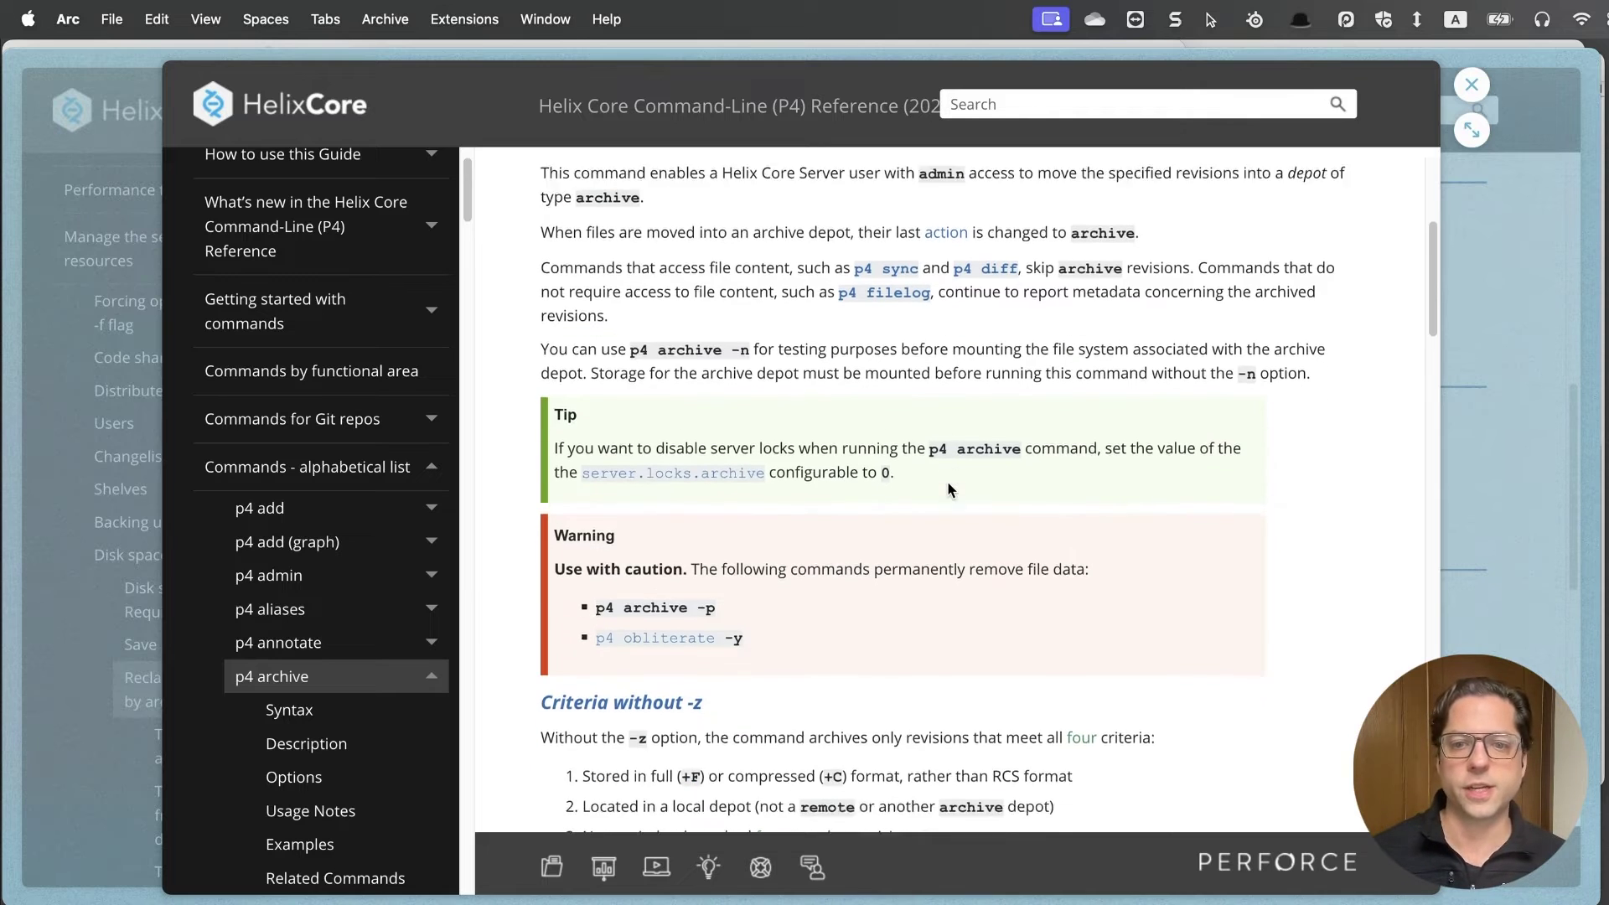
scroll(950, 490, down, 2)
scroll(946, 482, down, 2)
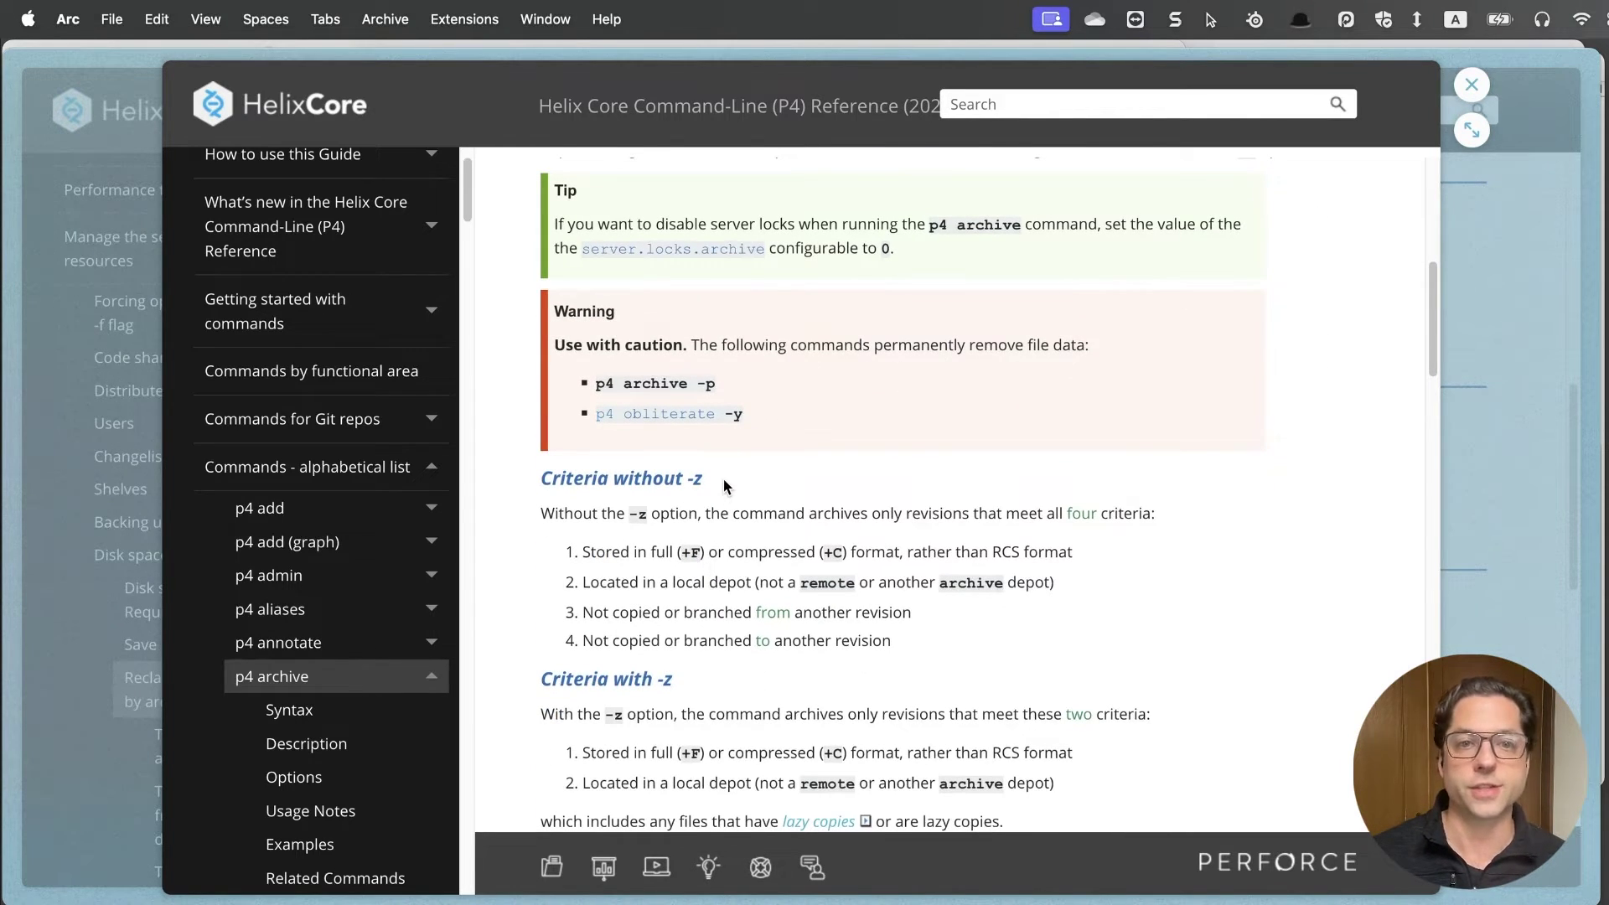
scroll(635, 488, down, 2)
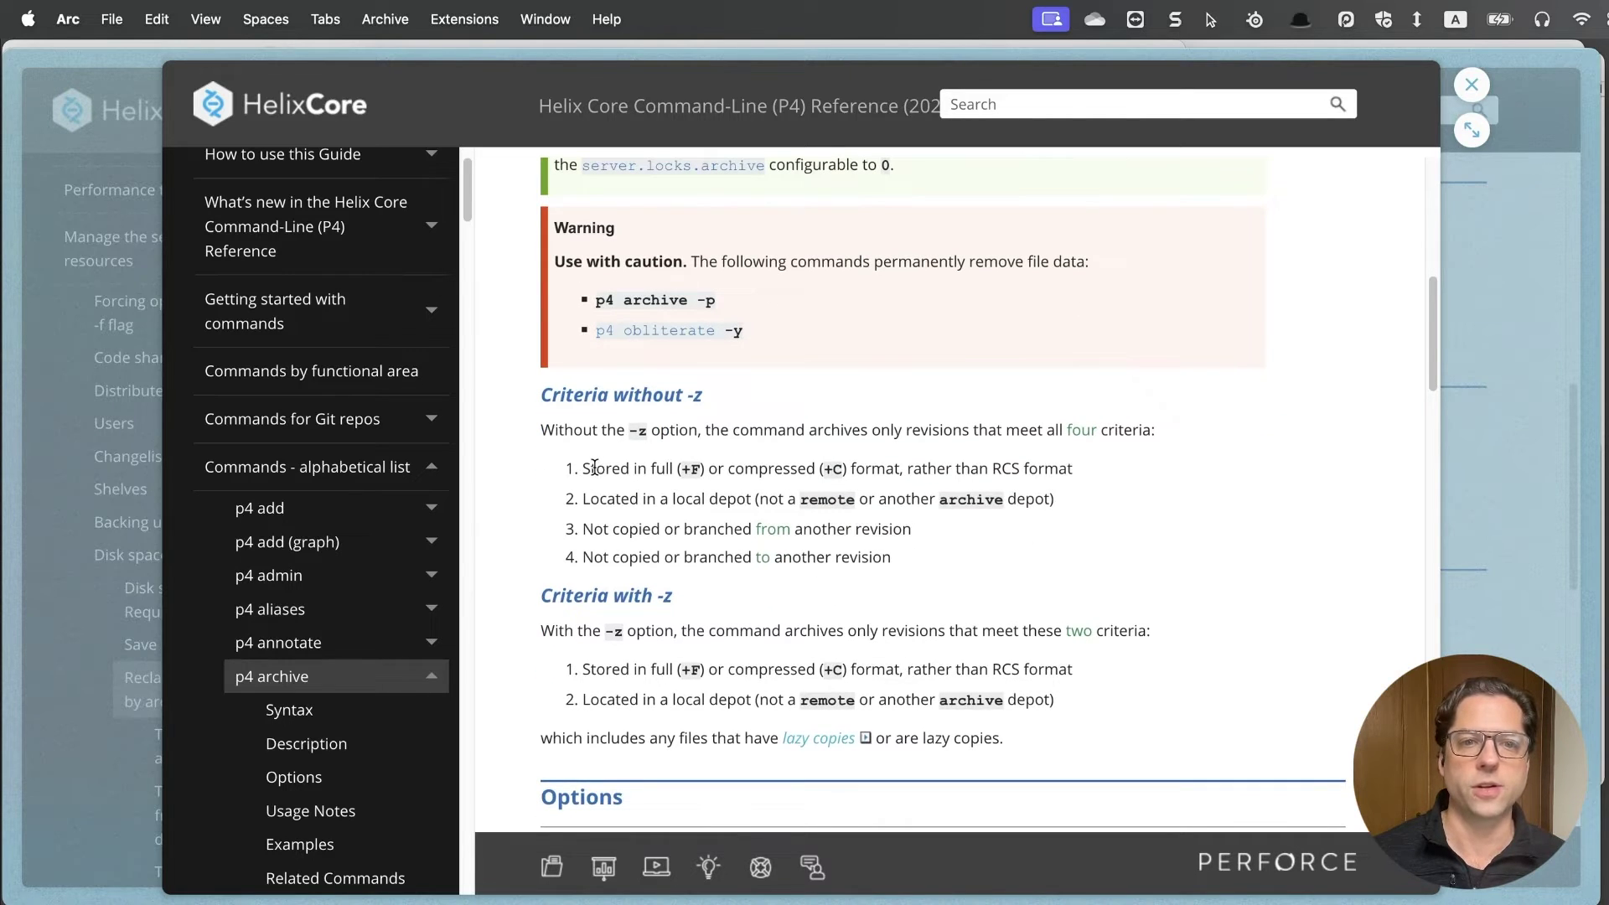
- Review the p4 archive criteria, head-revision description and -t option, then return to P4V
drag(583, 528, 922, 558)
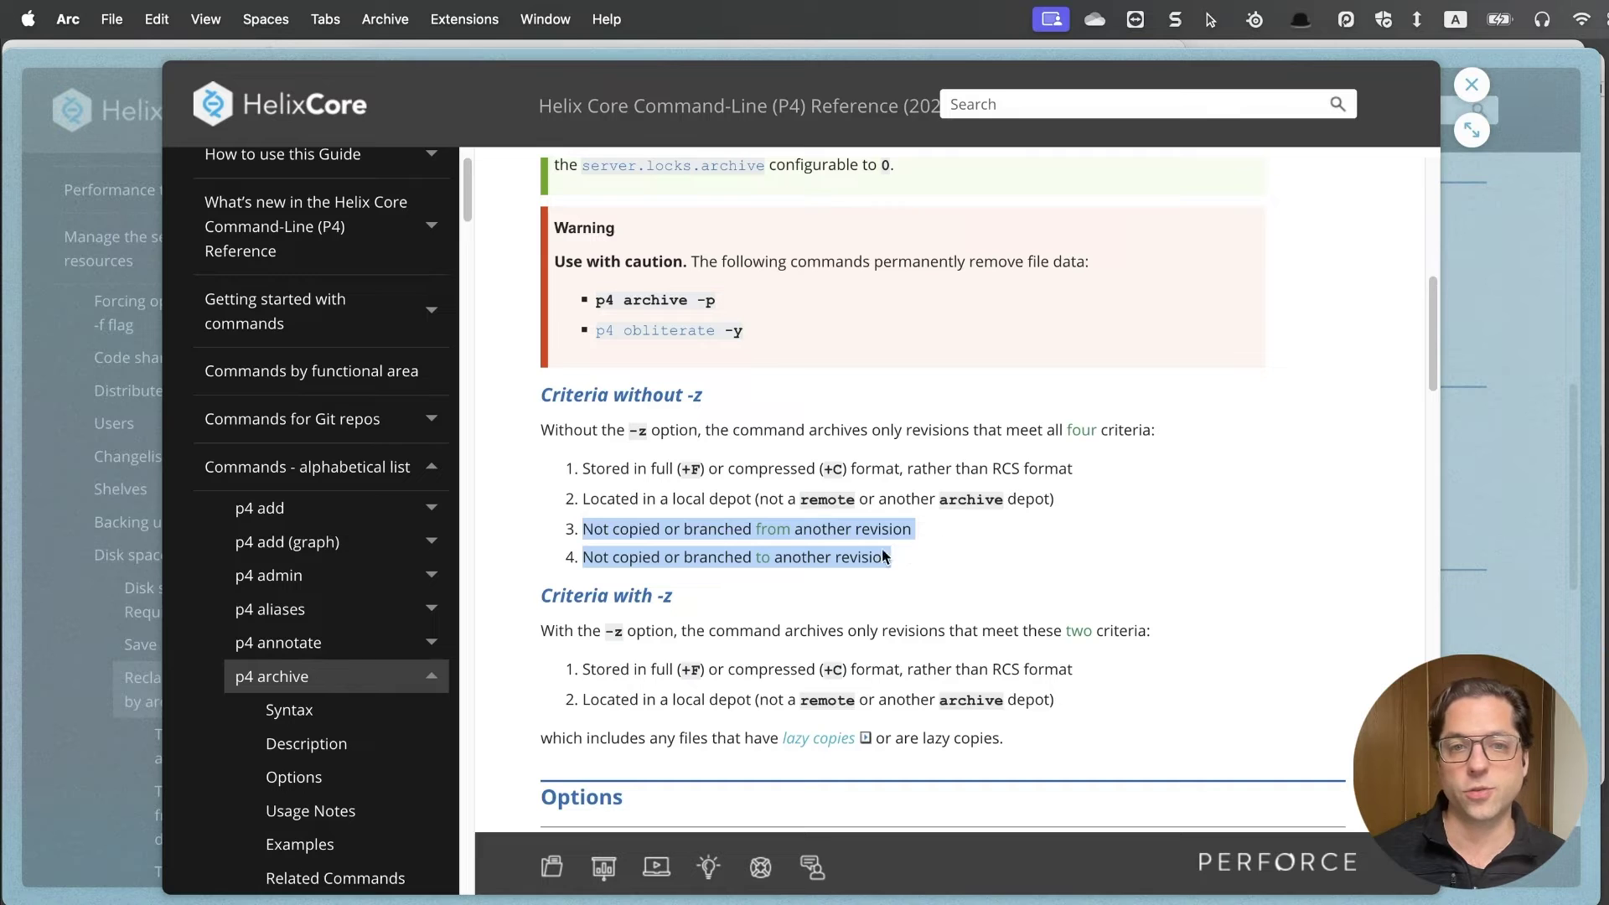
click(902, 568)
scroll(606, 639, down, 10)
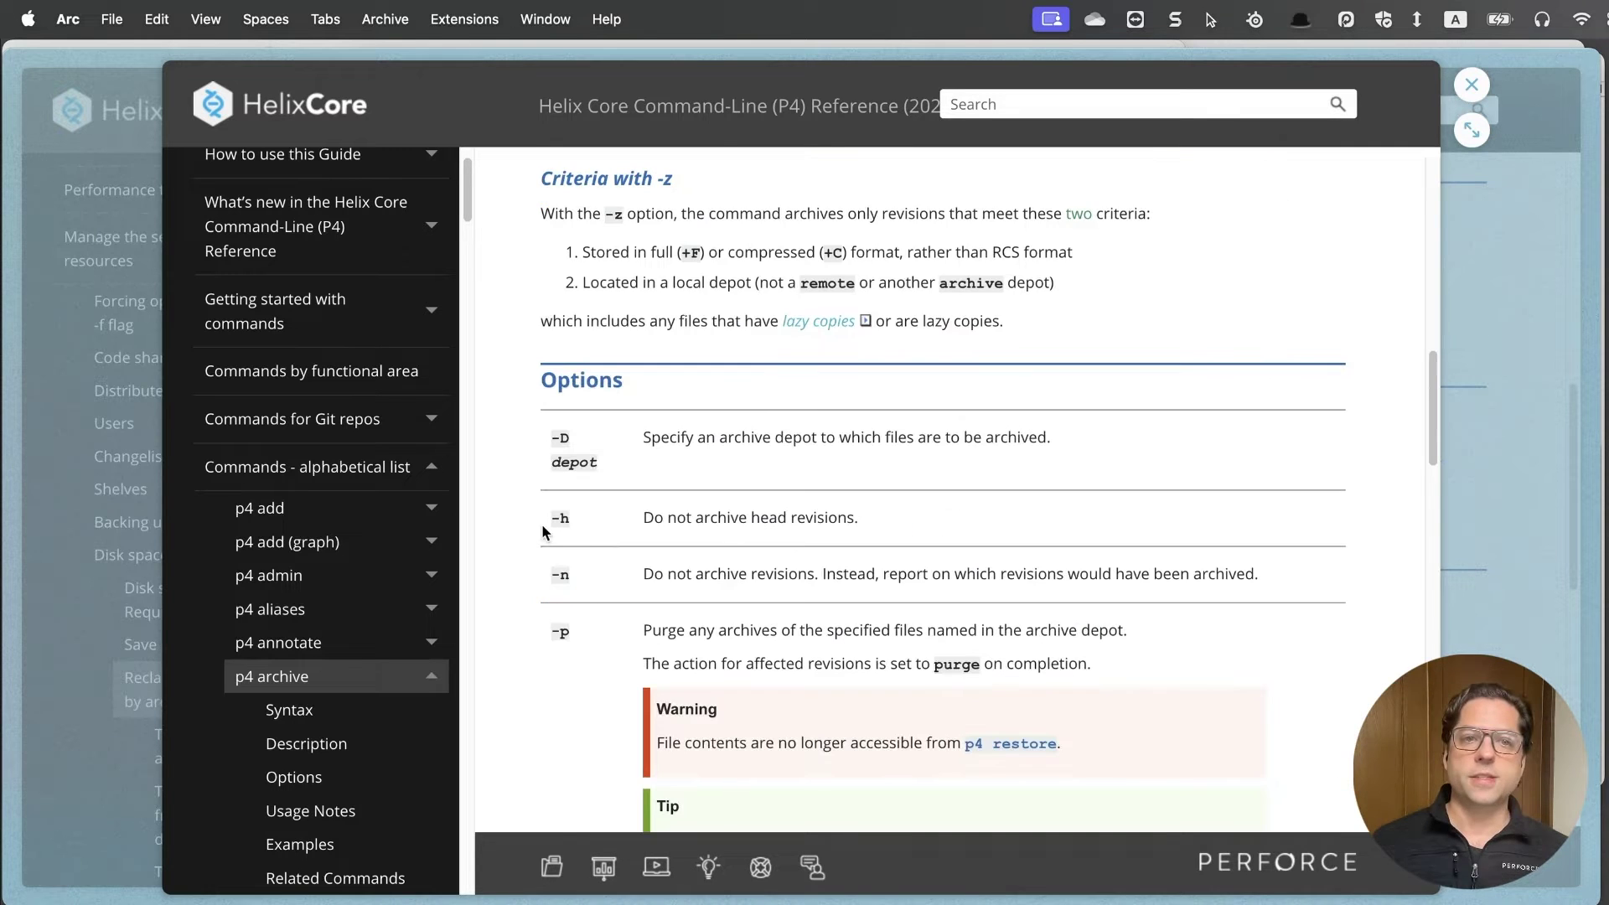
drag(645, 517, 891, 522)
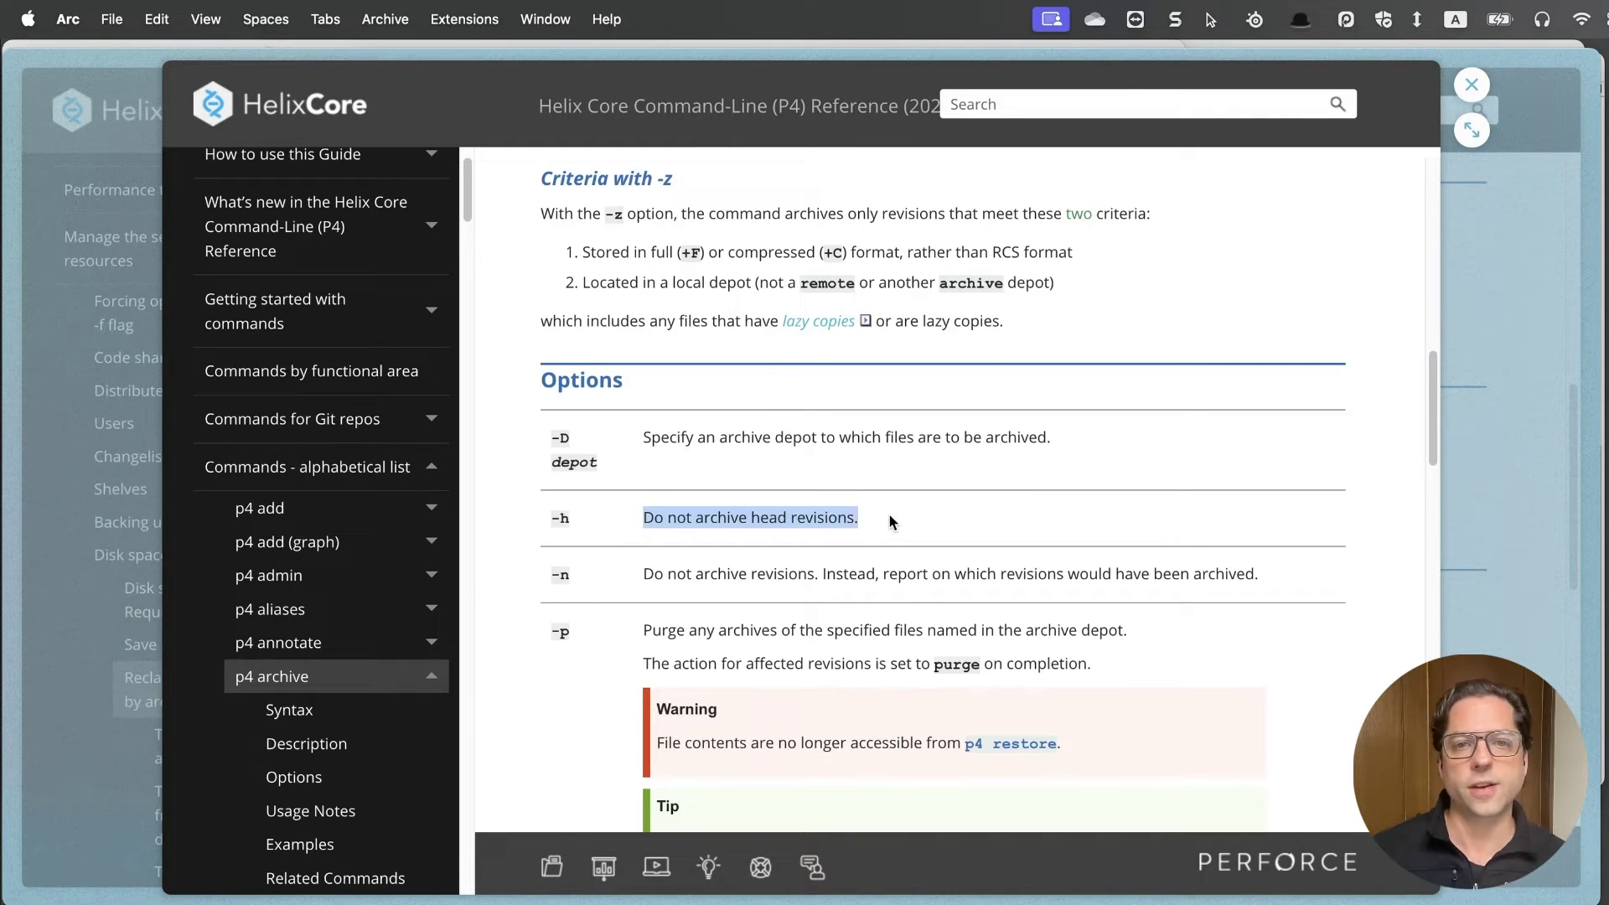
click(893, 521)
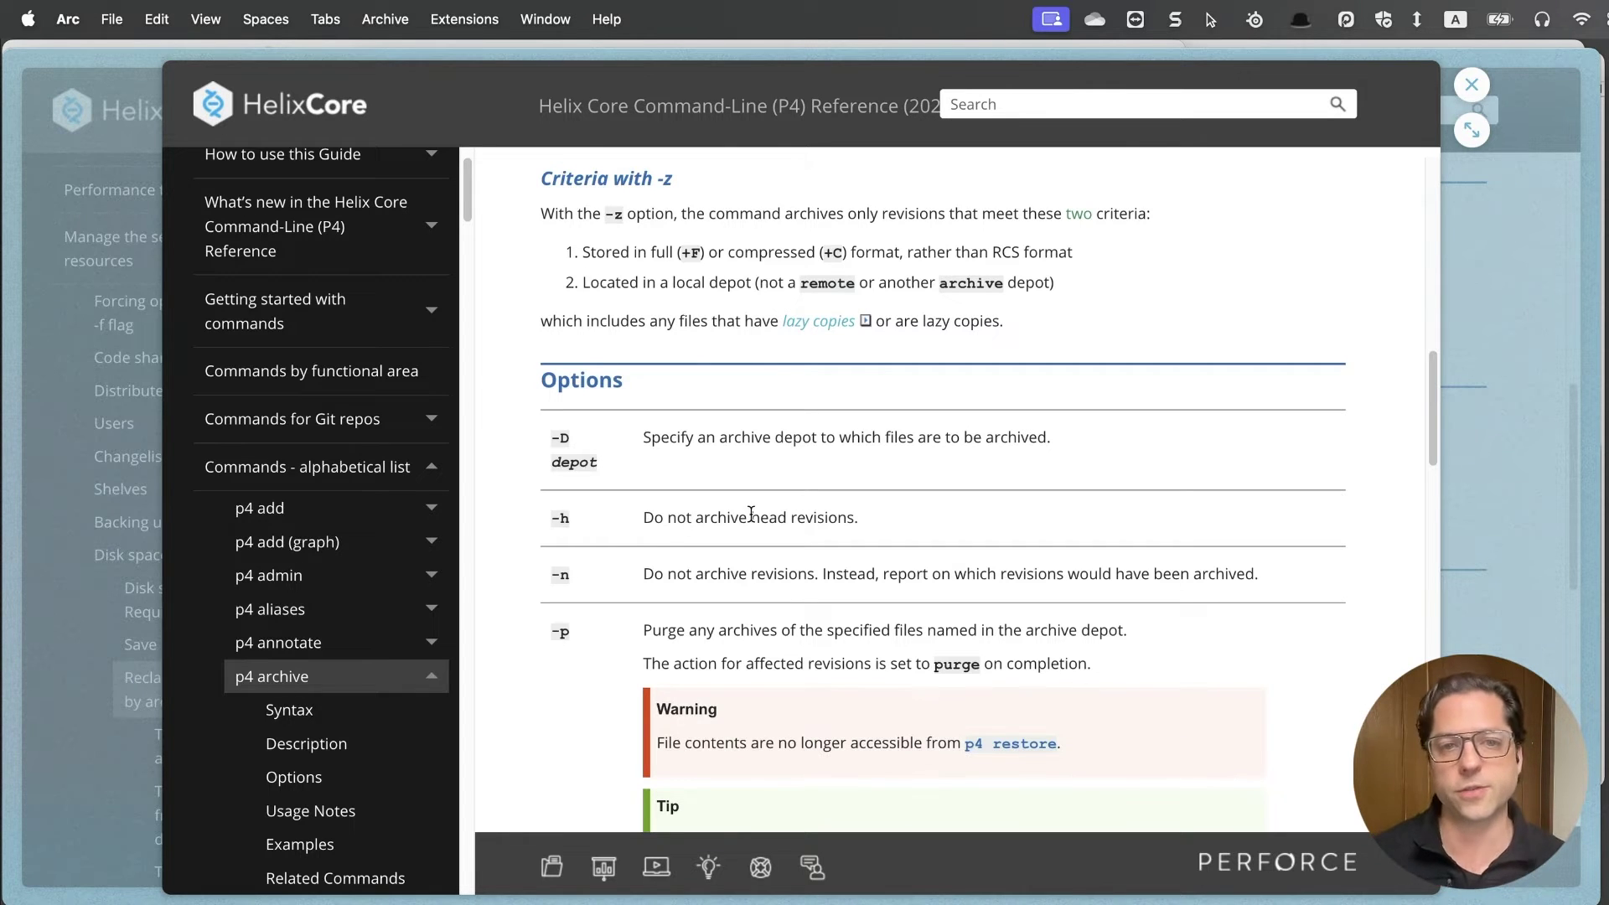
scroll(565, 547, down, 5)
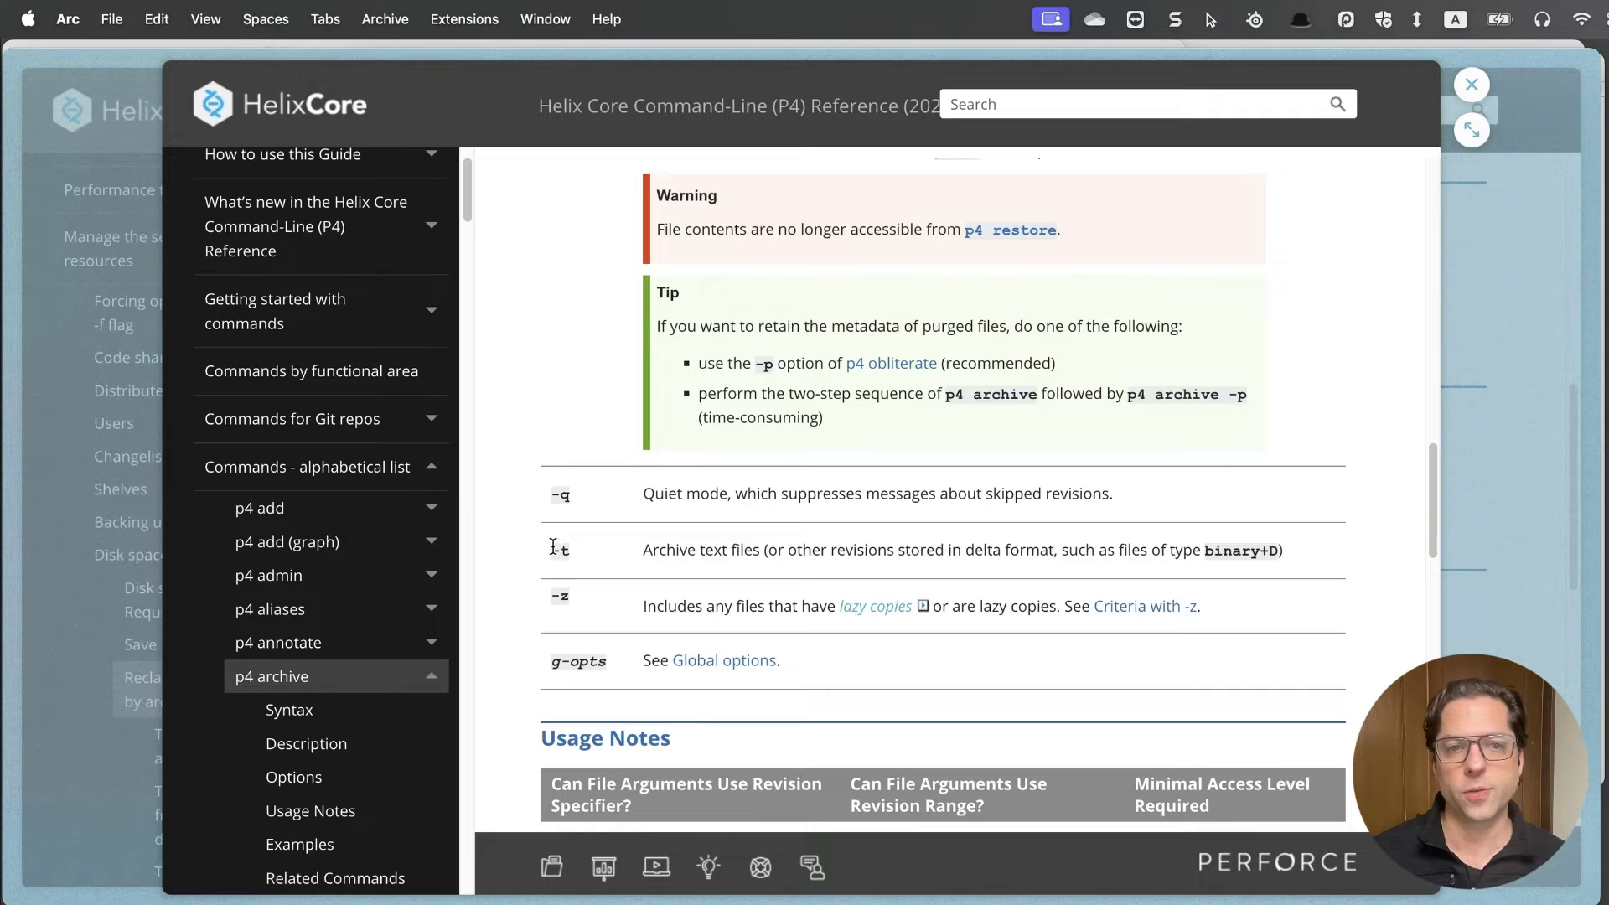
double_click(560, 550)
click(627, 551)
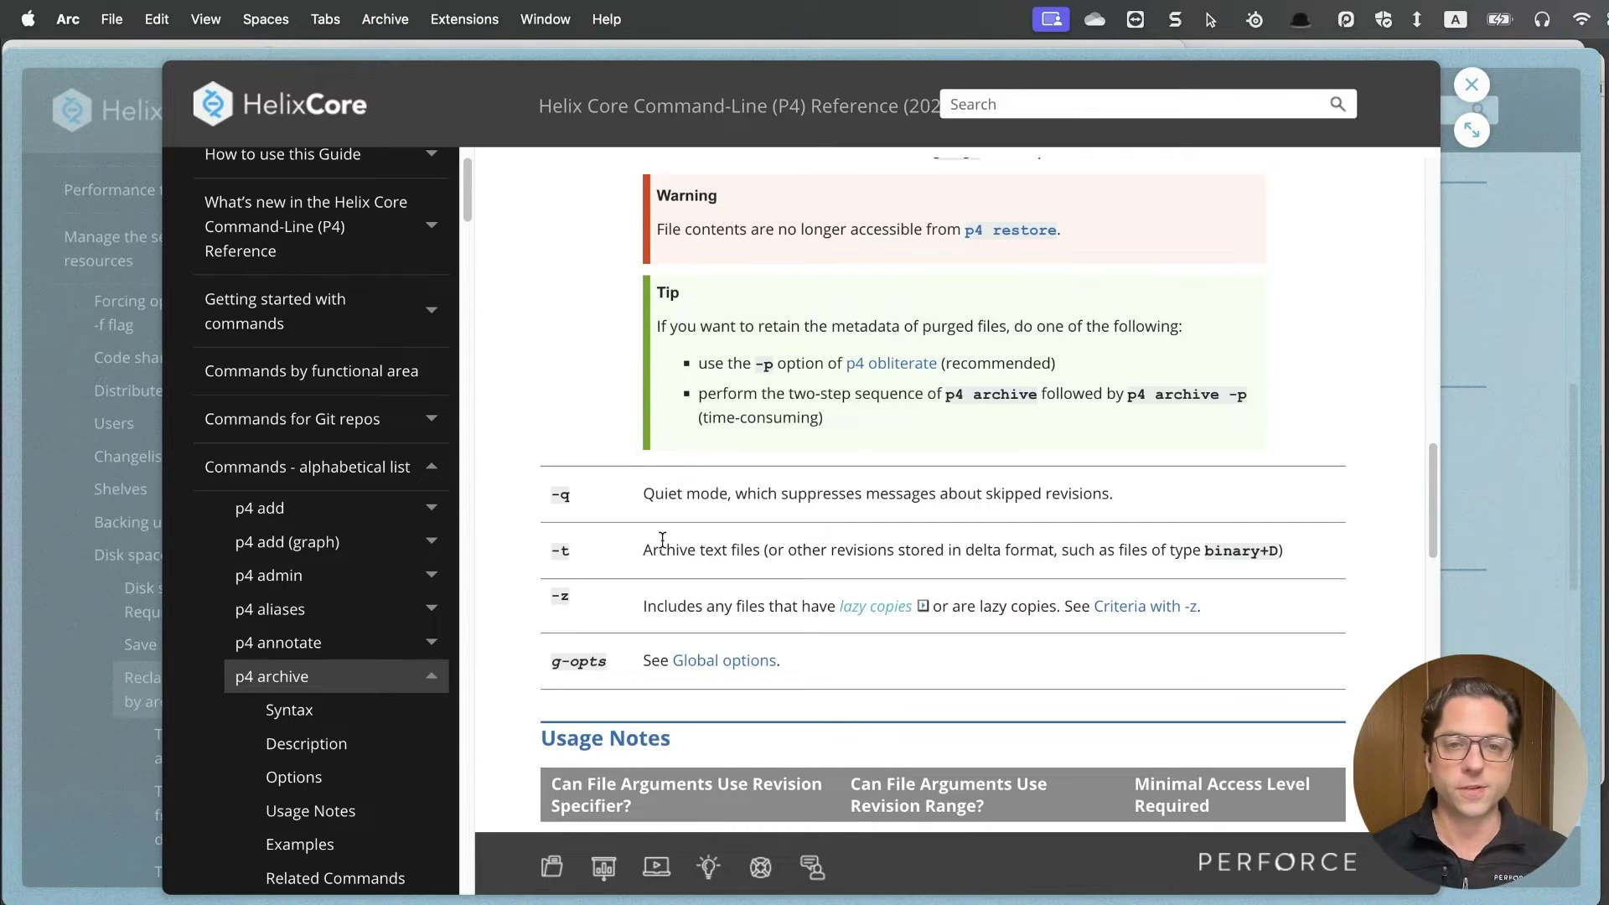
scroll(929, 505, down, 3)
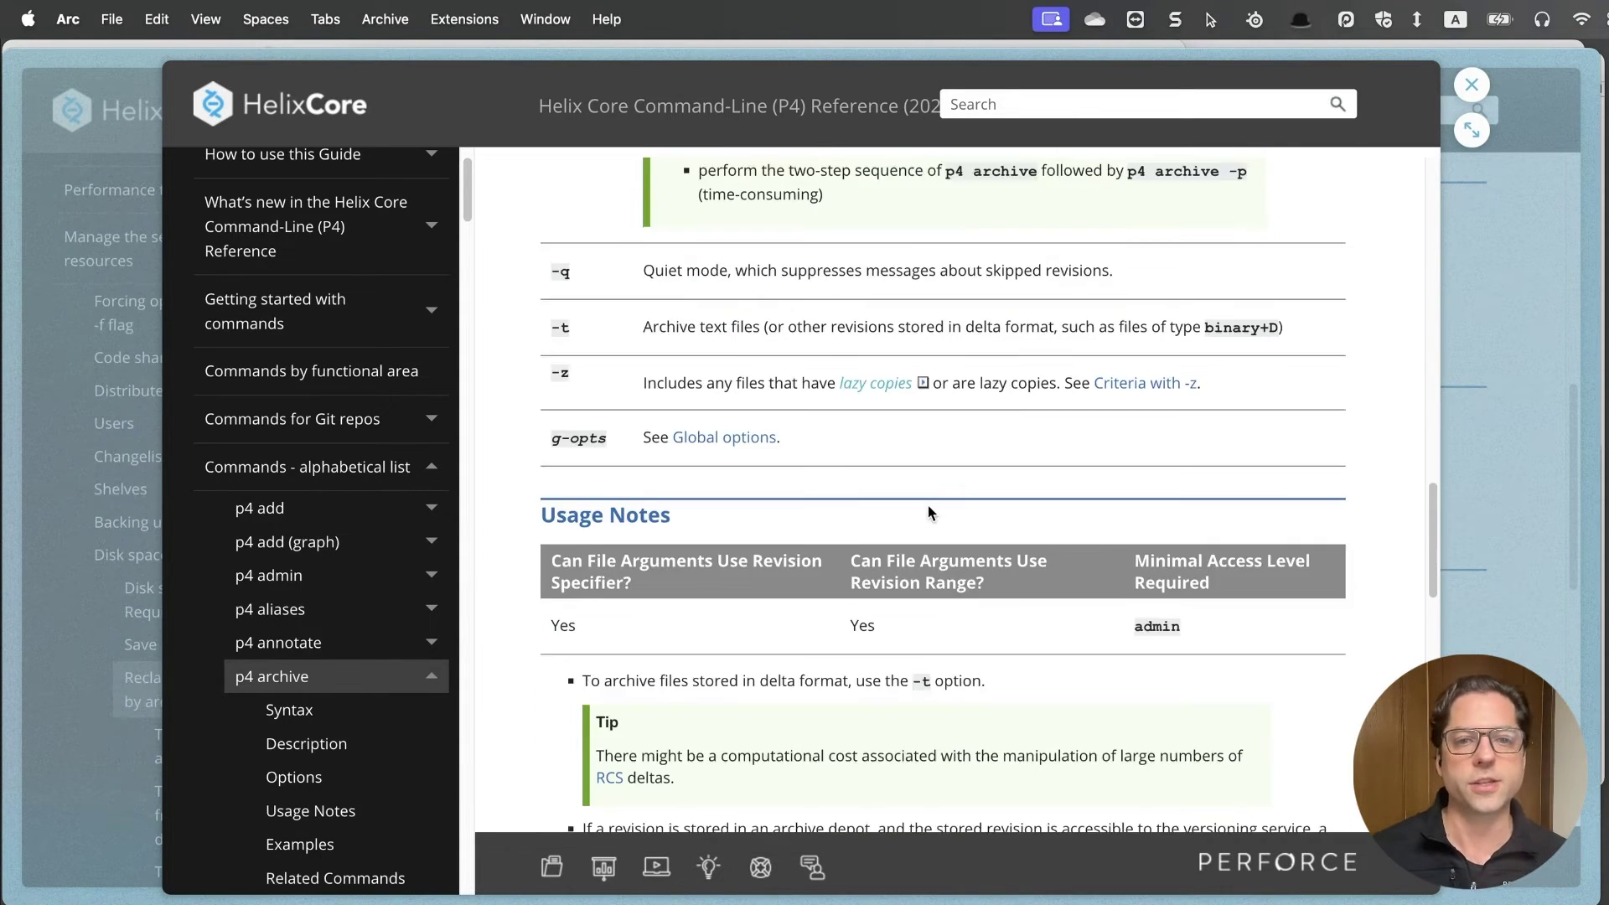
scroll(926, 507, down, 2)
scroll(926, 507, down, 2)
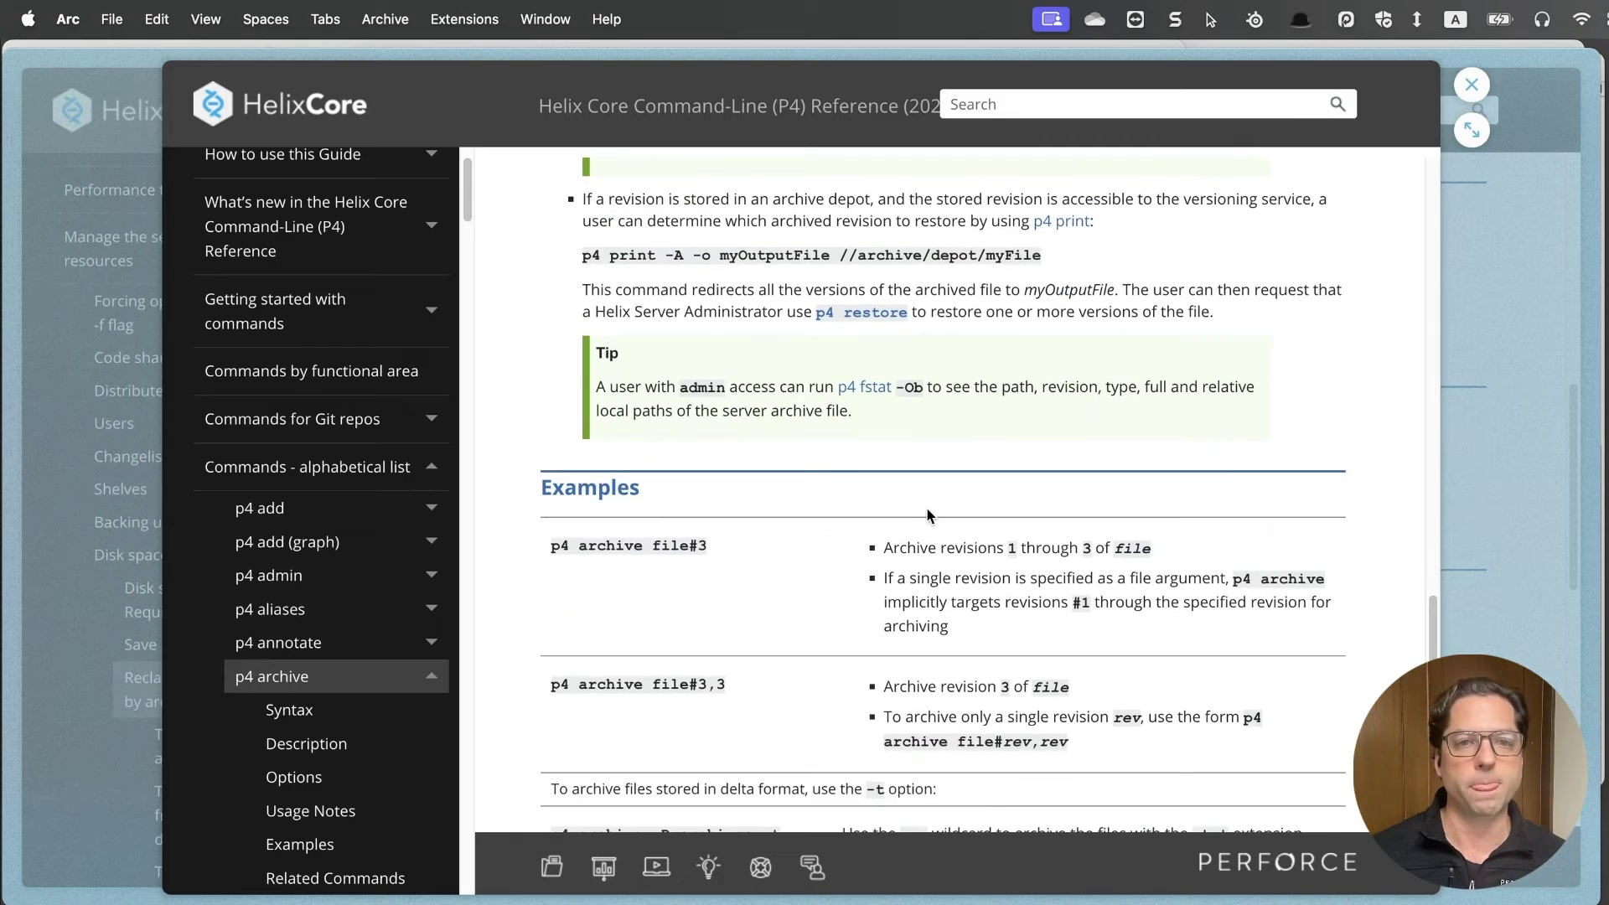
key(super+Tab)
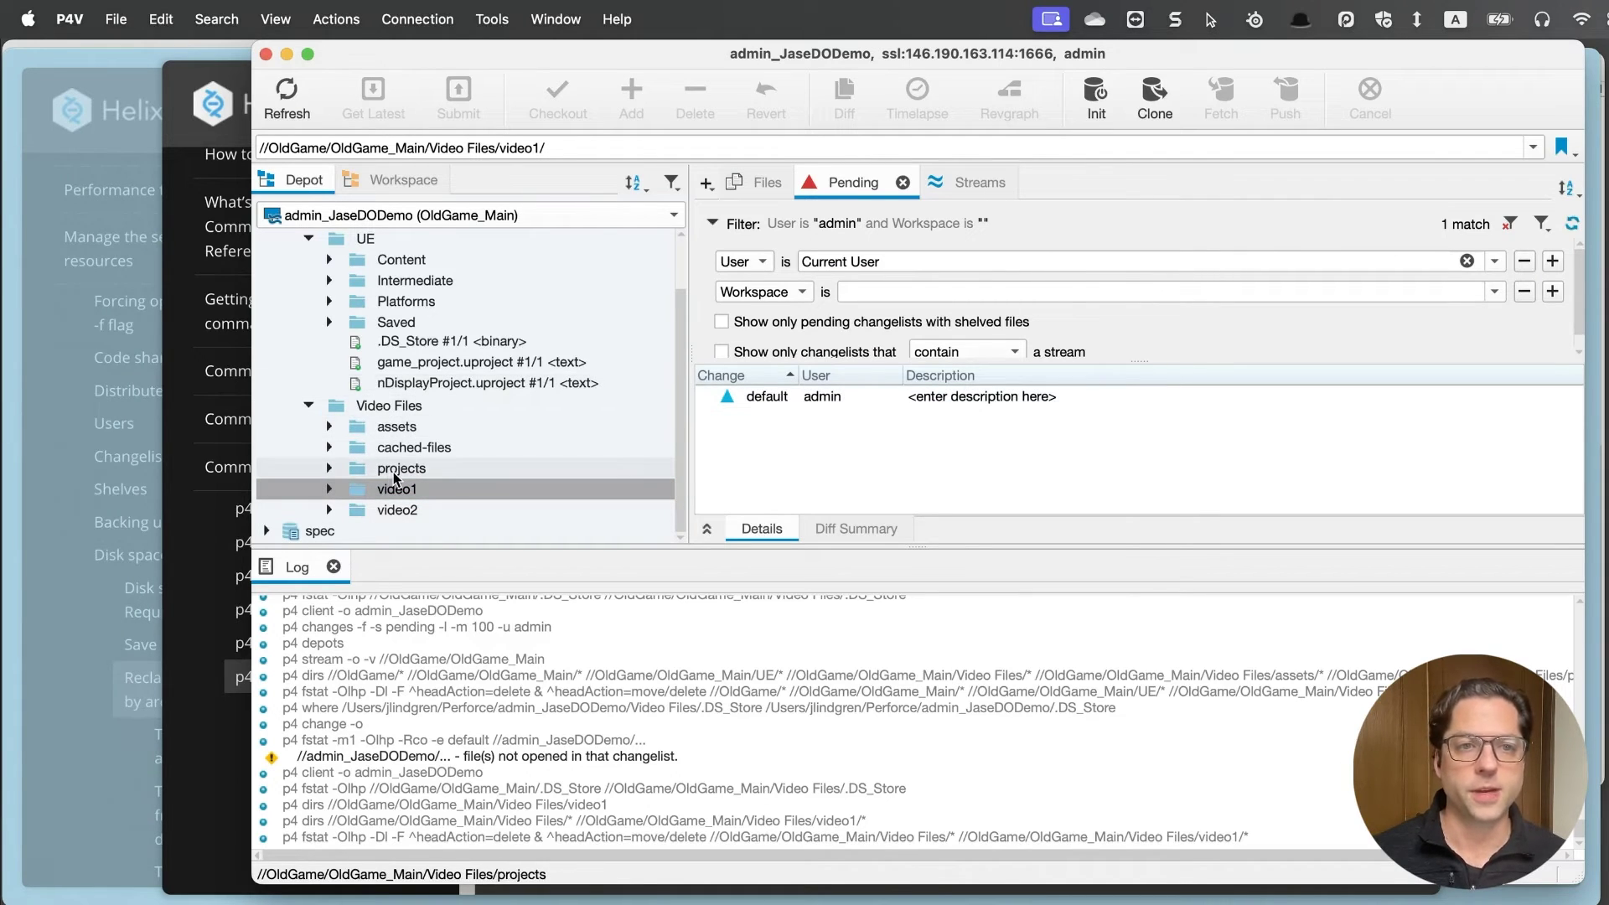
- Select the video1 folder and its full path //OldGame/OldGame_Main/Video Files/video1/
click(406, 494)
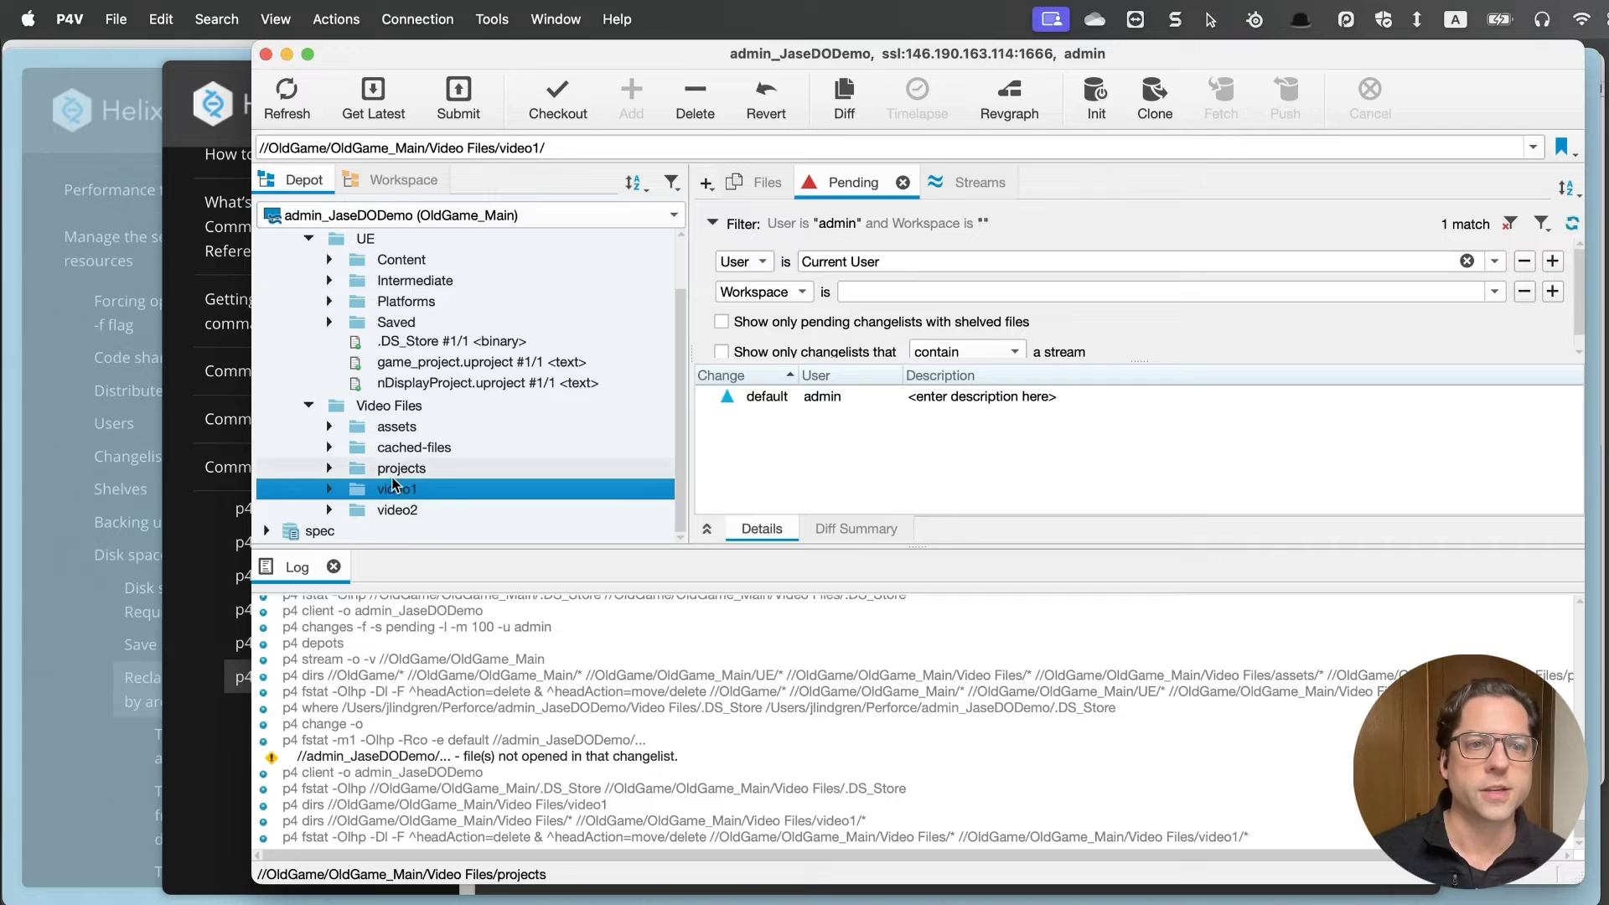
scroll(373, 491, up, 2)
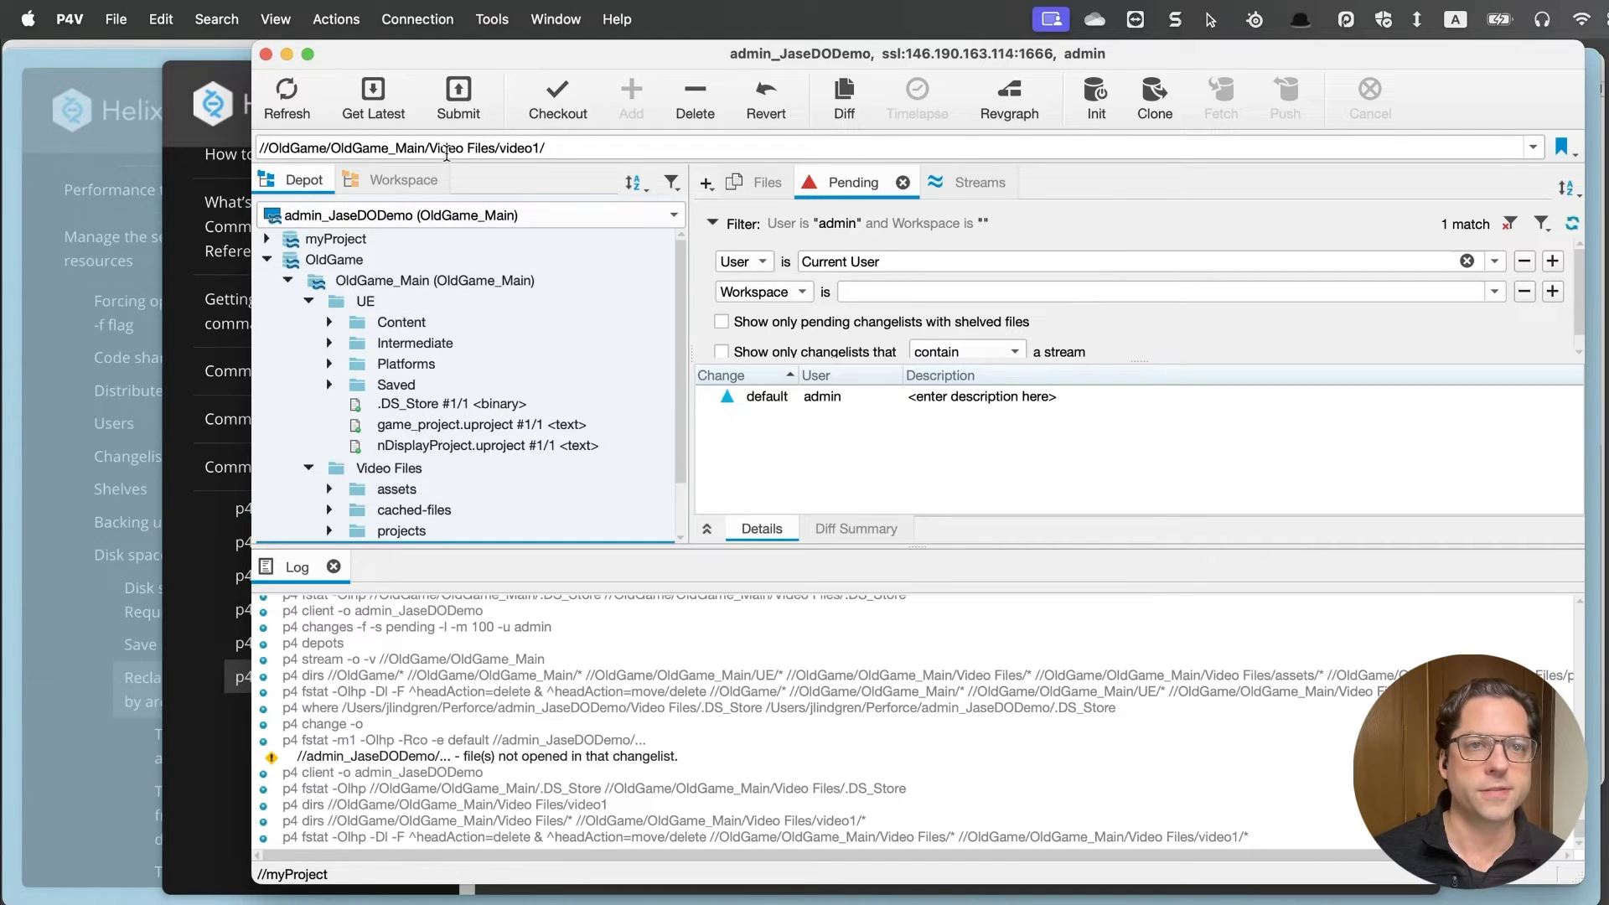
drag(577, 147, 257, 147)
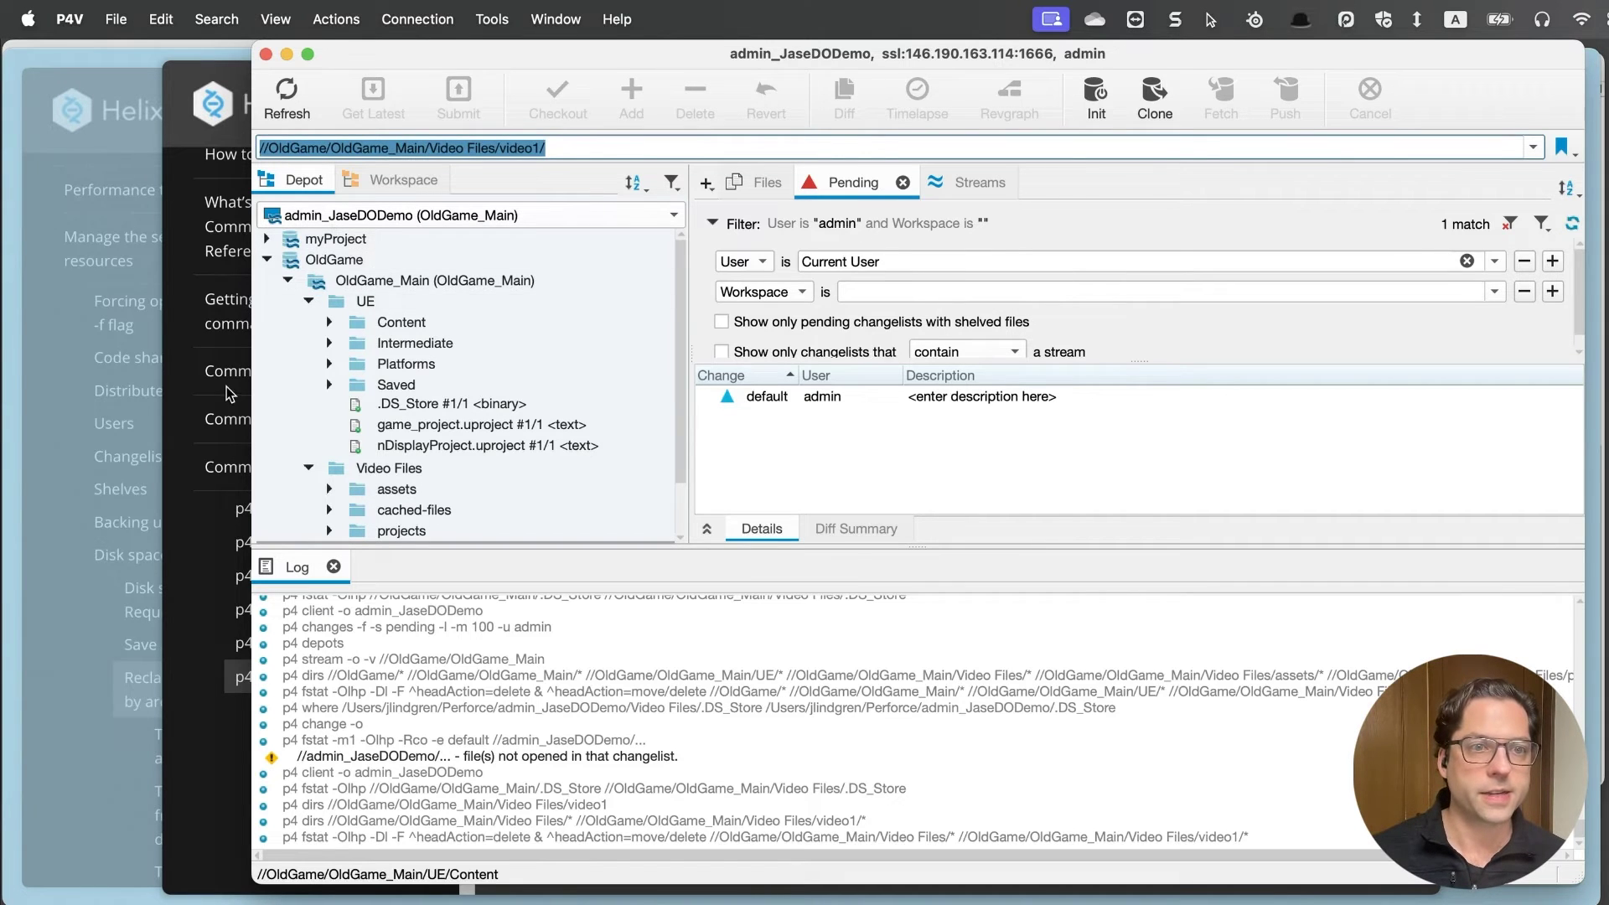
- Start the p4 archive command in Terminal with the copied depot name s3-archive-demo
key(super+Tab)
text(p4 )
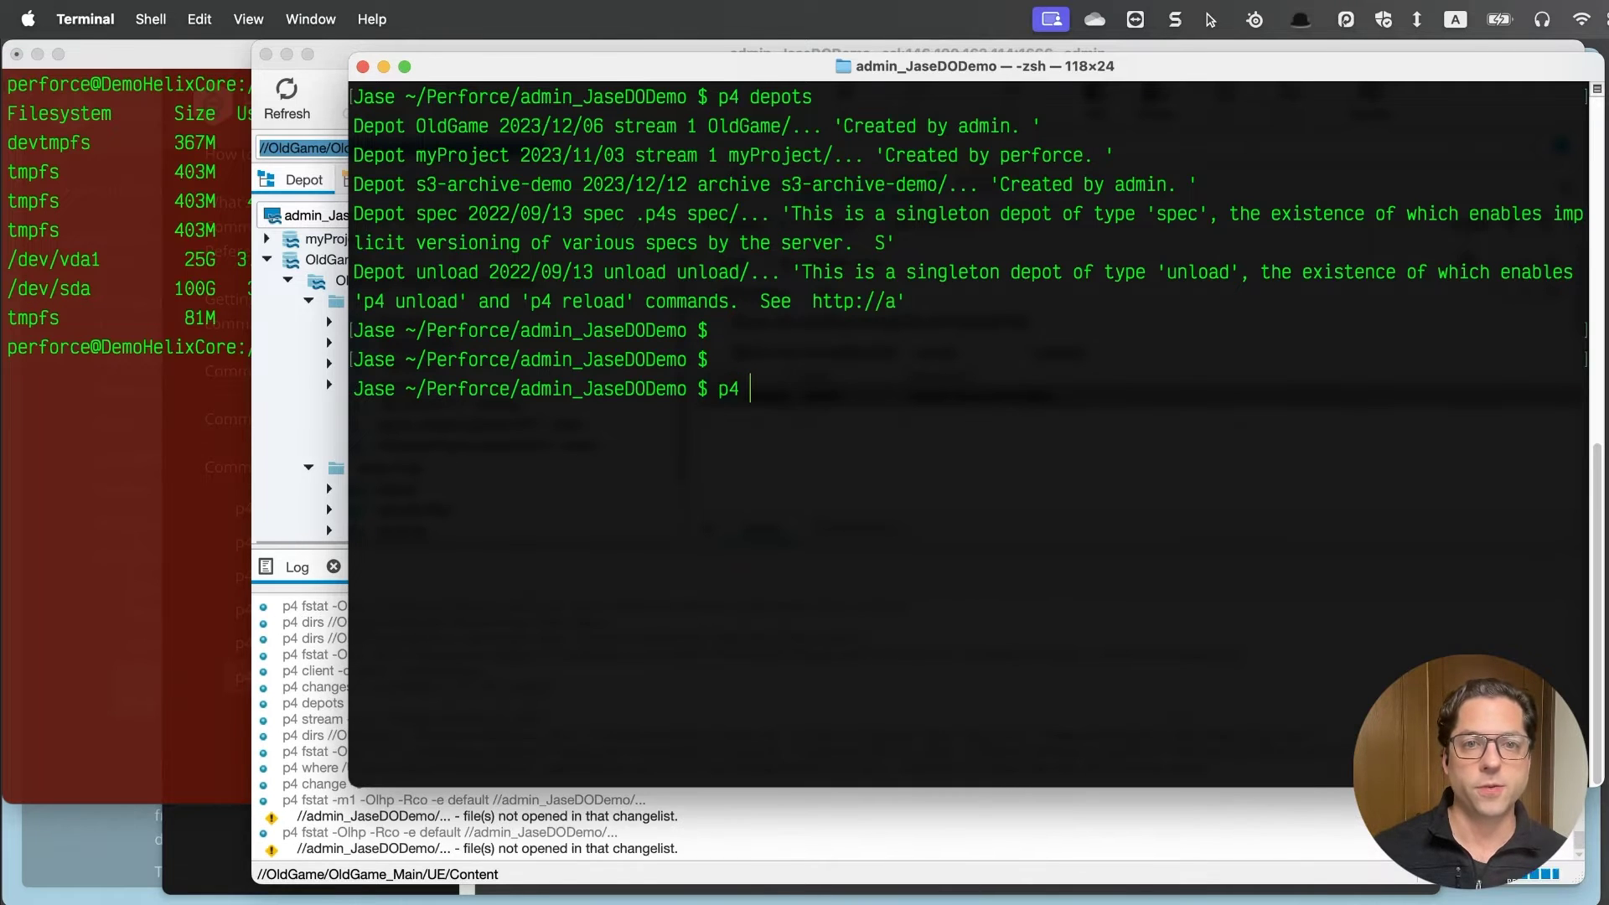
text(archive -)
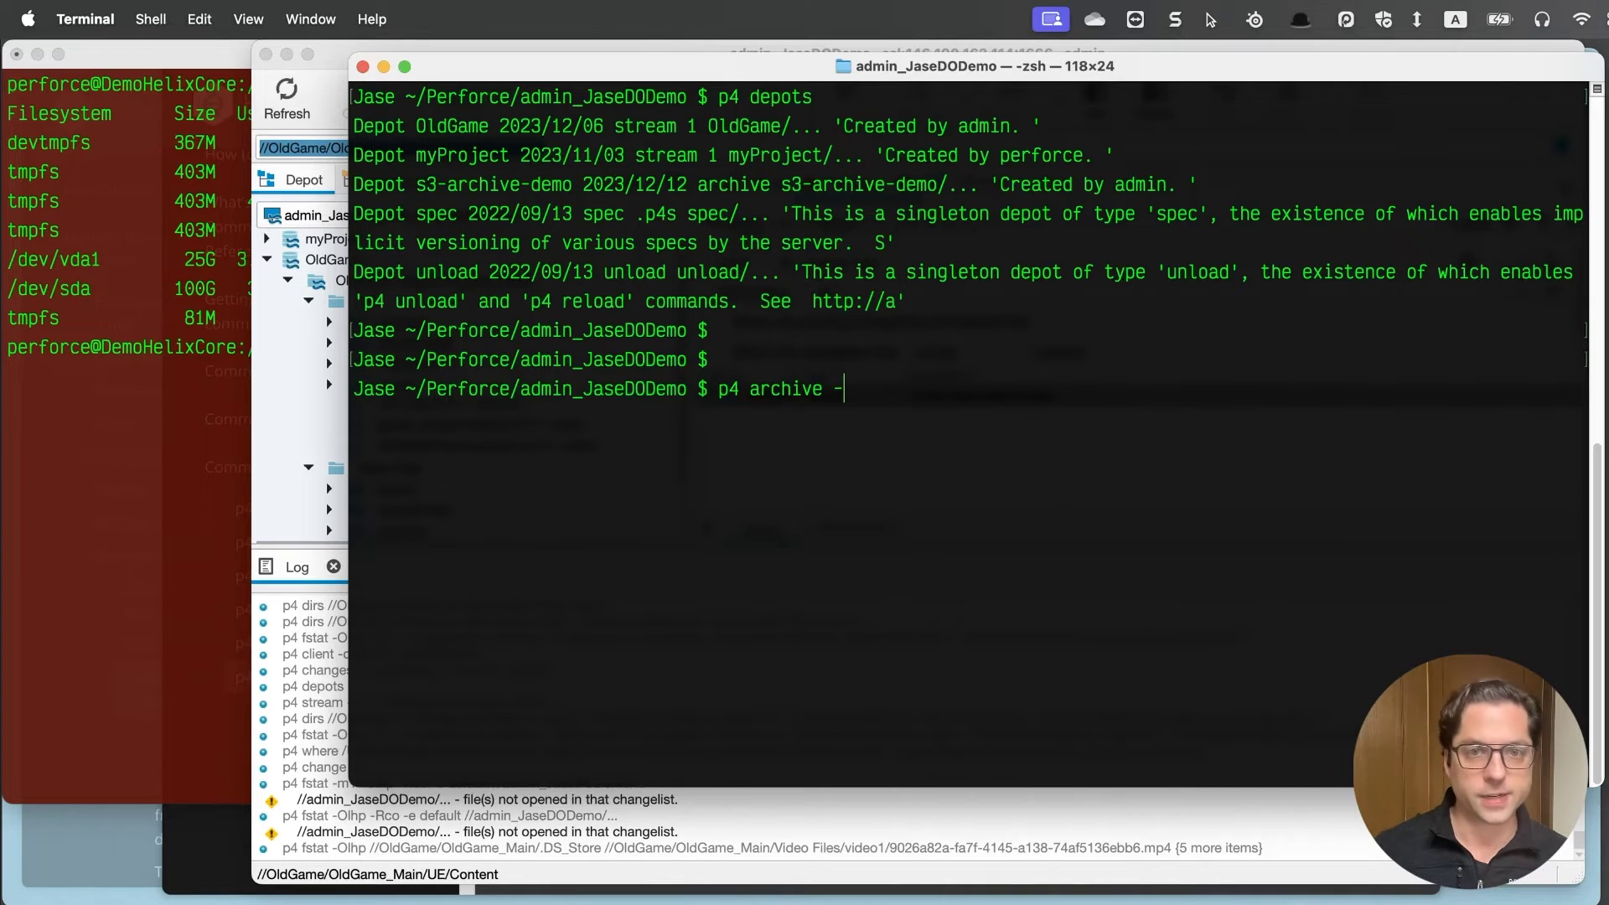
text(D)
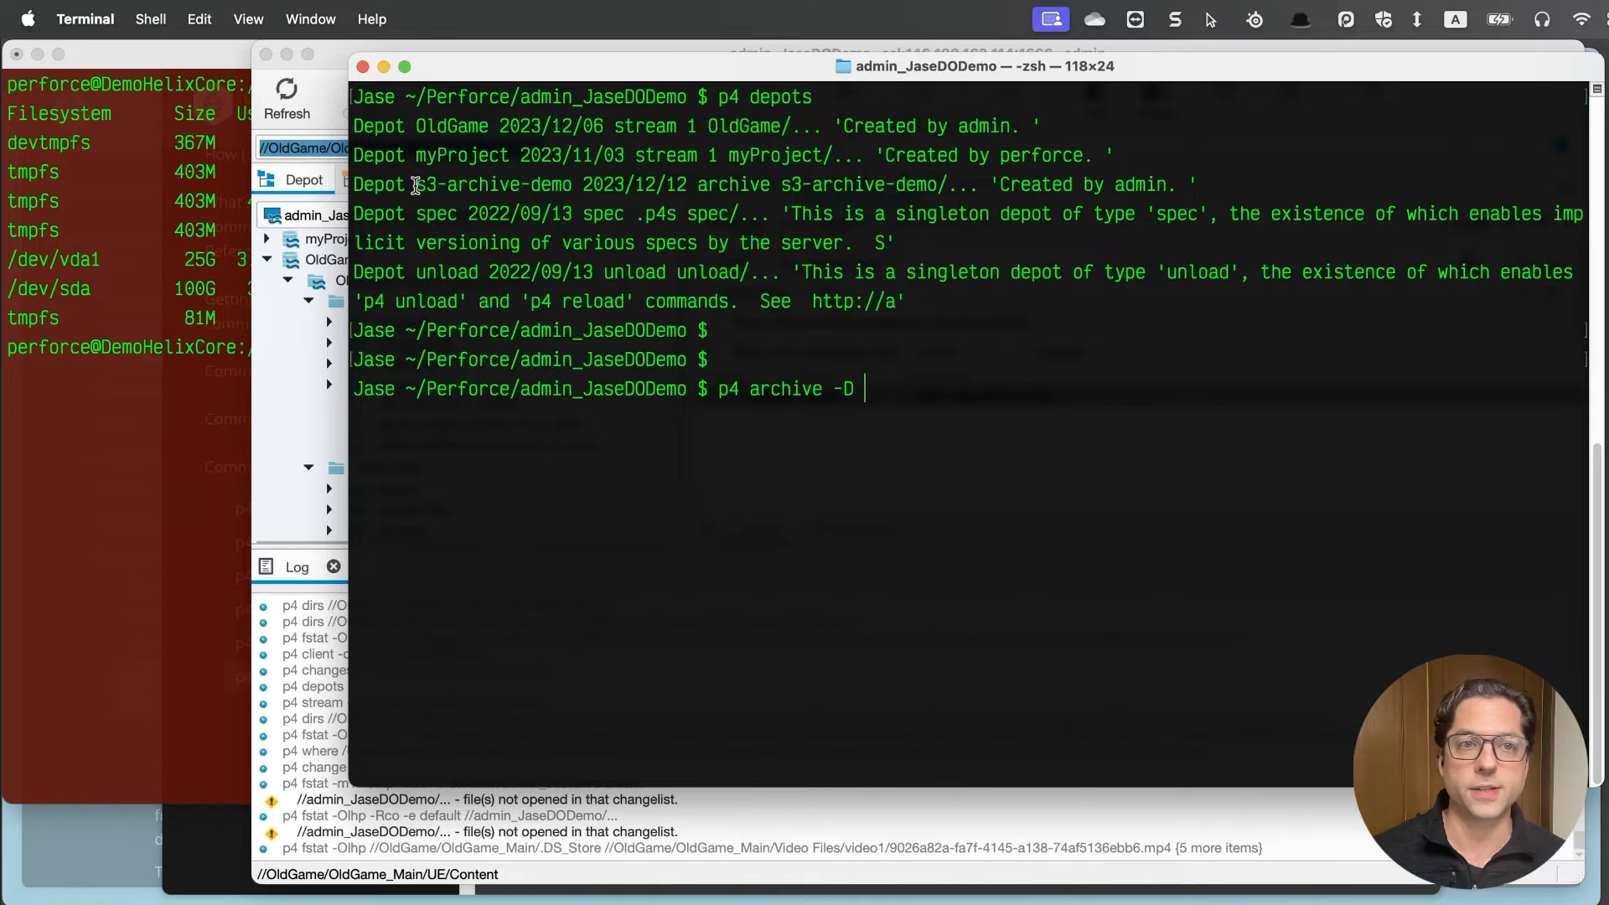
drag(416, 184, 574, 186)
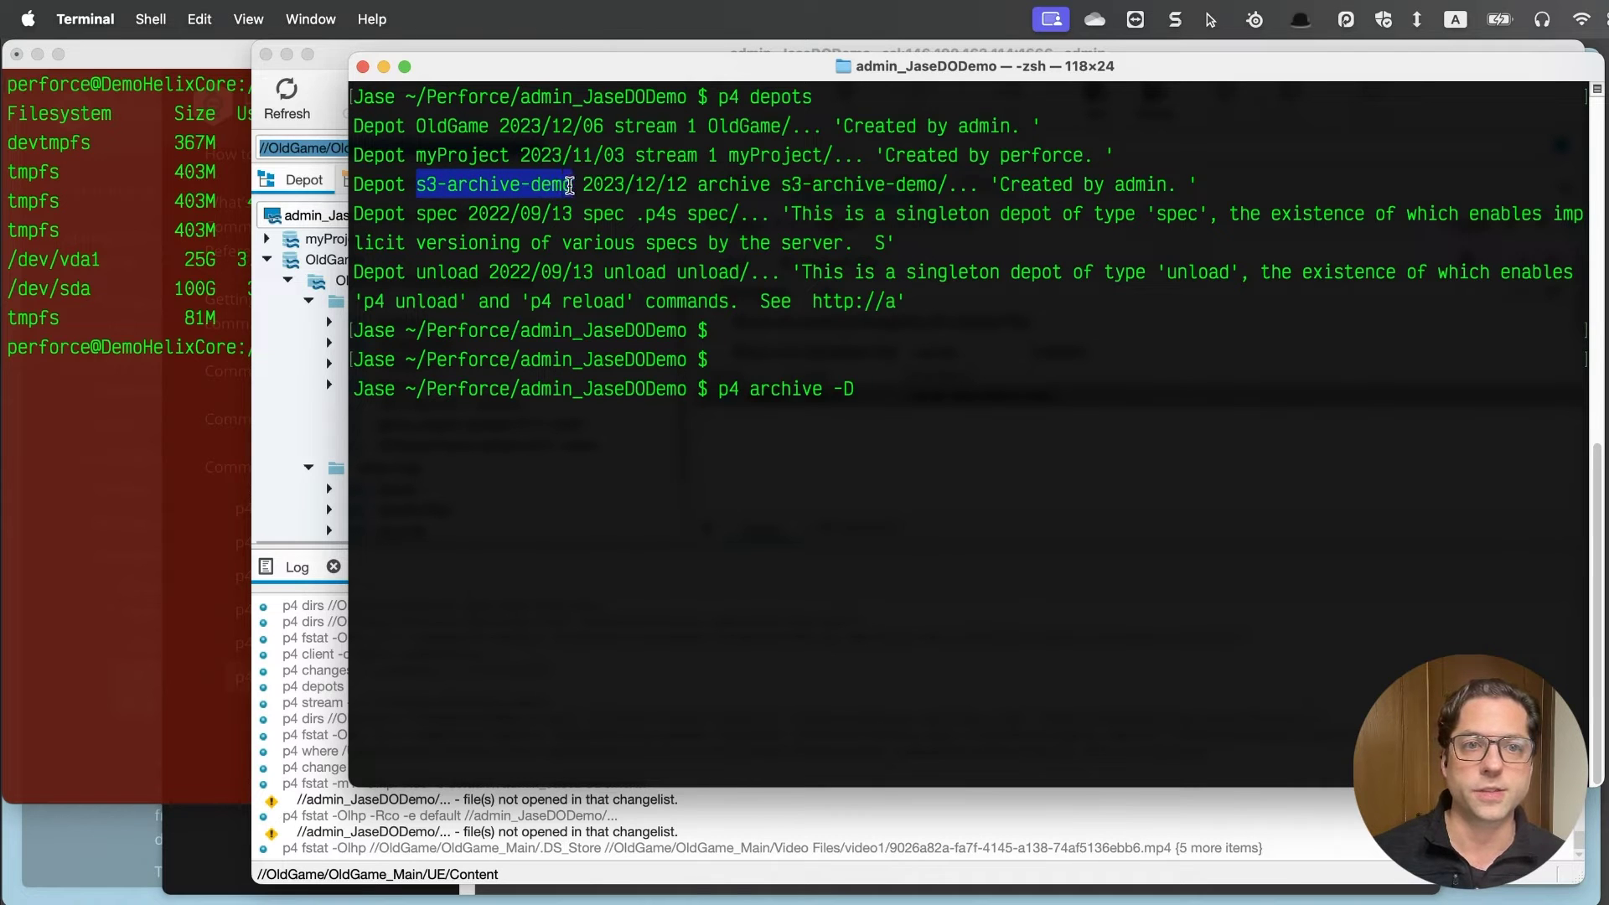
key(super+c)
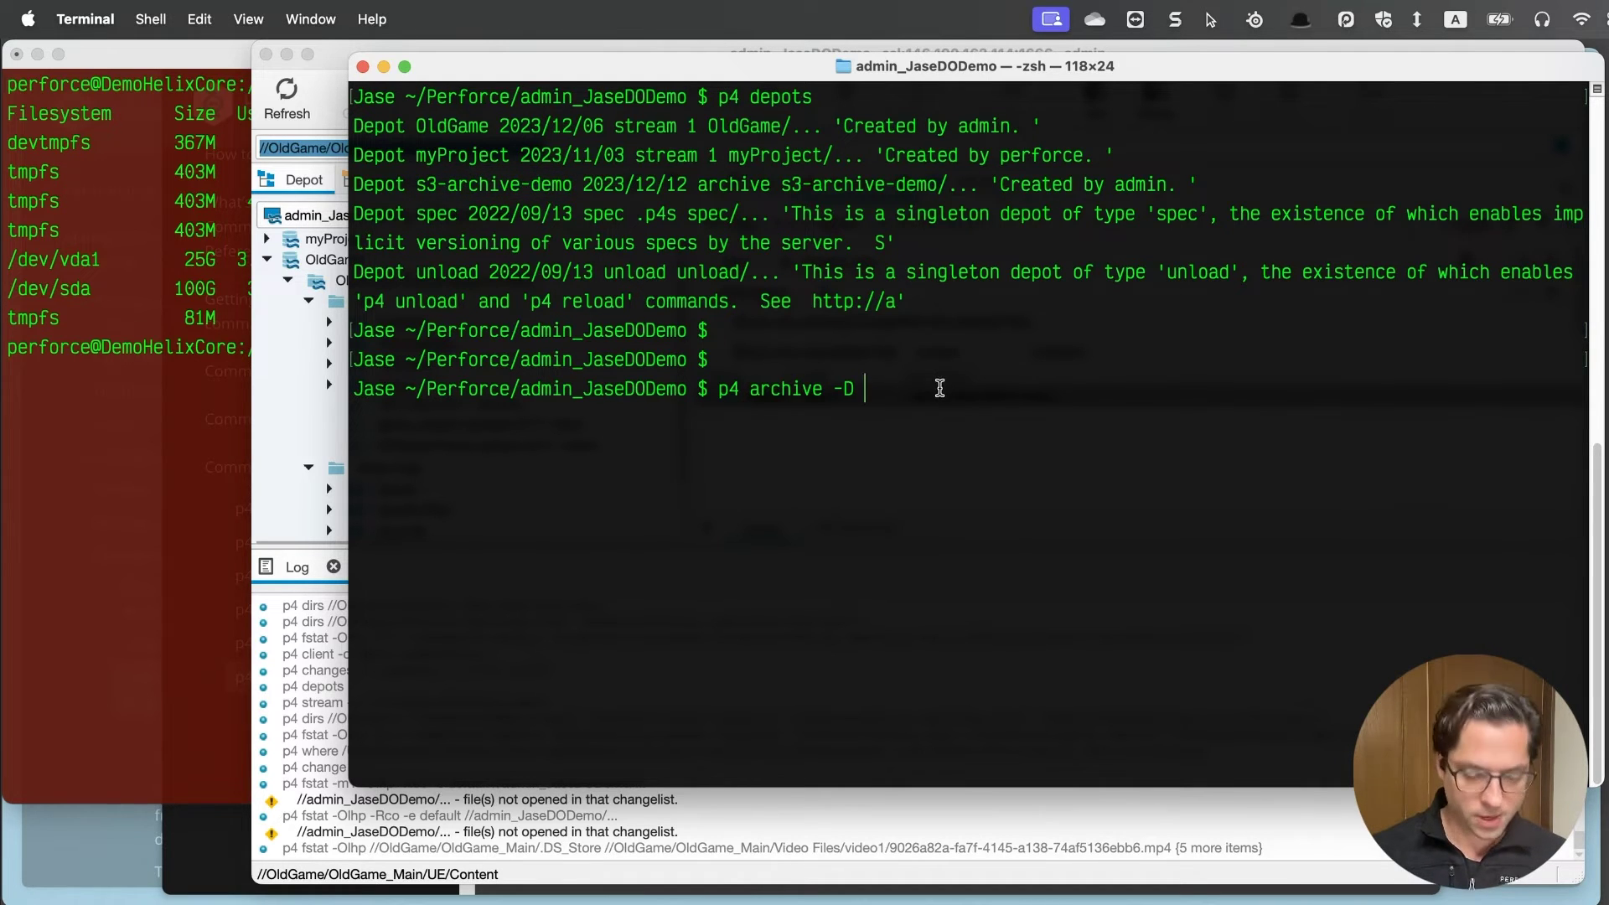
key(super+v)
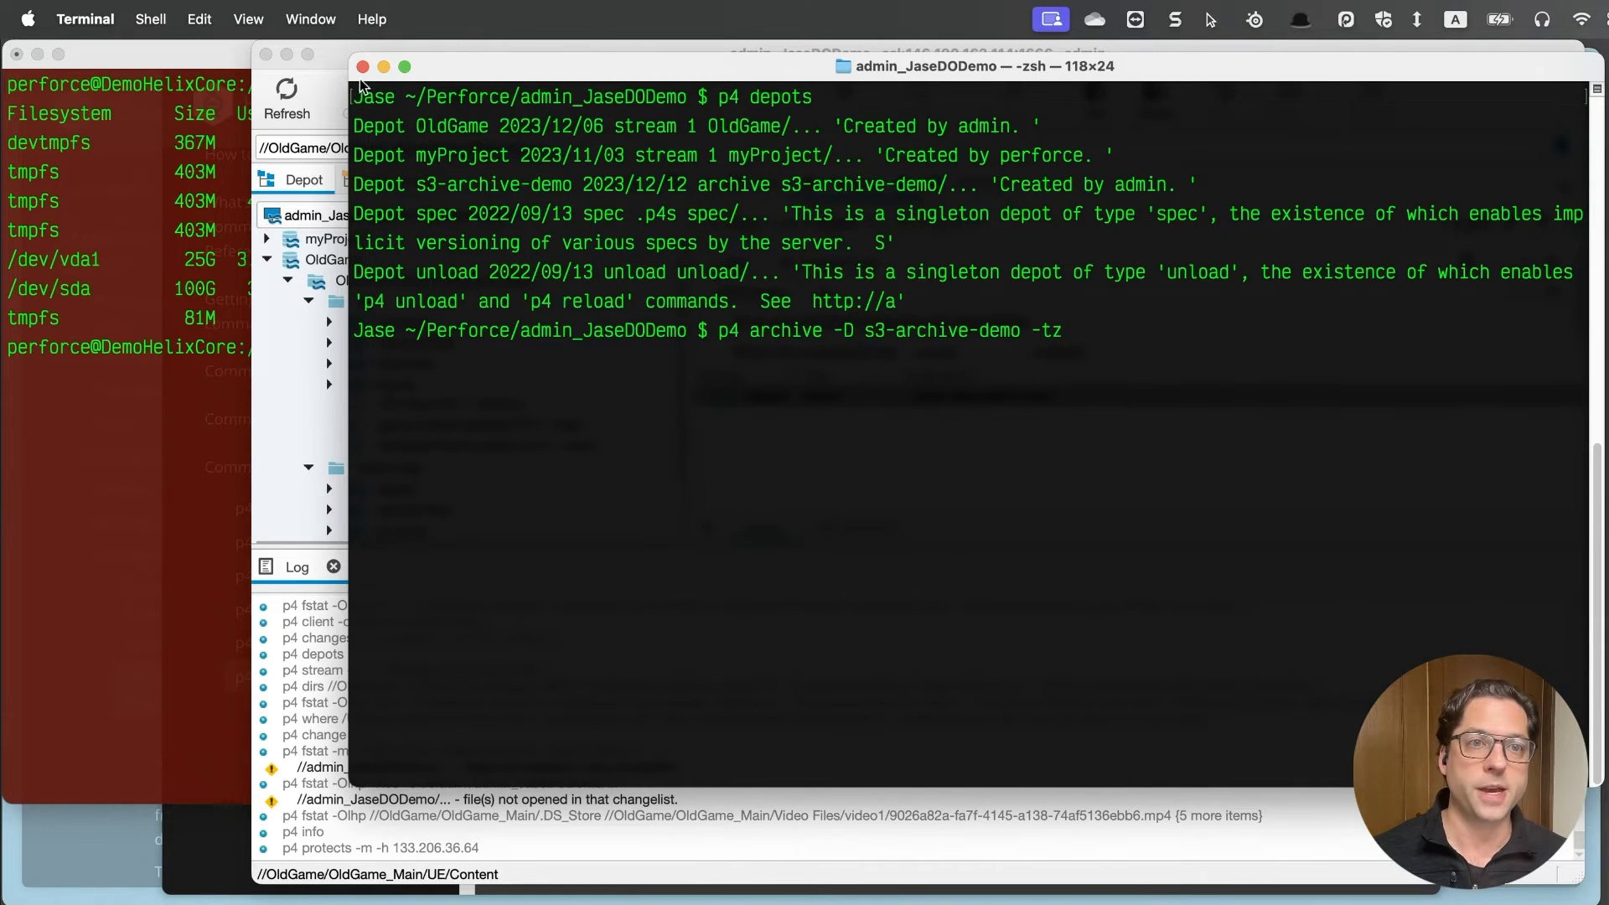
- Append the video1 depot path, run the archive, and check the depot folders in P4V
click(318, 147)
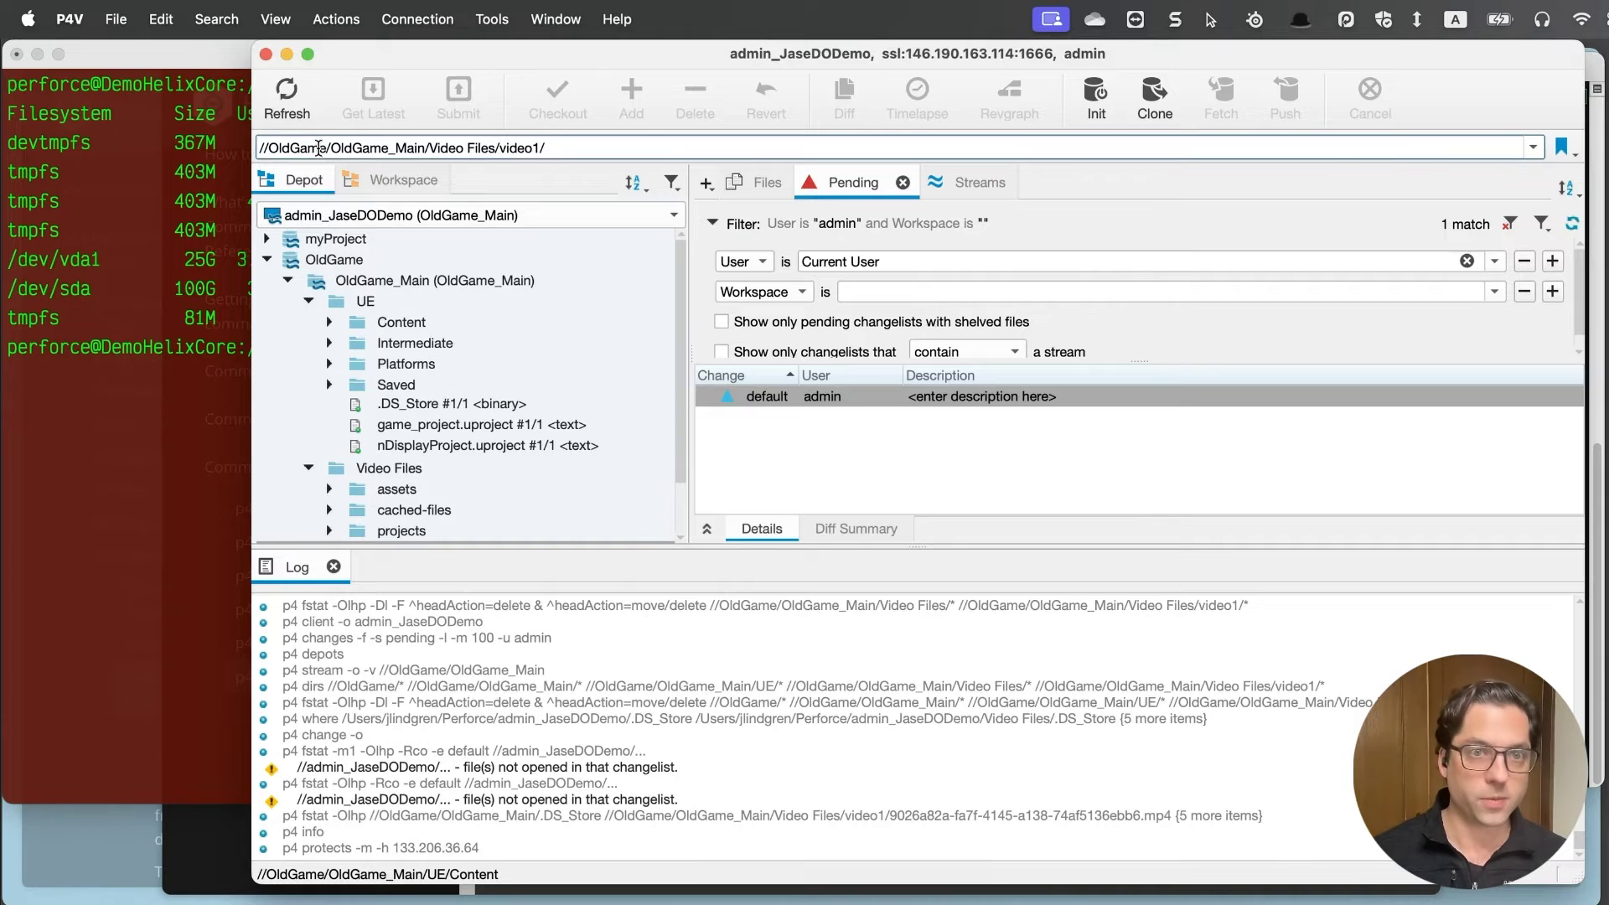
key(super+a)
key(super+c)
key(super+Tab)
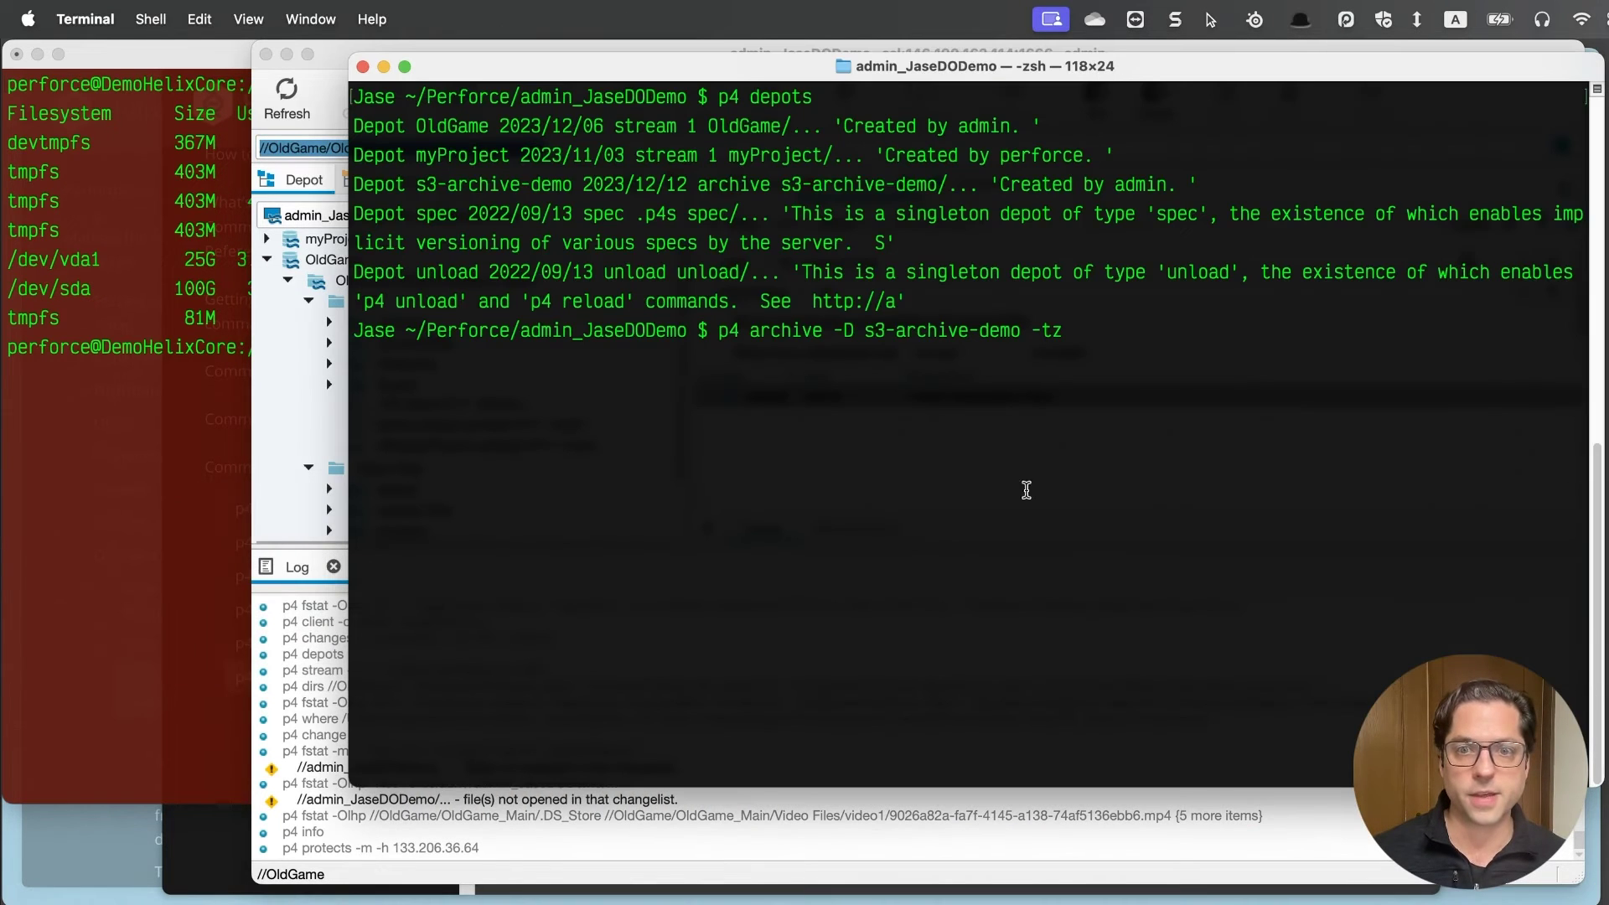
key(super+v)
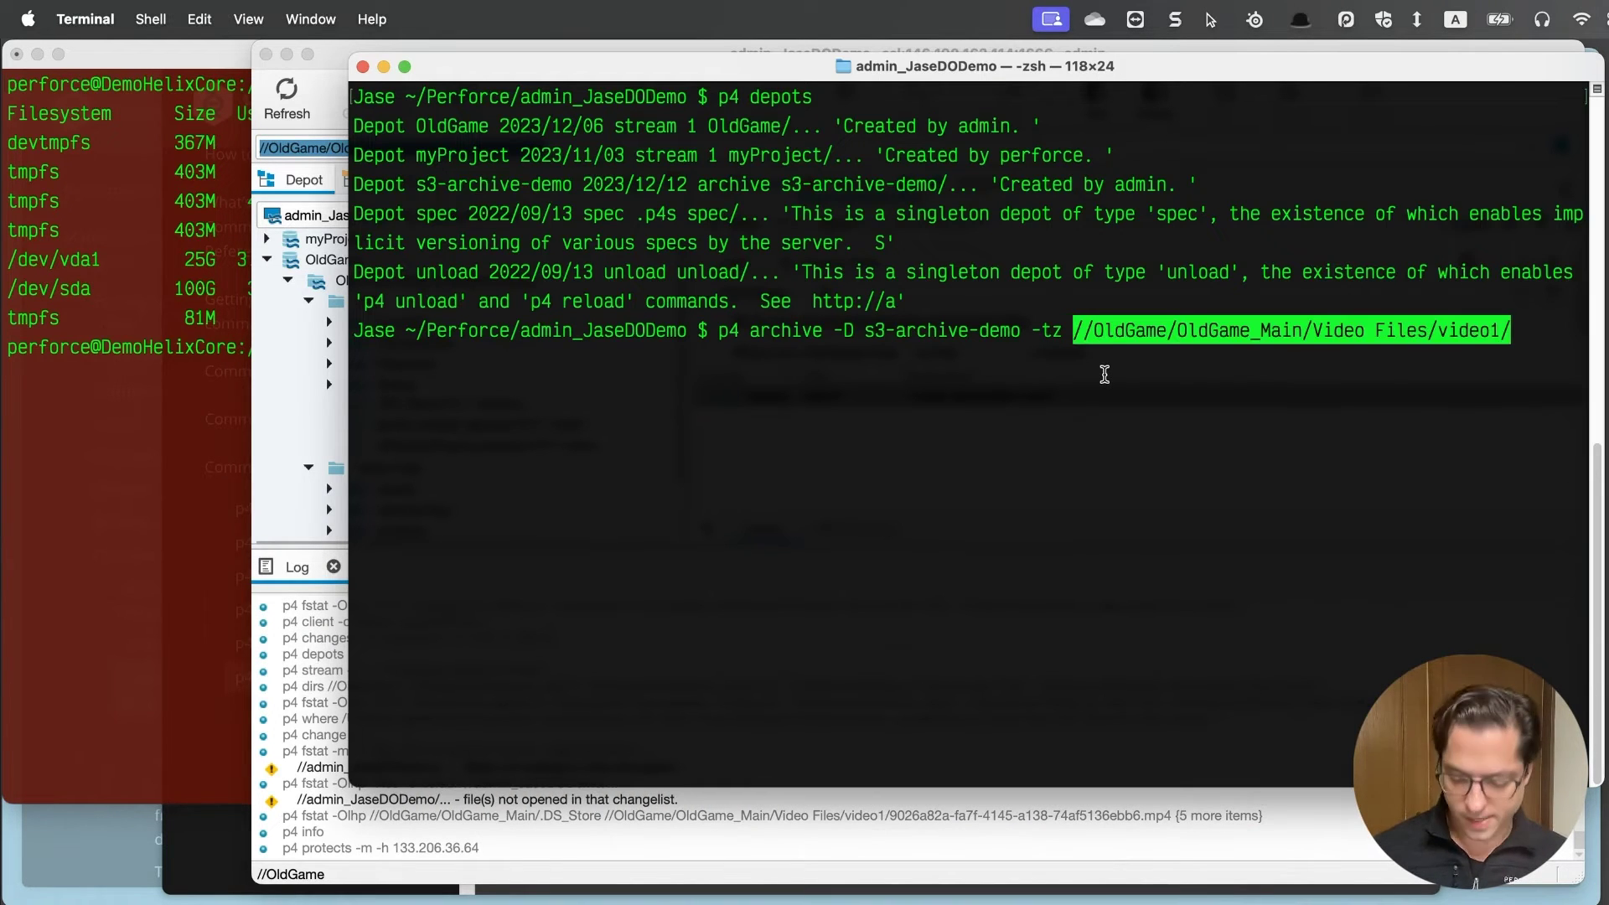
key(Right)
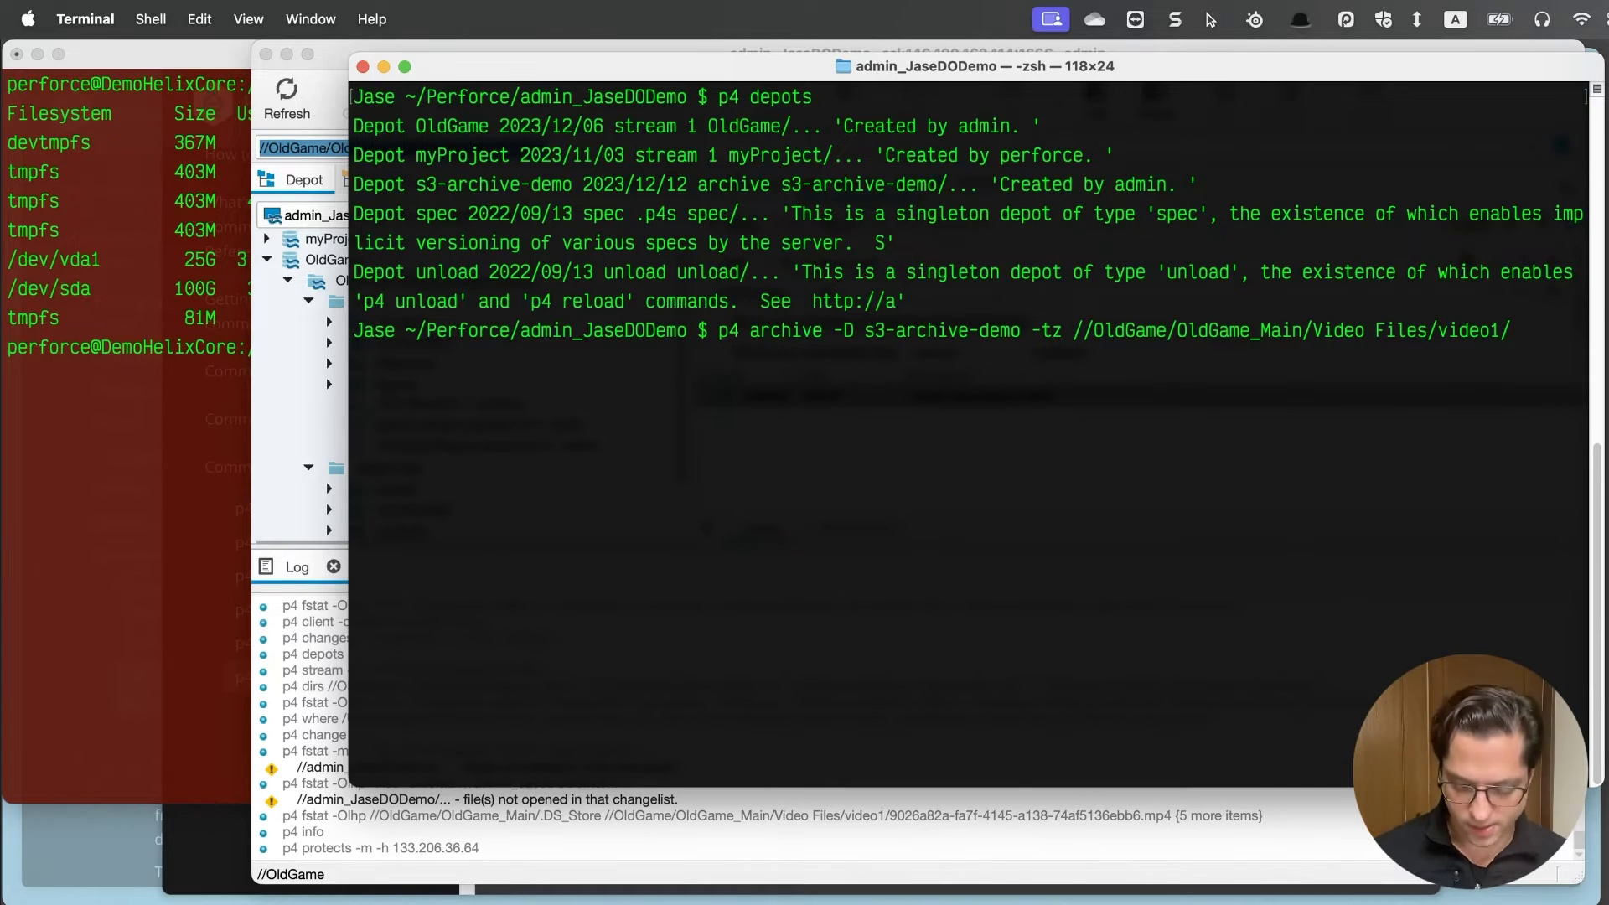
text(")
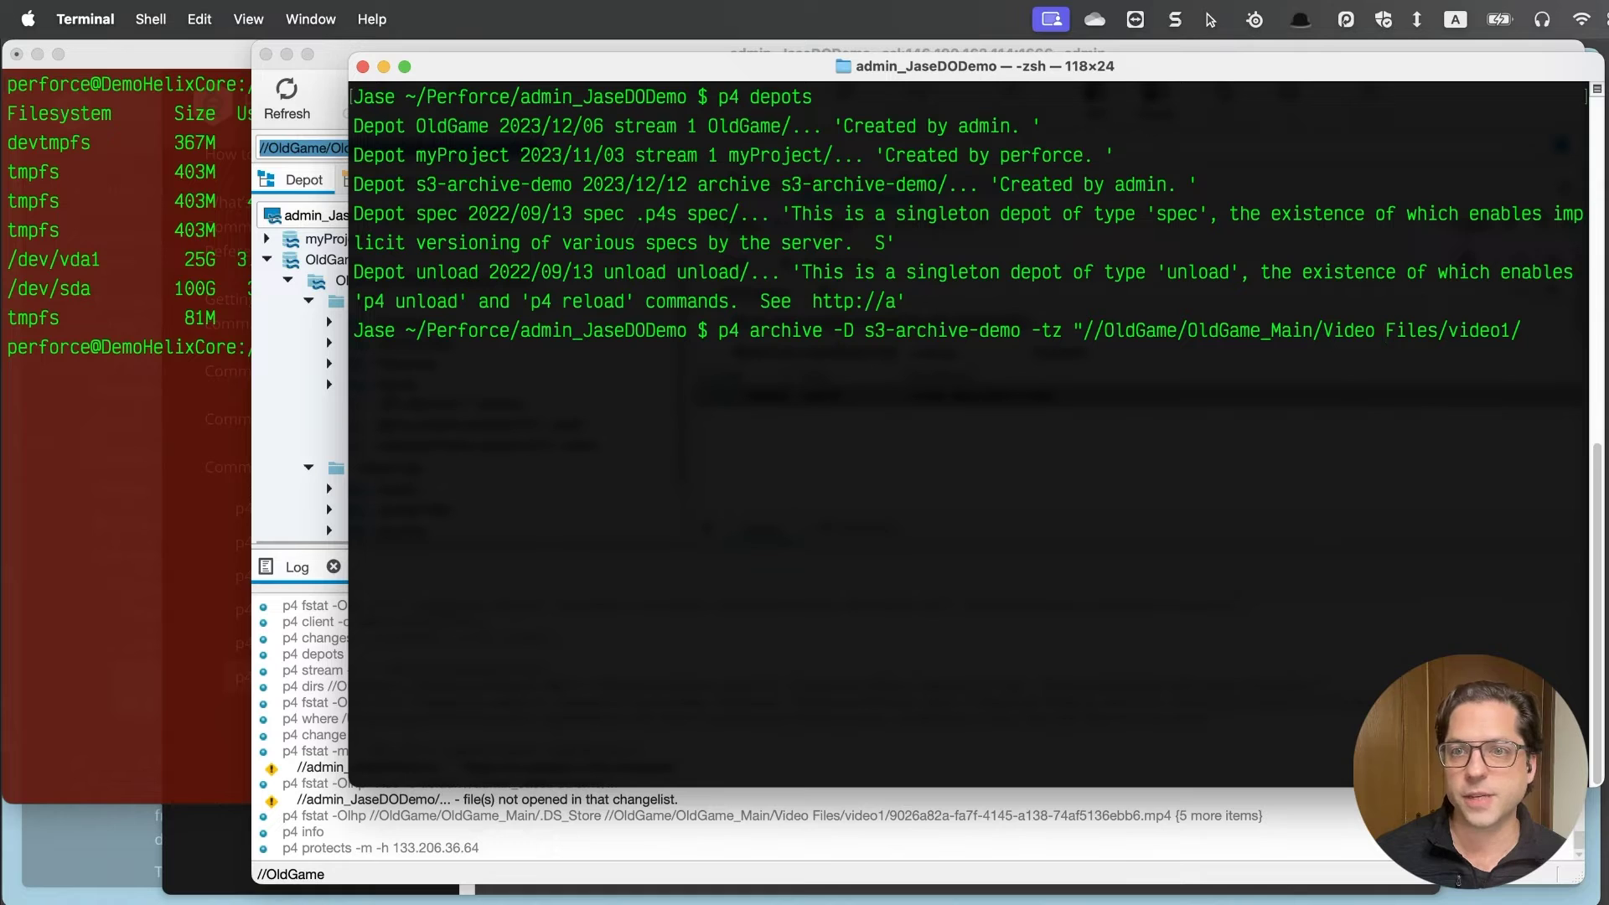
key(Right)
key(Right)
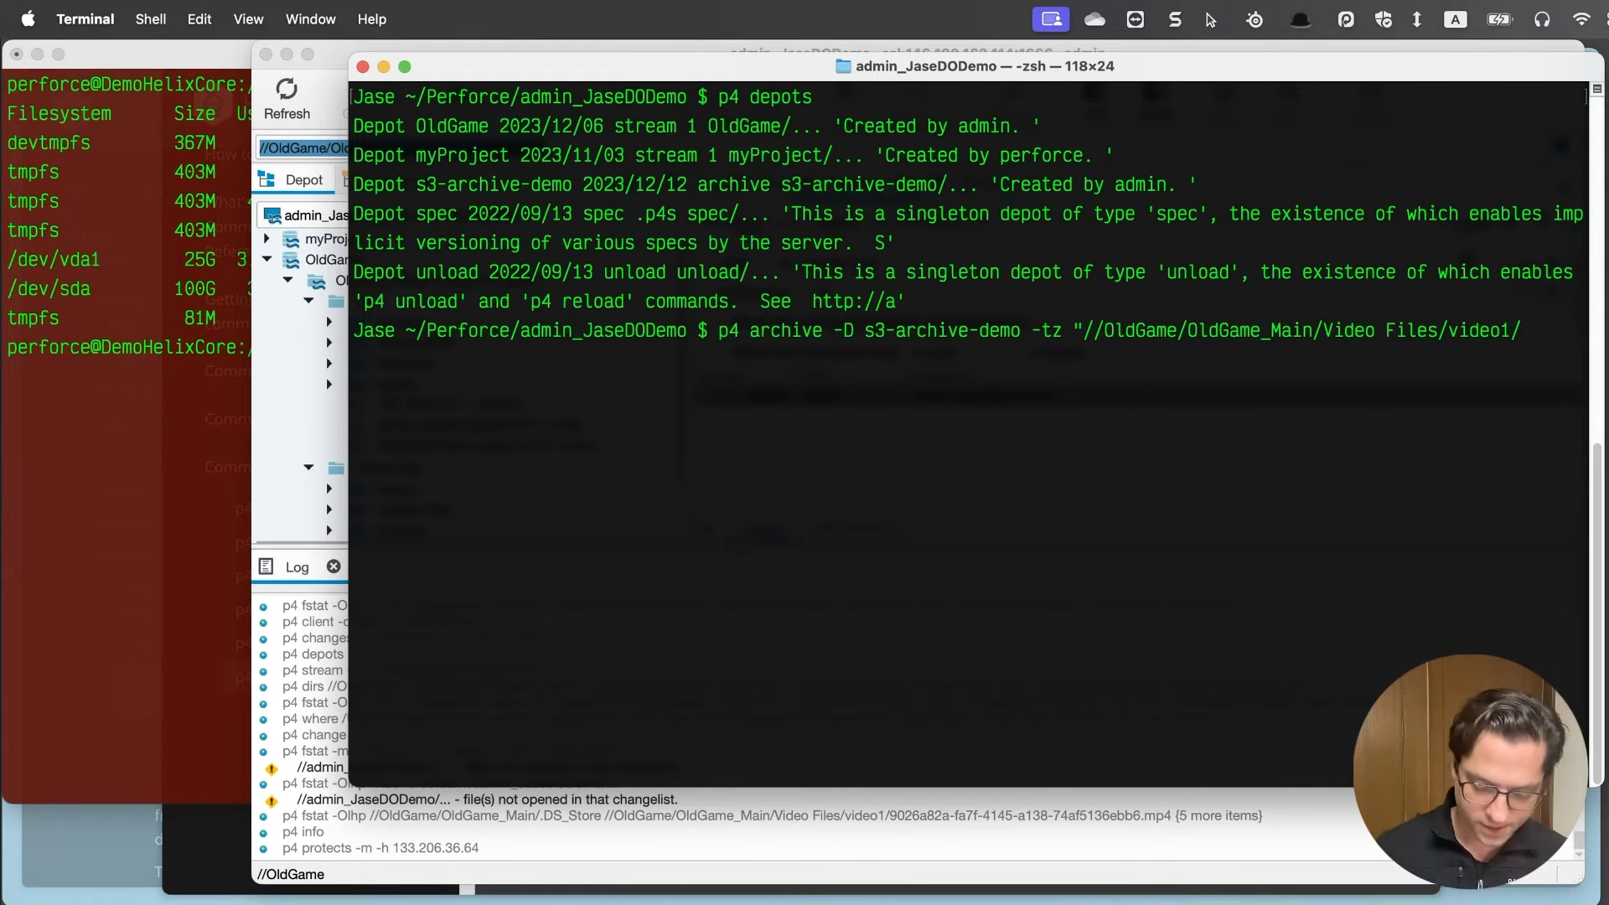
text(...")
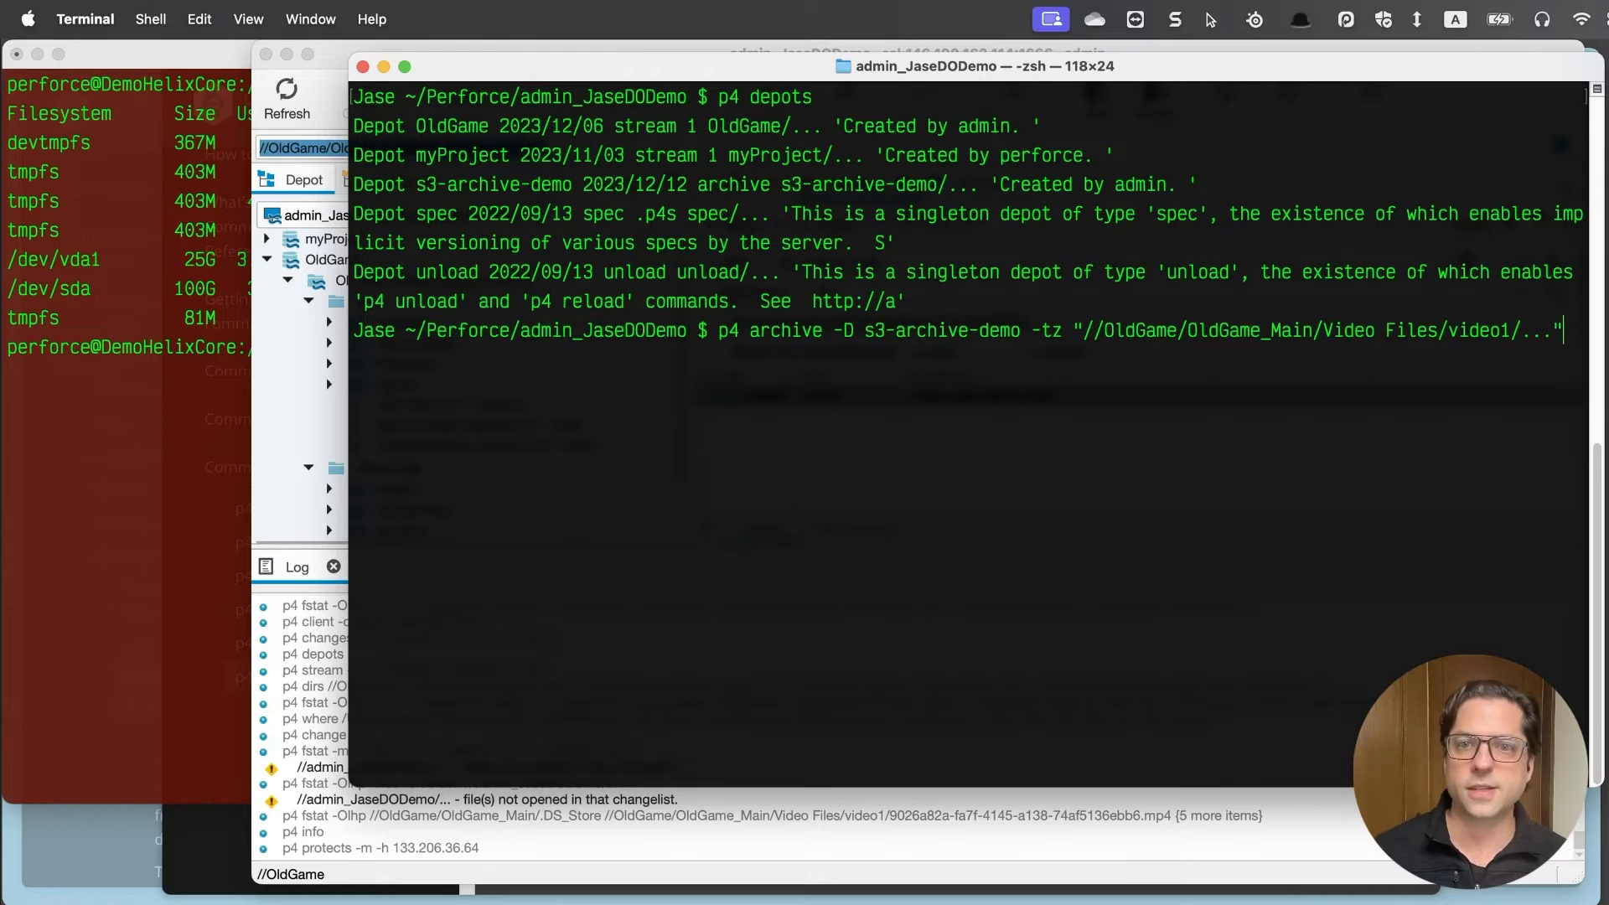
key(Return)
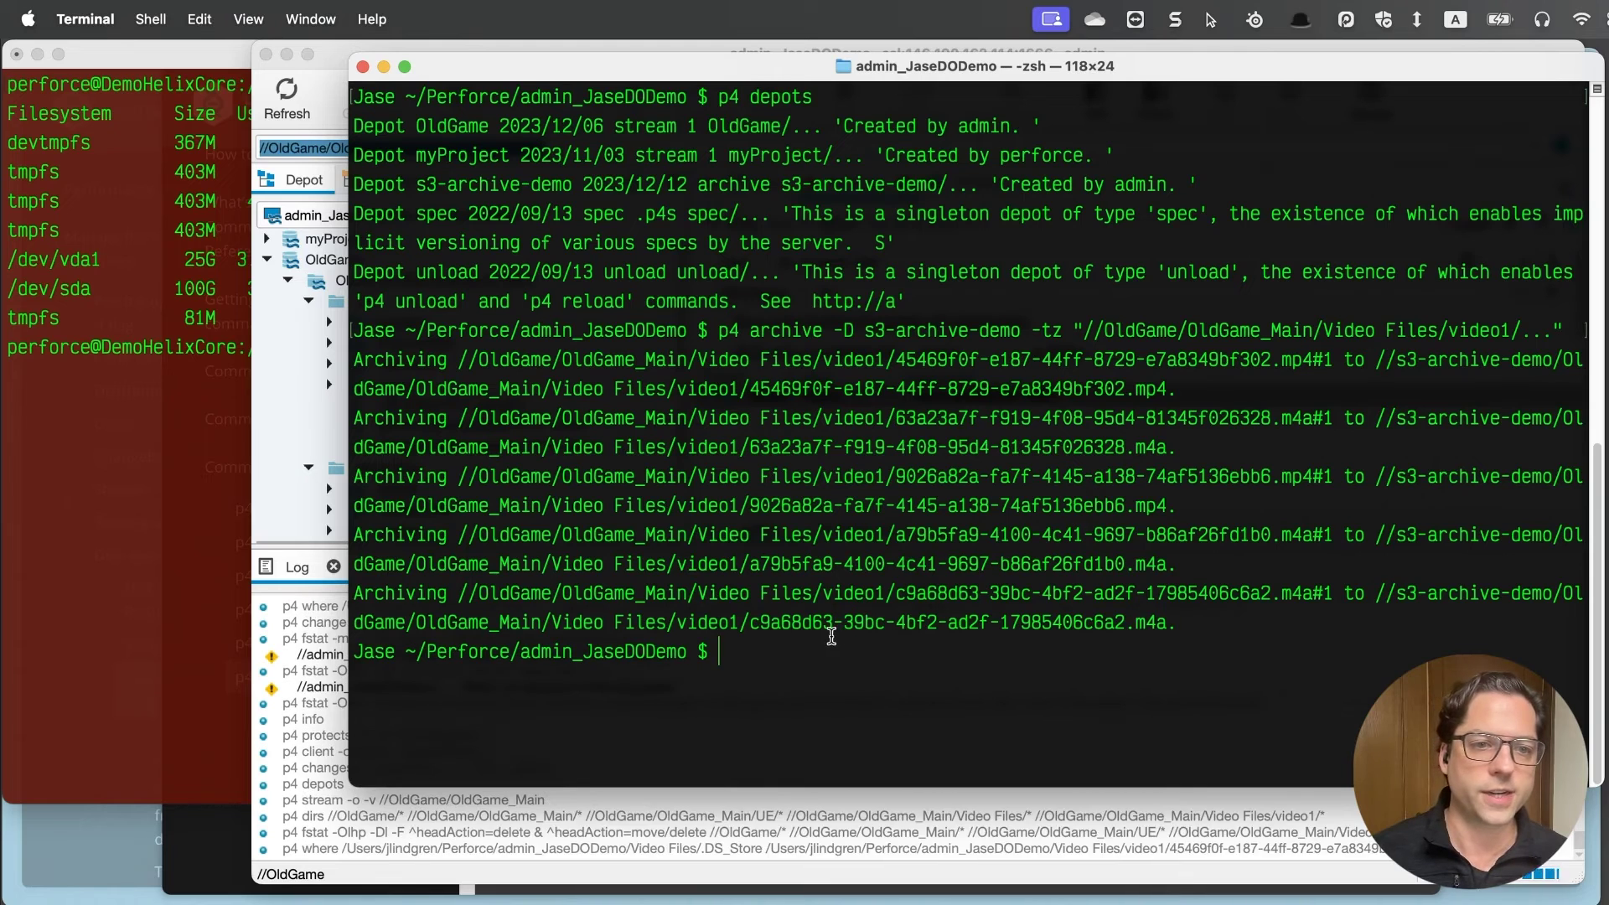
click(259, 512)
click(365, 466)
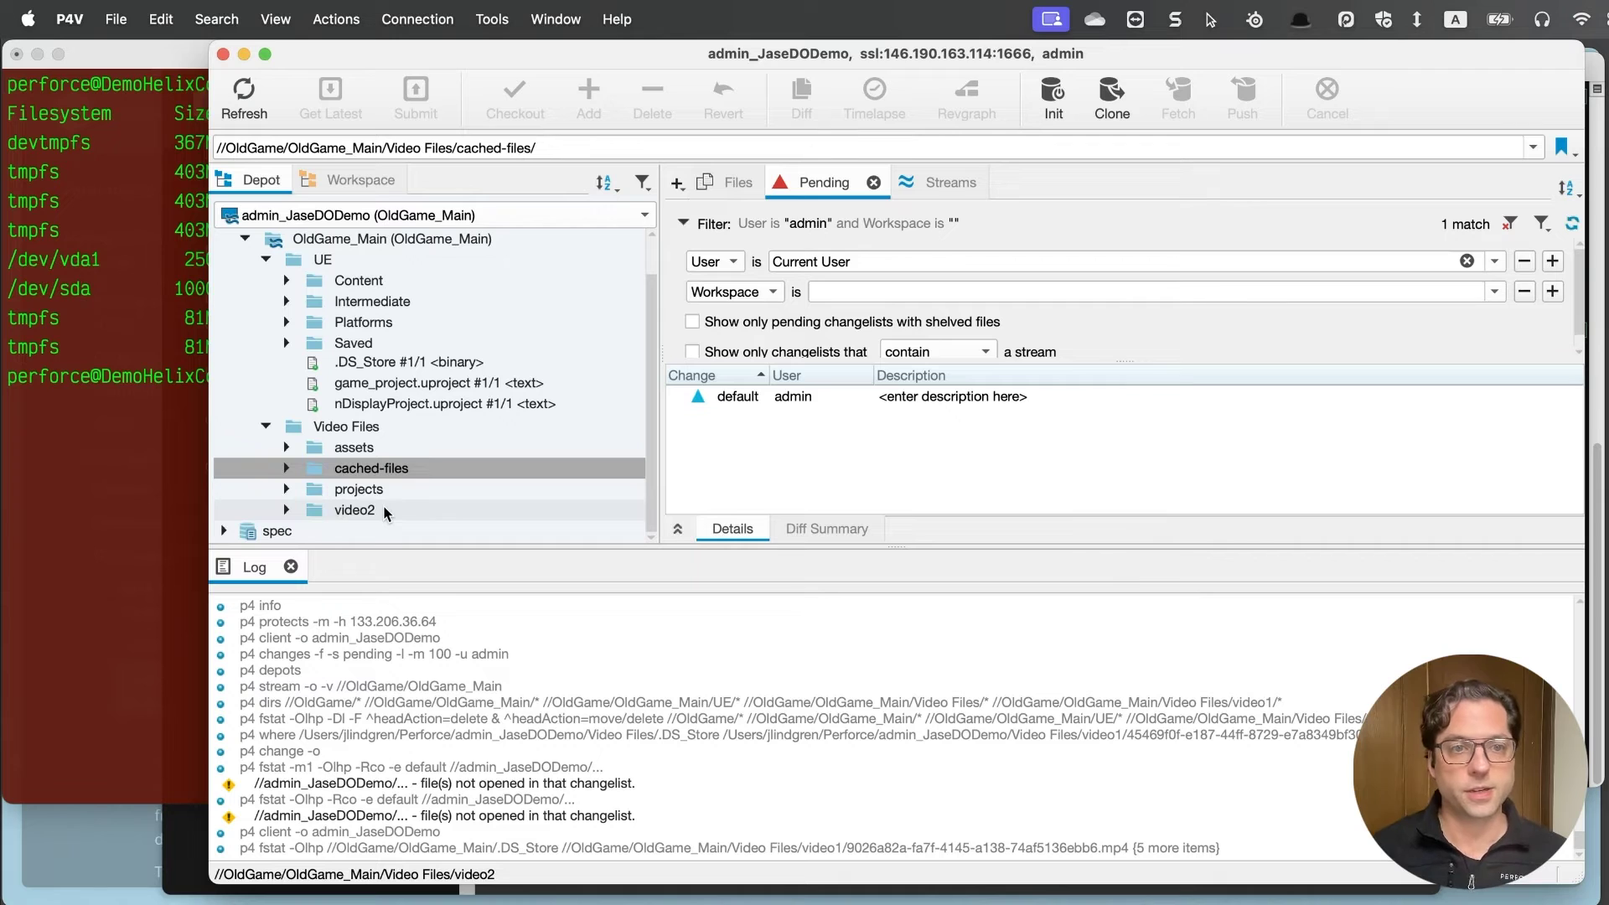
- Confirm Video Files no longer holds video1, then switch to the administrator guide
click(331, 427)
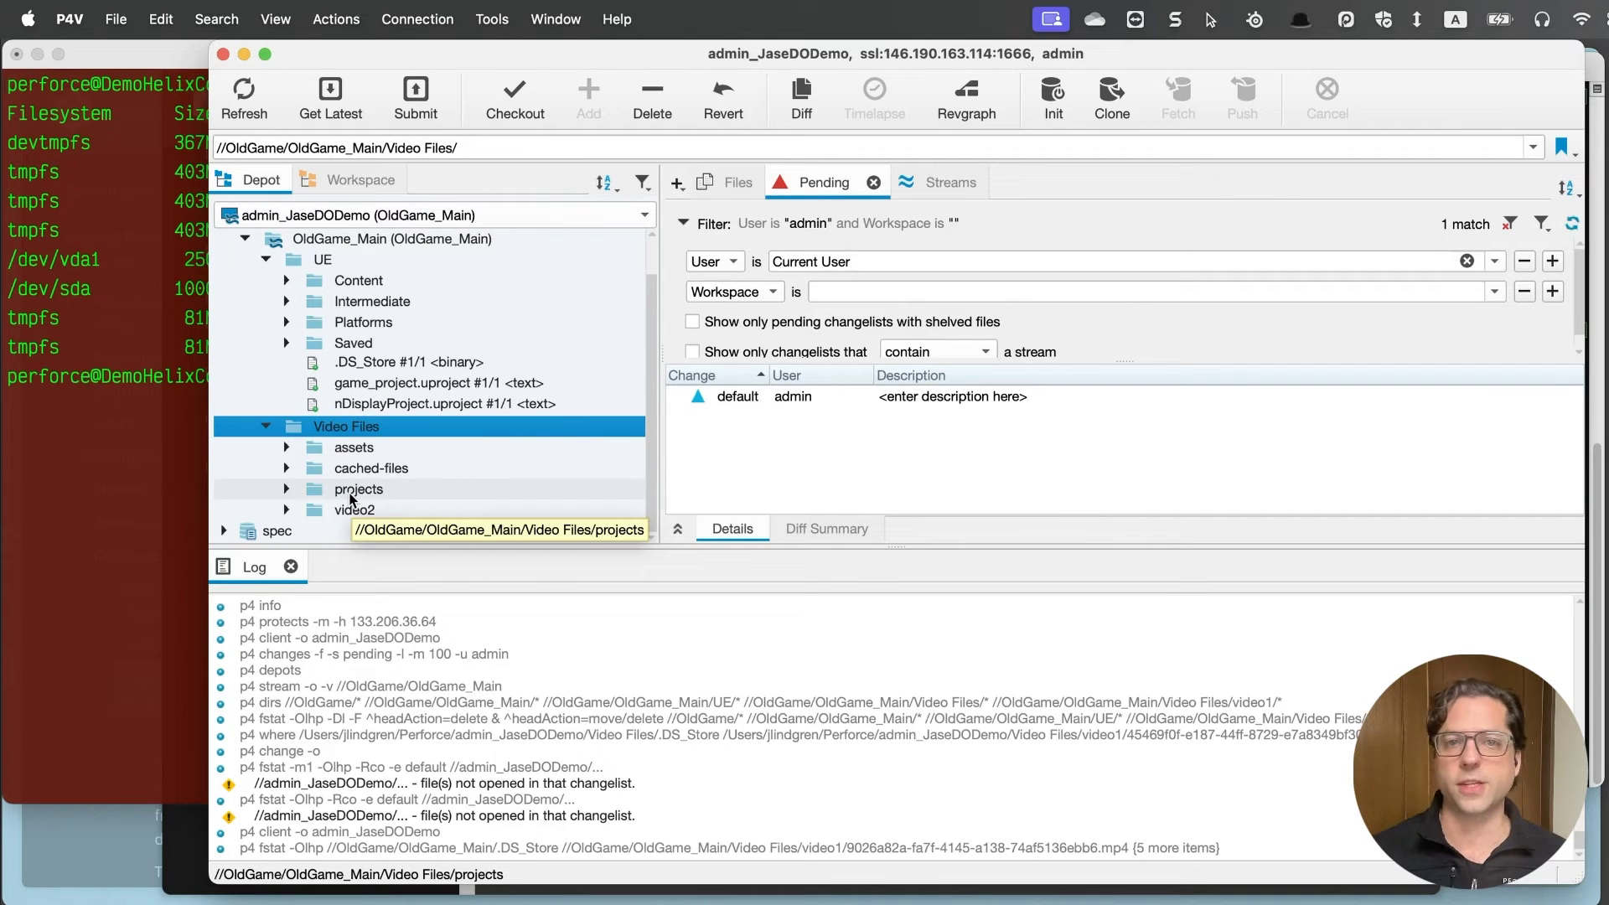
key(super+Tab)
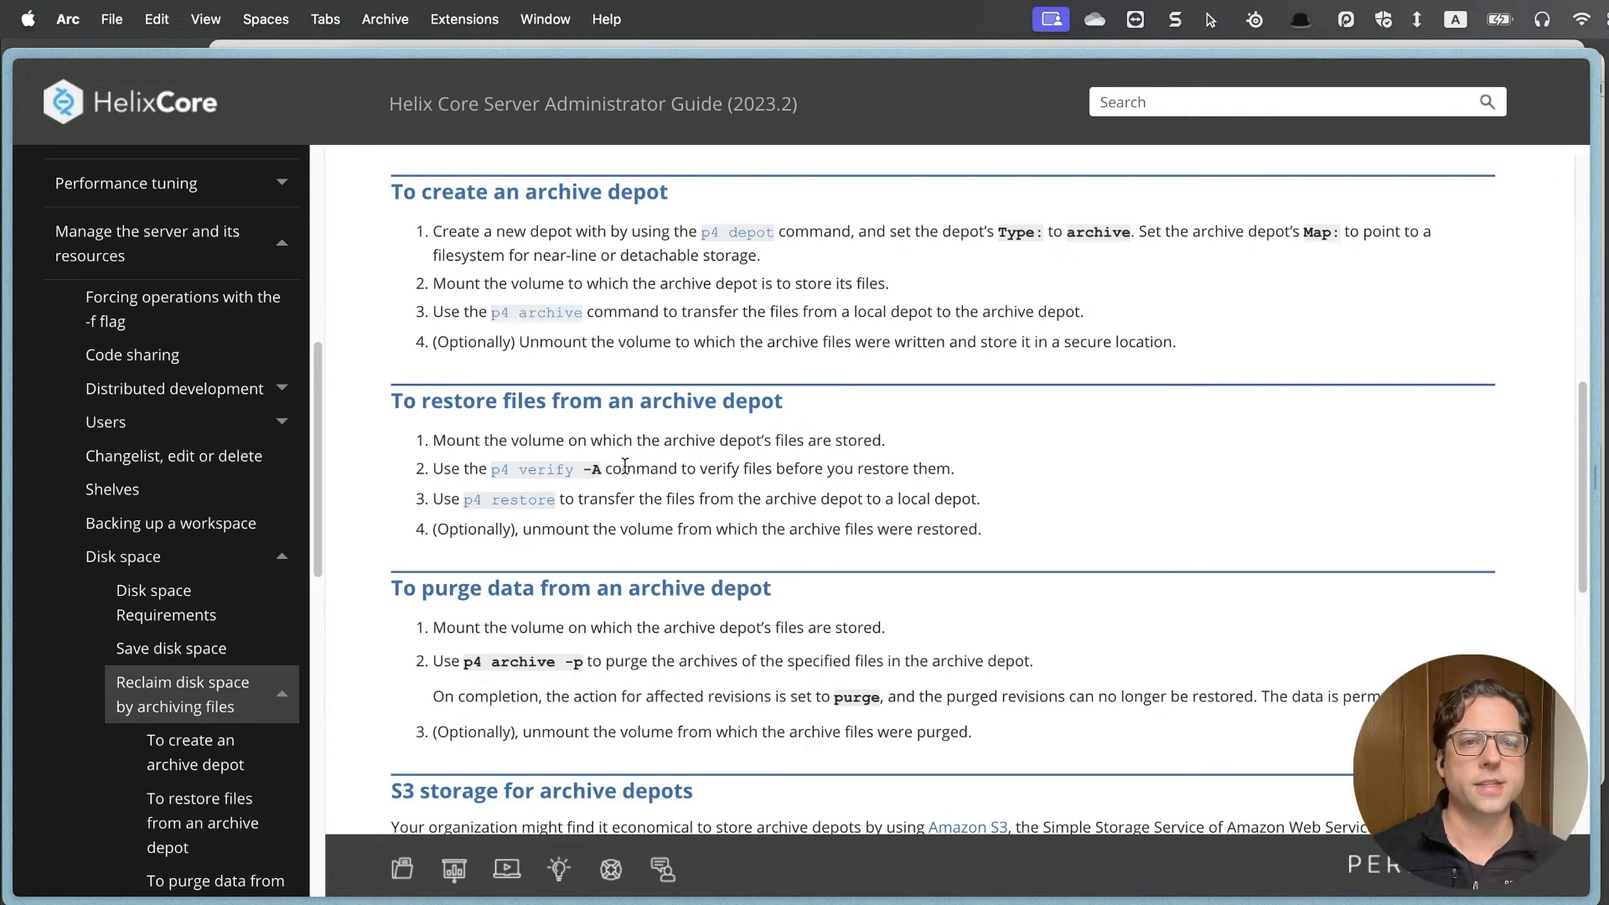
- Read the p4 restore command reference, then go back to Terminal
click(508, 500)
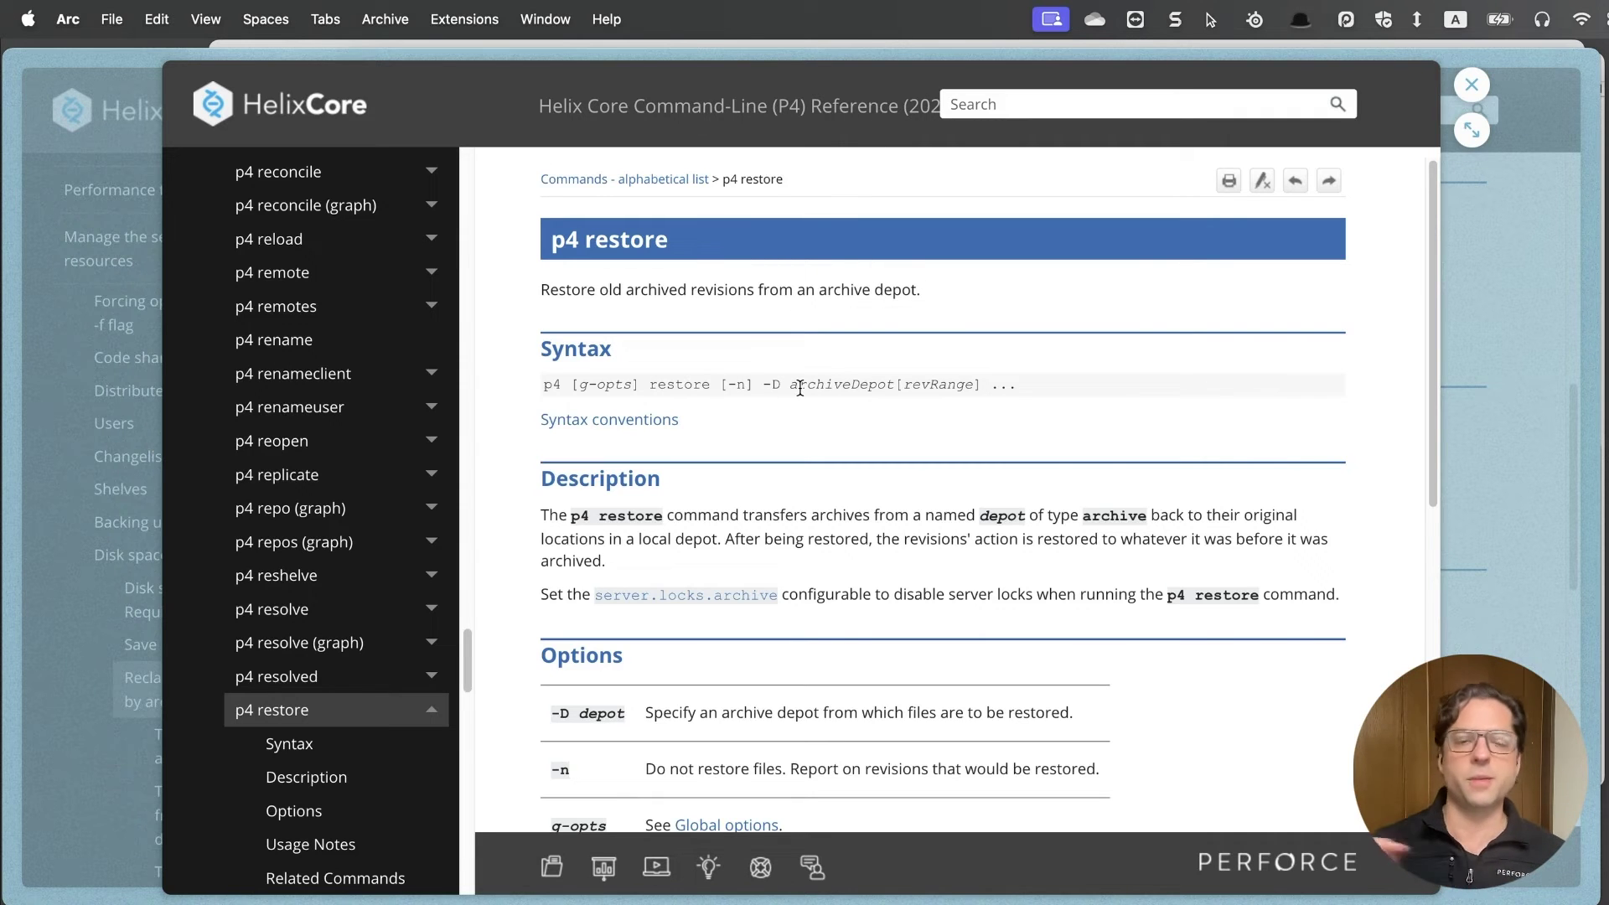
scroll(838, 432, down, 1)
scroll(838, 427, down, 1)
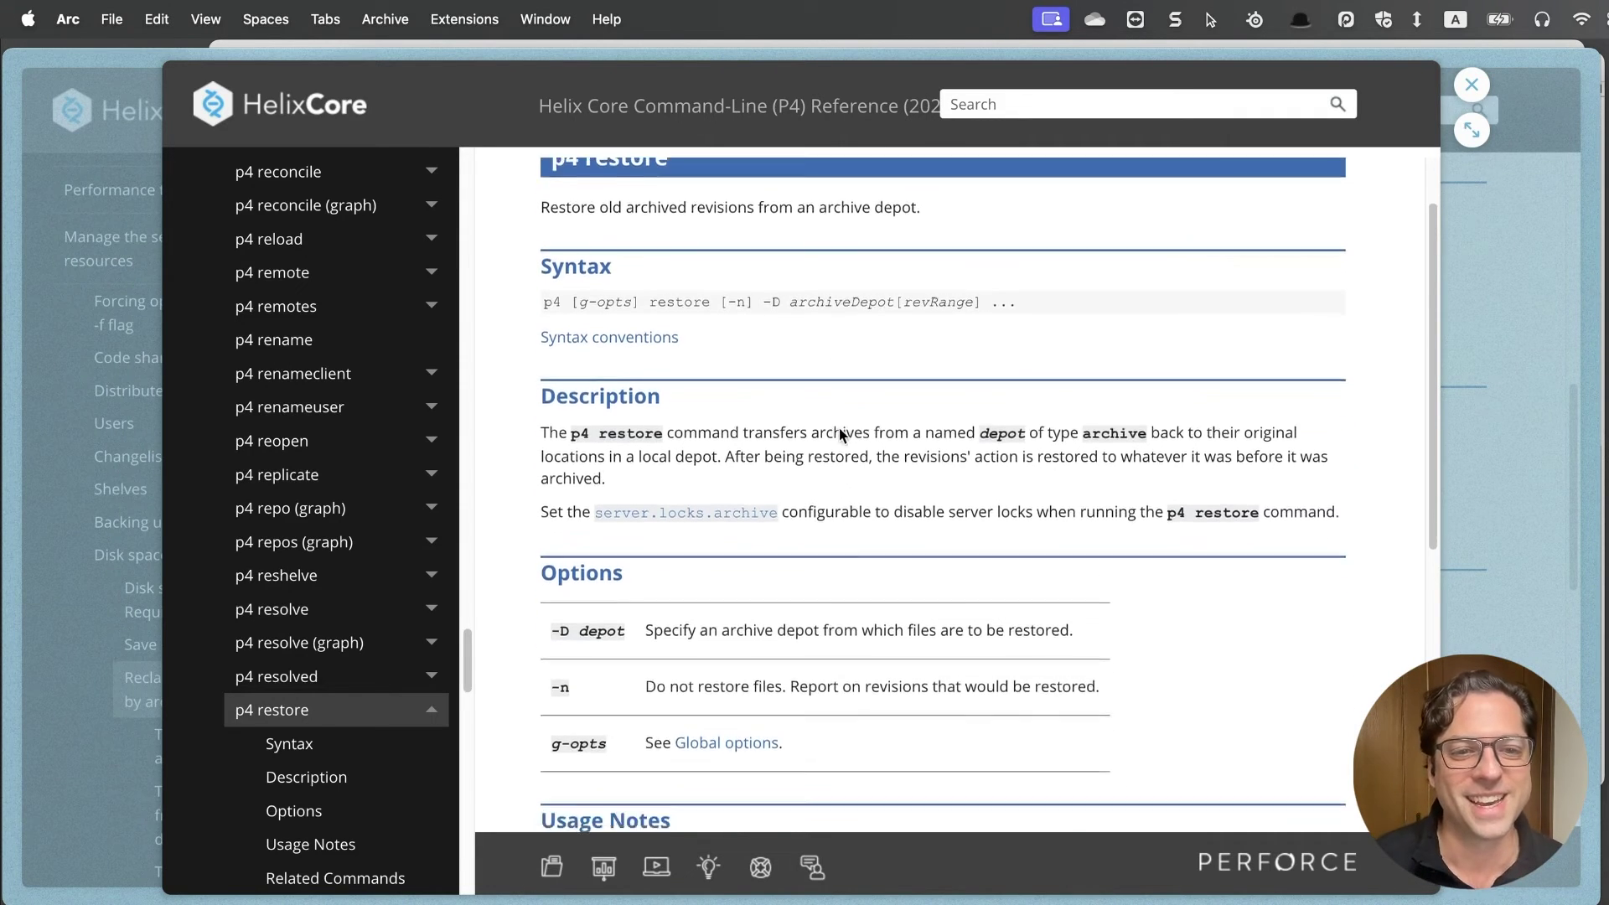
scroll(804, 415, down, 3)
scroll(754, 434, down, 1)
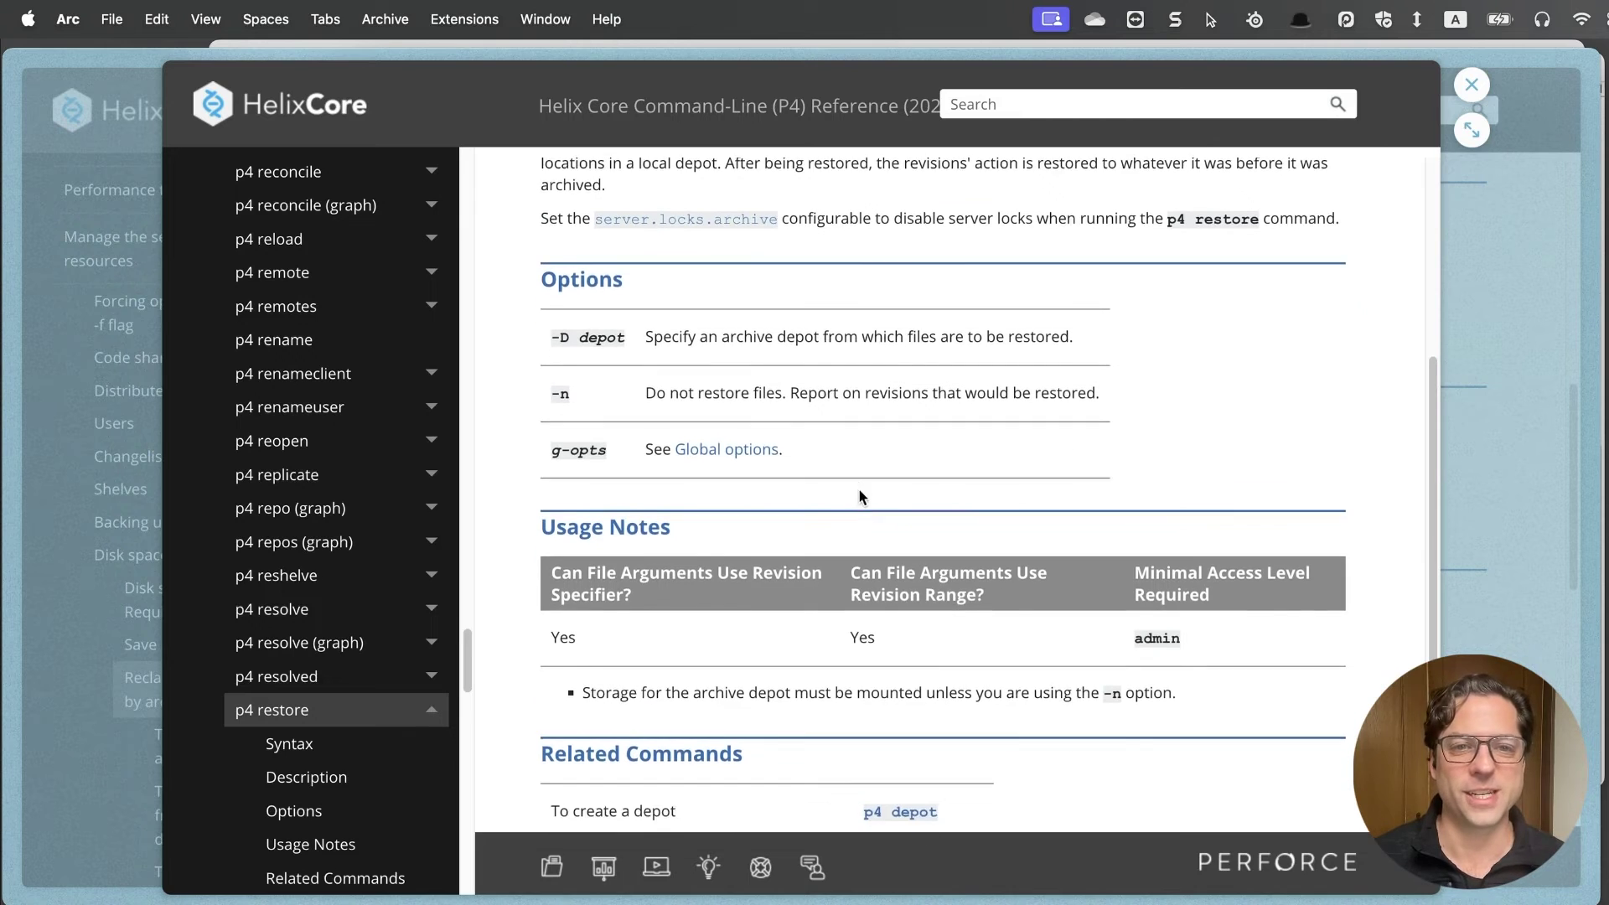
scroll(859, 489, up, 1)
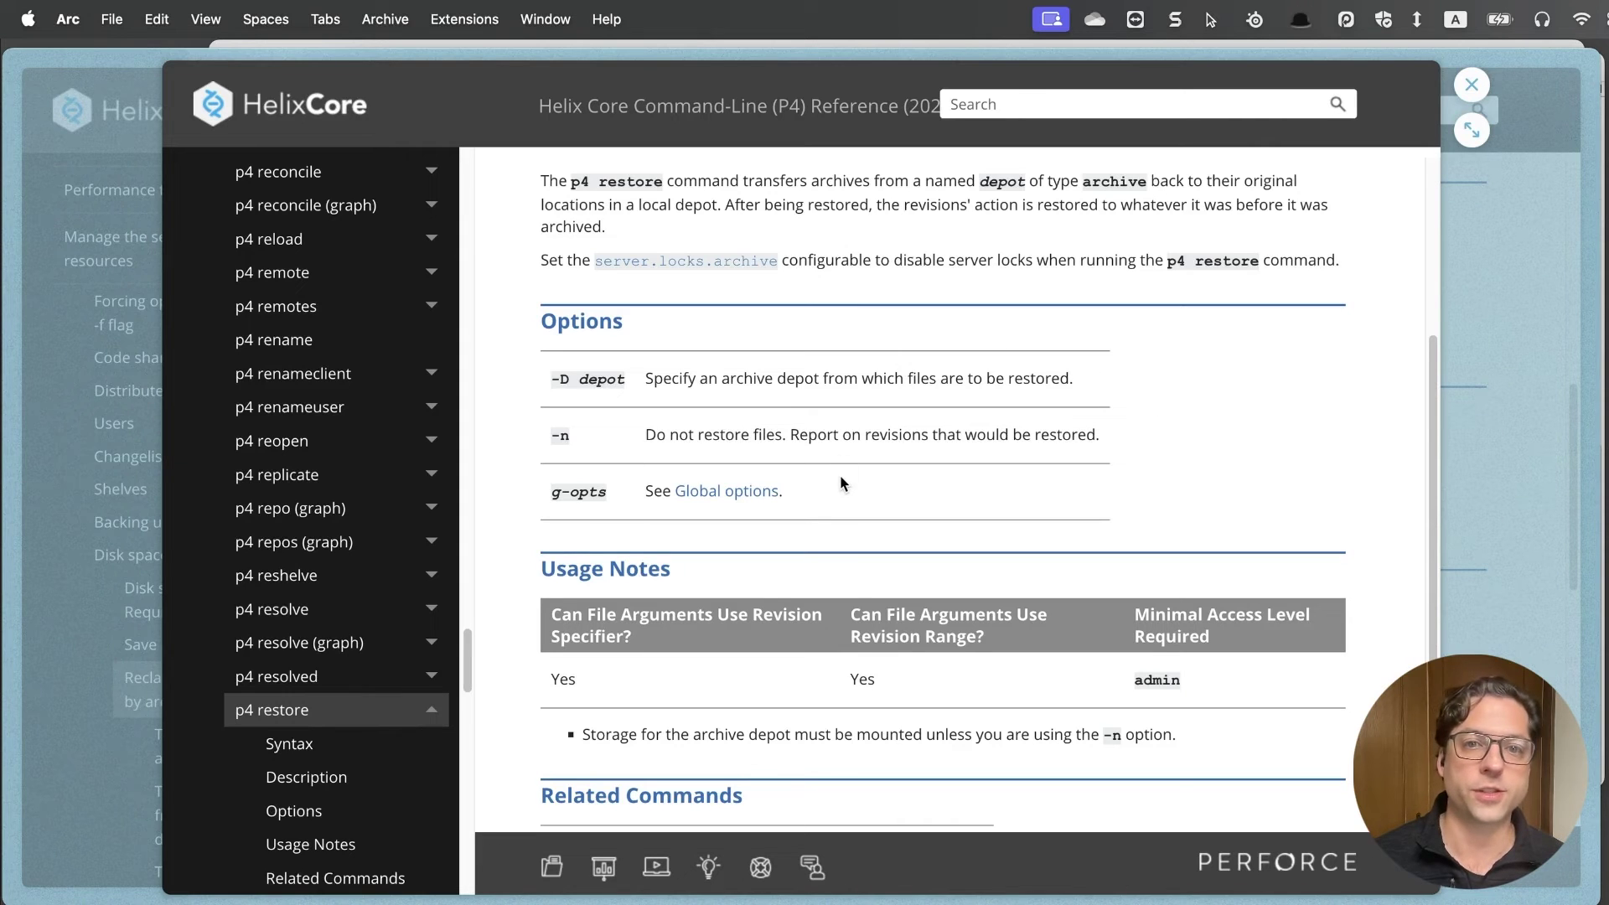
scroll(852, 573, down, 3)
scroll(852, 572, down, 2)
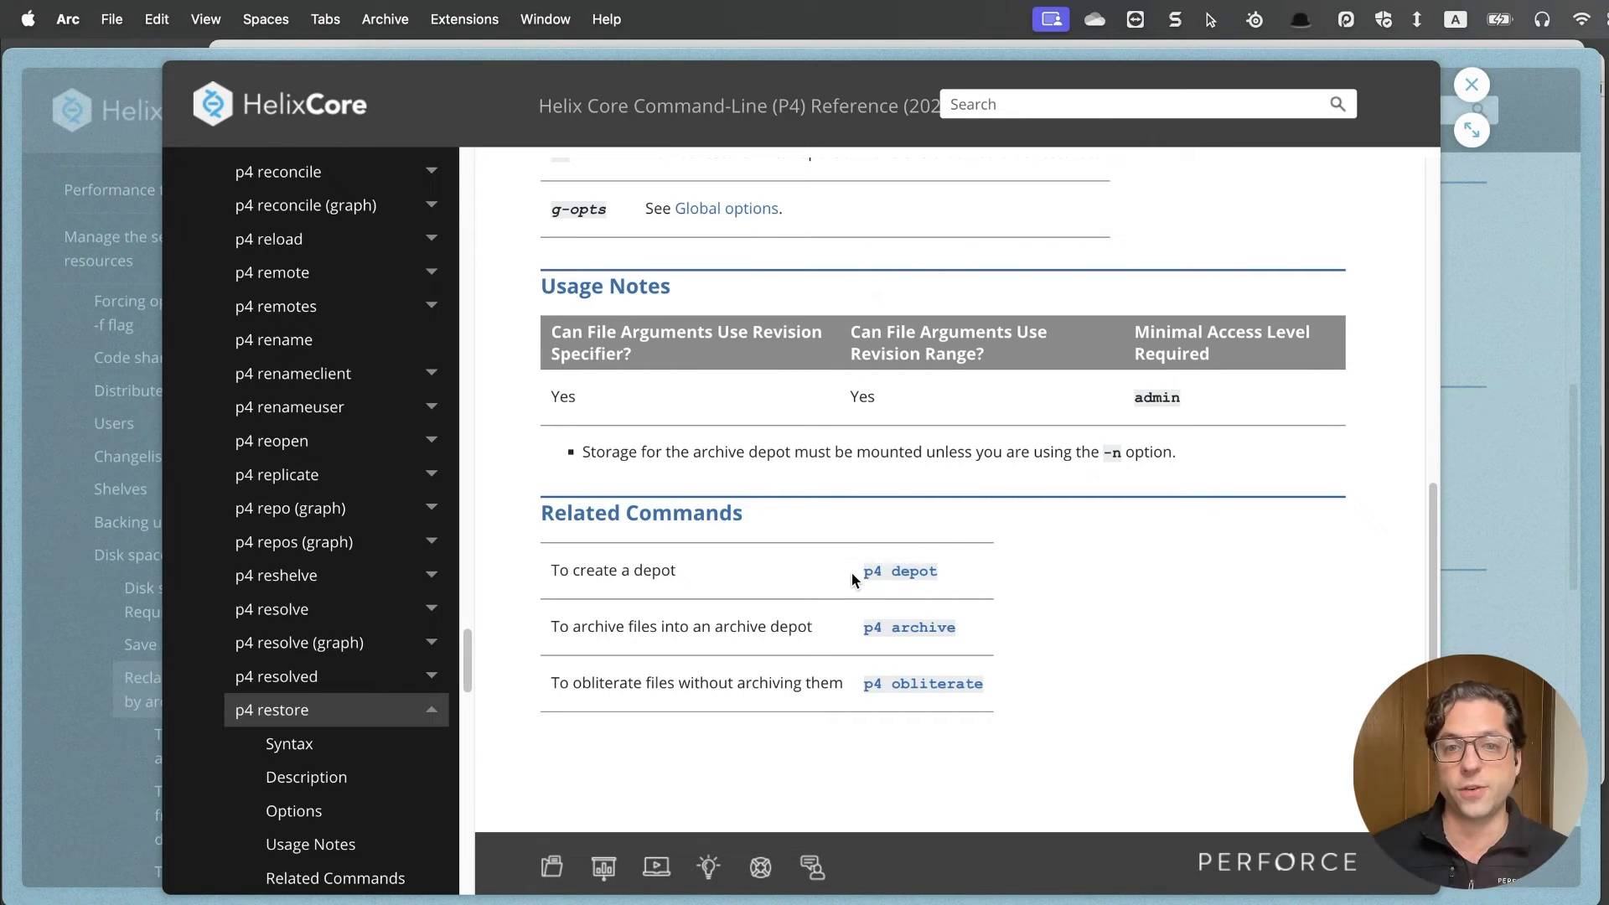
key(super+Tab)
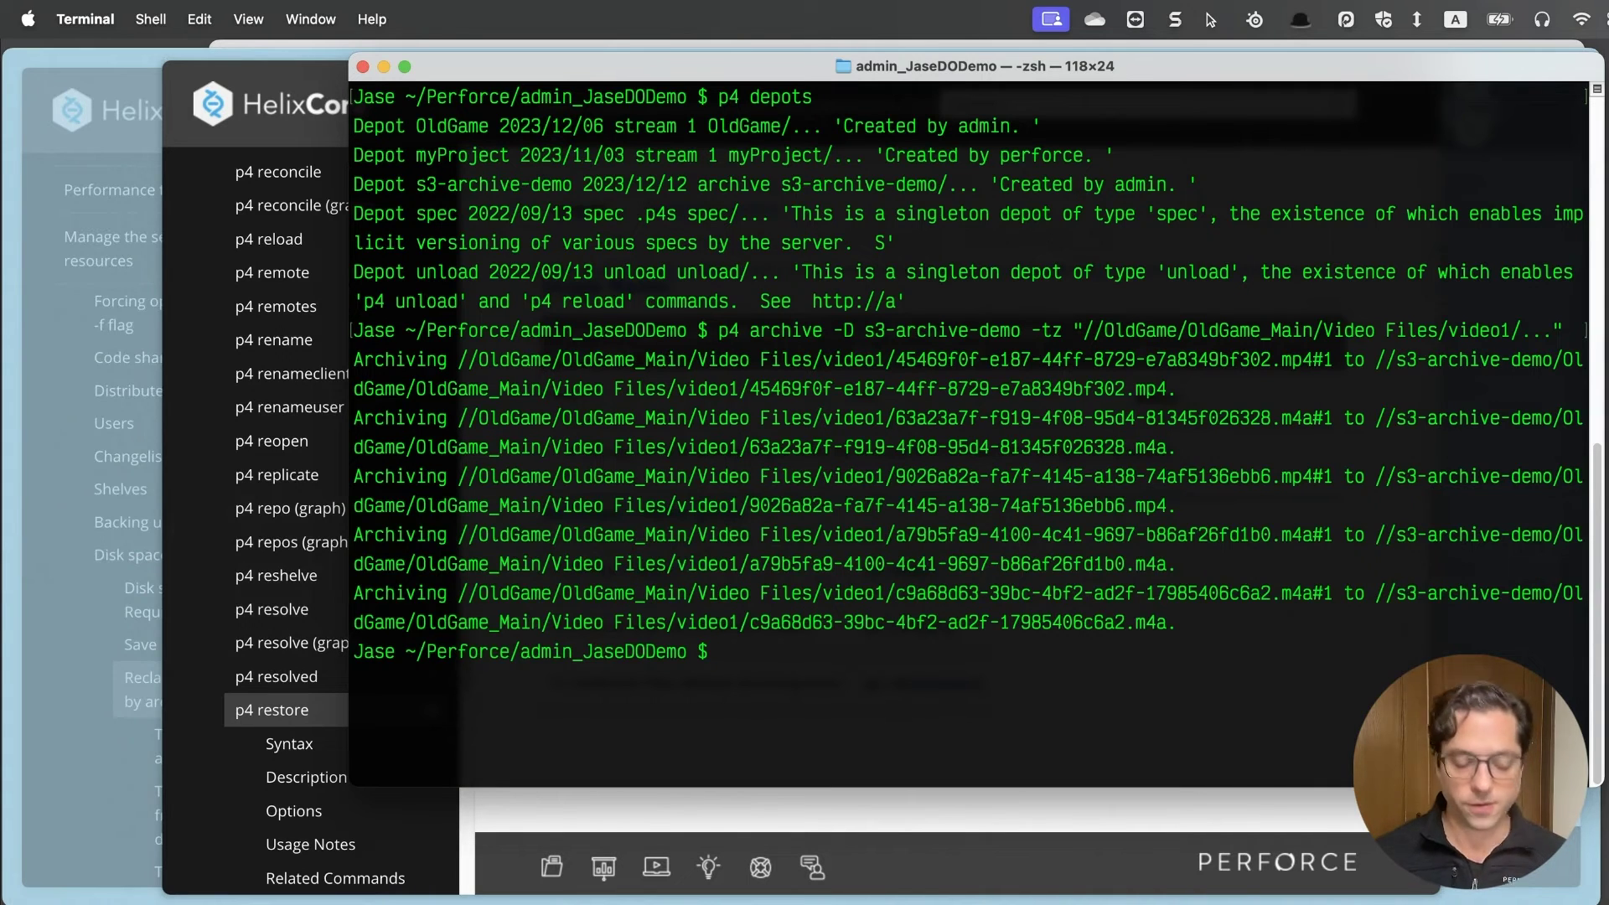
text(p4 verif)
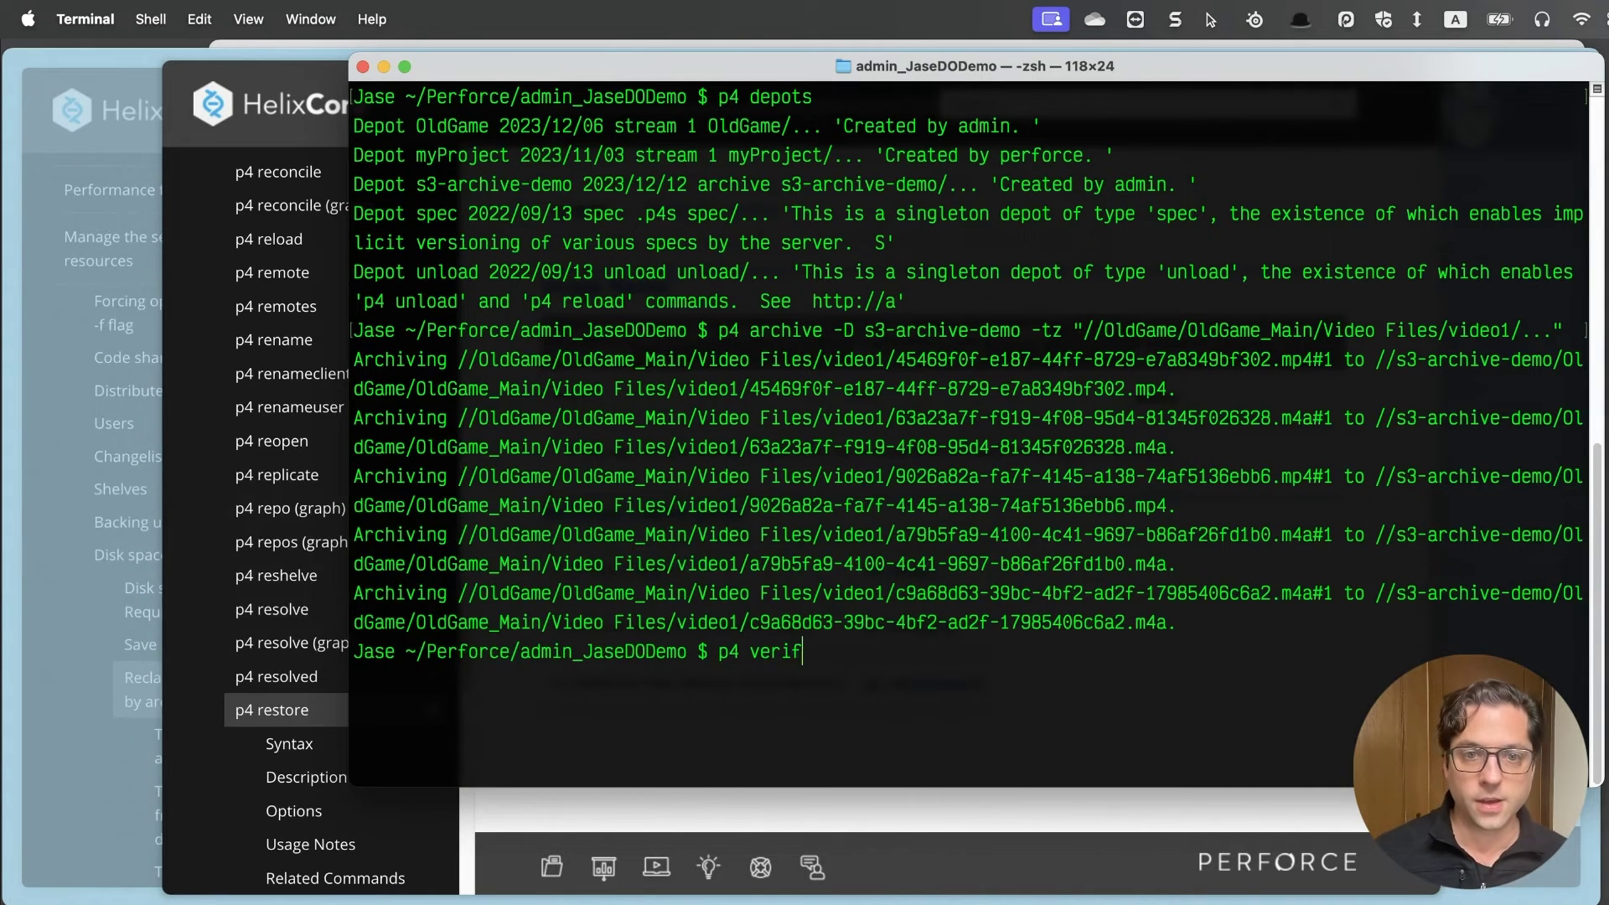
text(y -A)
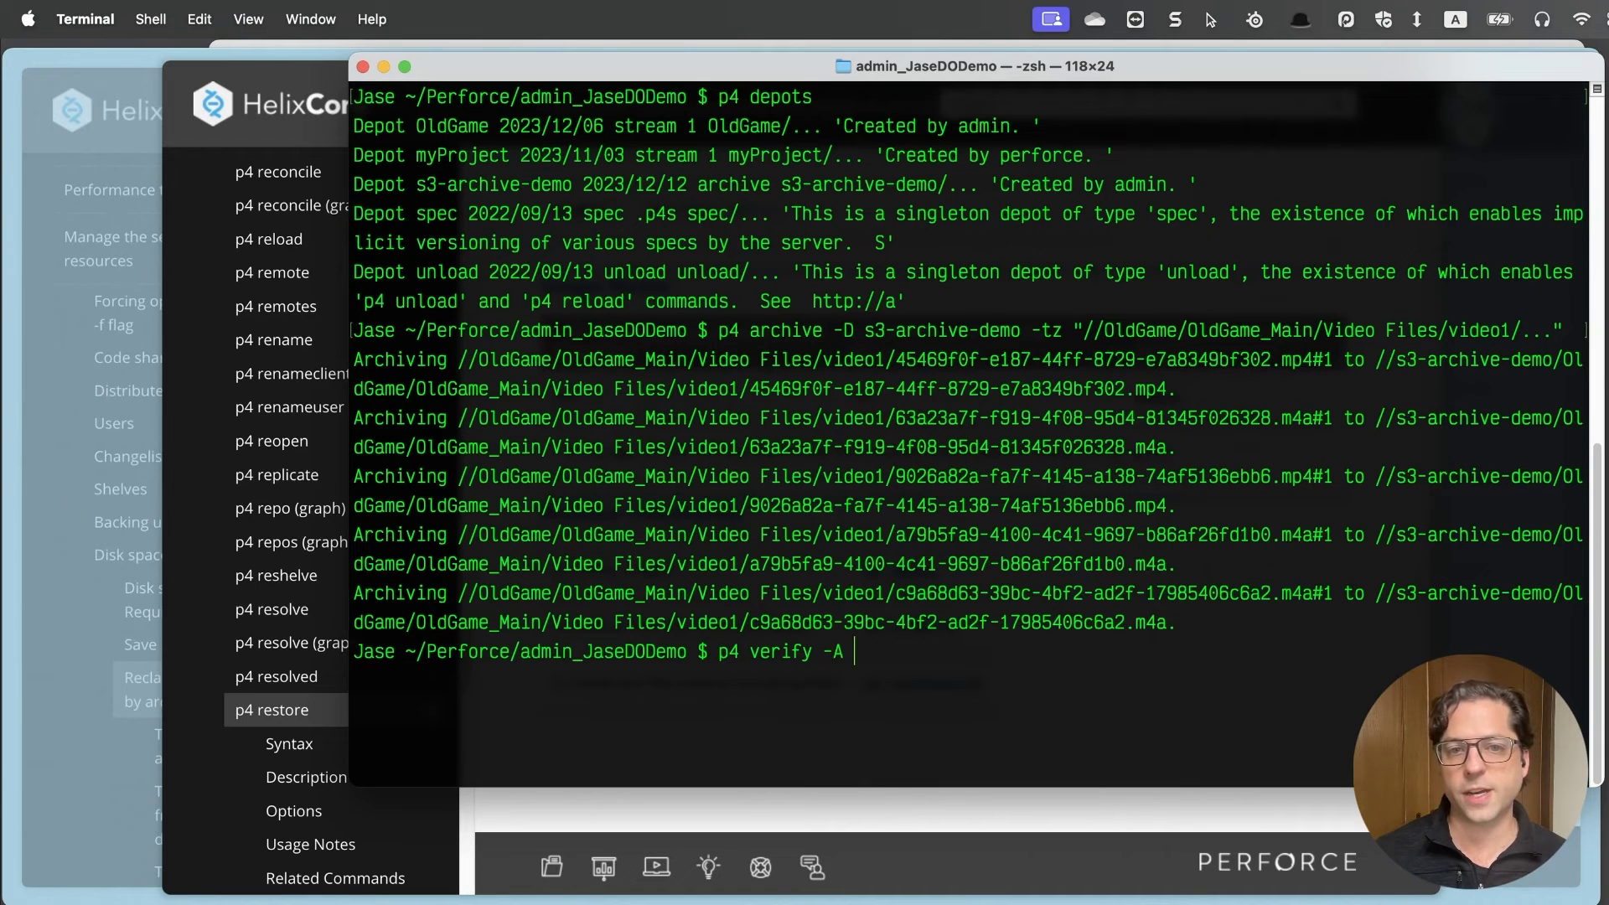
text(//)
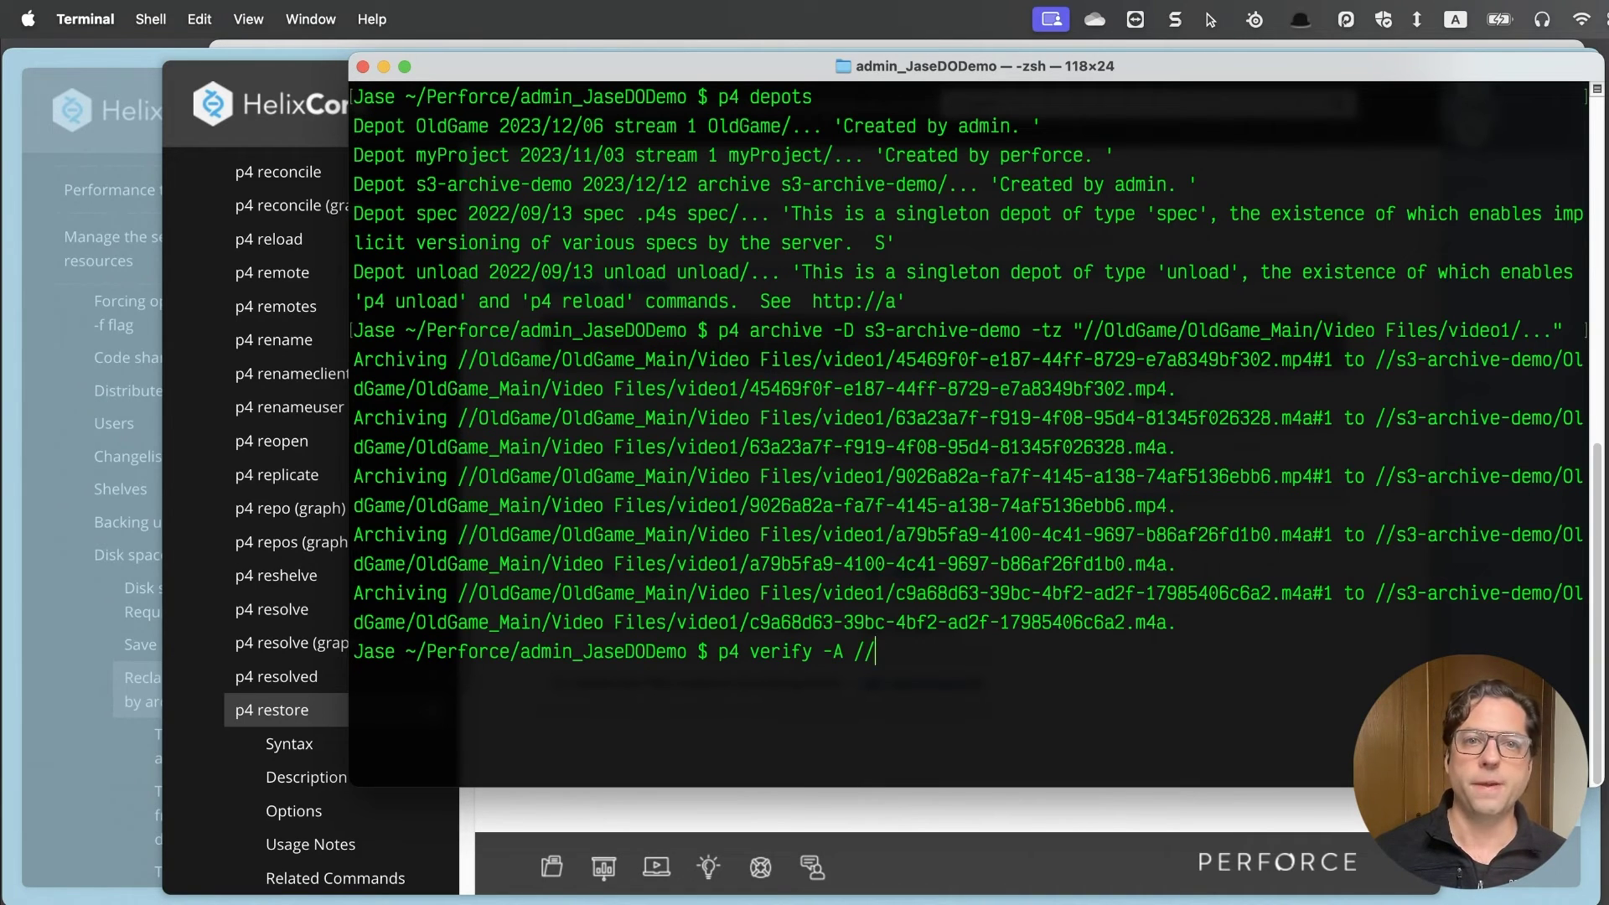
text(s3-)
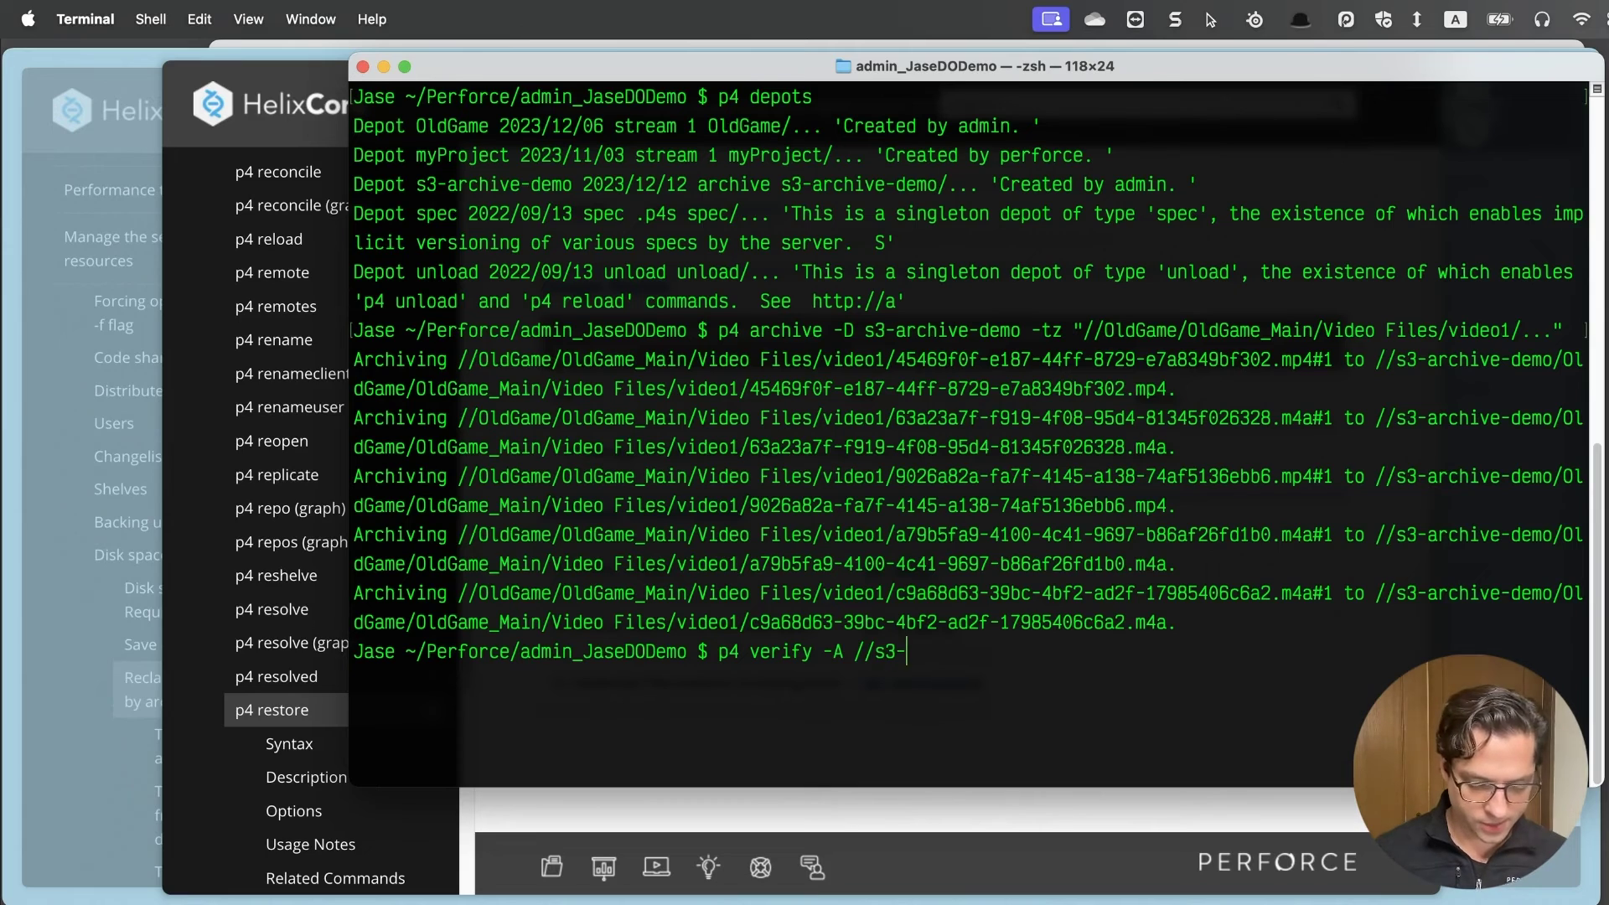
text(archive-d)
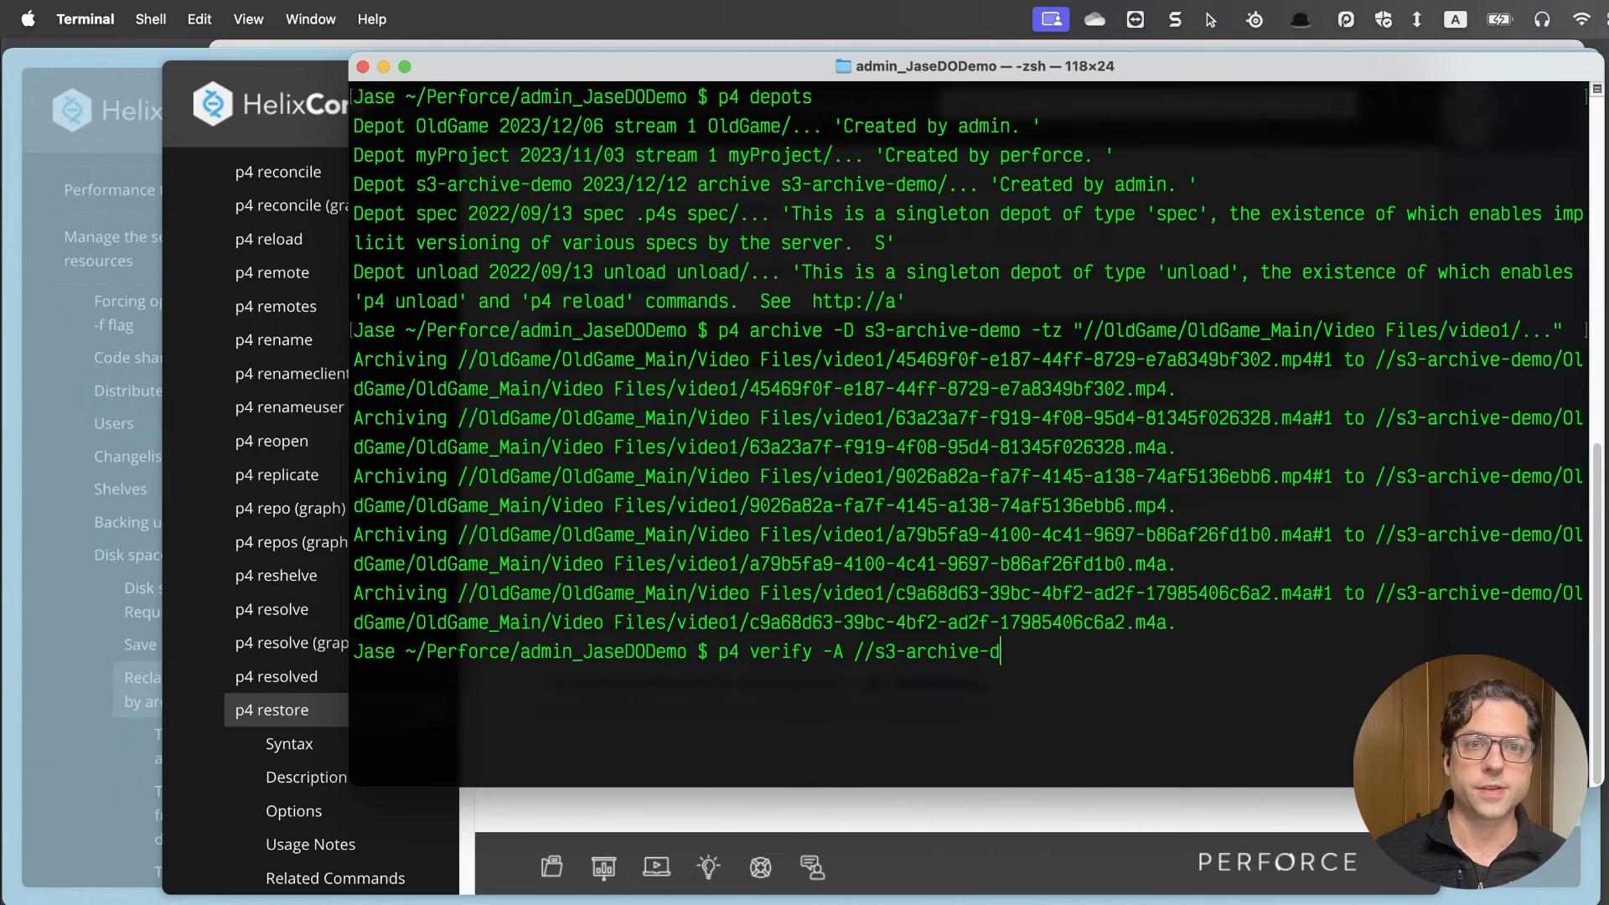
text(epot/...)
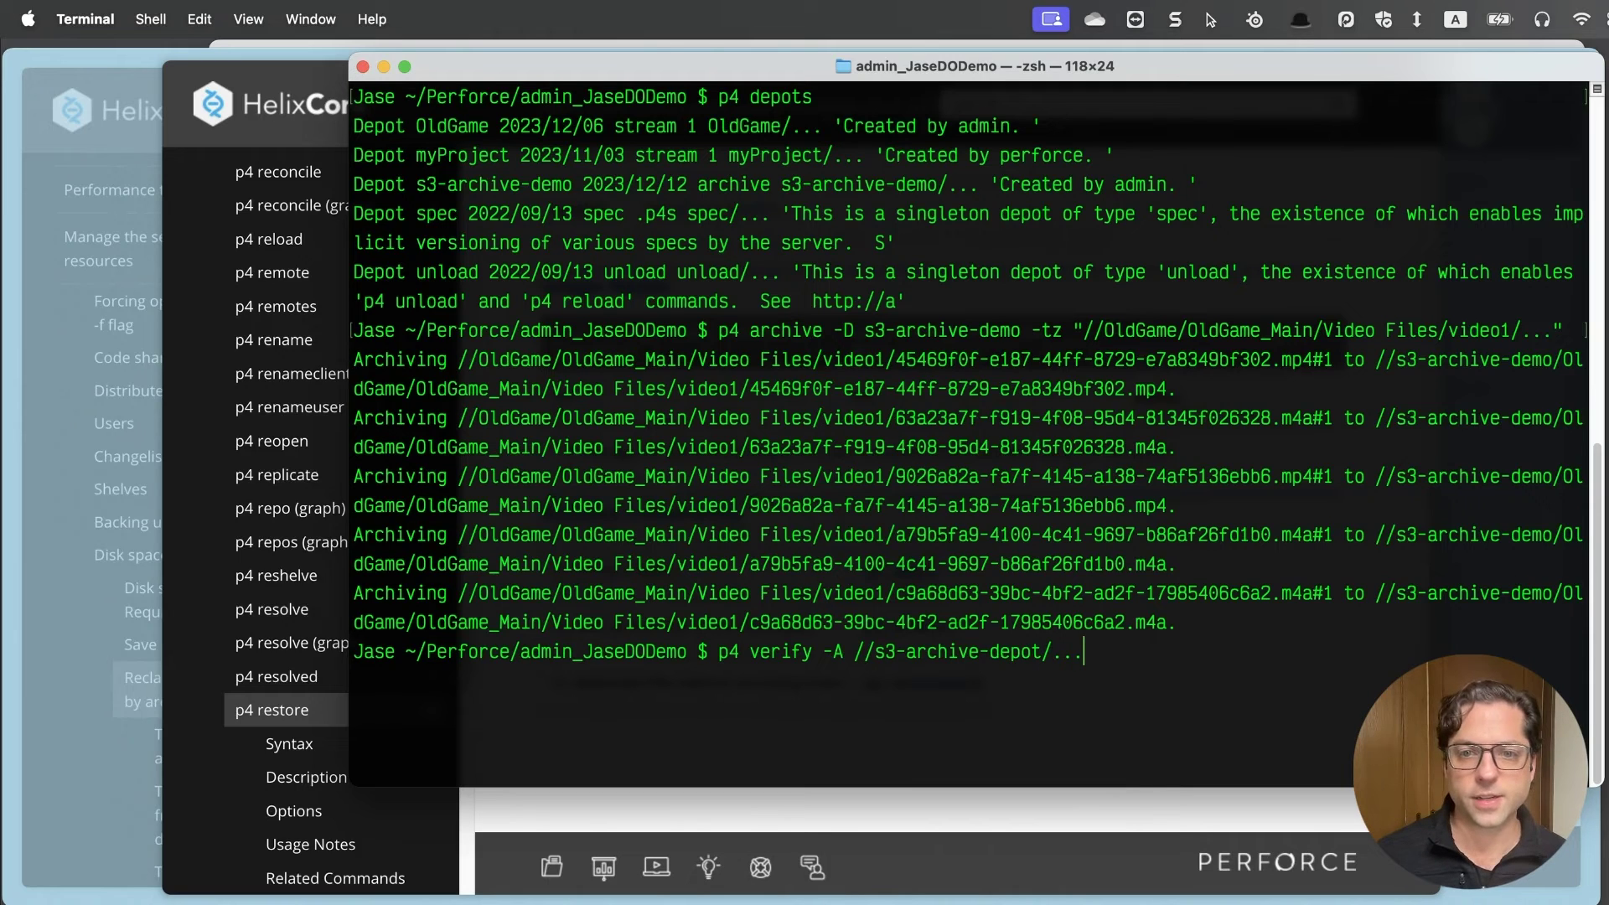
key(BackSpace)
key(BackSpace)
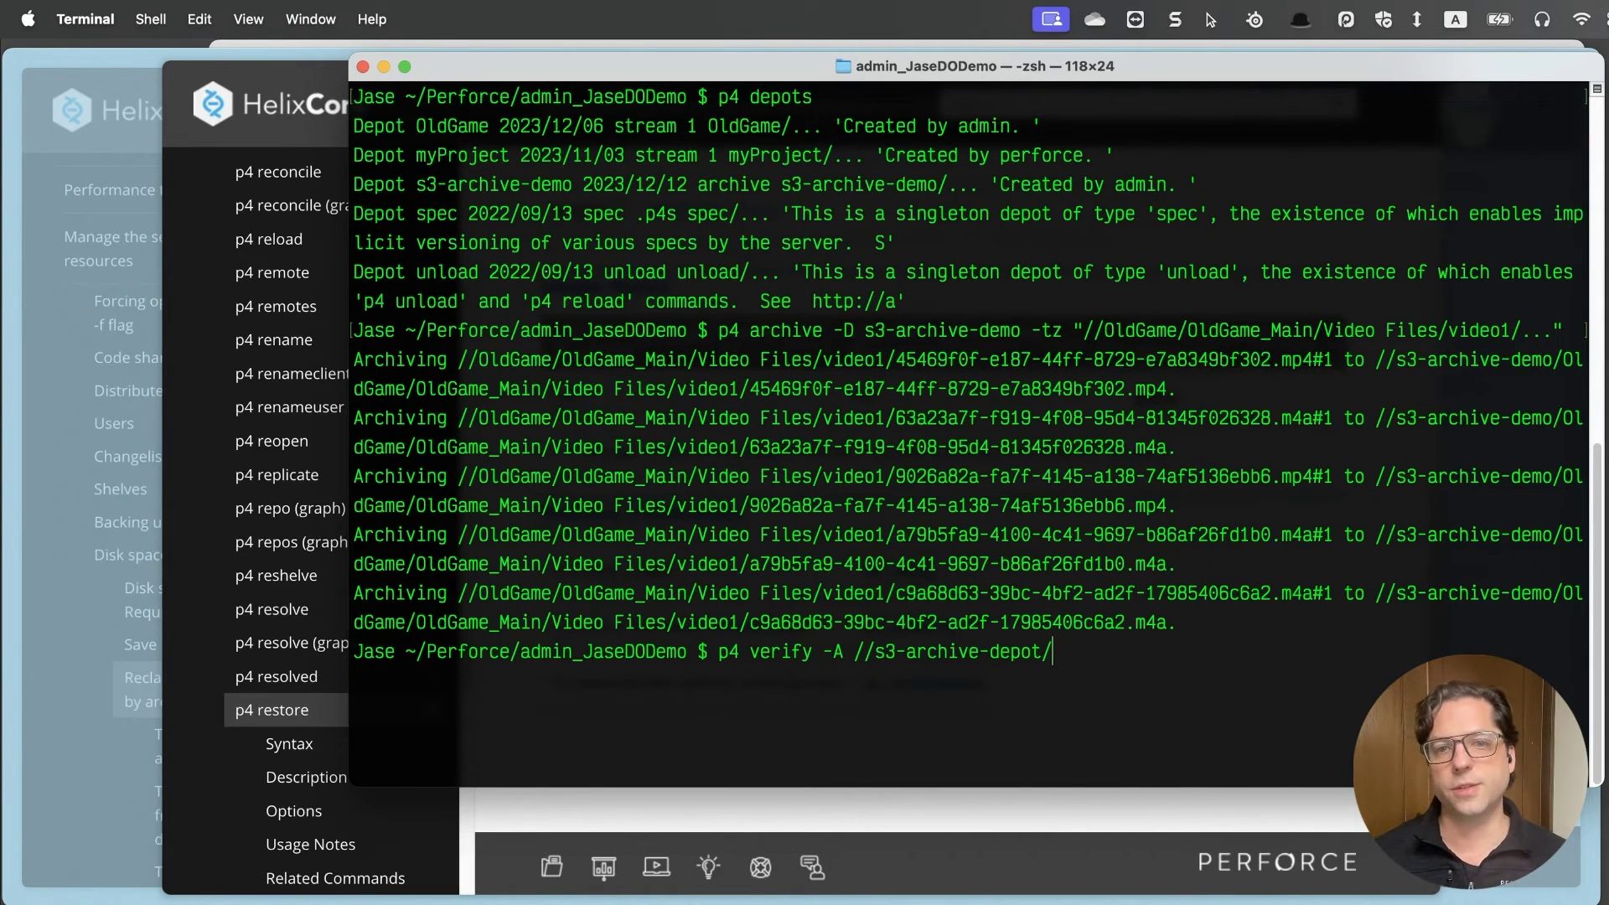
key(BackSpace)
key(BackSpace)
key(BackSpace)
key(BackSpace)
key(BackSpace)
key(BackSpace)
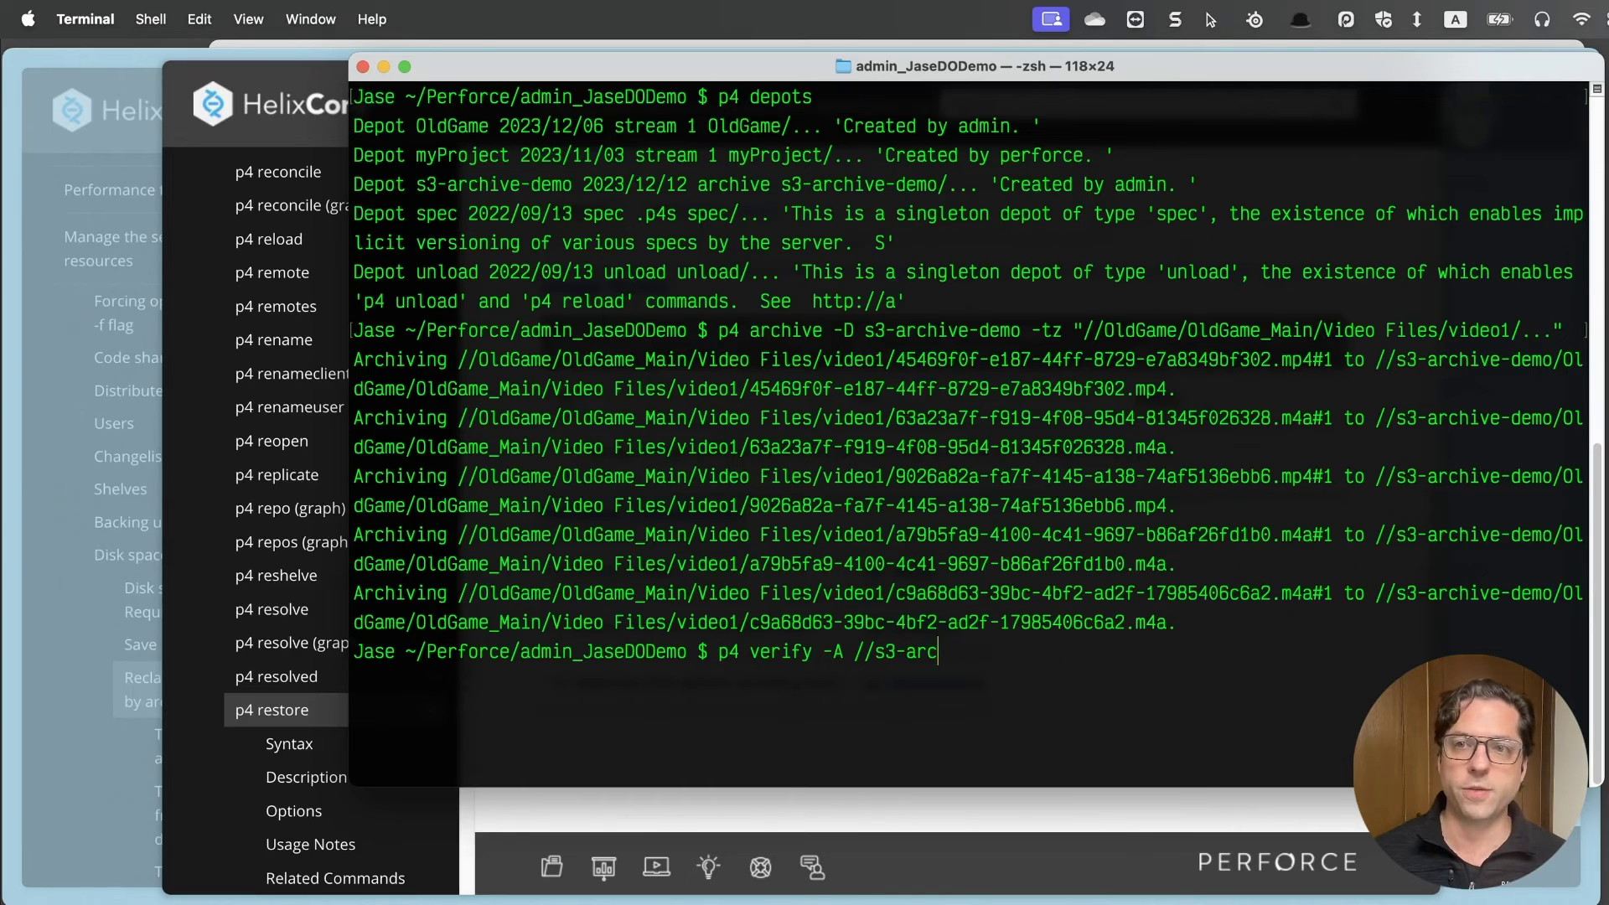
key(BackSpace)
key(BackSpace)
key(BackSpace)
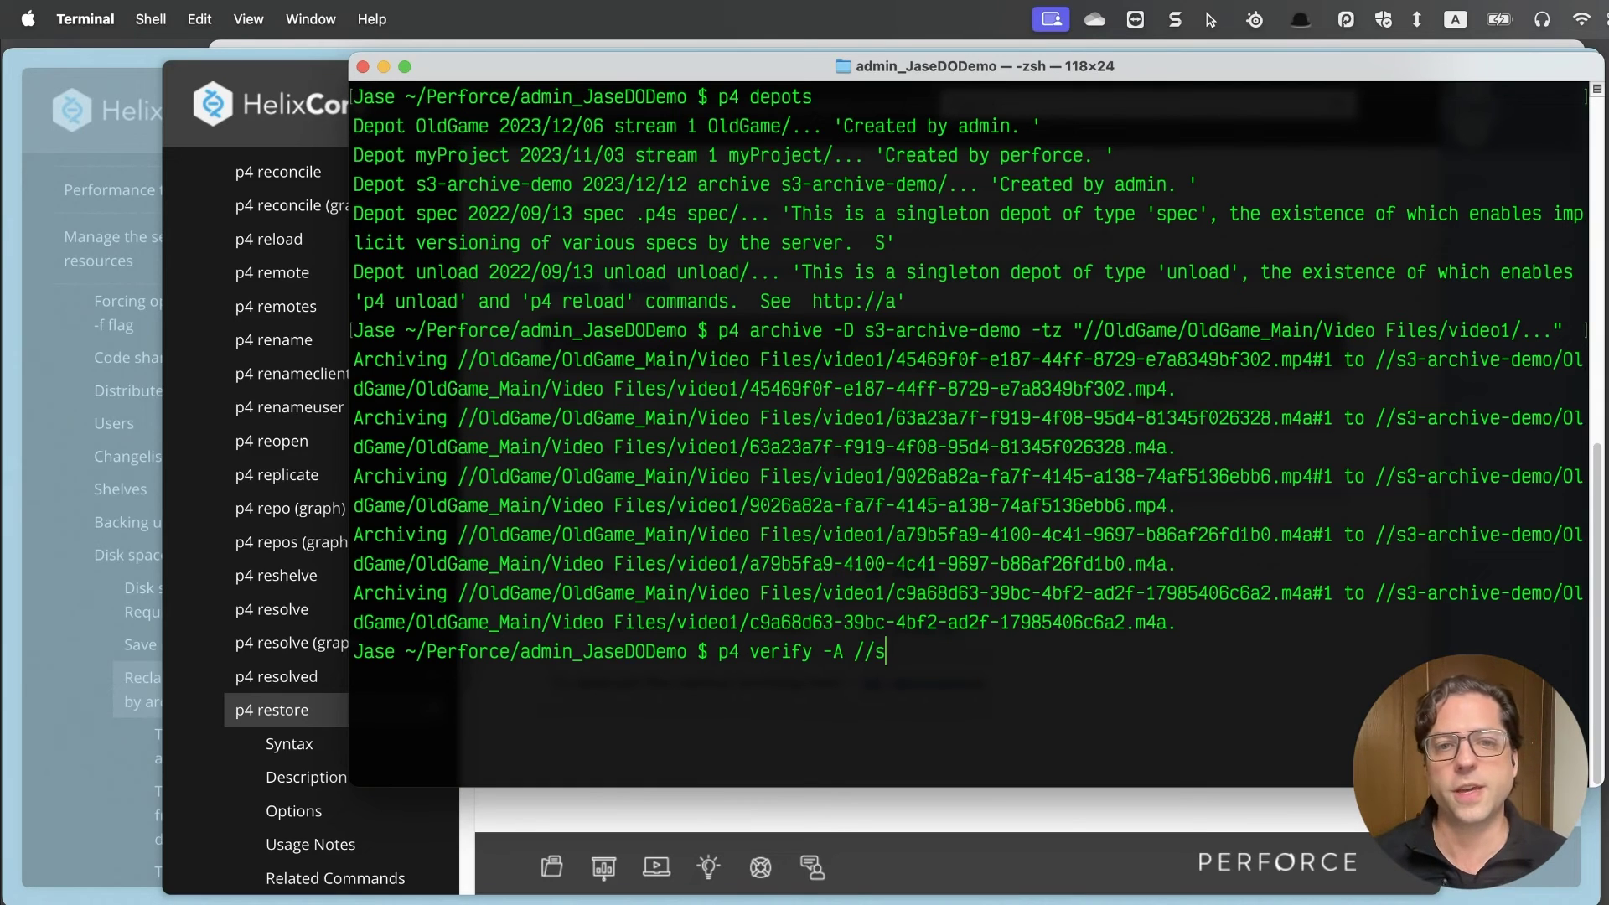
key(BackSpace)
key(BackSpace)
key(BackSpace)
key(BackSpace)
key(BackSpace)
key(BackSpace)
key(BackSpace)
key(BackSpace)
key(BackSpace)
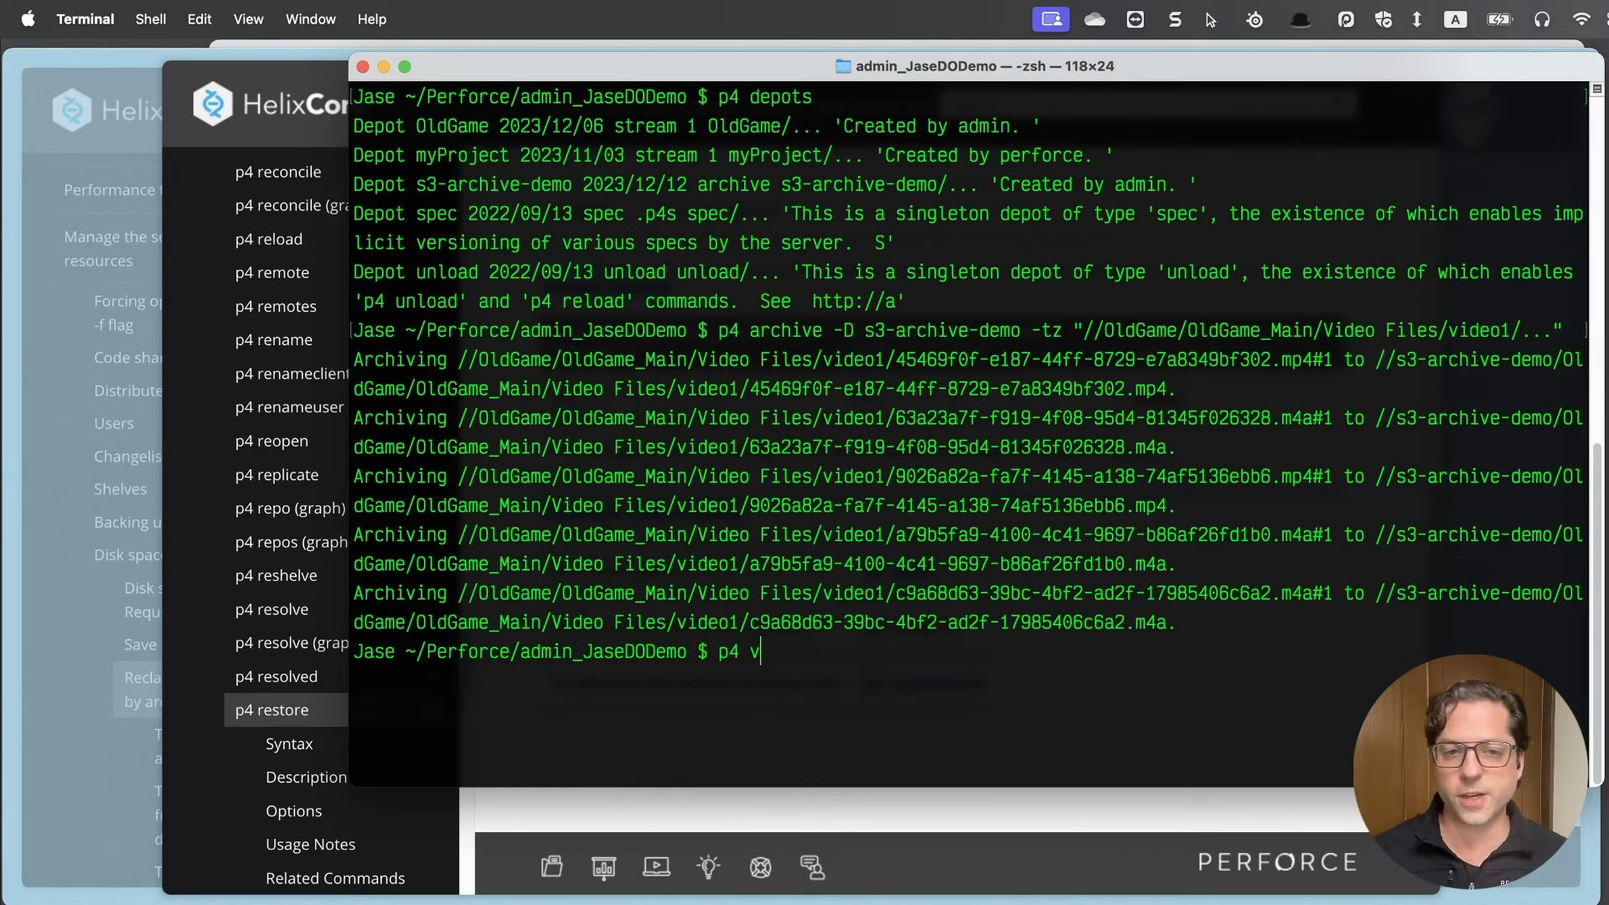
key(BackSpace)
key(BackSpace)
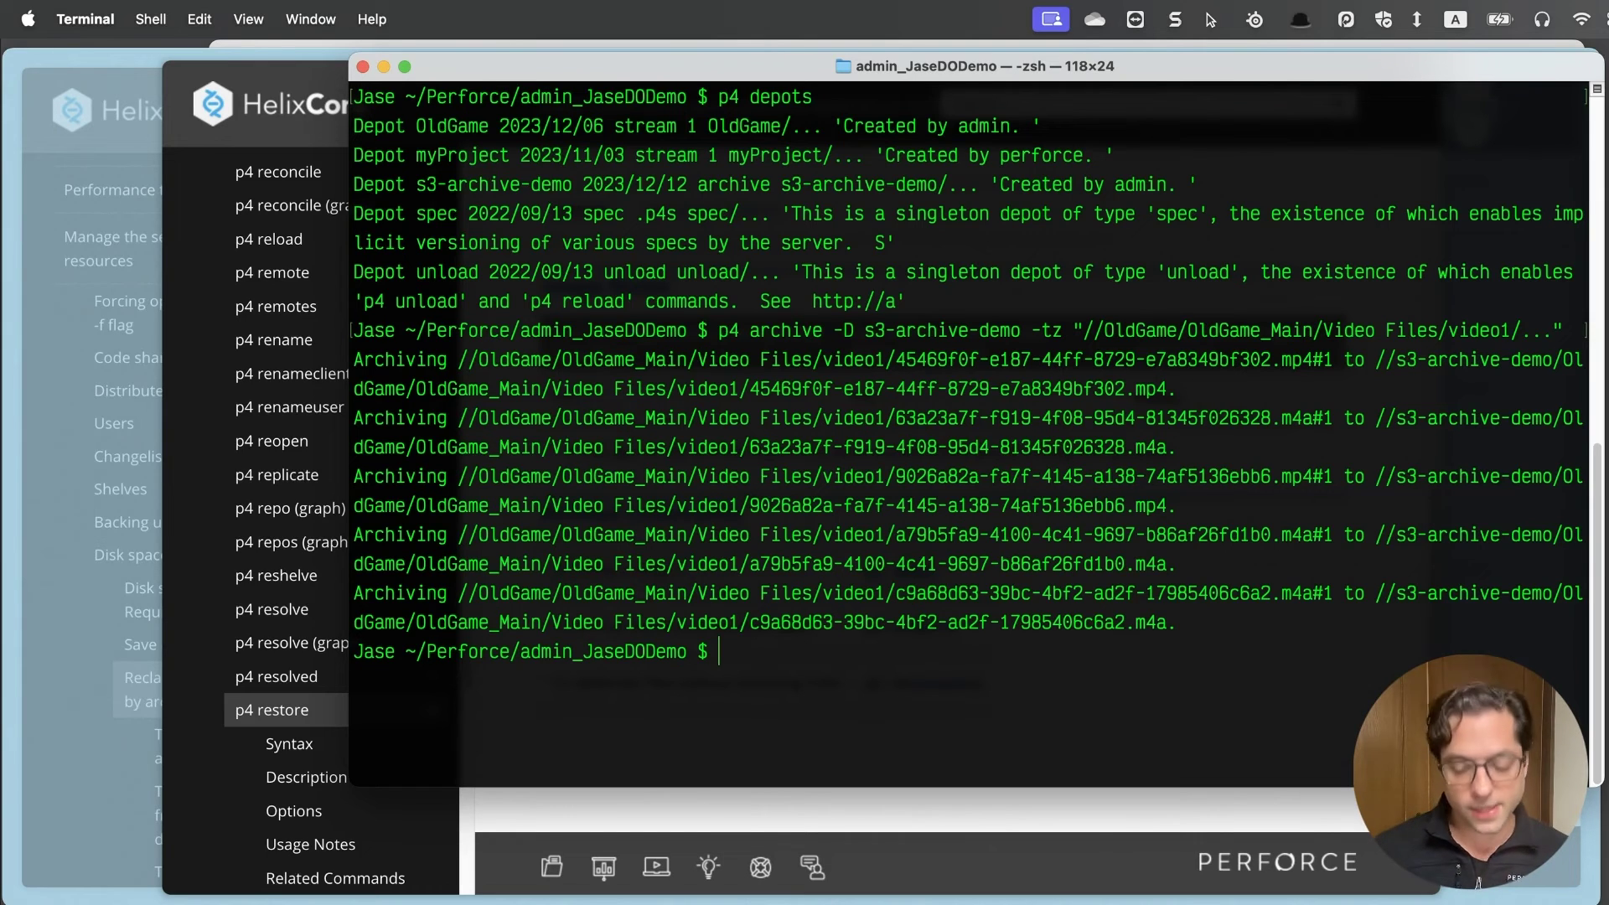
text(p4)
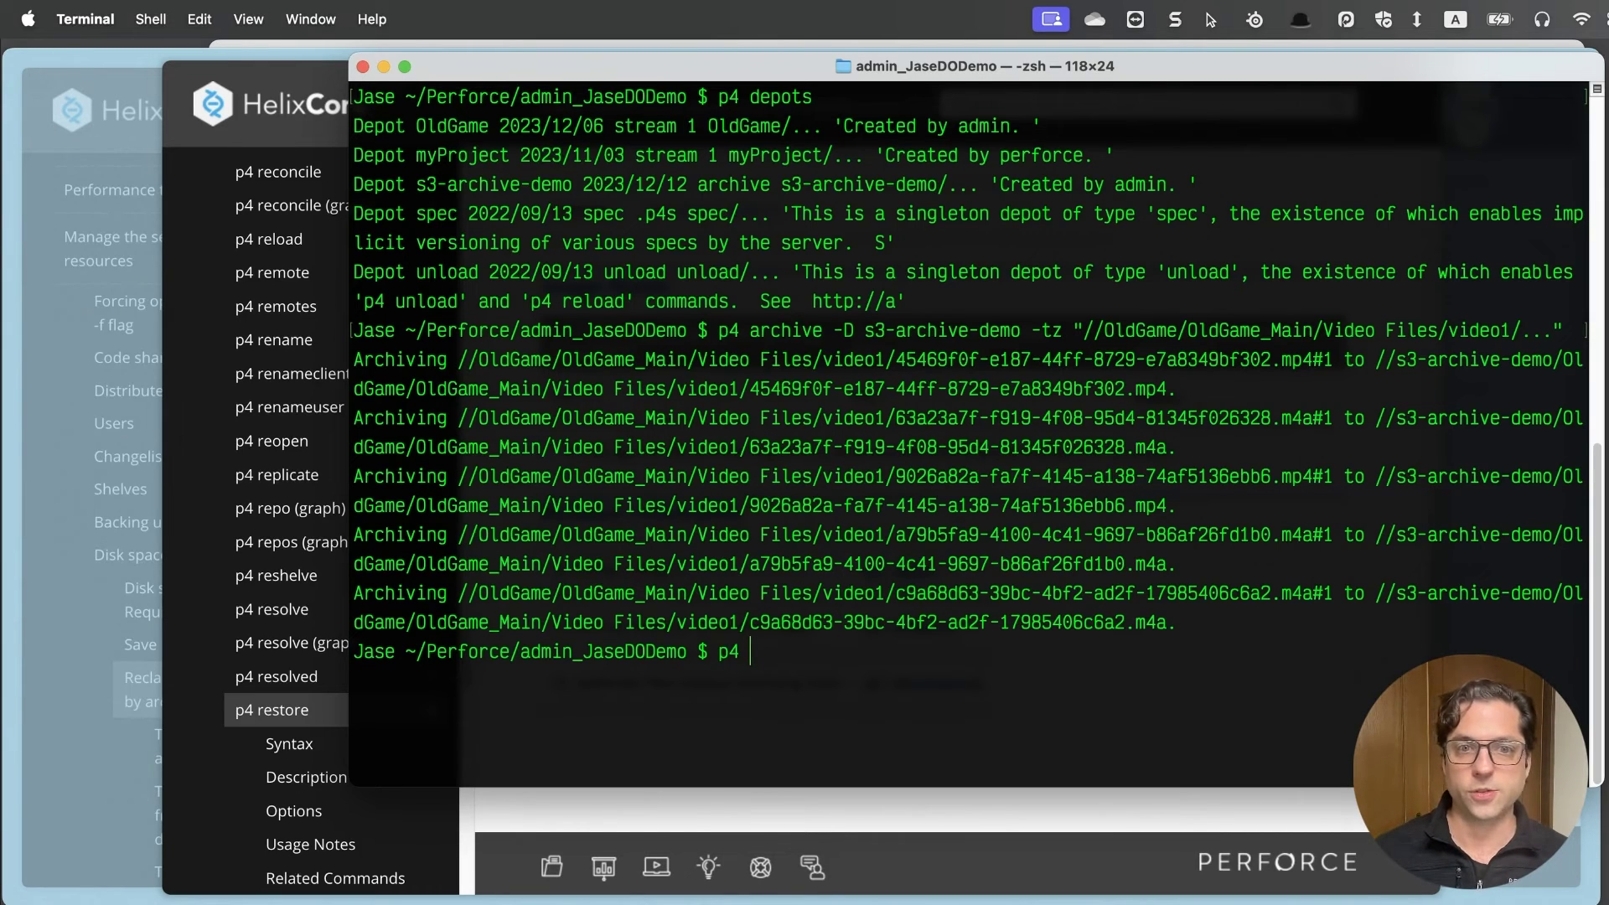
text( re)
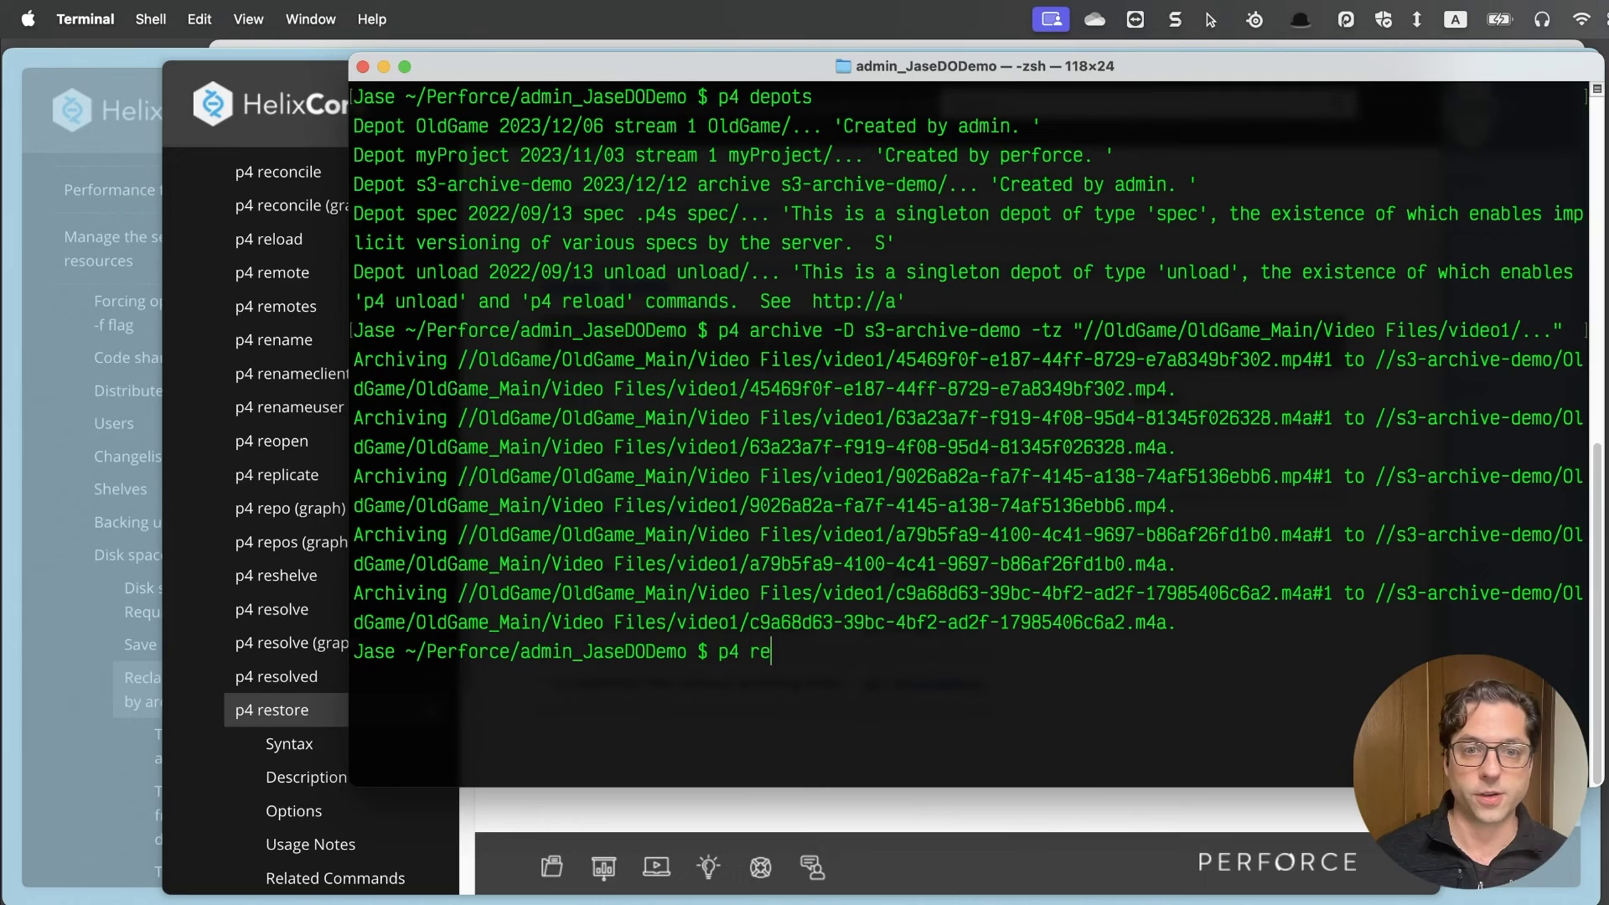
text(store )
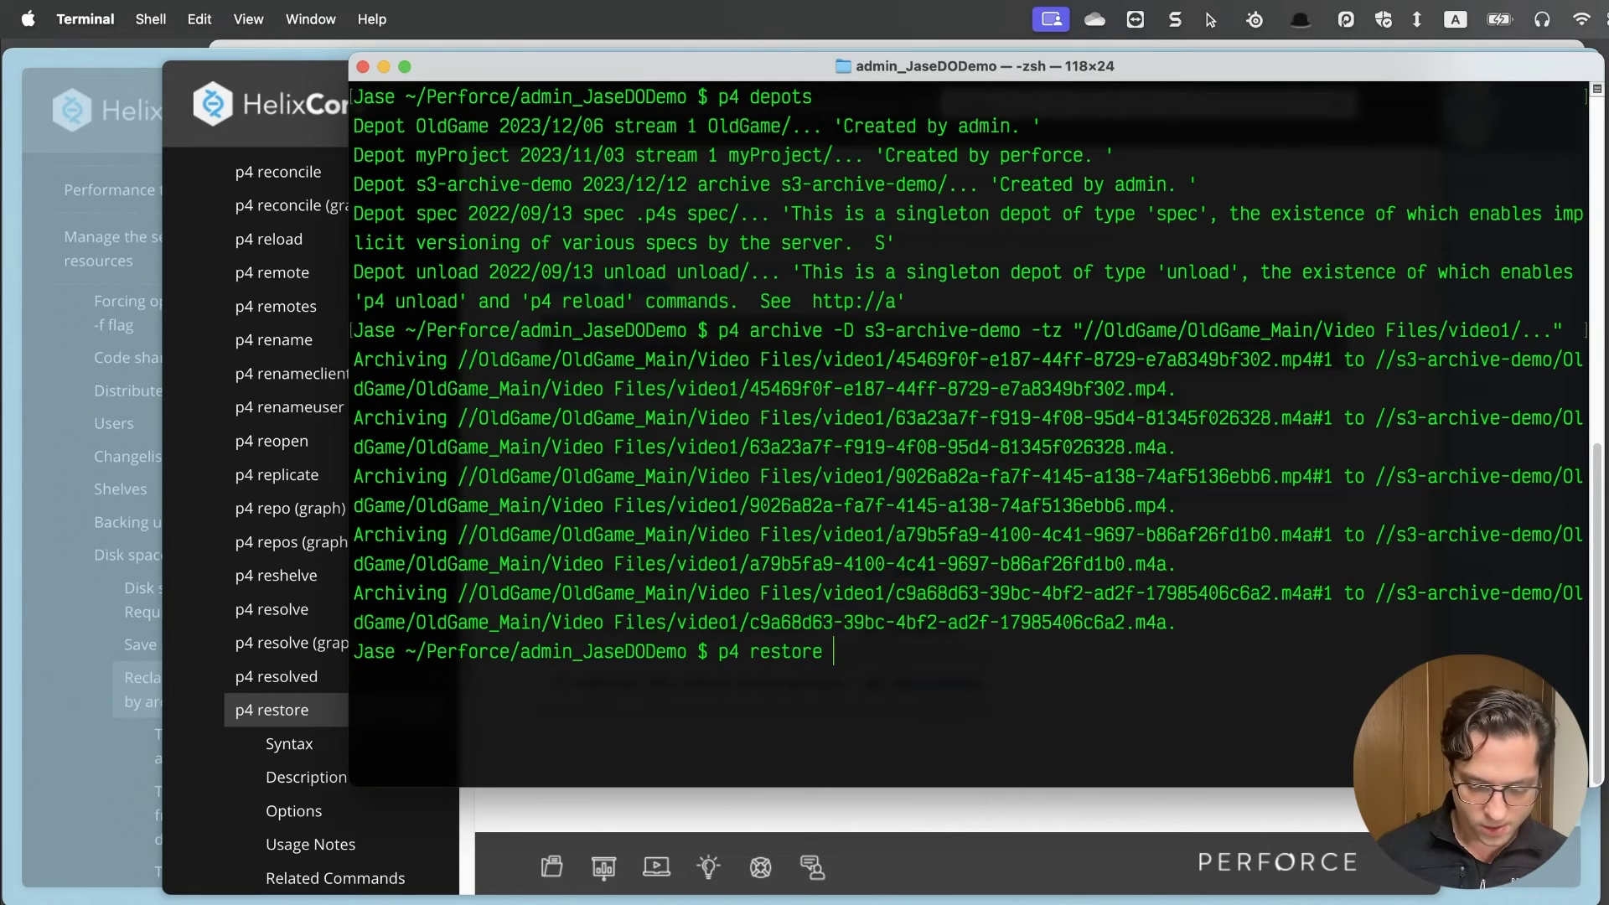
text(-D )
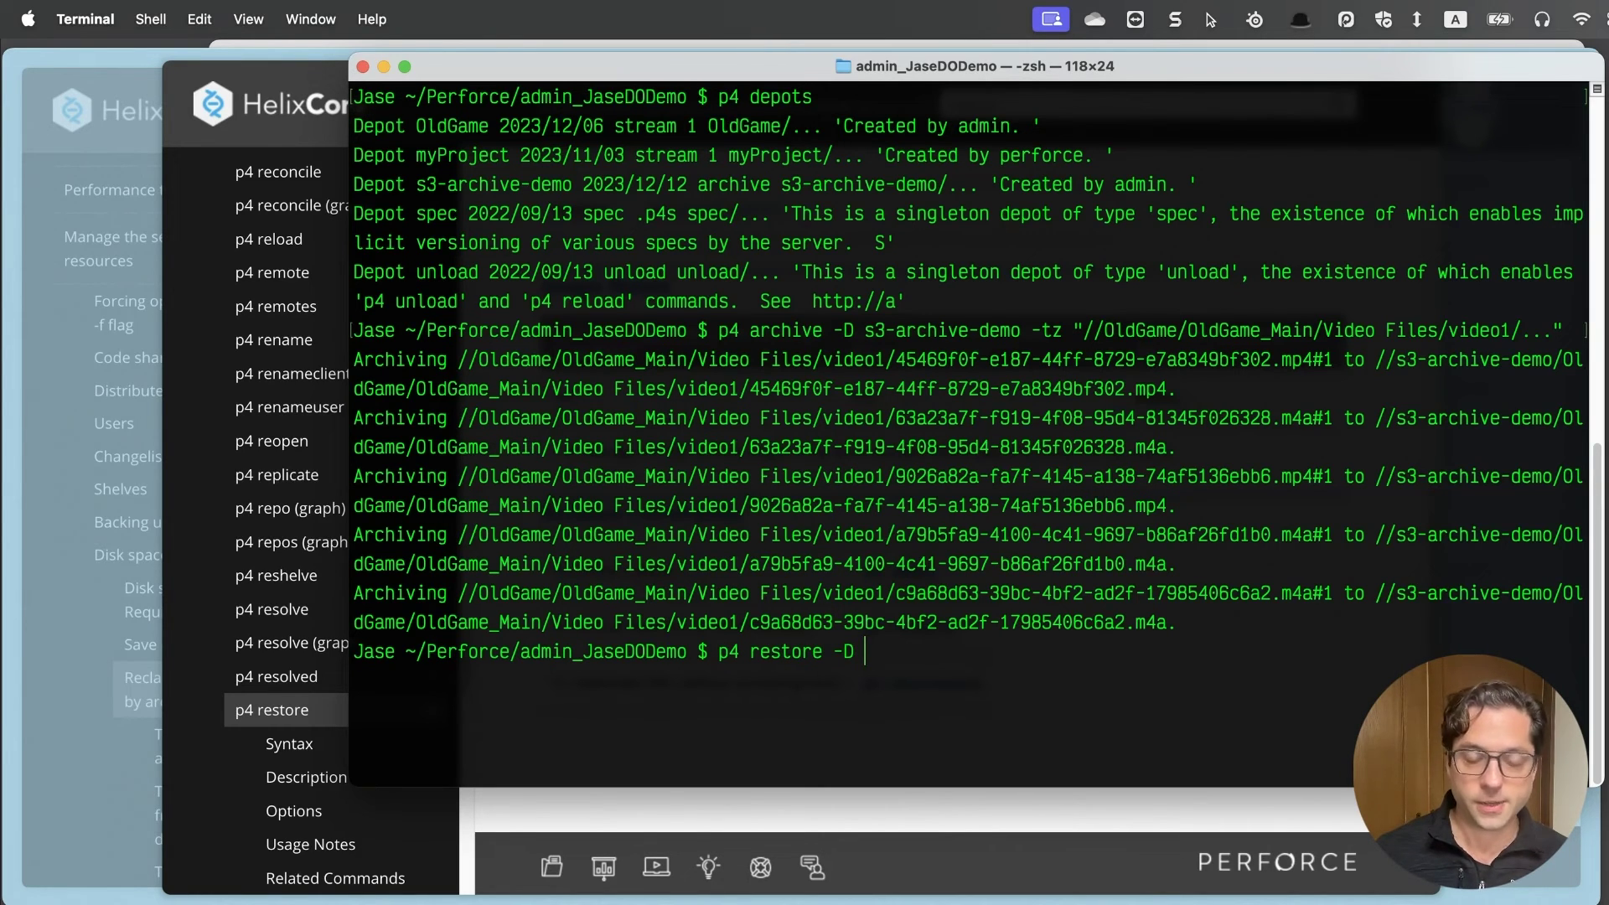
text(s3-archive-)
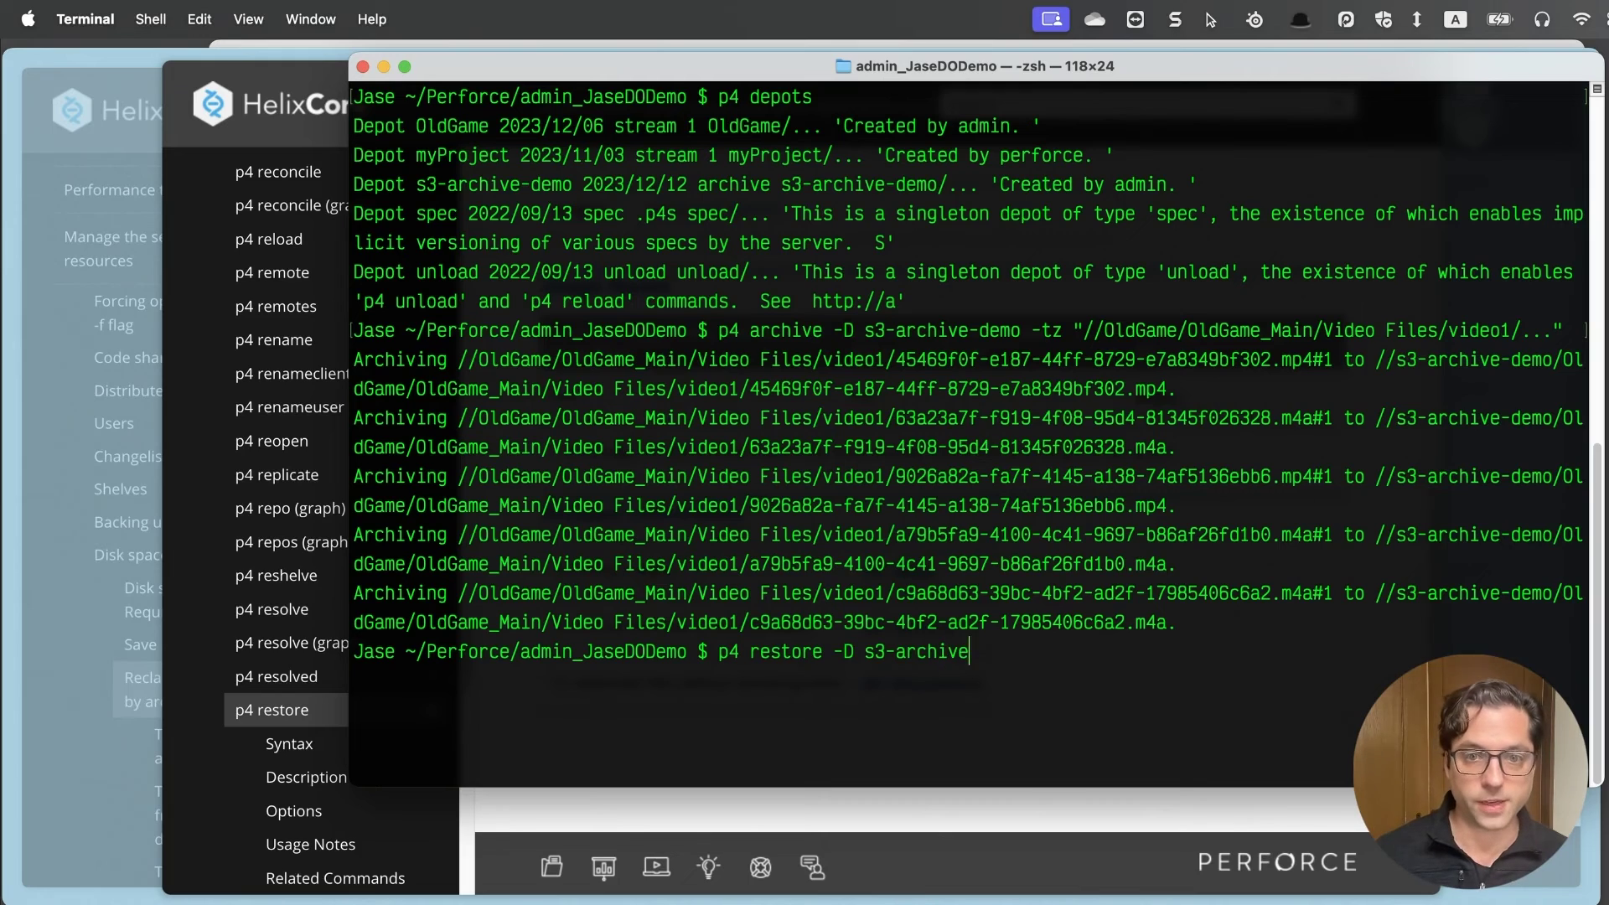
text(depot )
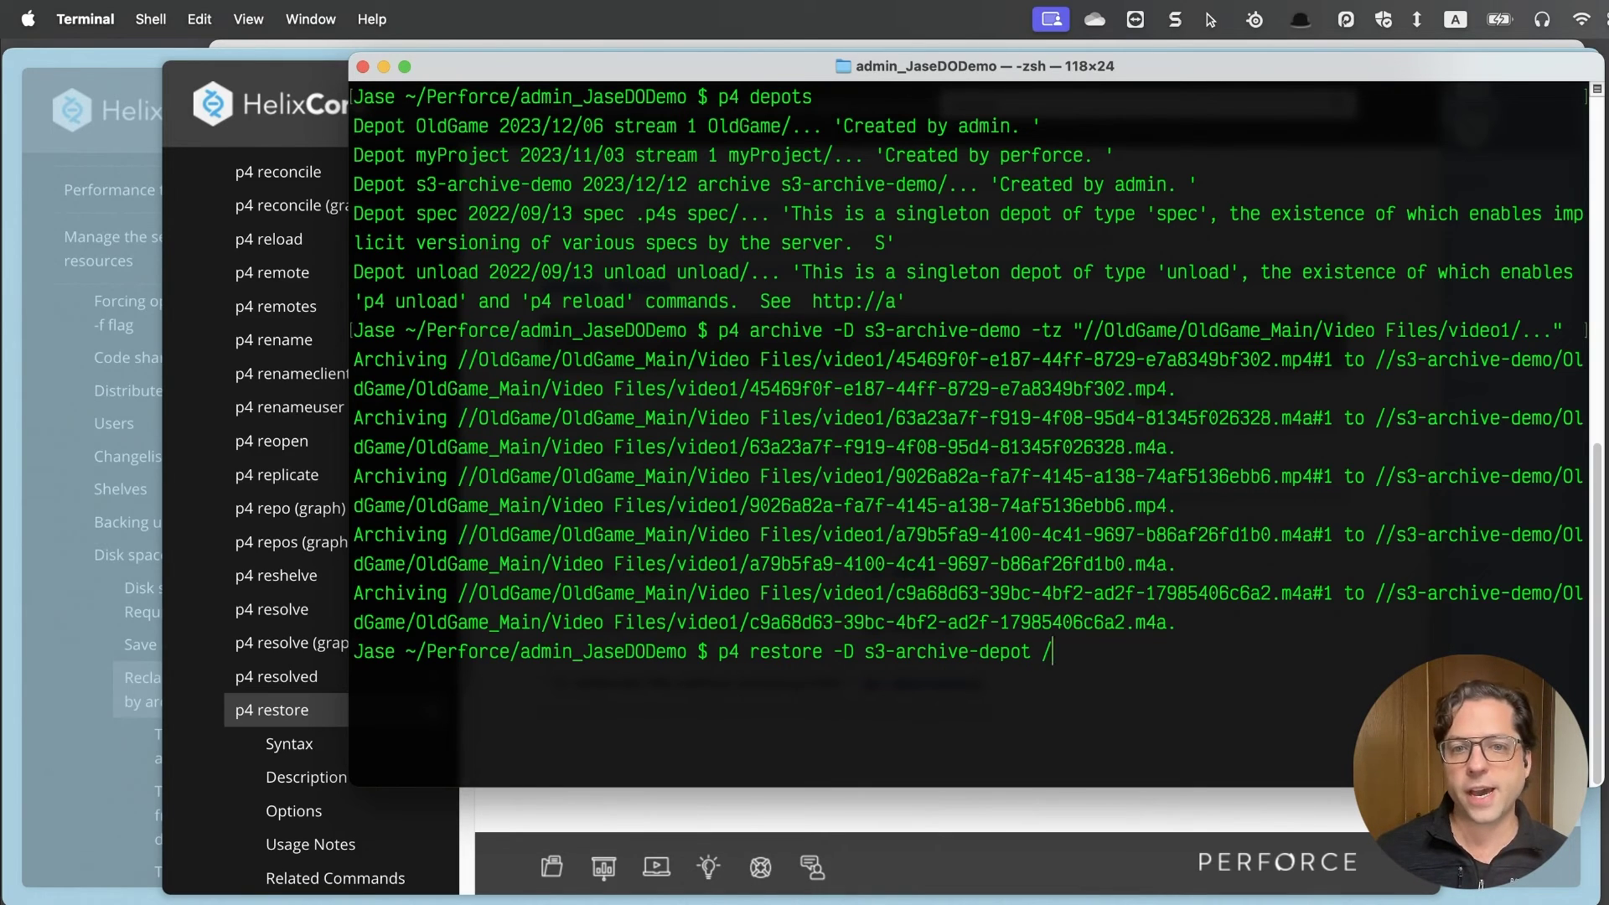
text(/)
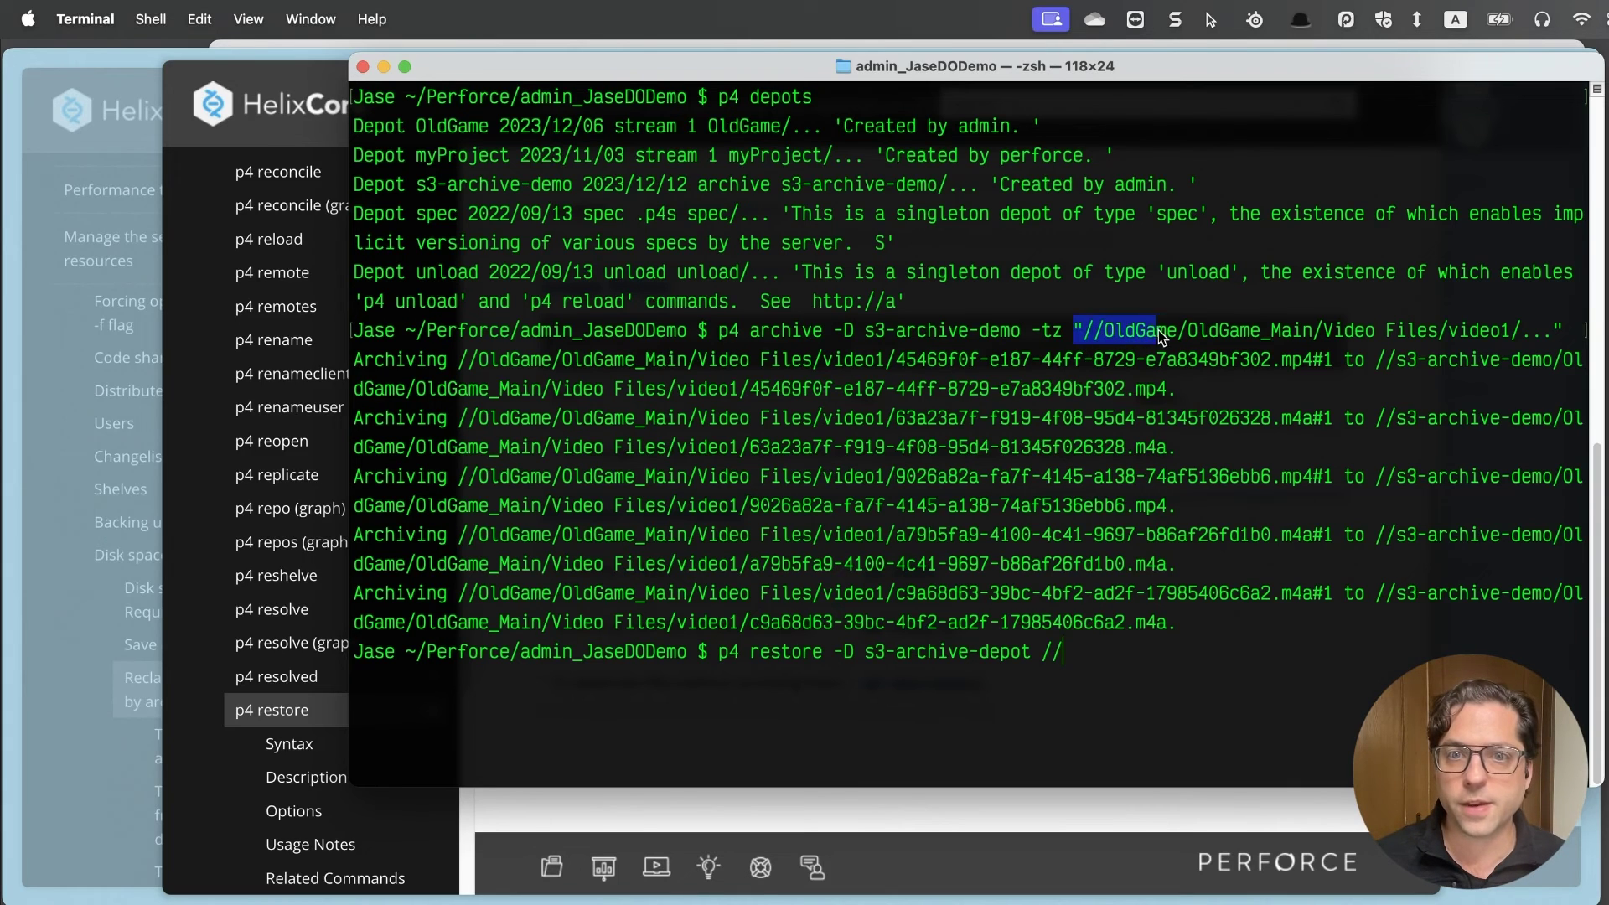
- Run p4 restore for "//OldGame/..." against s3-archive-depot, which is rejected as not an archive depot
drag(1078, 331, 1569, 331)
key(BackSpace)
key(BackSpace)
text("//OldGame/OldGame_Main/Video Files/video1/...")
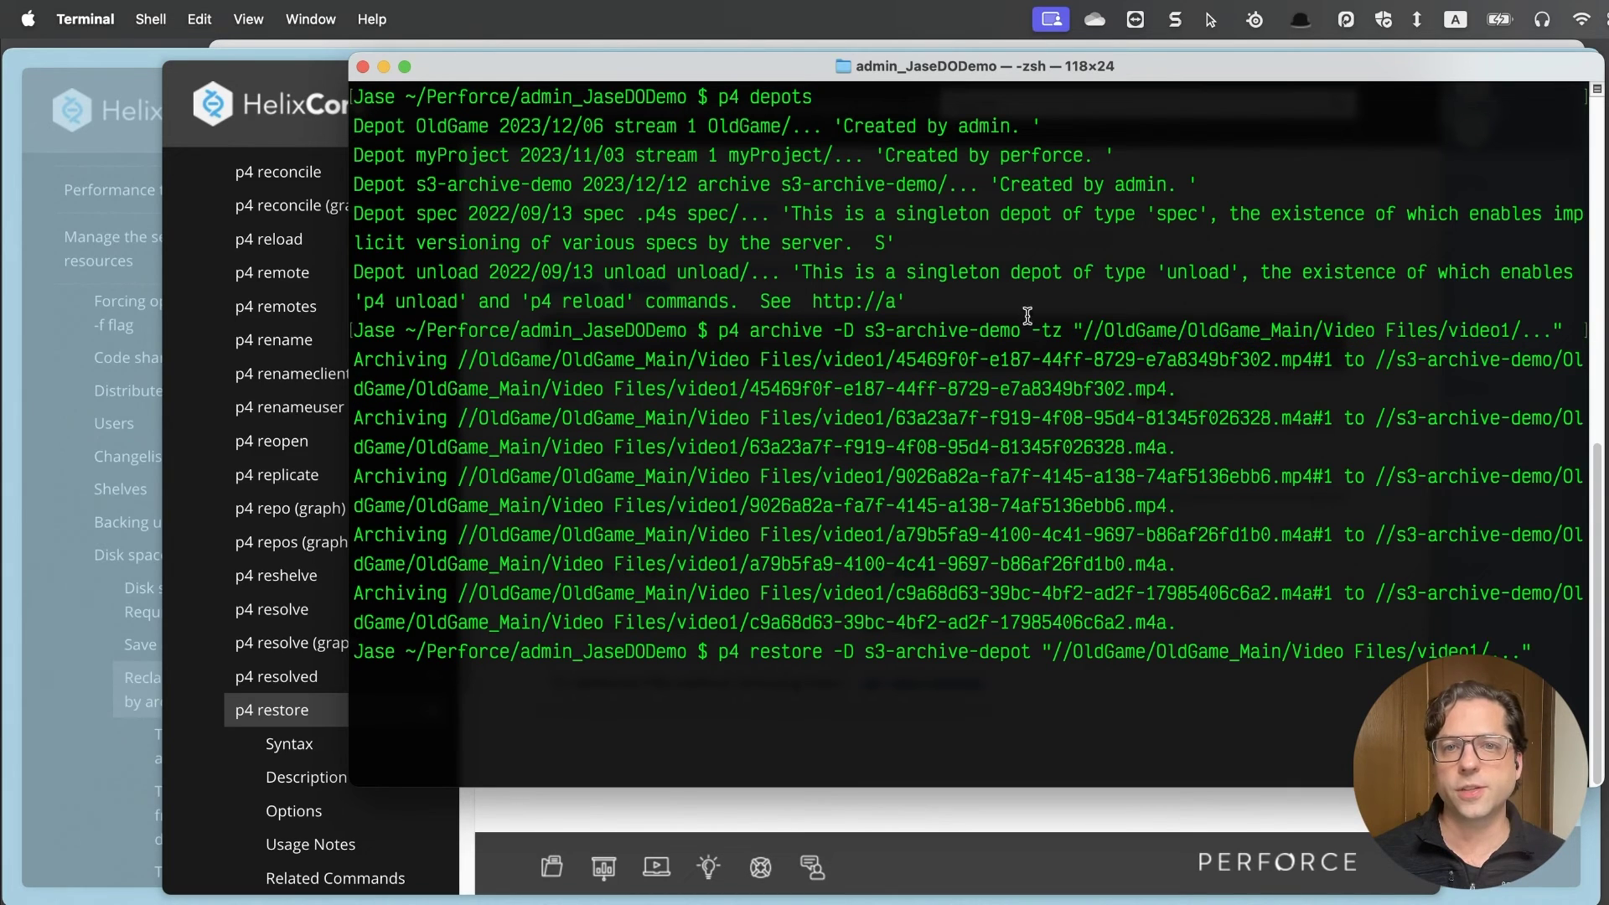
drag(1077, 331, 1522, 331)
click(1488, 361)
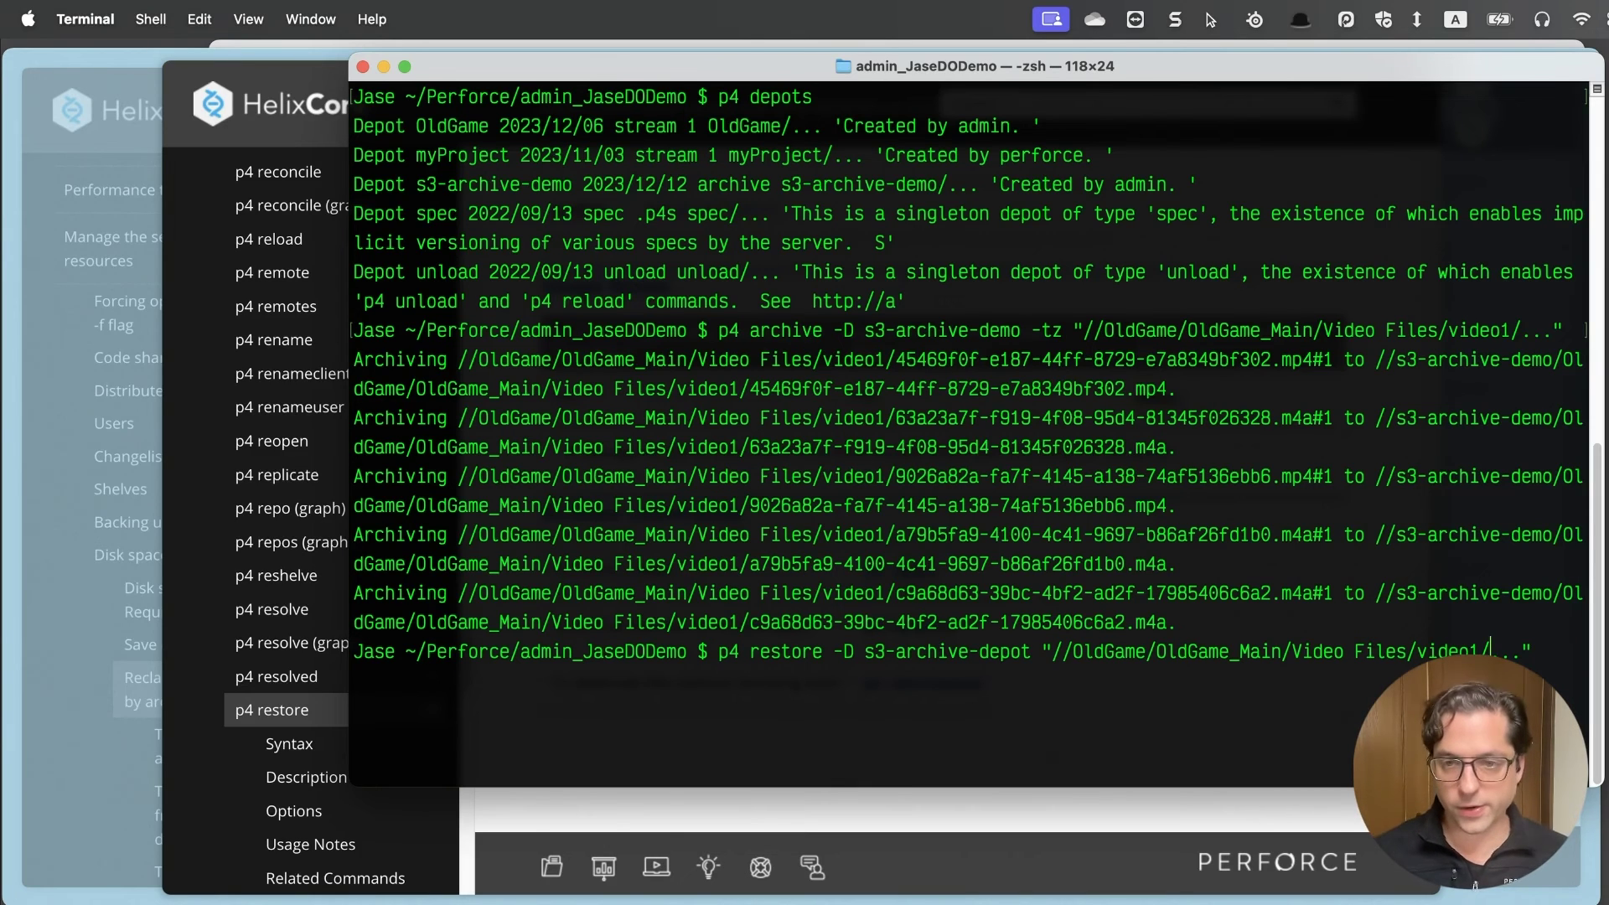
key(BackSpace)
key(BackSpace)
key(BackSpace)
key(BackSpace)
key(BackSpace)
key(BackSpace)
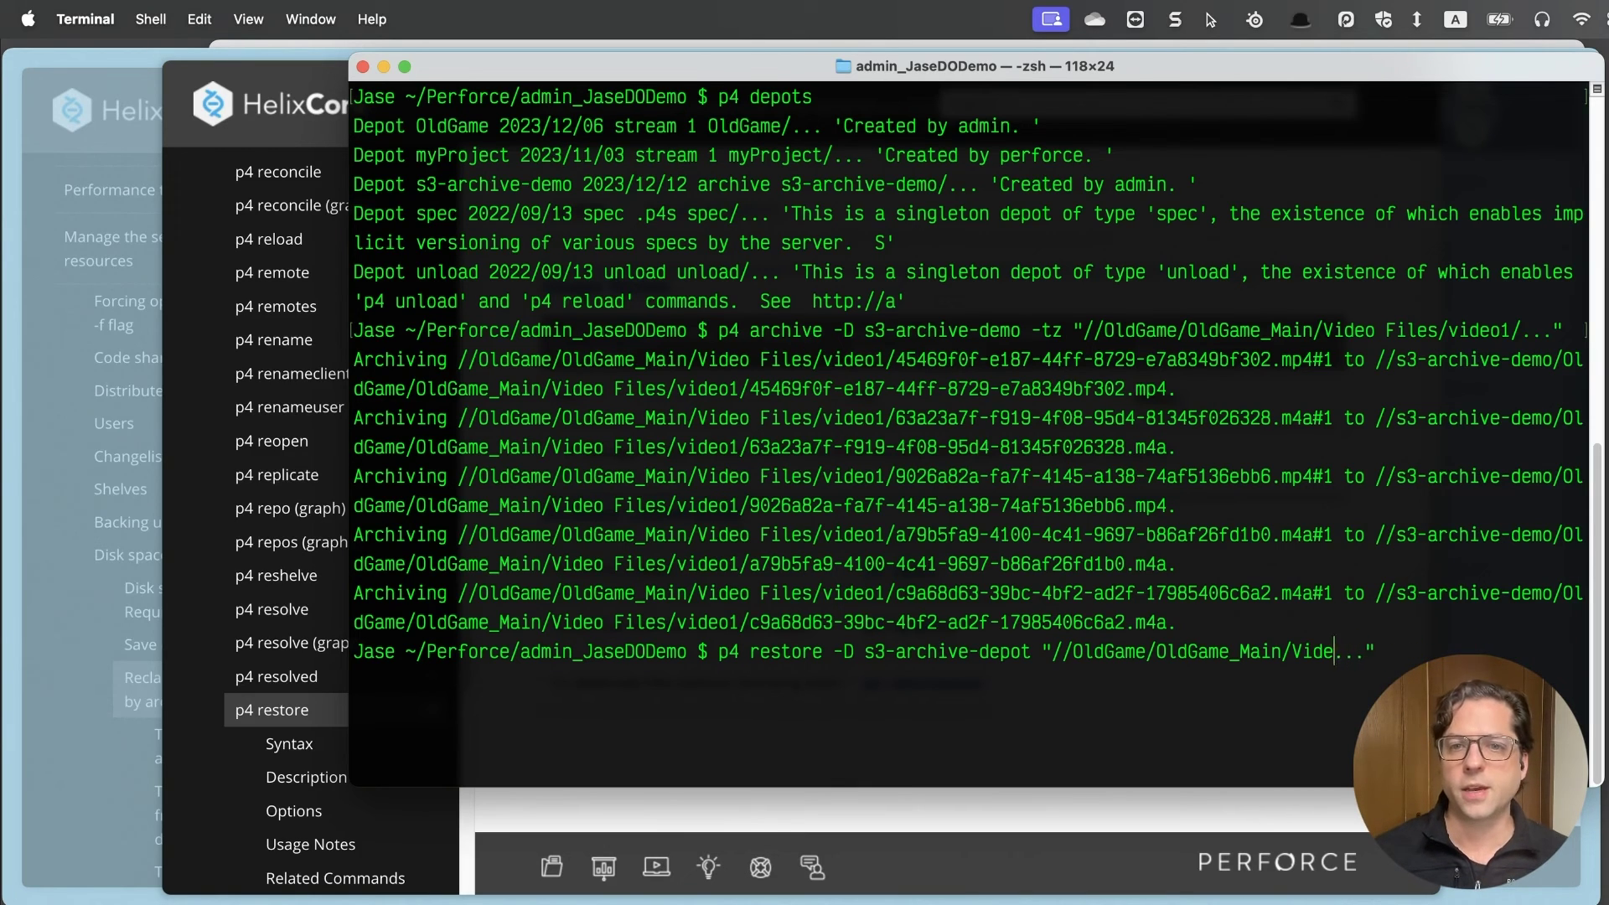
key(BackSpace)
key(BackSpace)
key(BackSpace)
key(BackSpace)
key(BackSpace)
key(BackSpace)
key(BackSpace)
key(BackSpace)
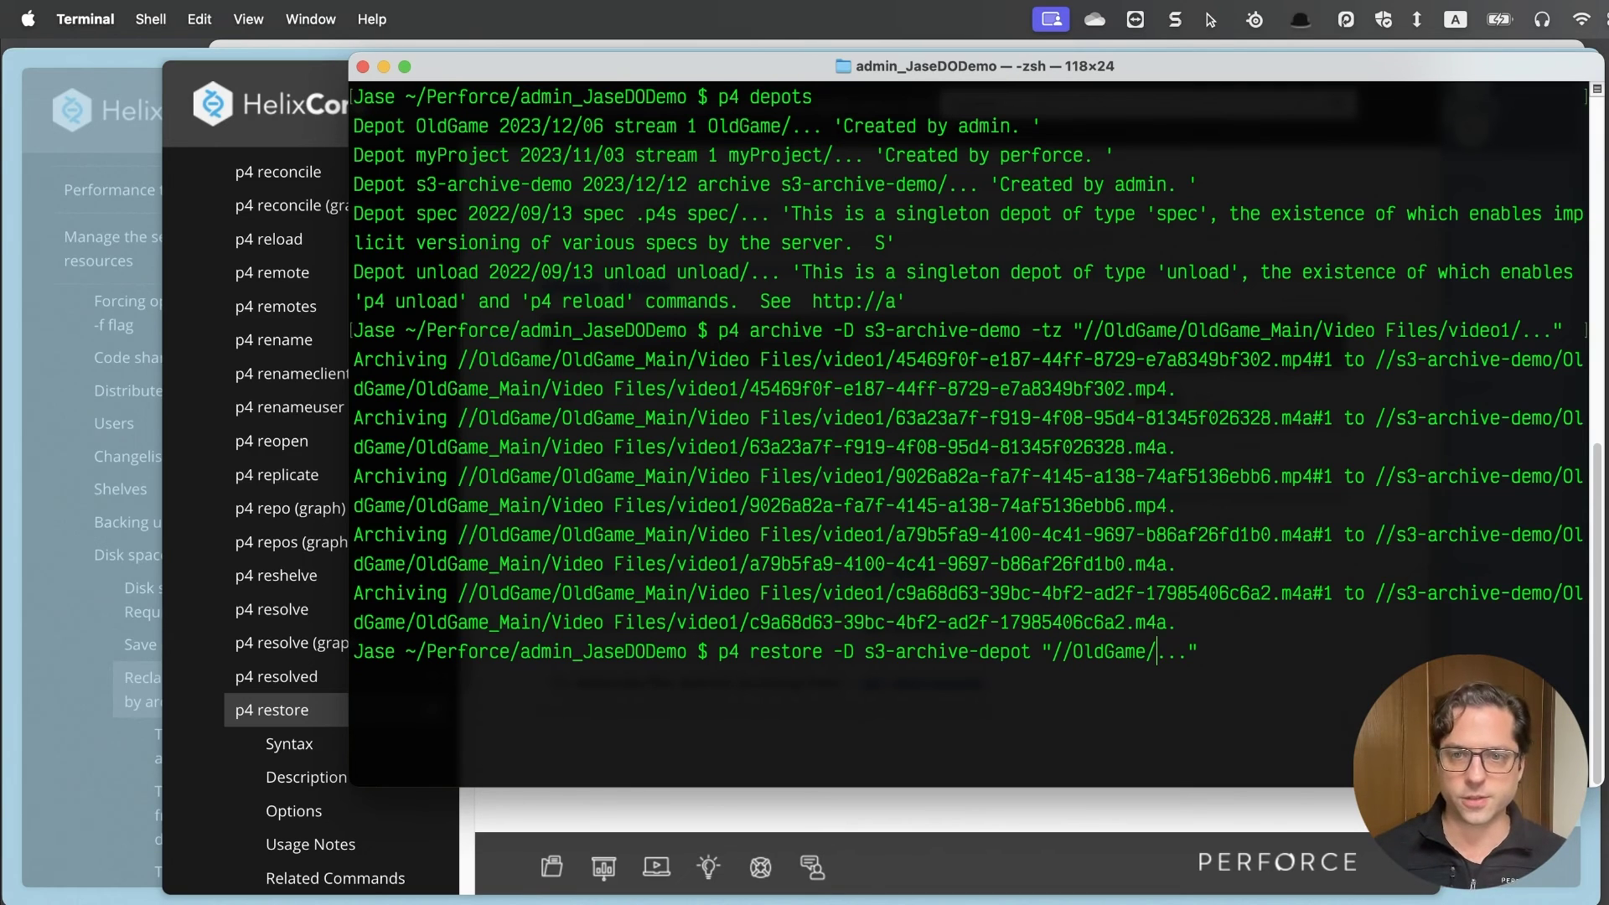
key(Return)
- Rerun the restore with the depot name corrected to s3-archive-demo, bringing back the five video1 files
key(Up)
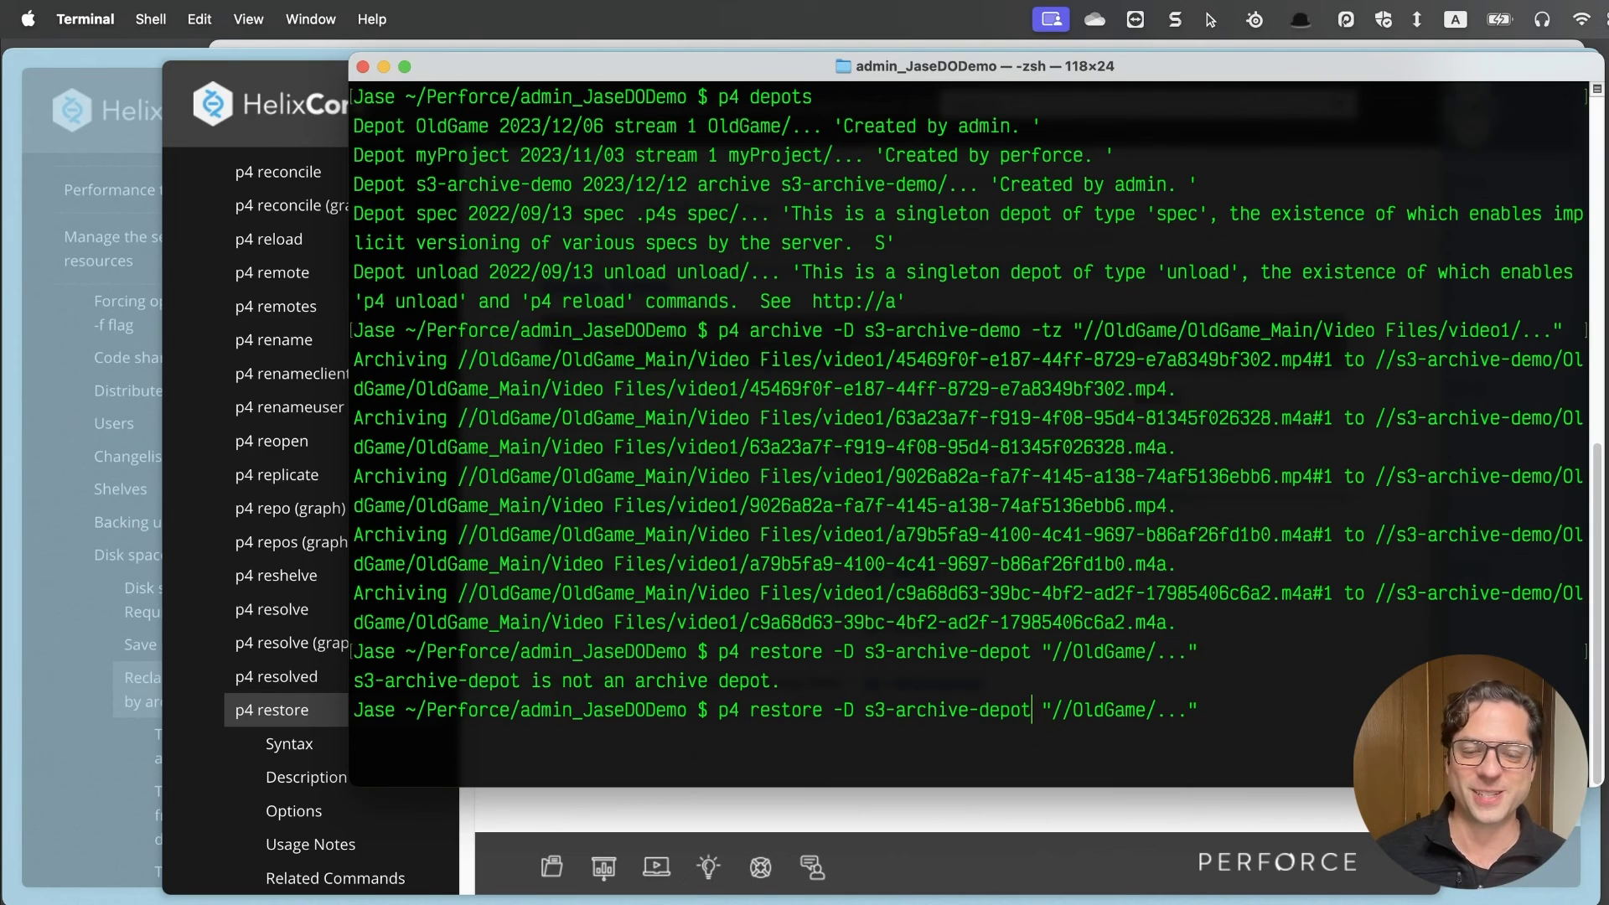
key(BackSpace)
key(BackSpace)
key(BackSpace)
text(mo)
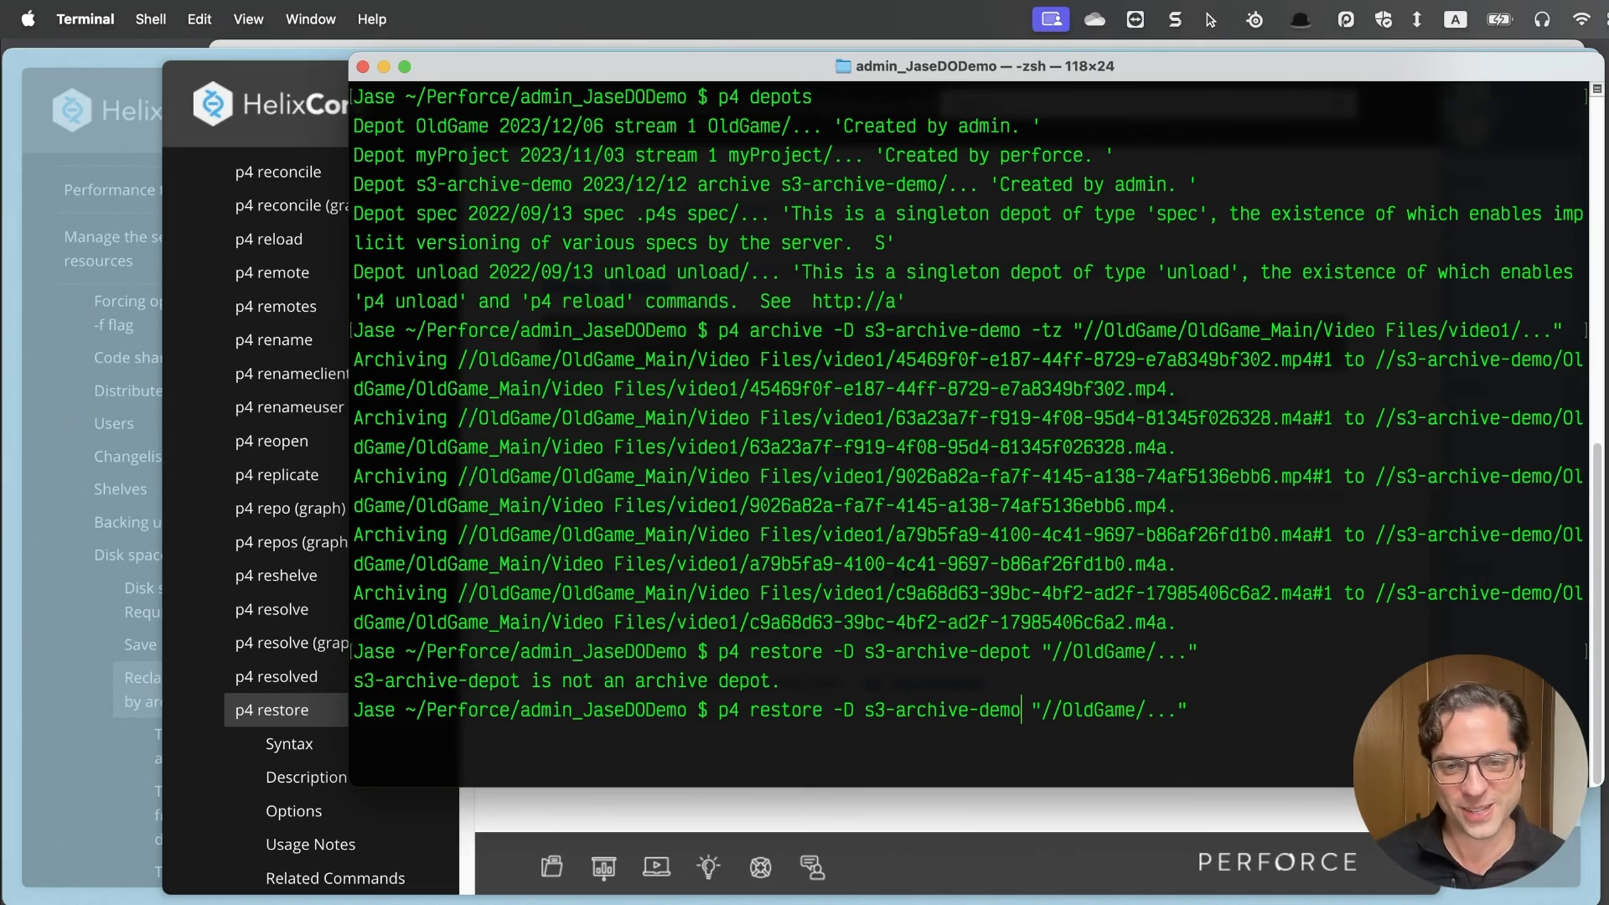
key(Return)
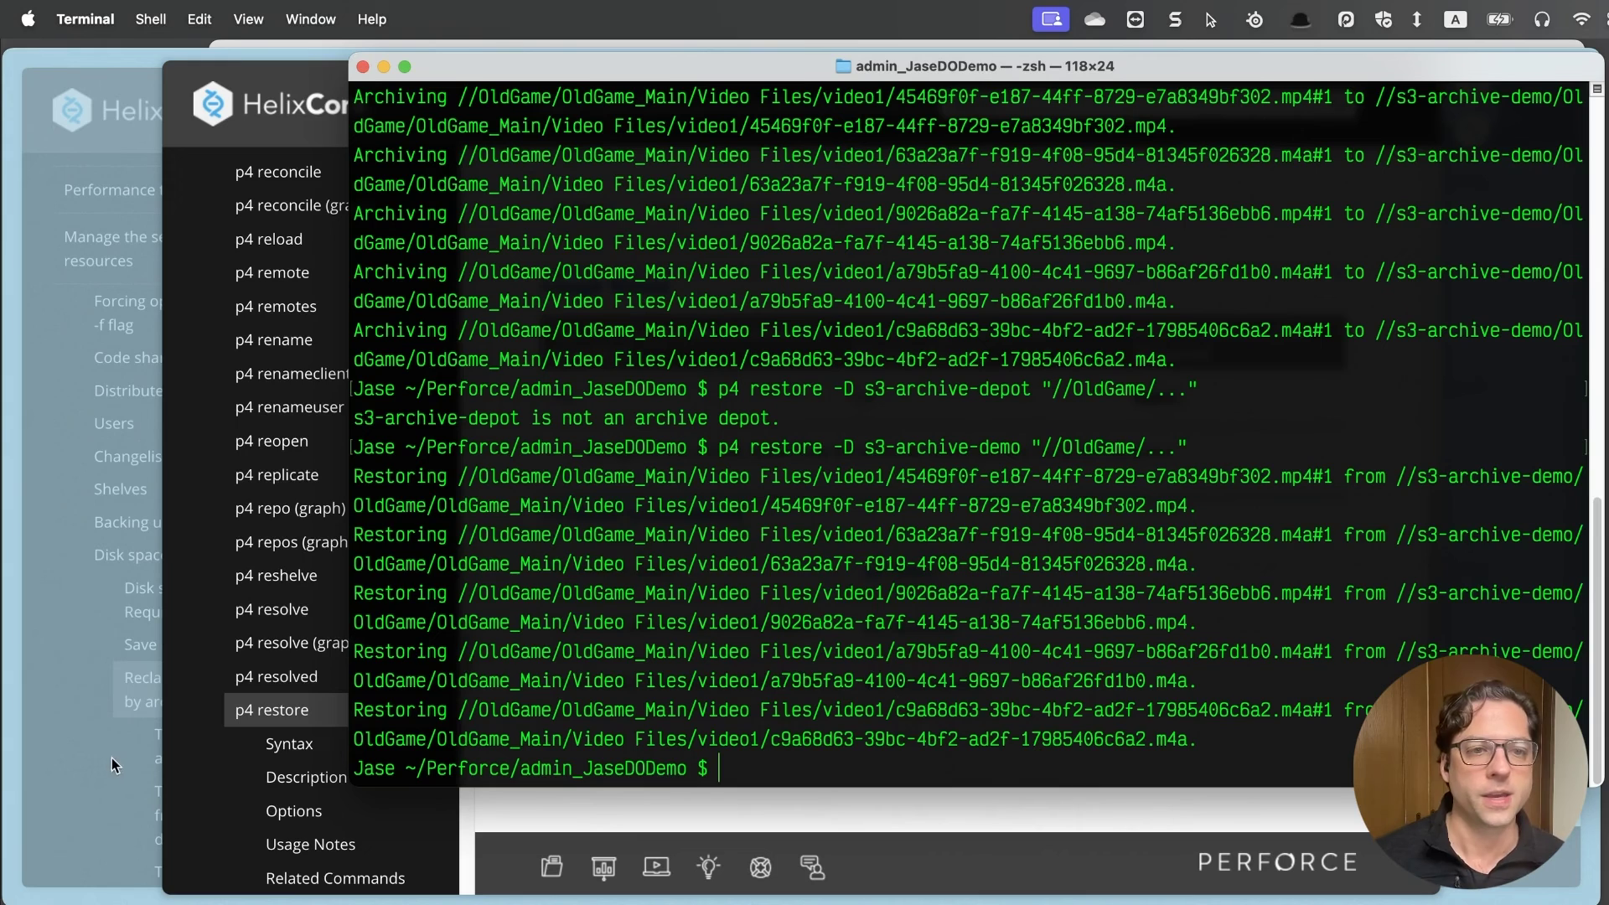
key(cmd+Tab)
- Refresh P4V and expand video1 under Video Files in both depot and workspace views to show its five files
key(super+Tab)
key(super+Tab)
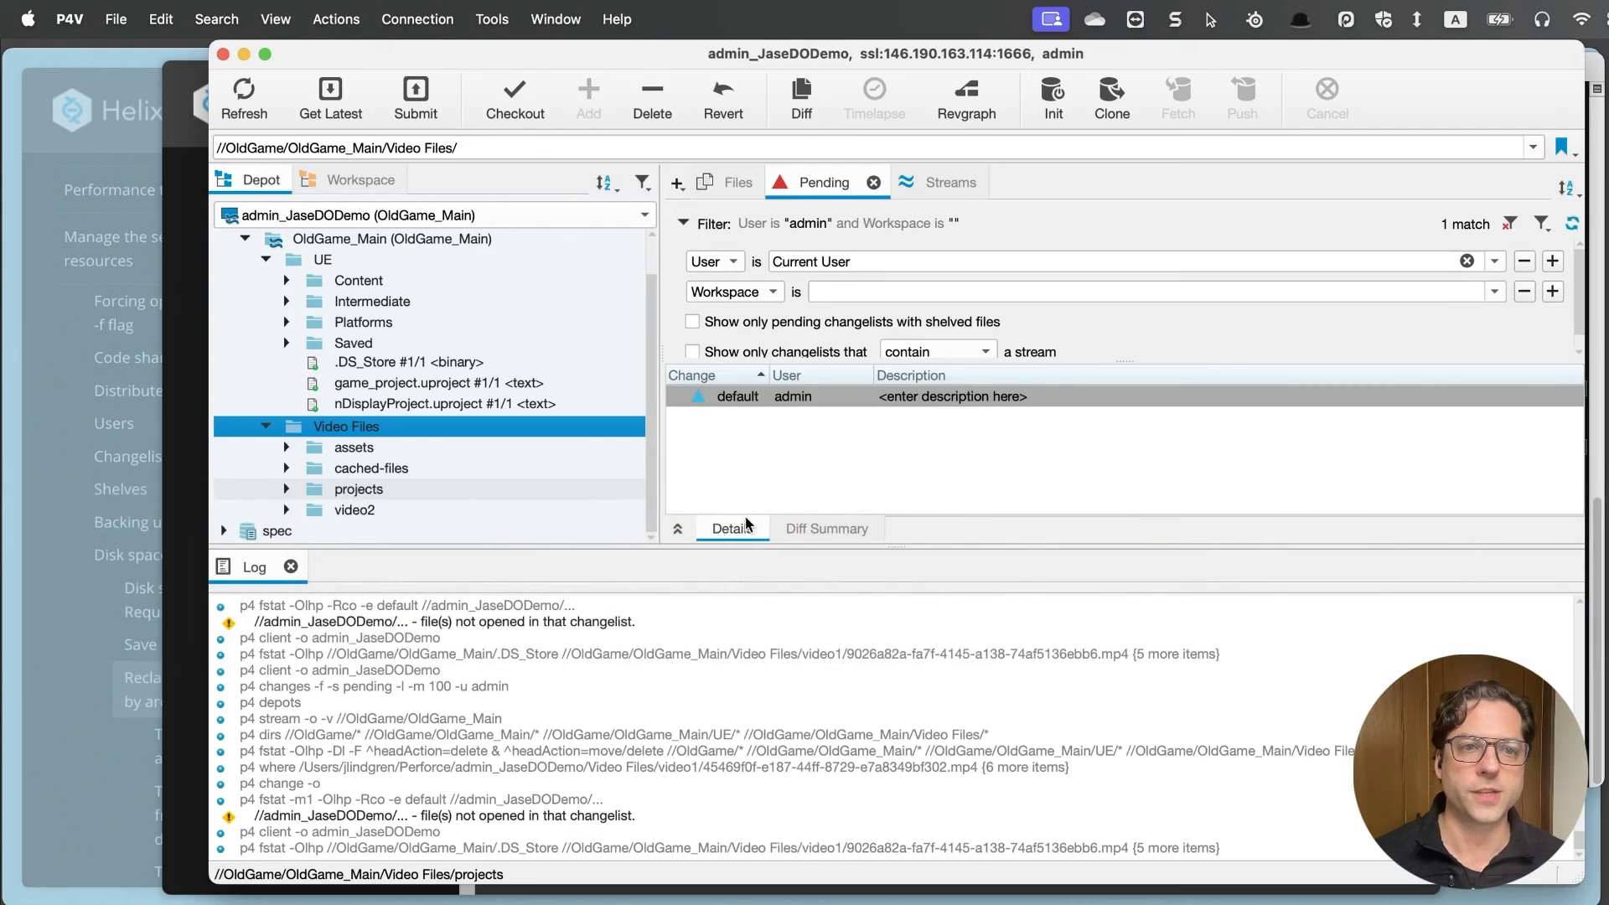
click(243, 99)
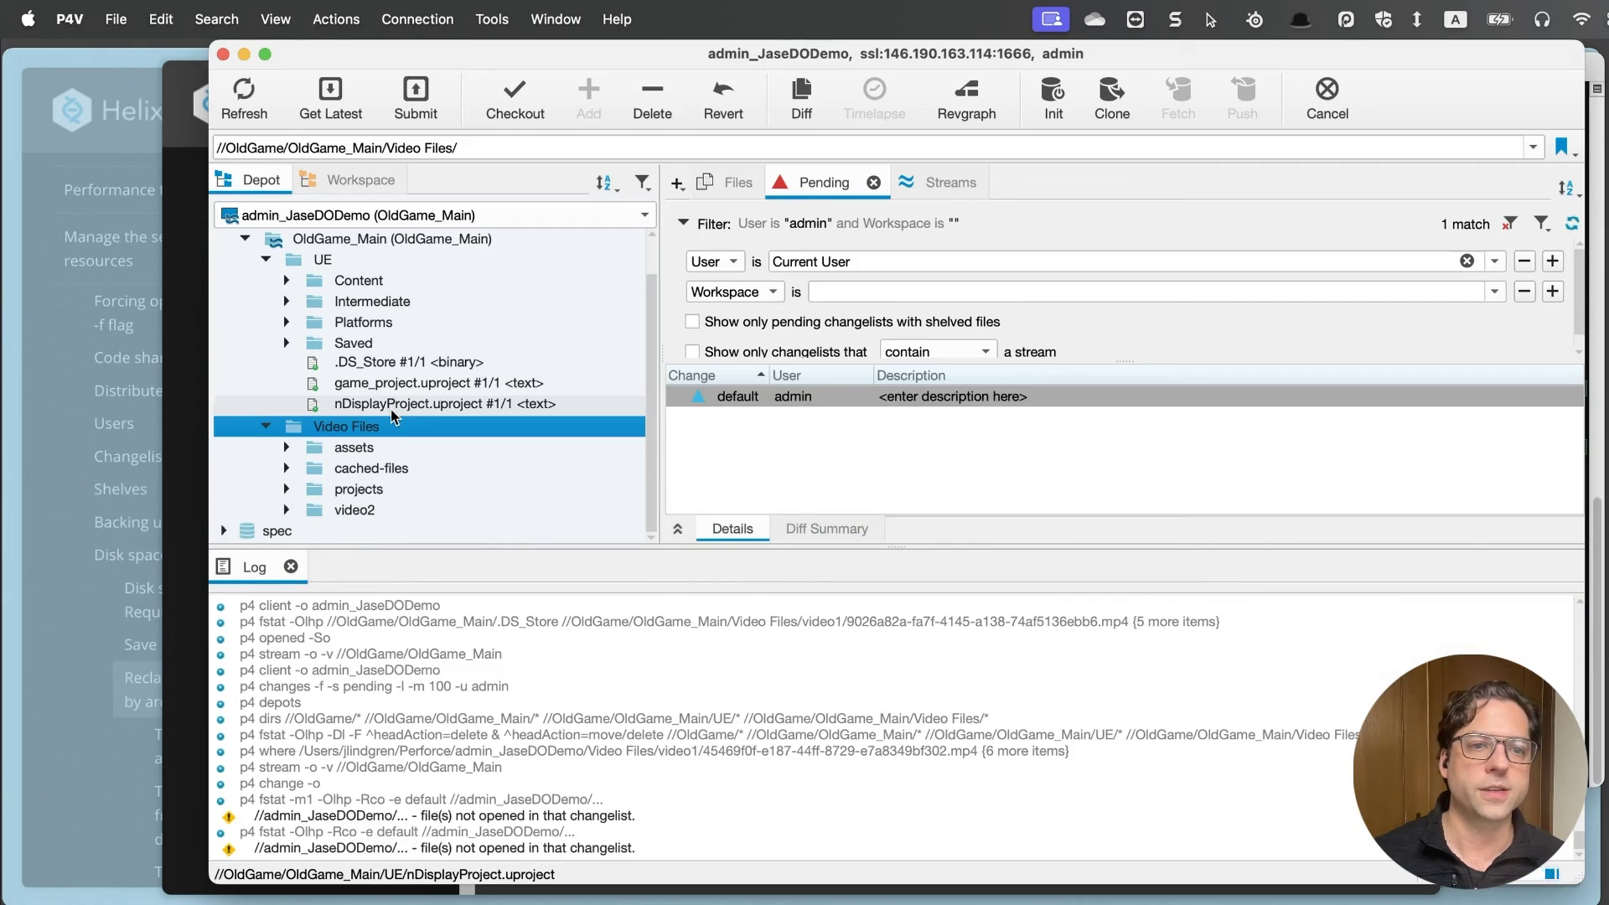
click(310, 491)
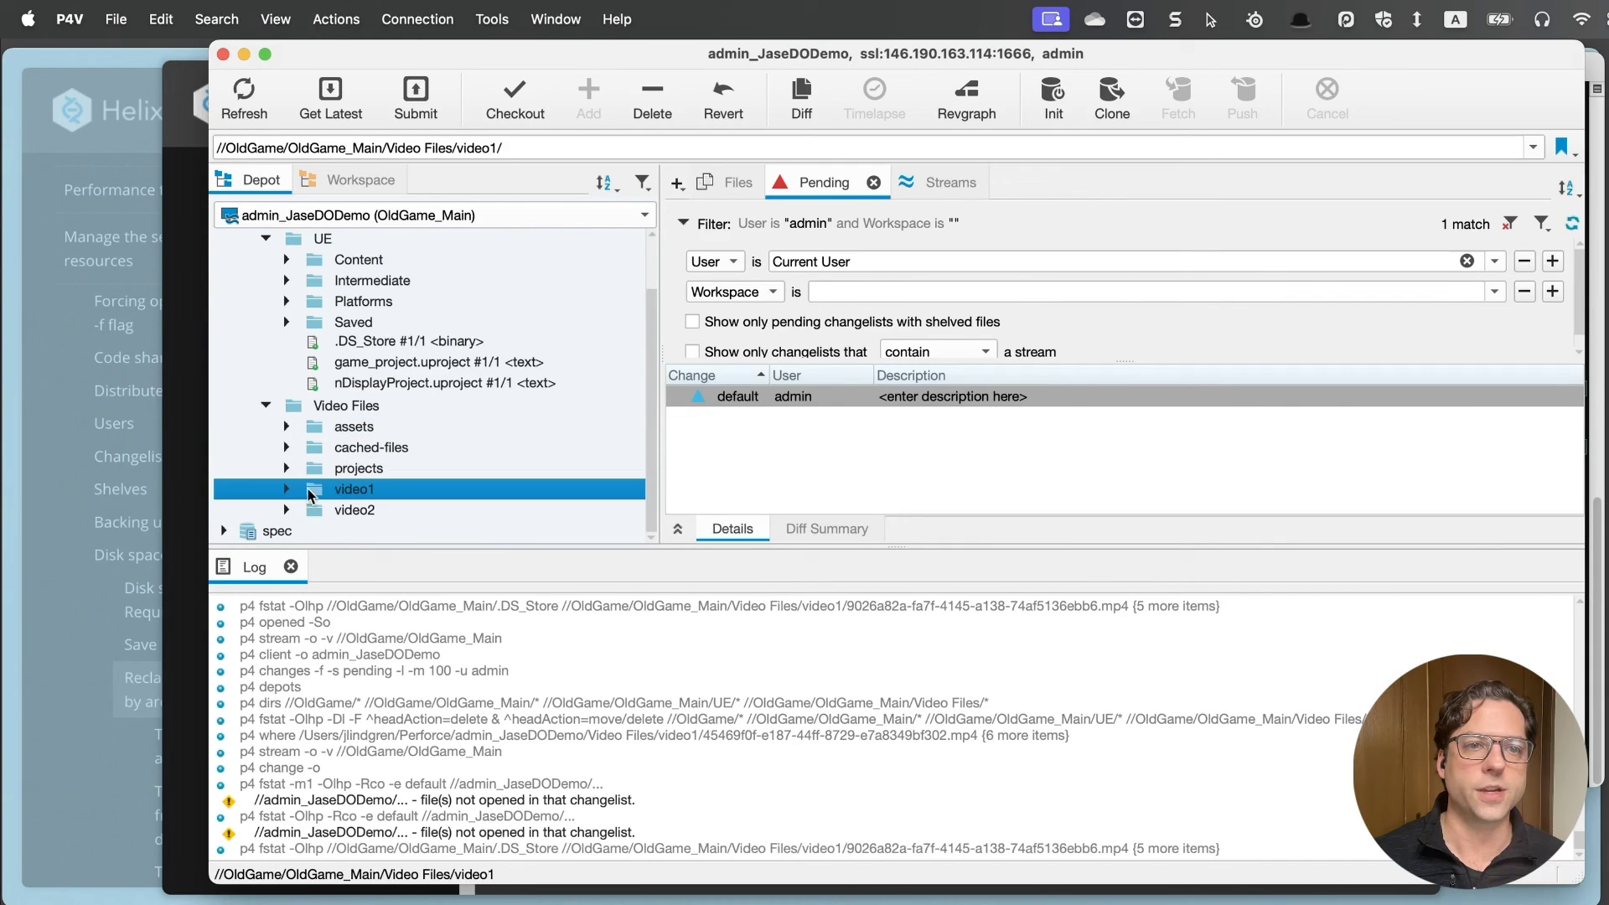
click(289, 490)
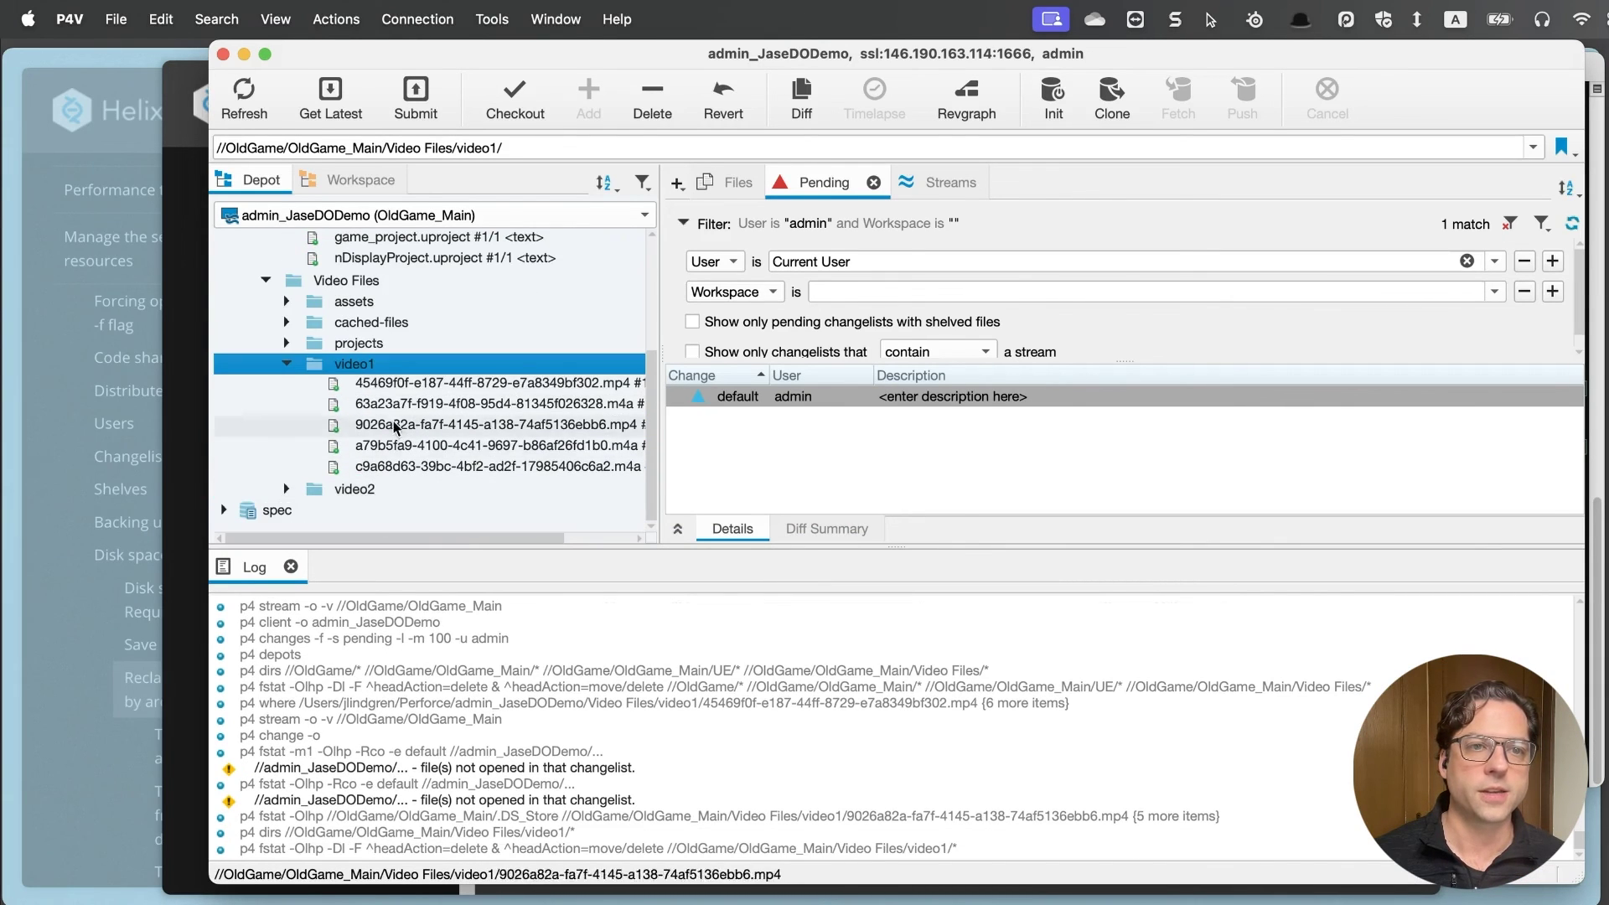
click(361, 180)
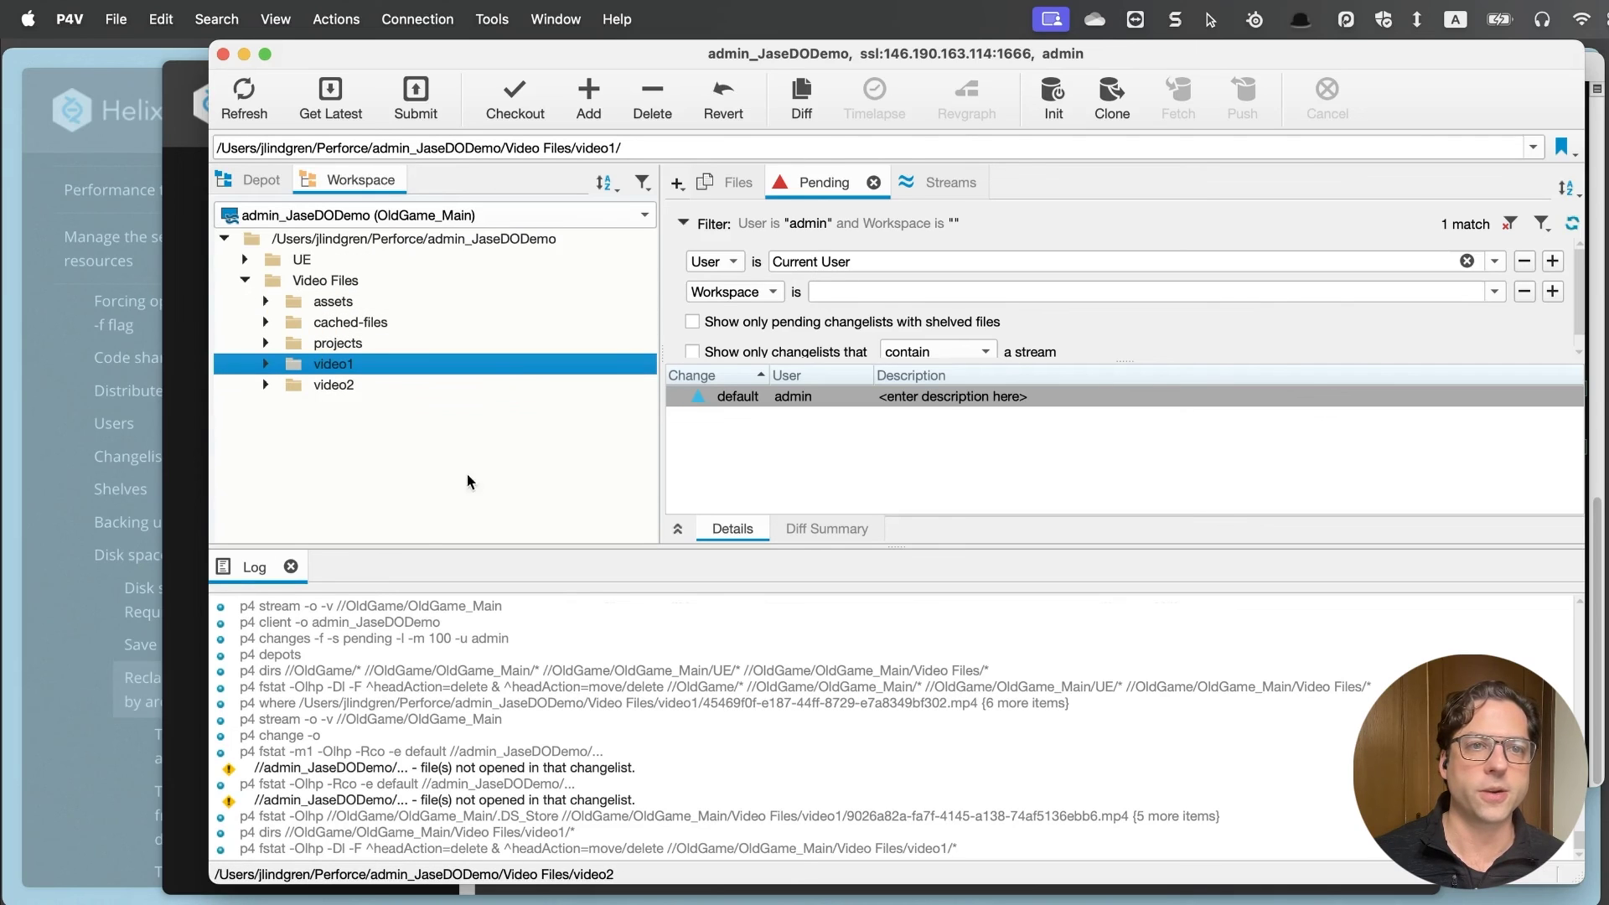
click(266, 364)
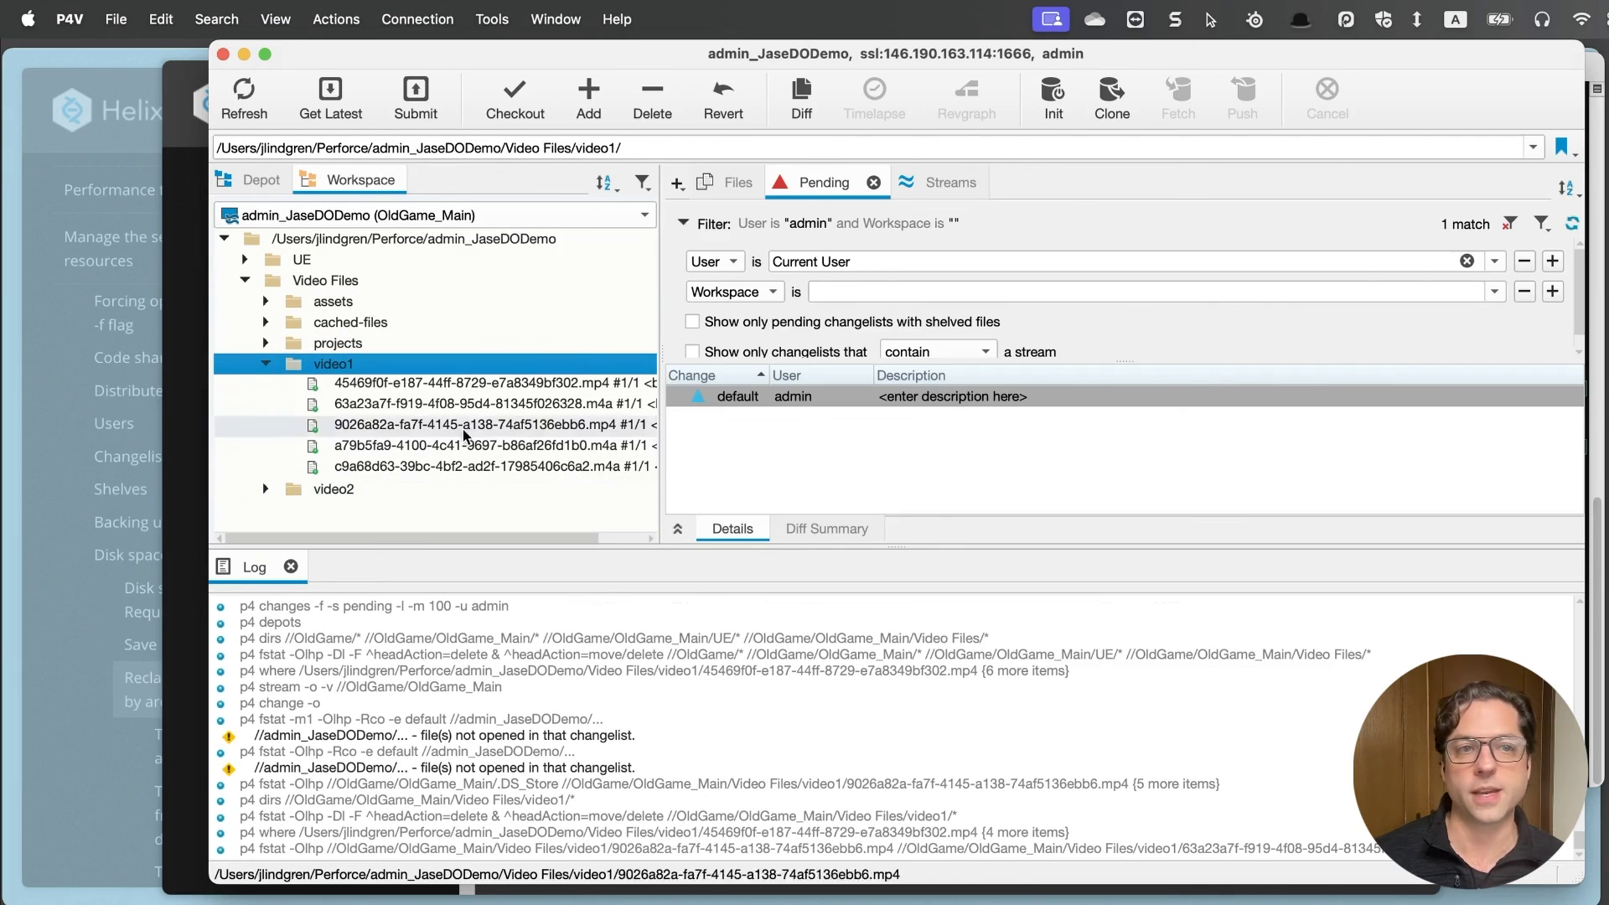